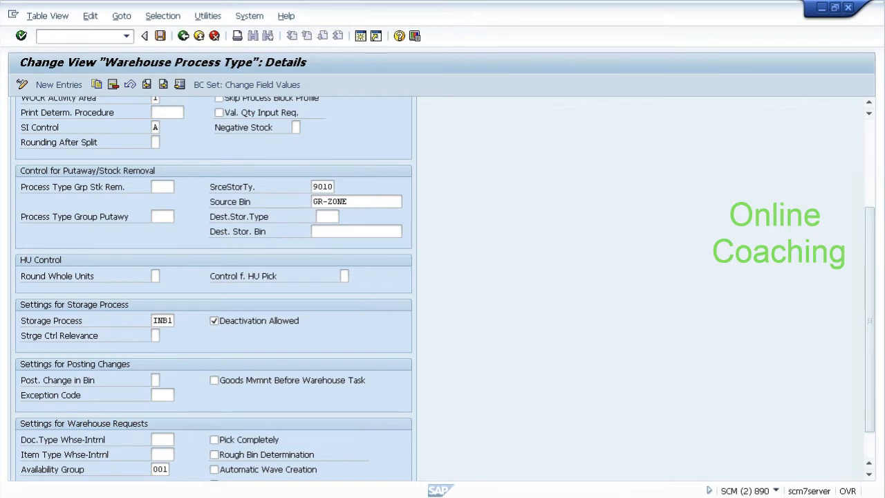
- Check the source storage type of the warehouse process type and return to the IMG structure
double_click(322, 186)
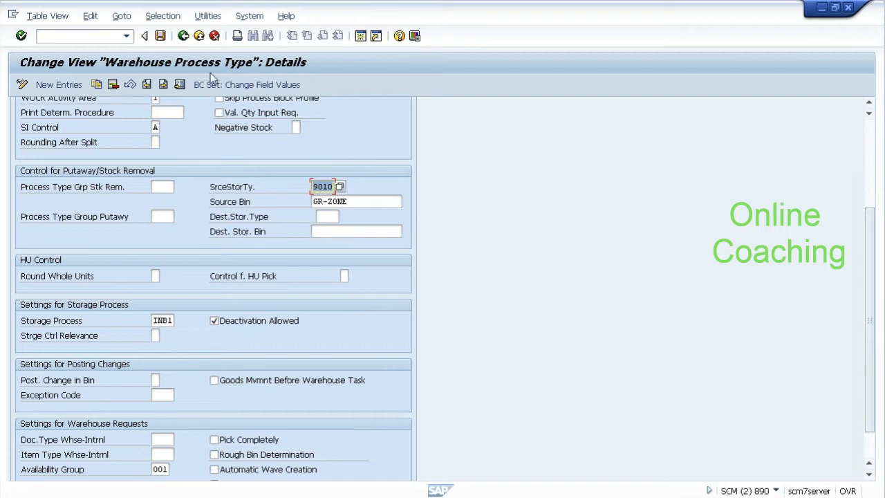
left_click(184, 36)
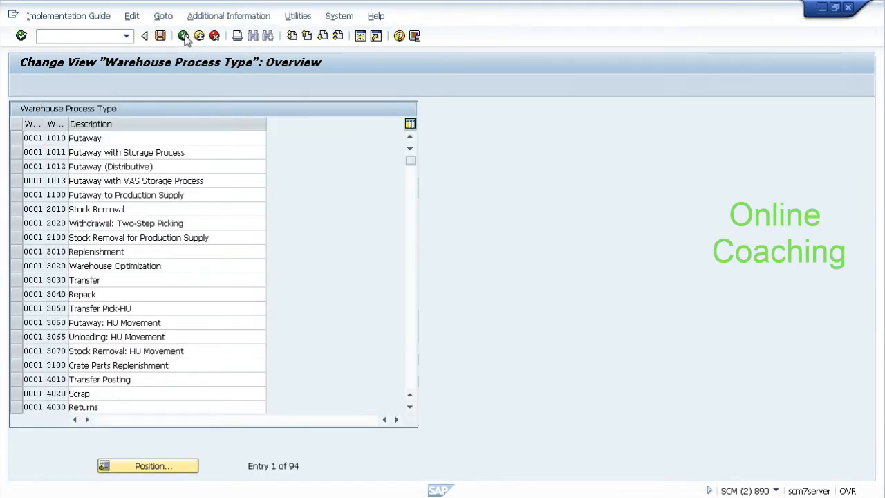
left_click(184, 35)
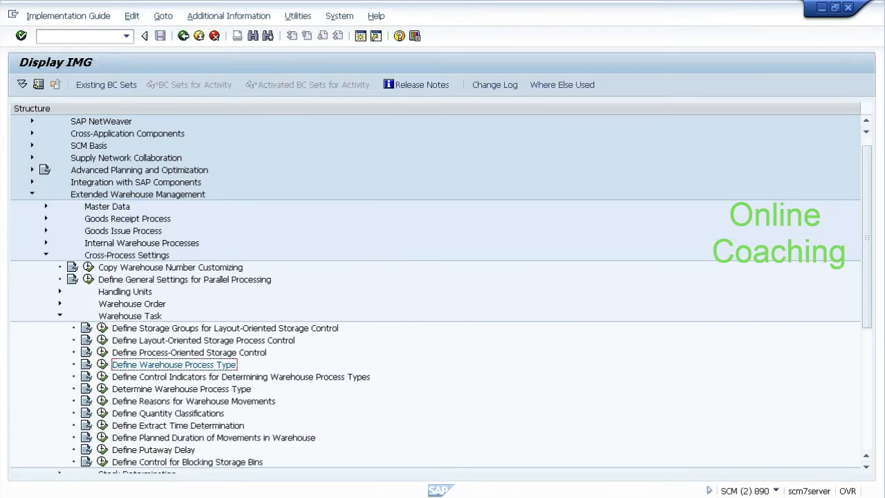
- Search all packaging specifications in the Packaging Specification Overview and display the Hyd rice specification 100000030
key("alt+Tab")
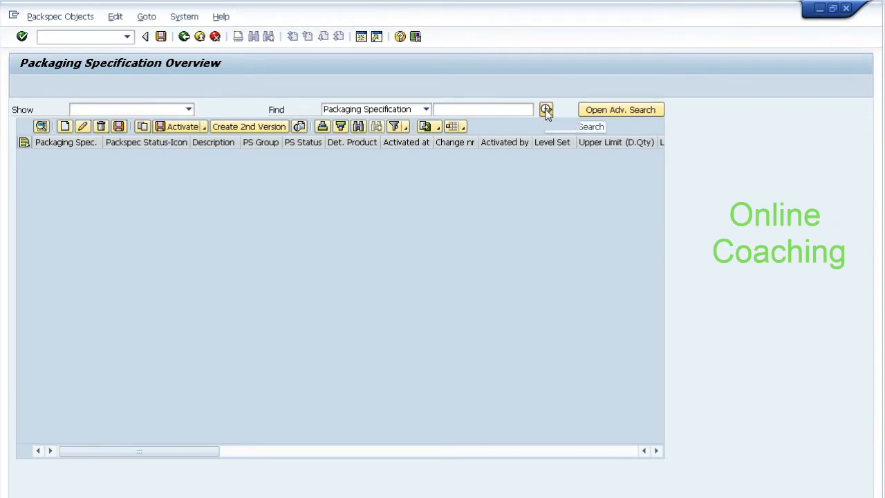
left_click(545, 110)
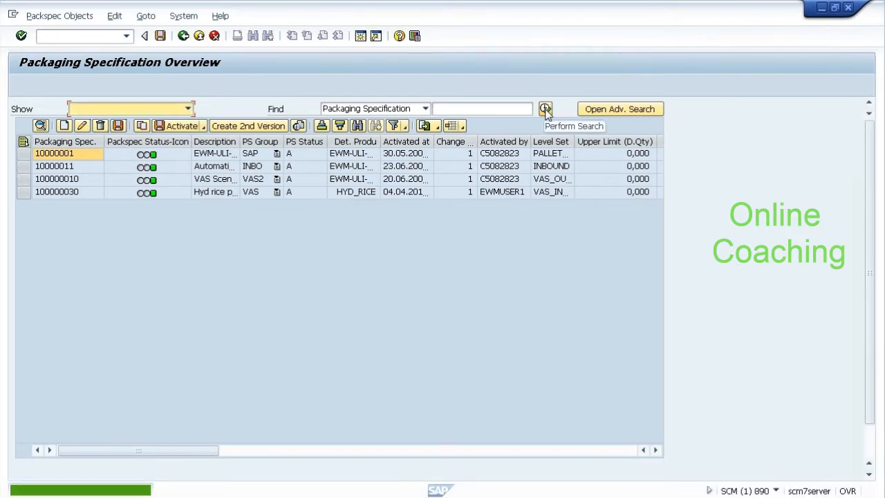
left_click(23, 192)
left_click(40, 125)
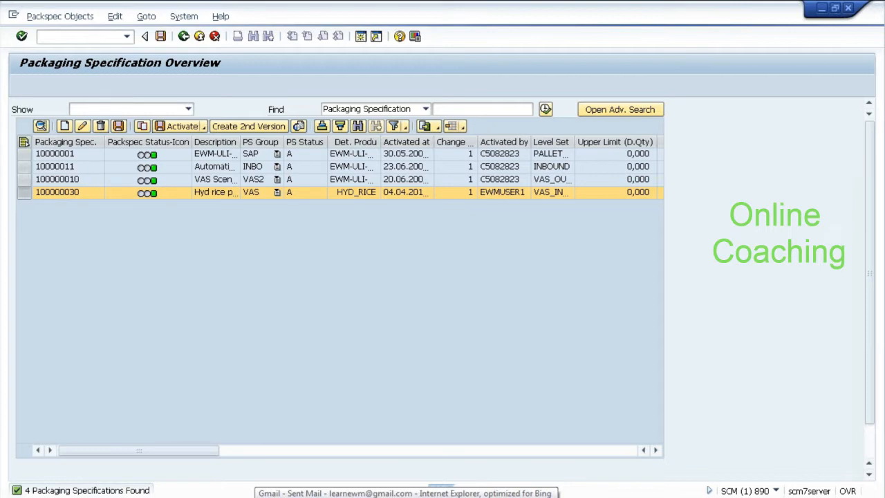
- Switch to the Gmail notes in Internet Explorer and examine /SCWM/VAS120 and the calls through /SCWM/PS_FIND_AND_EVALUATE
left_click(407, 496)
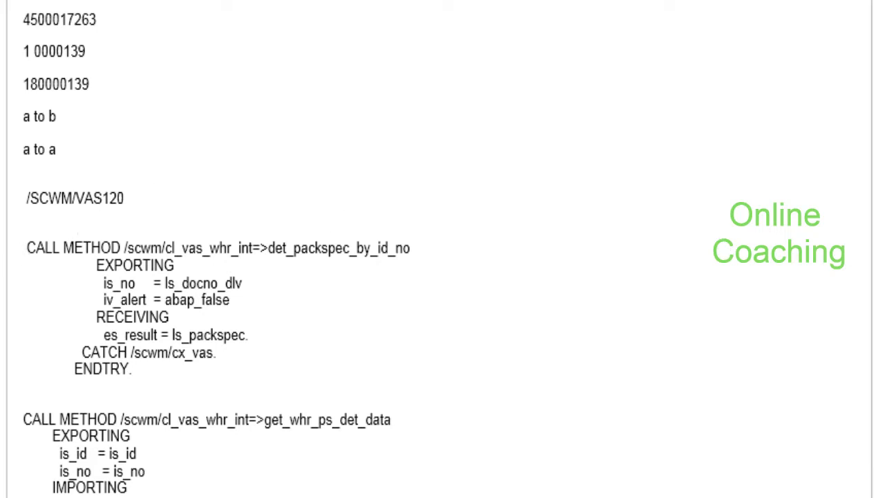
left_click_drag(27, 198, 125, 198)
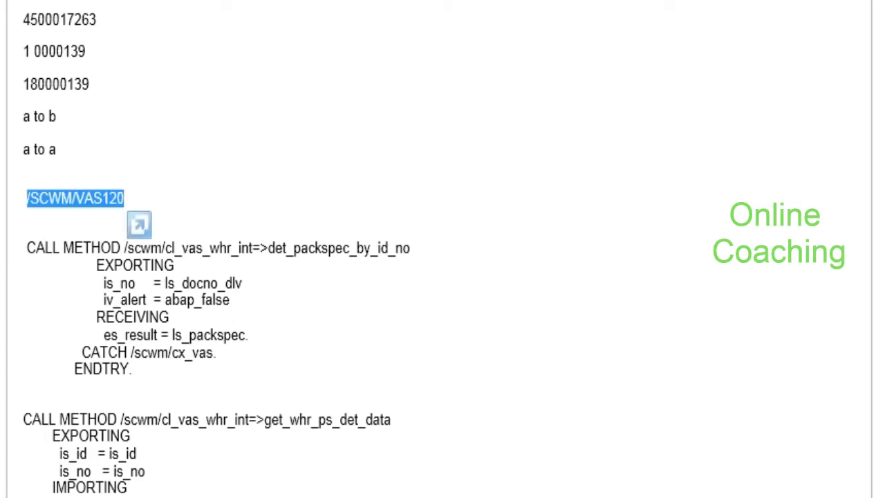
scroll(442, 249, "down", 3)
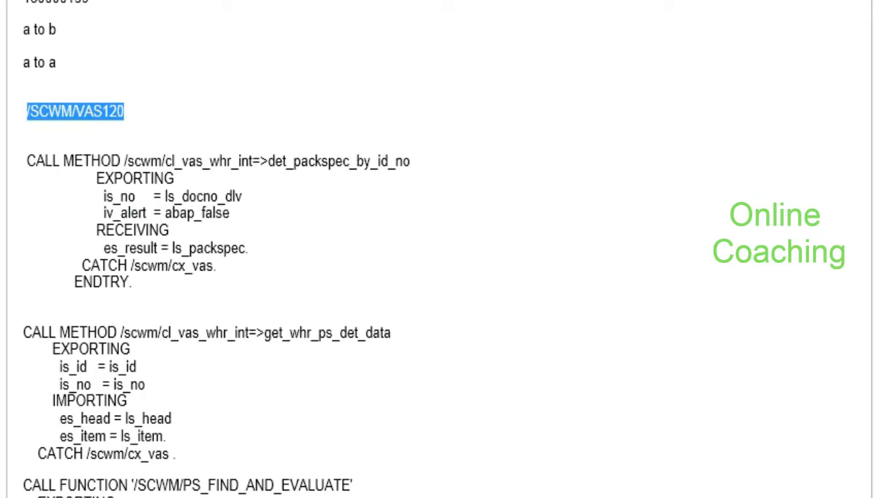
scroll(442, 248, "down", 3)
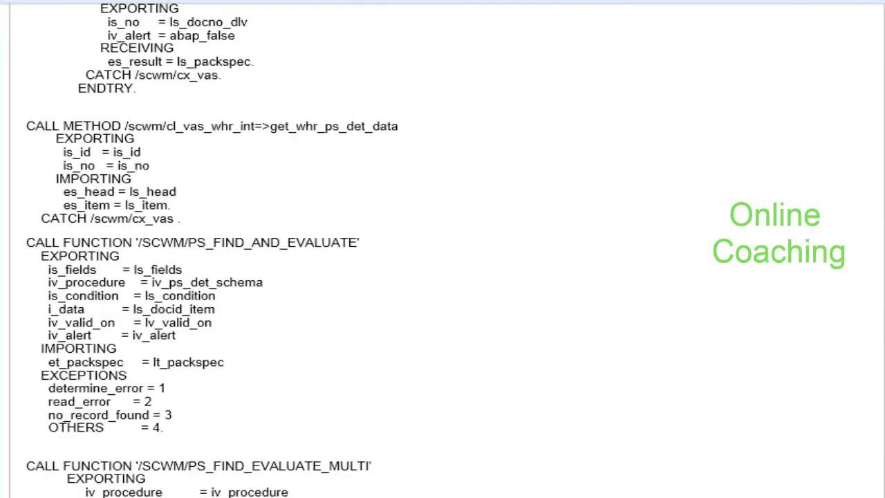
scroll(228, 113, "down", 6)
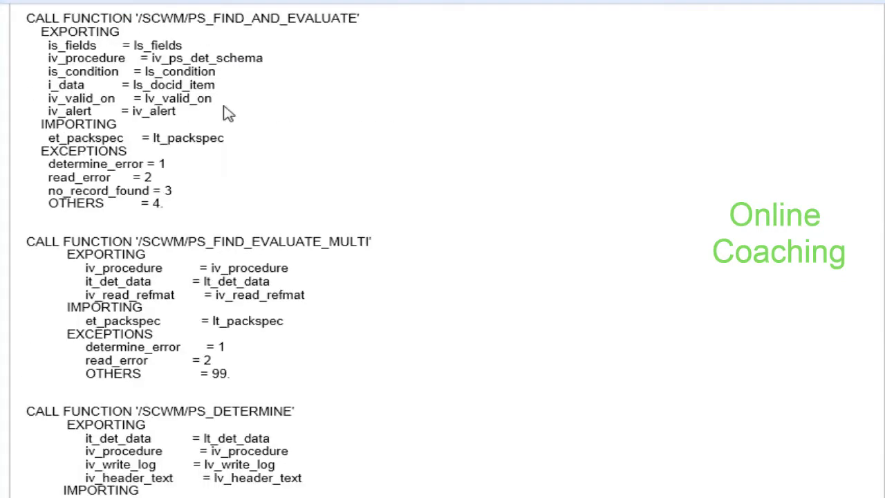
left_click_drag(26, 18, 204, 216)
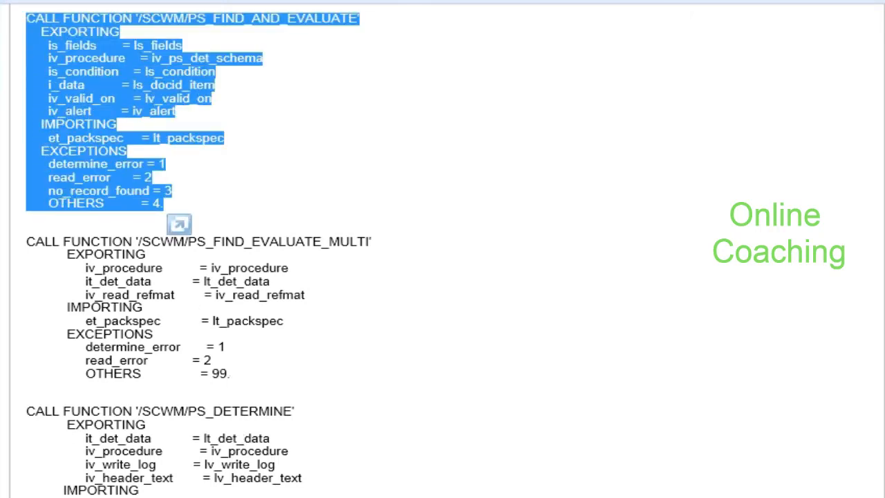
- Examine the /SCWM/PS_DETERMINE function call, including its lt_det_data and iv_procedure exporting parameters
left_click_drag(143, 411, 295, 413)
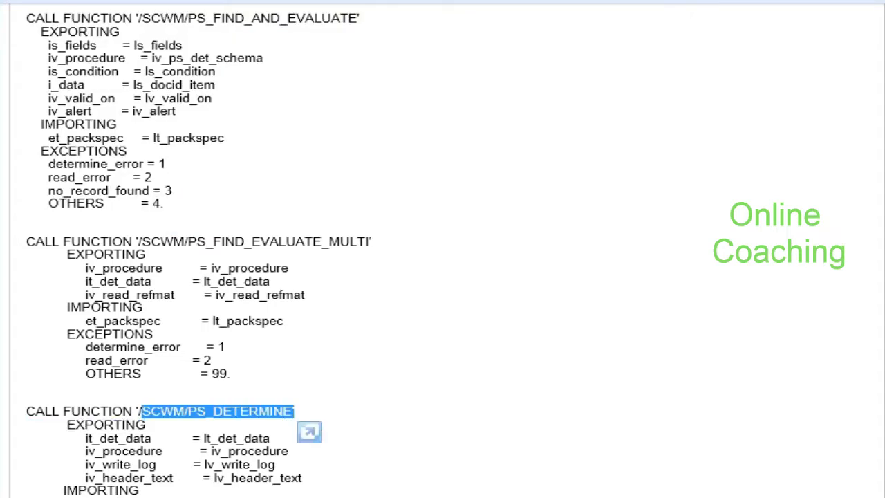
left_click_drag(204, 438, 271, 438)
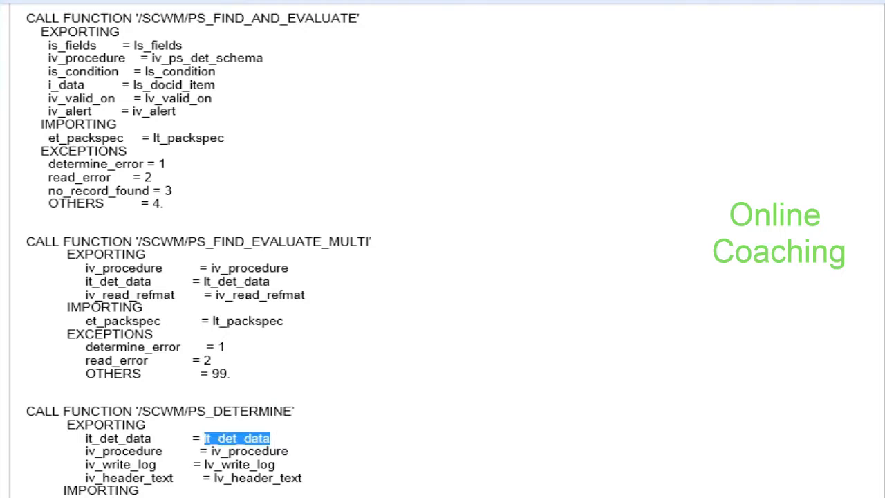
left_click_drag(212, 451, 288, 450)
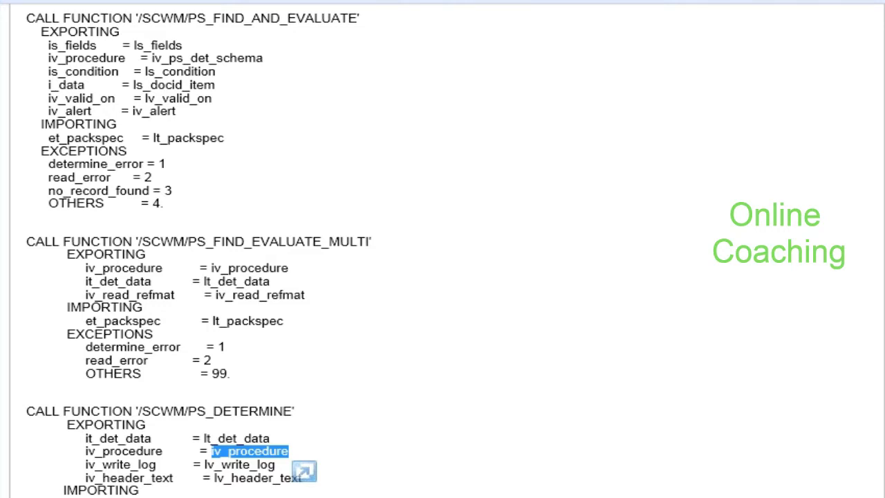
scroll(442, 276, "down", 2)
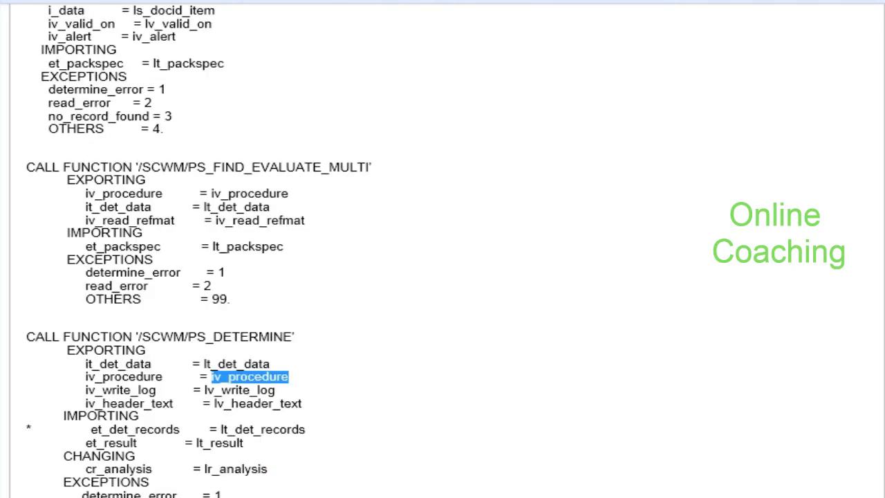
scroll(442, 276, "down", 2)
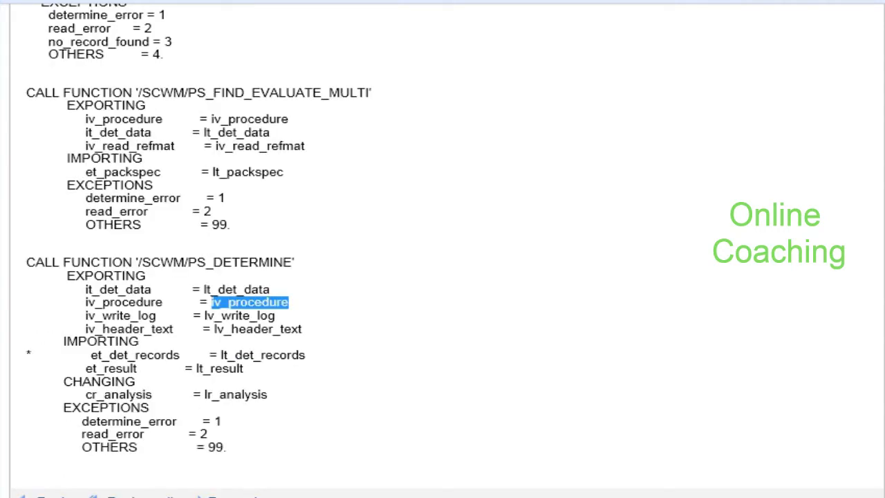
left_click_drag(27, 262, 250, 458)
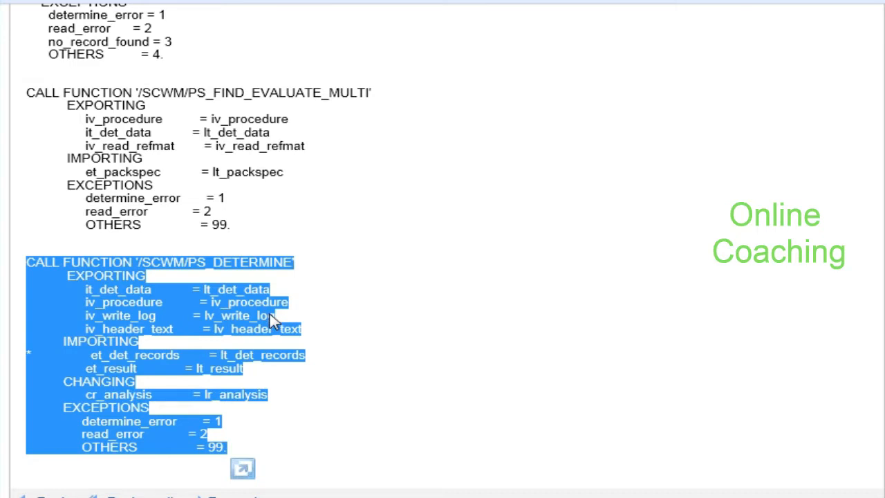
left_click(361, 328)
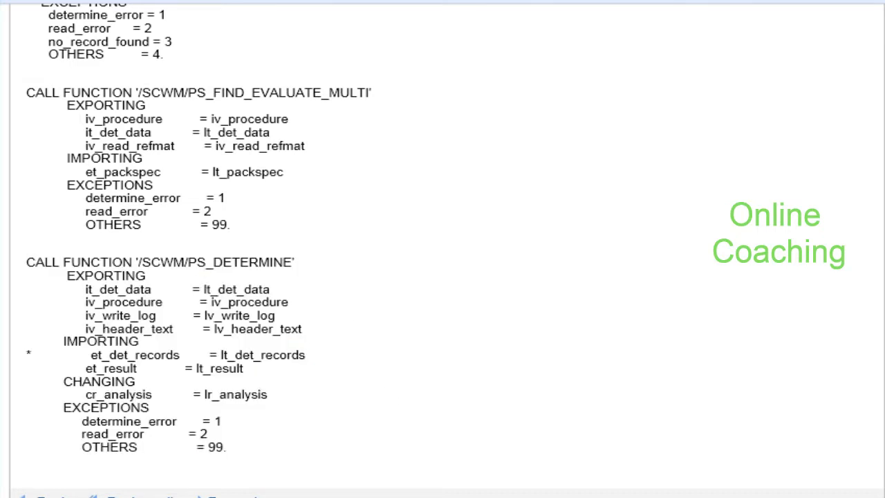
double_click(214, 262)
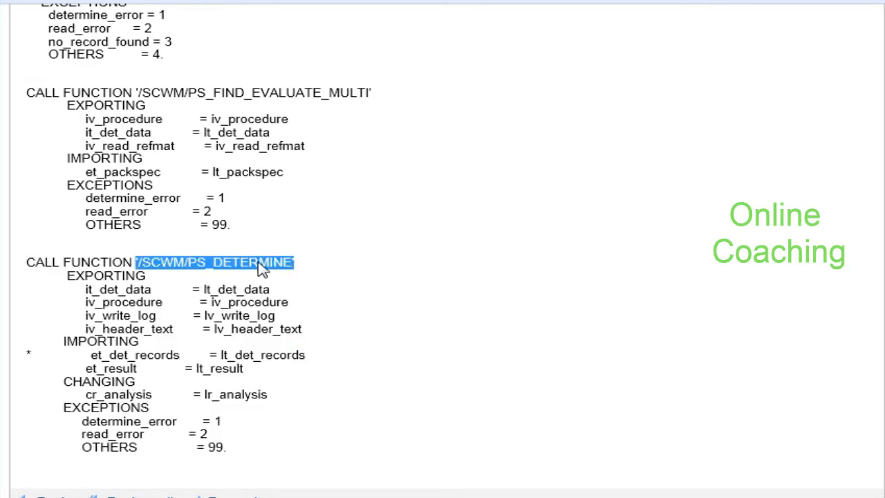
mouse_move(254, 270)
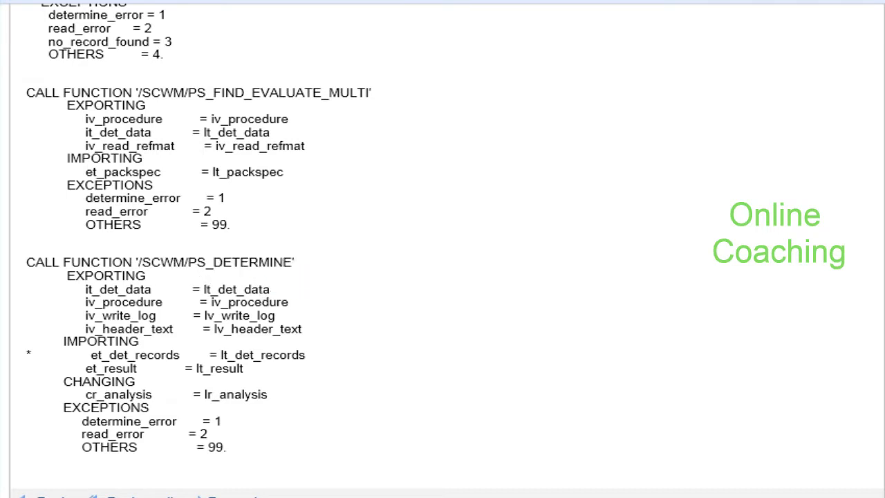
left_click_drag(135, 263, 293, 264)
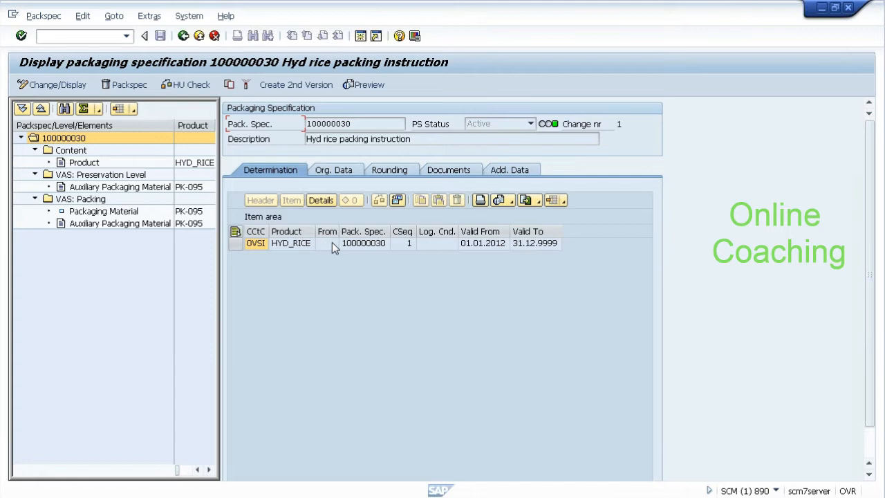
- Inspect the product and From fields of the HYD_RICE determination record in packaging specification 100000030
left_click(331, 244)
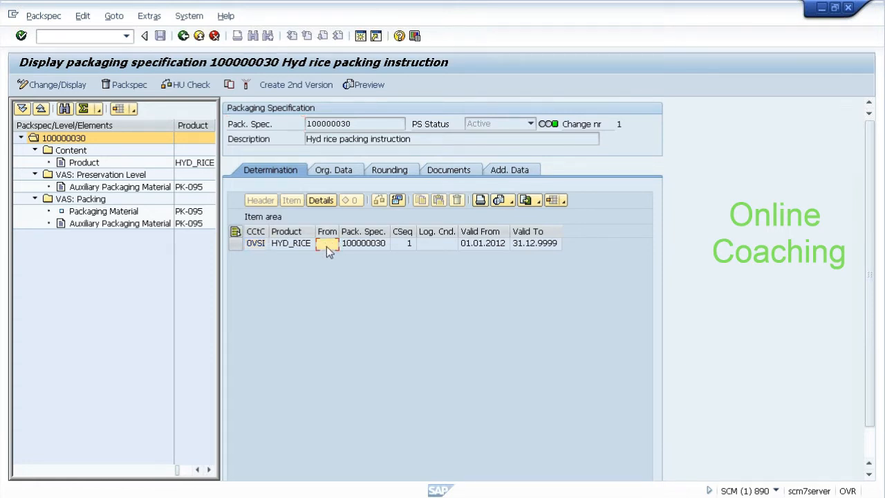
left_click(293, 244)
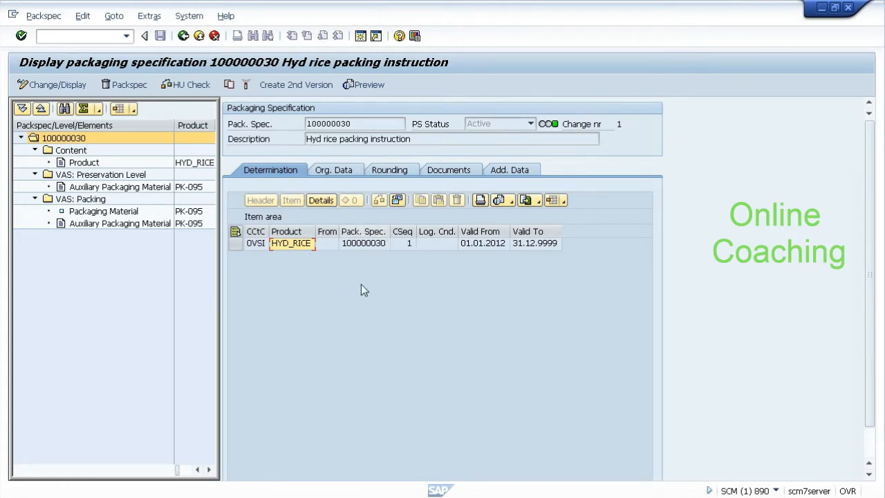
key("F3")
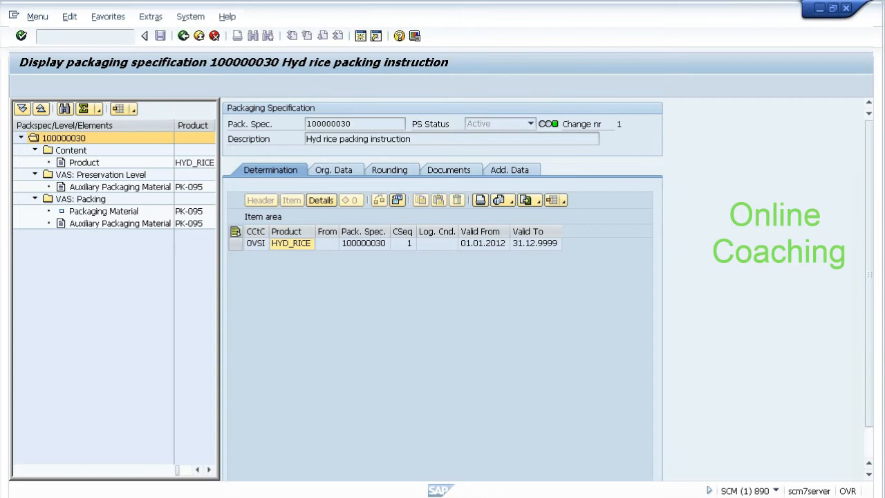
- Start an inbound delivery in the ECC system with transaction vl31n, using the suggested purchase order and external ID test_srvas31
type("vl31n")
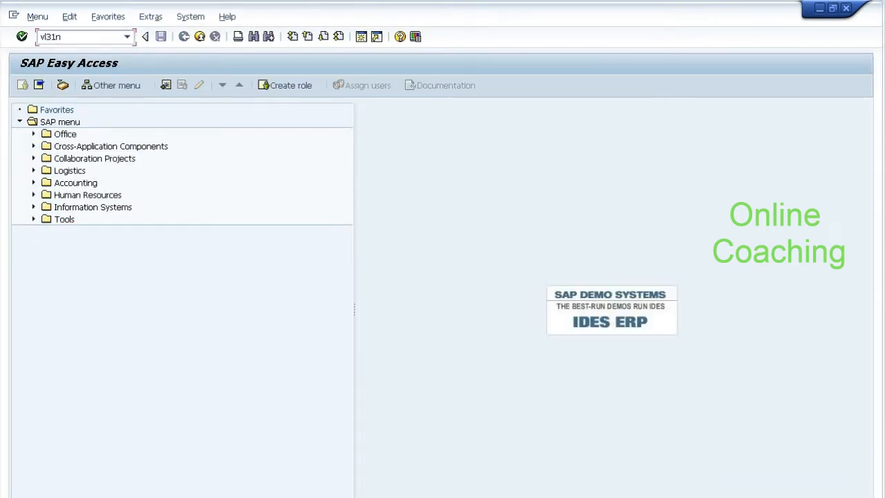
key("Return")
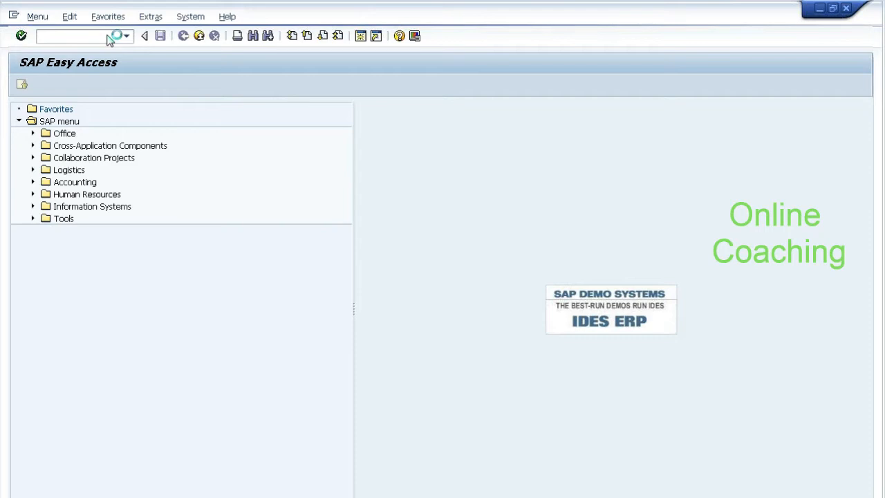
left_click(143, 154)
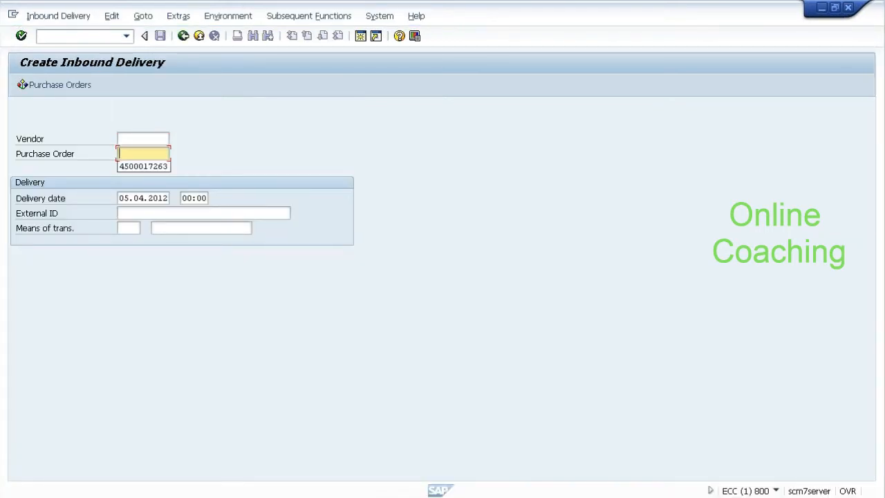
key("Down")
key("Return")
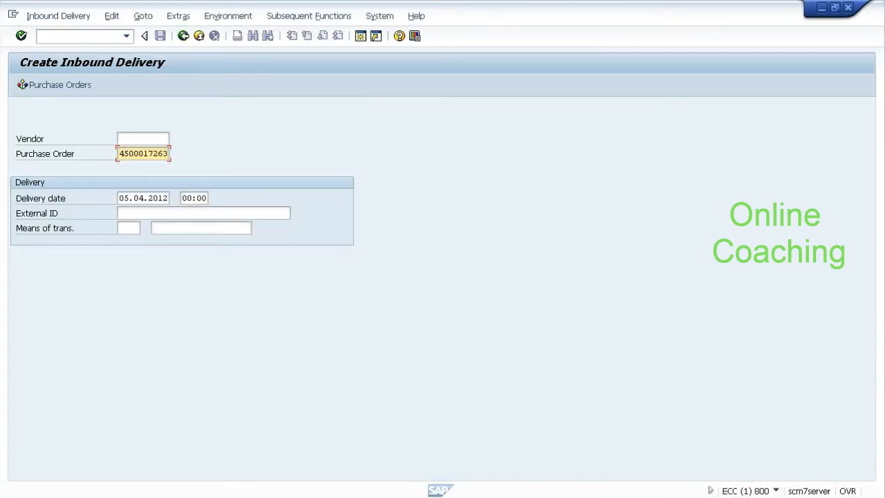
left_click(158, 213)
type("test_srvas31")
key("Return")
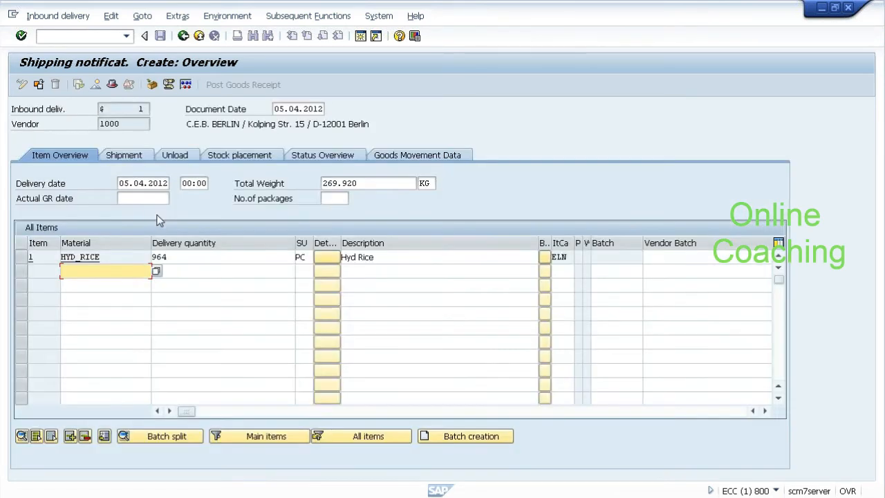
- Set the HYD_RICE item's delivery quantity to 1 PC and save the inbound delivery
left_click(175, 266)
key("BackSpace")
key("BackSpace")
key("BackSpace")
type("1")
key("Return")
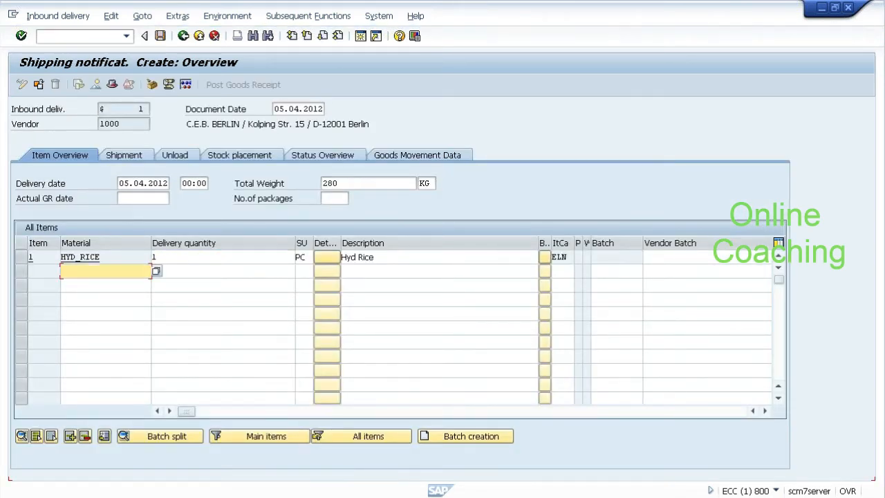
left_click(21, 259)
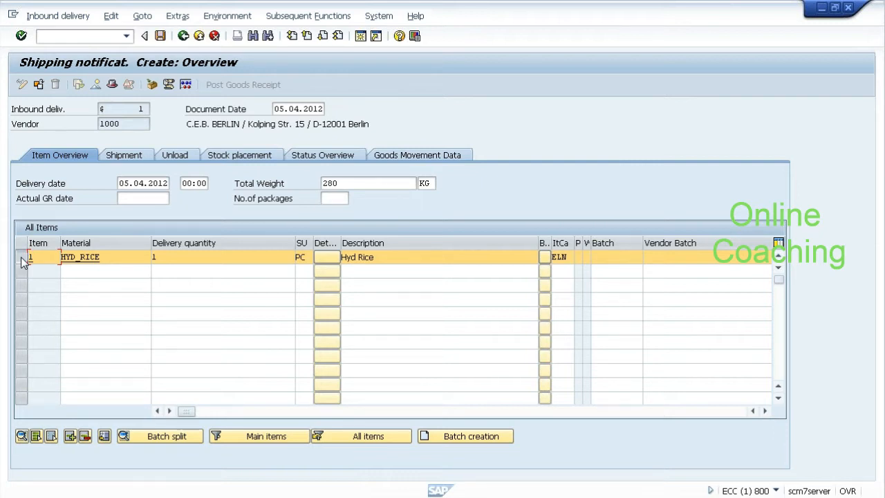
left_click(161, 36)
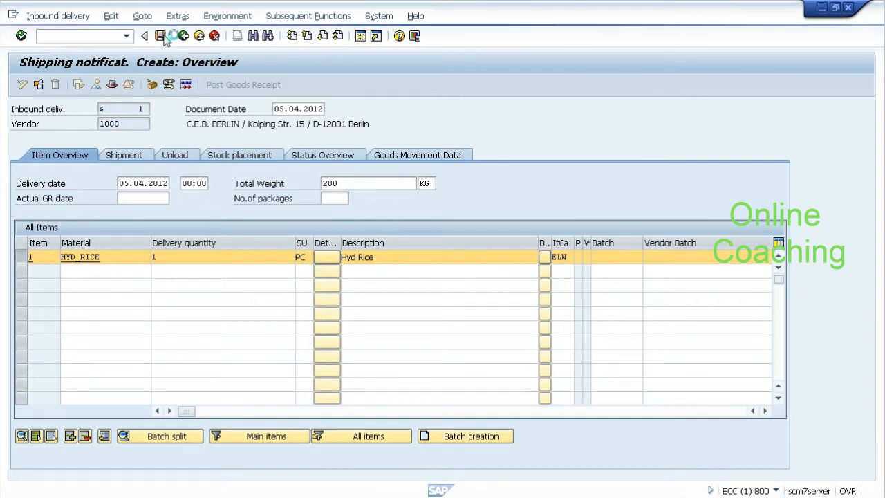
- Start a new Notepad document, note 14, and paste the copied e-mail address two lines below it
left_click(2, 487)
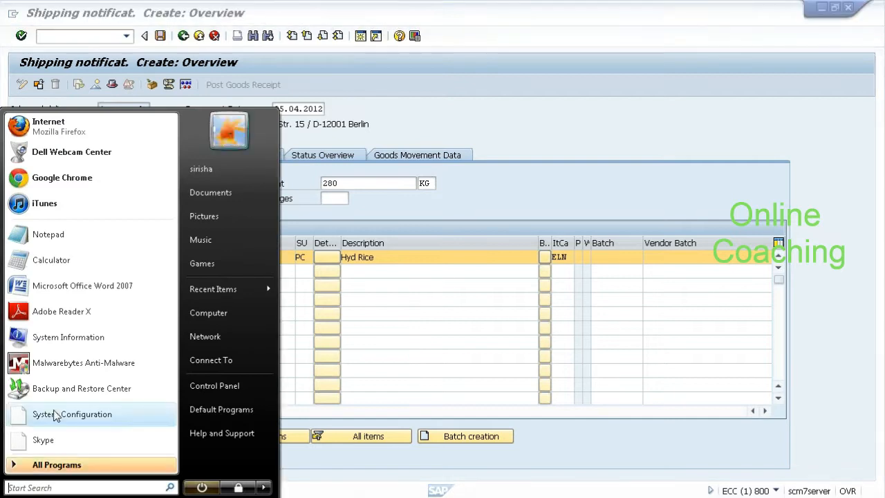
left_click(49, 234)
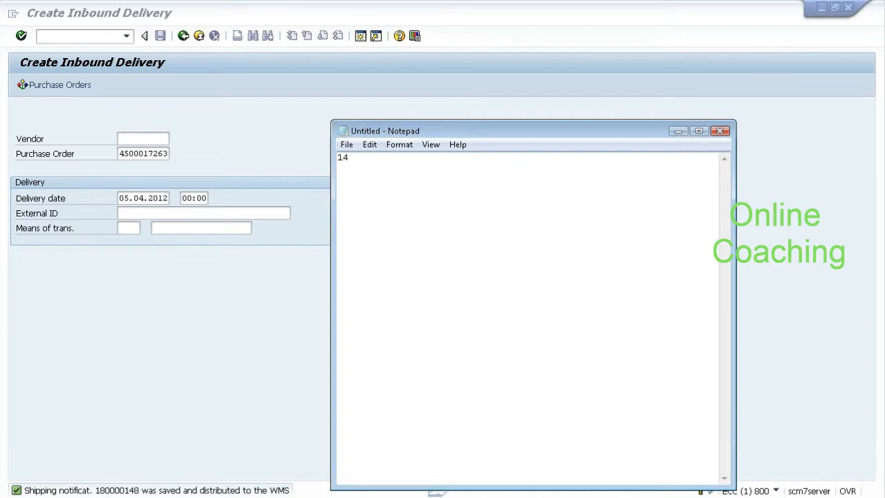
type("14")
key("ctrl+v")
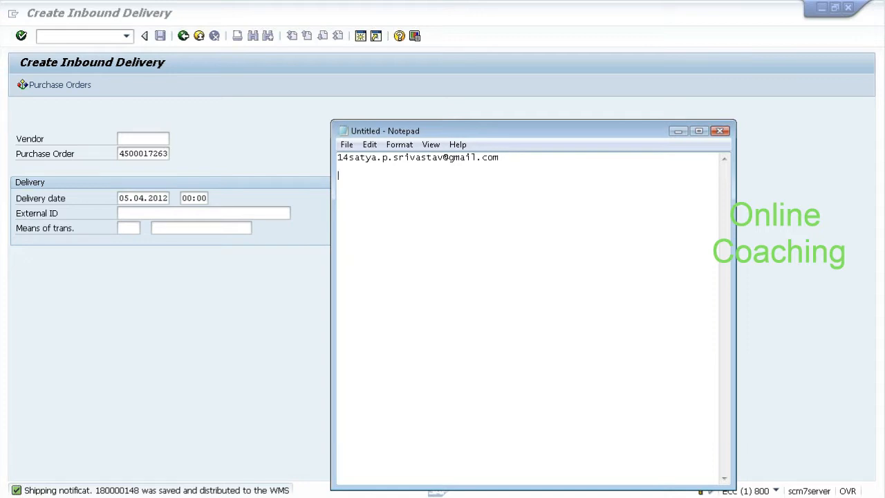
key("Return")
key("Return")
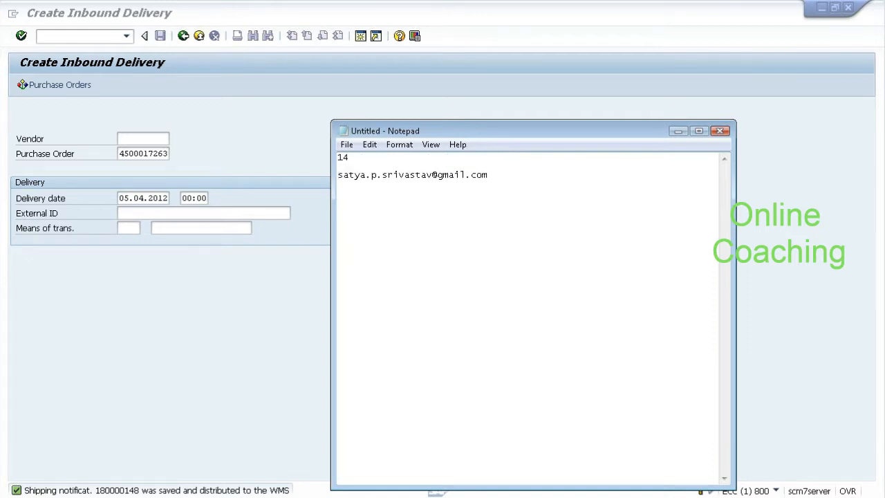
- Switch to the SCM system, open a new session with /scwm/packspec, and start transaction /scwm/prdi in it
key("alt+Tab")
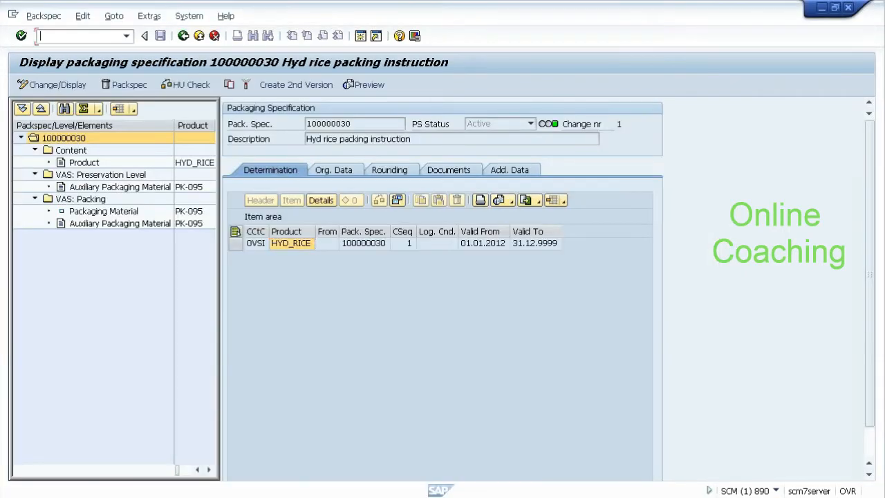
type("/o/scwm/packspec")
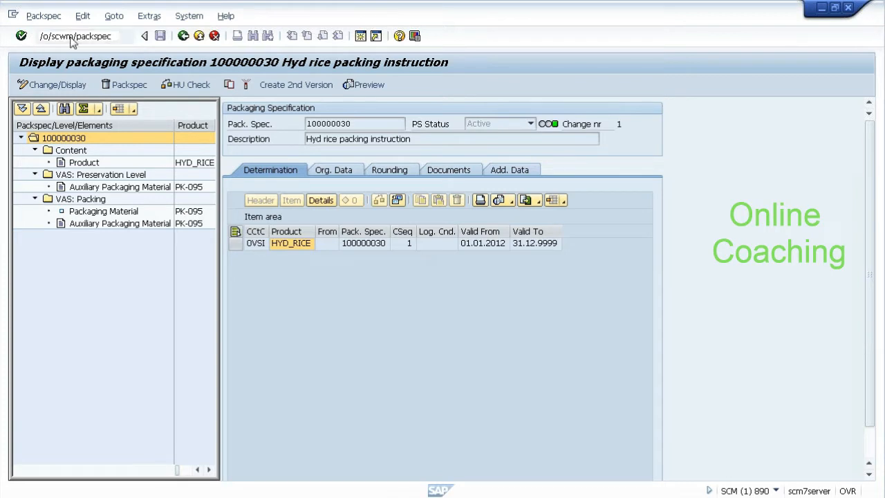
key("Return")
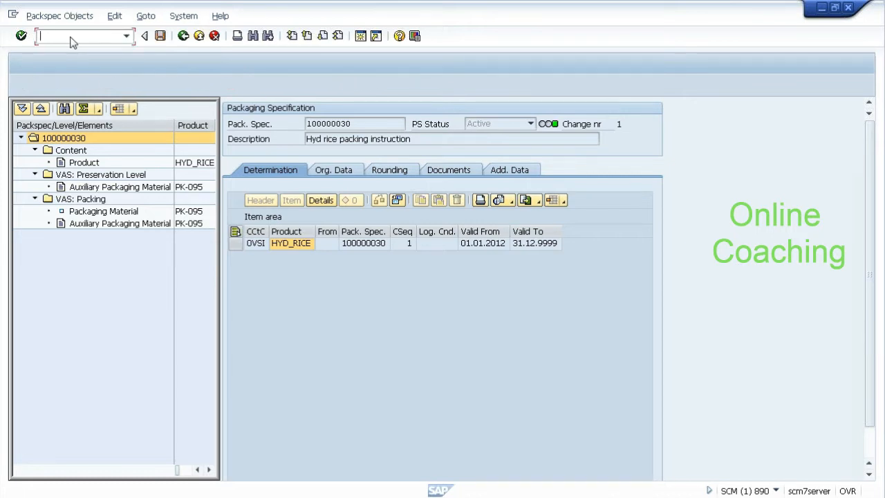
type("/n/scwm/prdi")
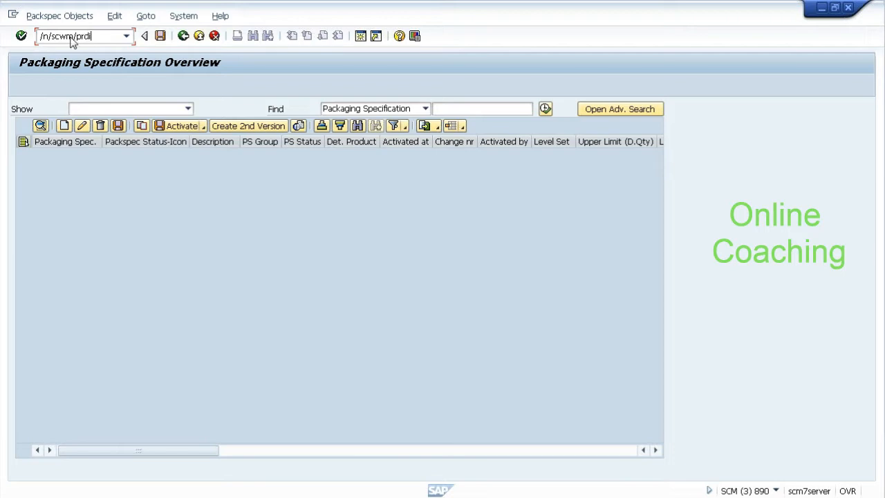
key("Return")
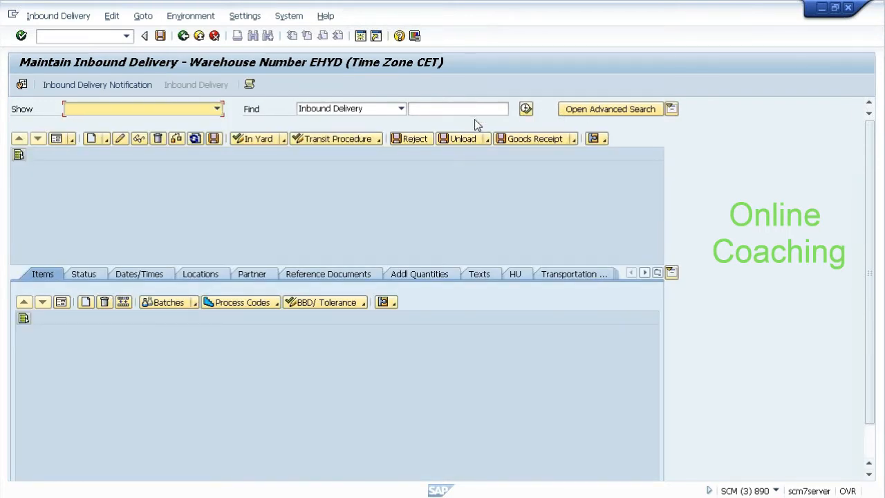
left_click(475, 109)
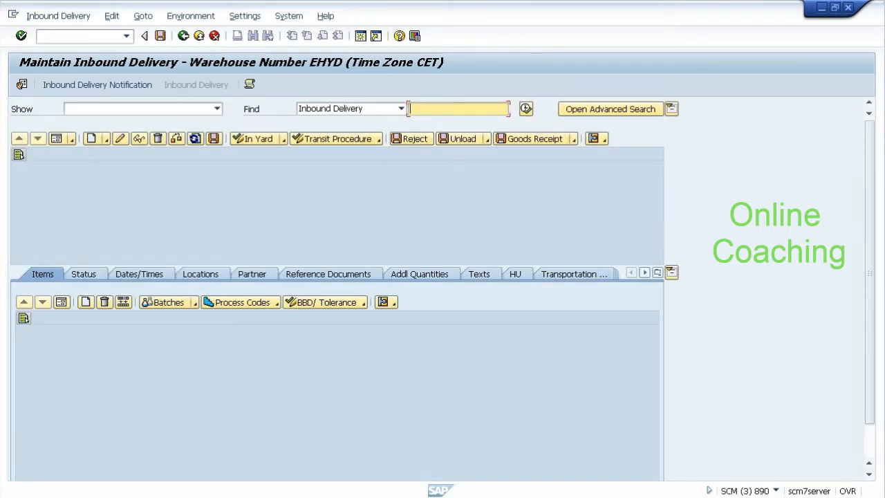
left_click(401, 109)
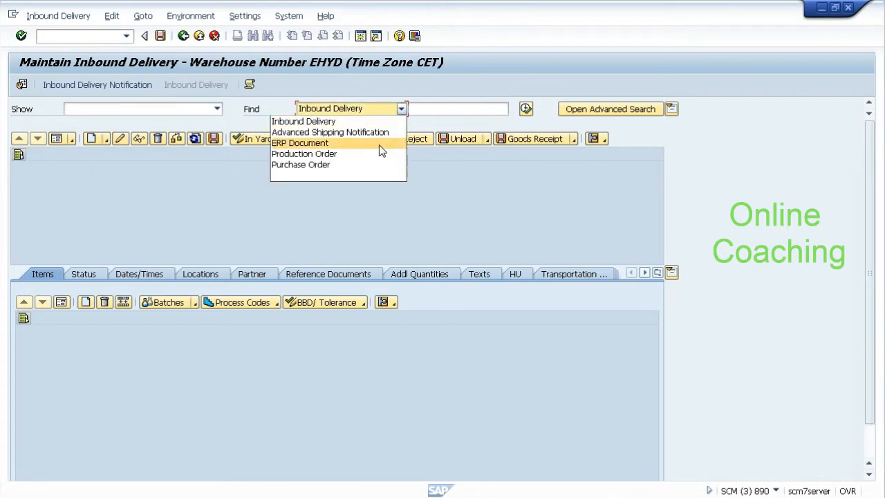
left_click(378, 145)
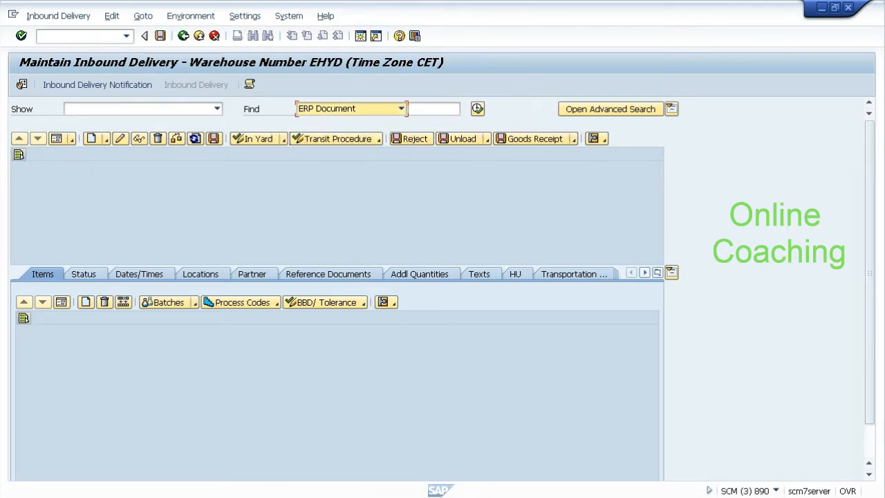
left_click(422, 109)
type("18000014")
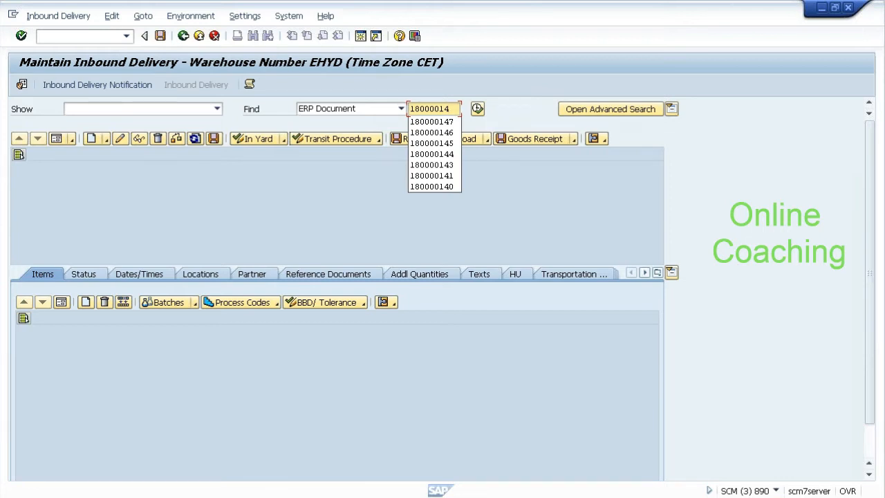
left_click(453, 121)
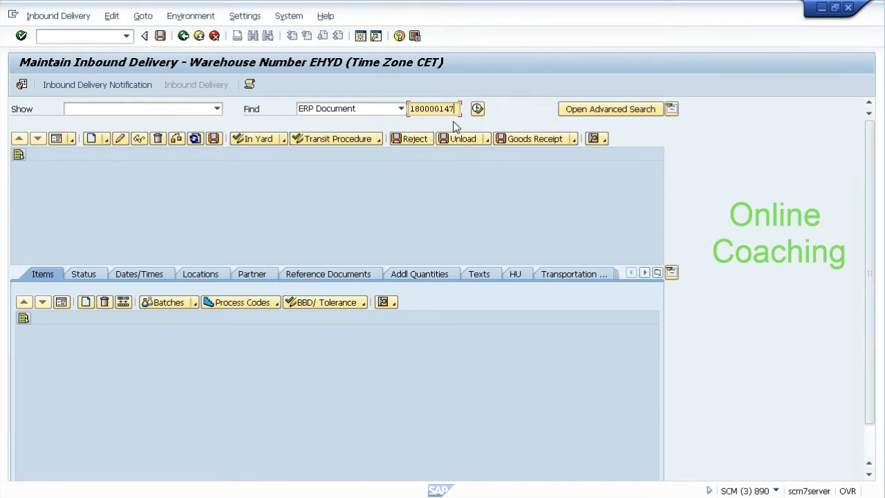
left_click(417, 108)
left_click(477, 109)
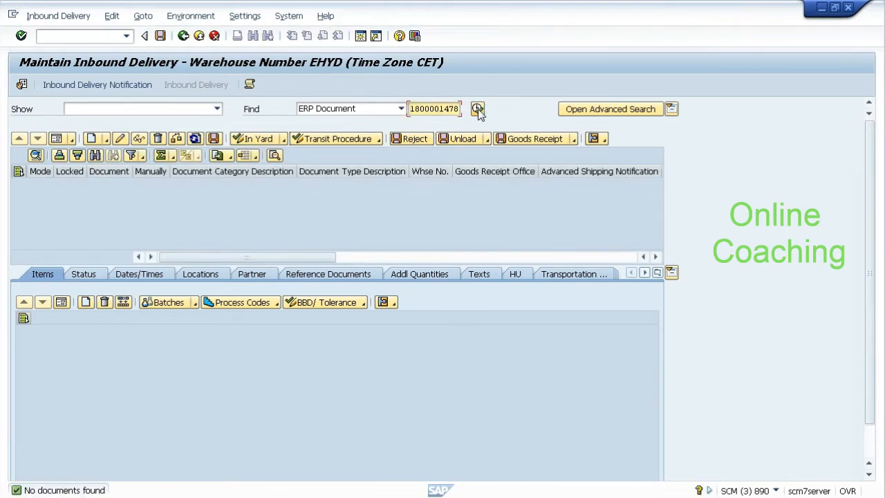
left_click(477, 108)
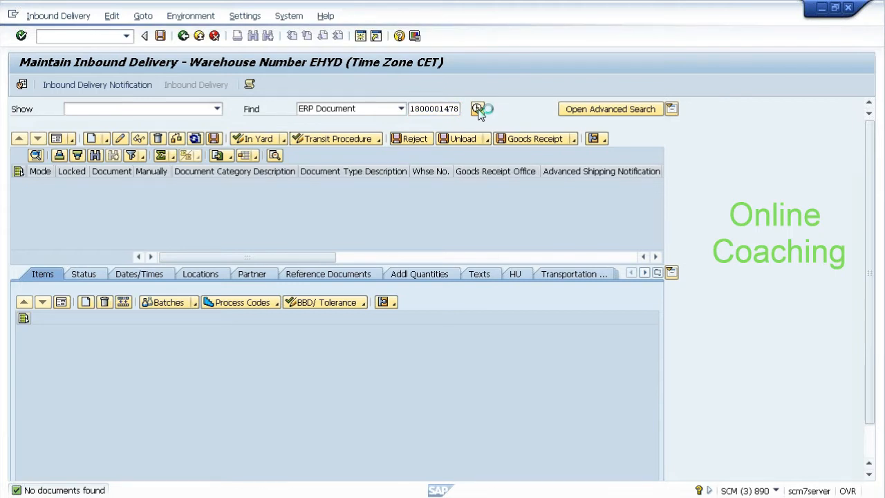
- Correct the ERP document number to 180000148 and search for the inbound delivery again
left_click(41, 36)
type("/osm")
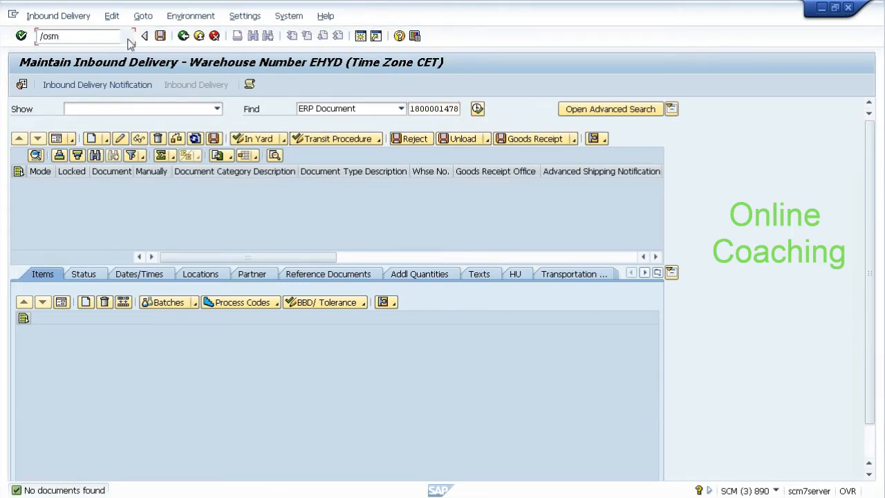
left_click(456, 109)
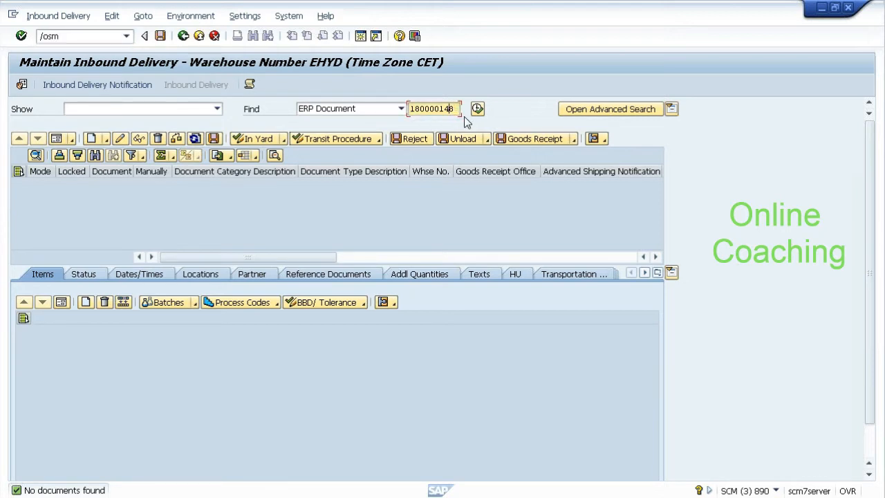
left_click(477, 110)
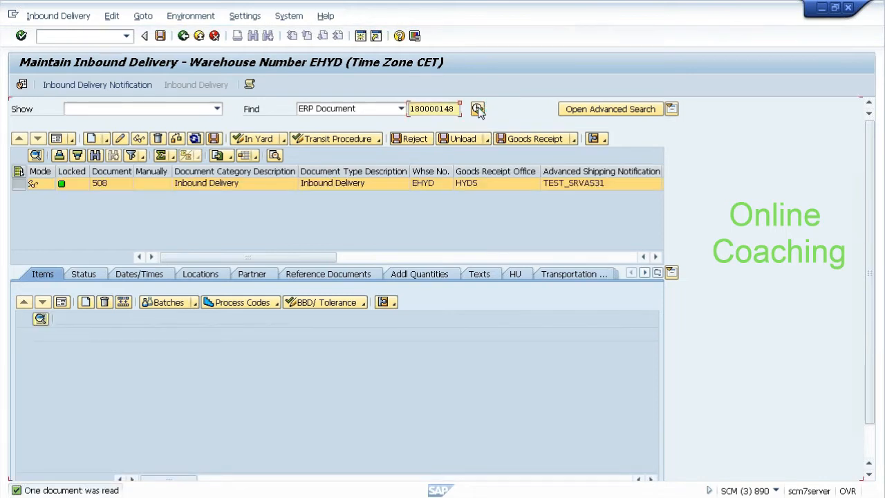
- Display the order for value-added service belonging to the HYD_RICE item of the found inbound delivery
left_click(119, 189)
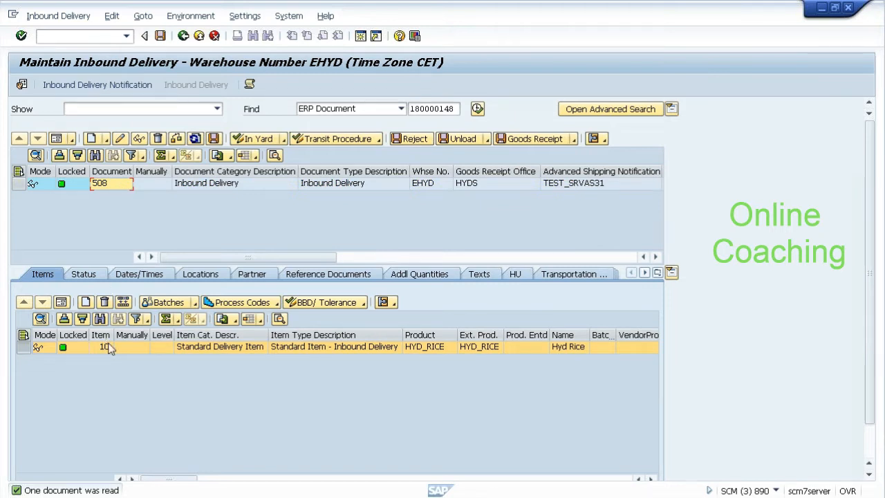
left_click(394, 307)
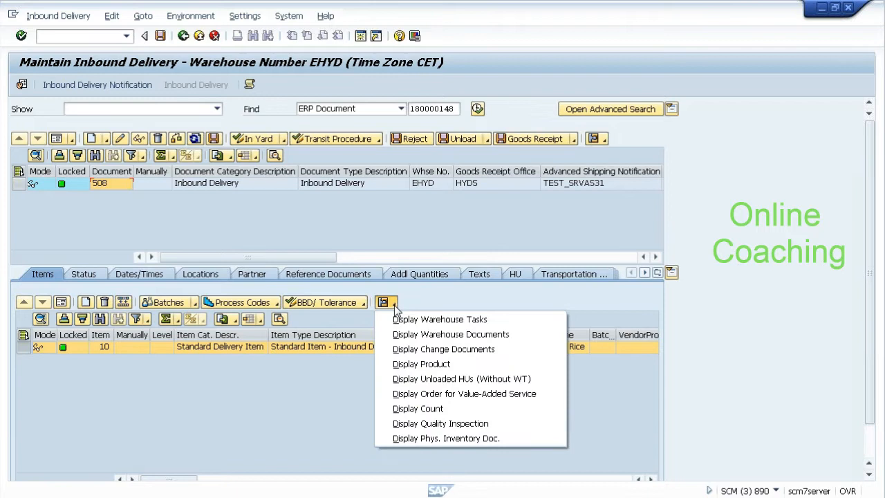
left_click(426, 393)
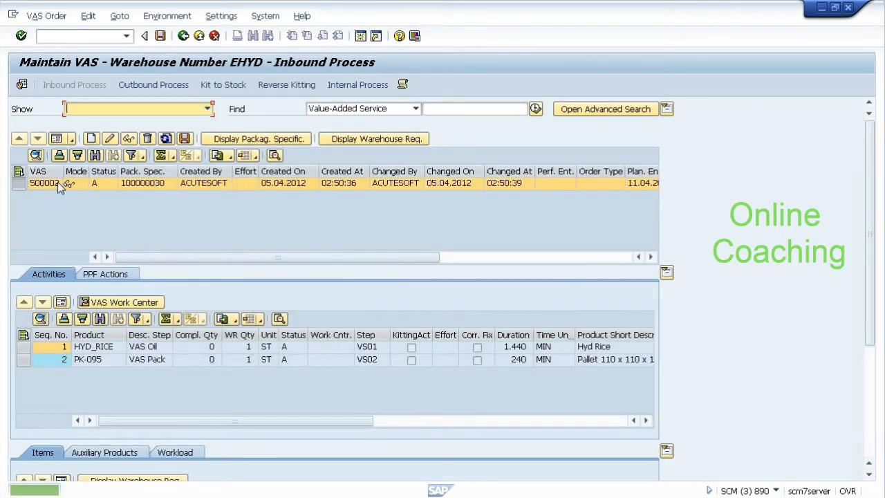
- Examine the VAS order's number, status and packaging specification 100000030, including the specification's condition type 0VSI in the determination record
left_click_drag(58, 175, 82, 175)
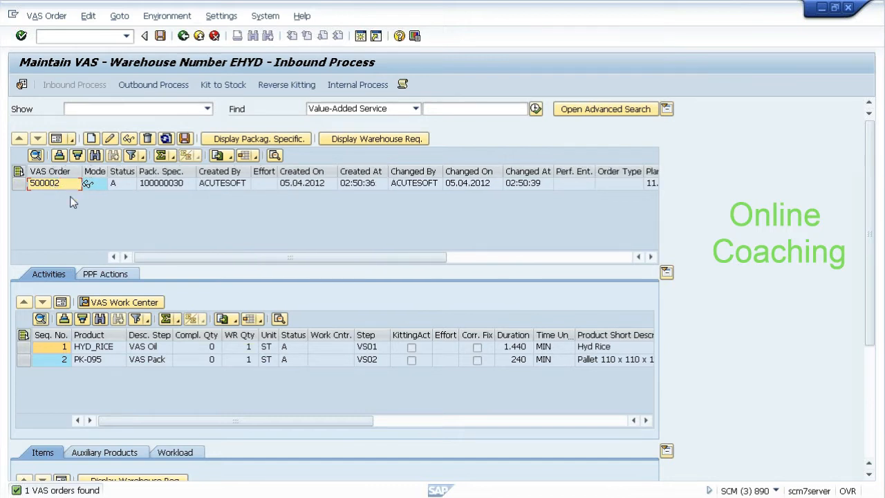
left_click(118, 185)
left_click(169, 188)
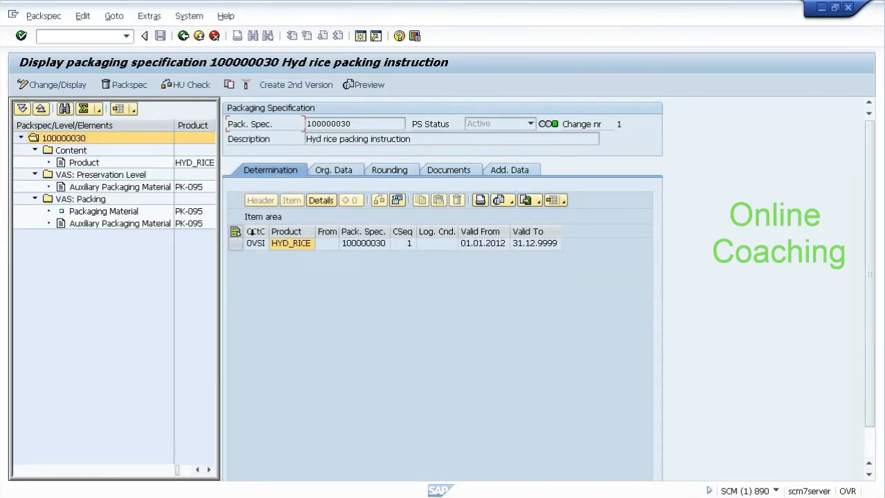
left_click(260, 246)
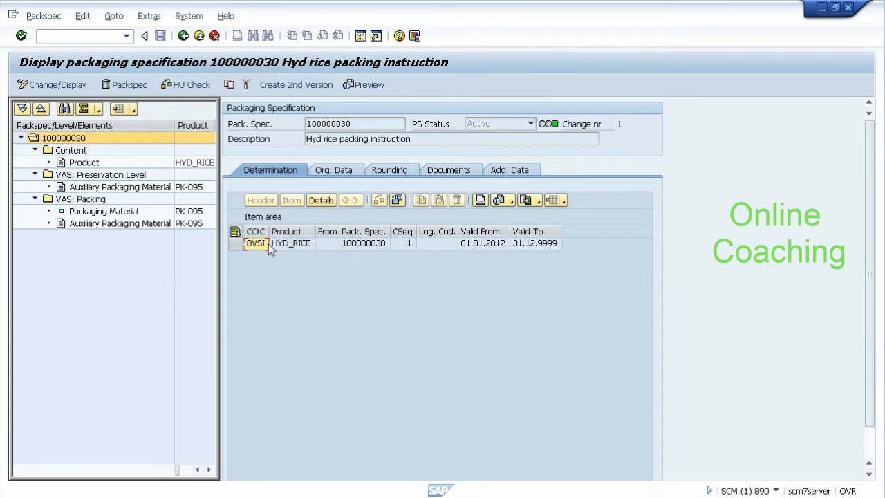
- Return to the VAS order and inspect its VAS Oil and VAS Pack activities
key("alt+Tab")
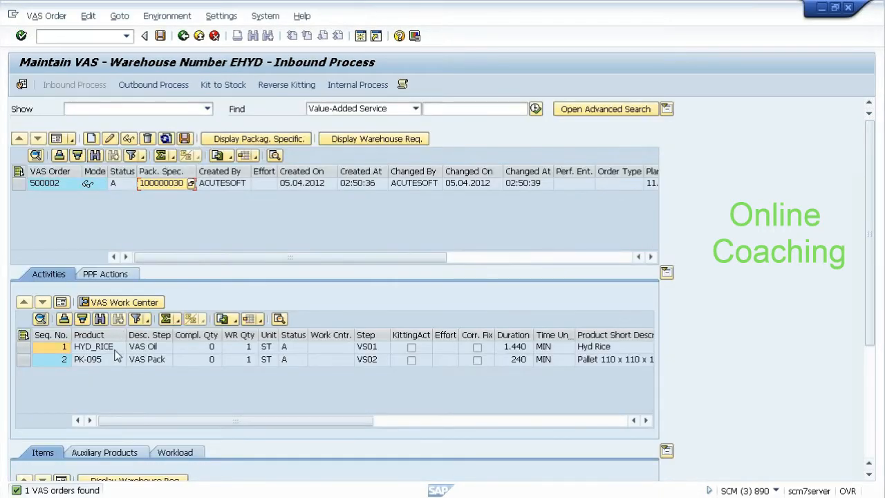
left_click(155, 347)
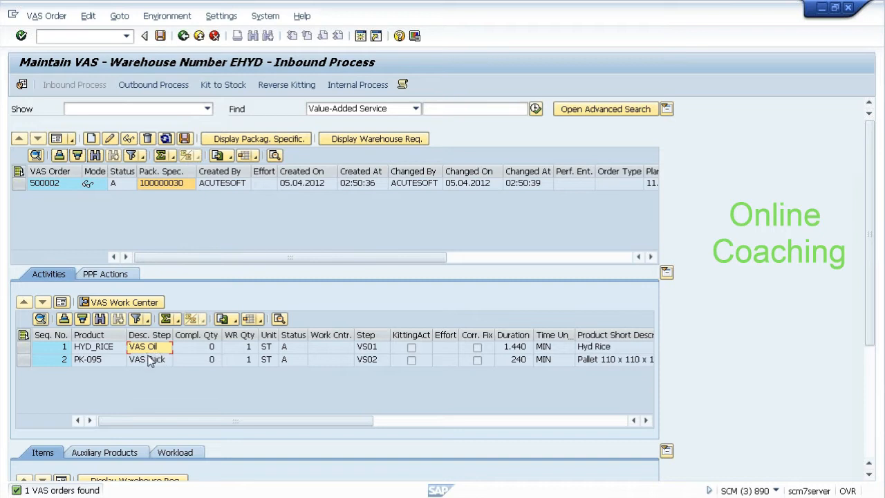
left_click(152, 361)
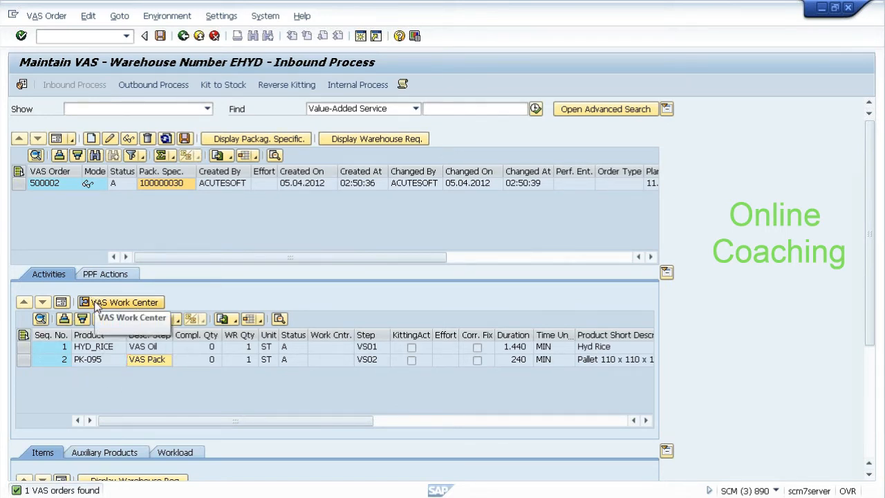
- Try to open the VAS work center for the VAS order, selecting the order's row for it
left_click(95, 304)
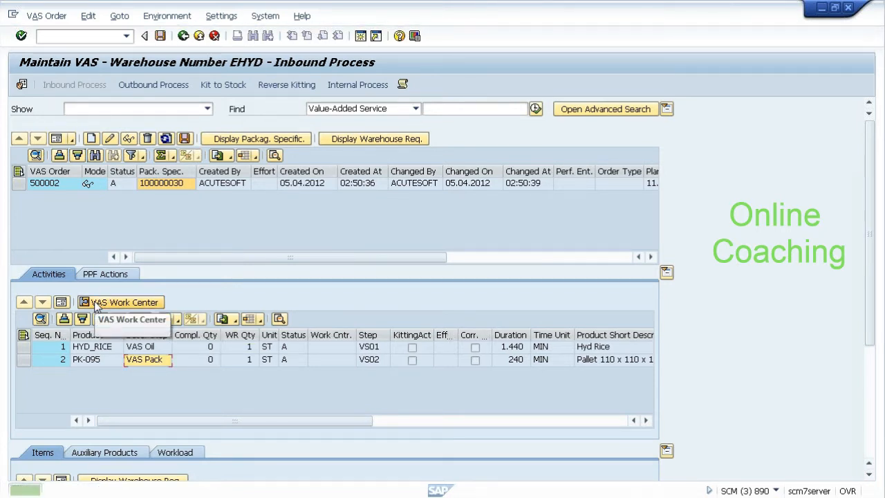
left_click(19, 183)
left_click(139, 304)
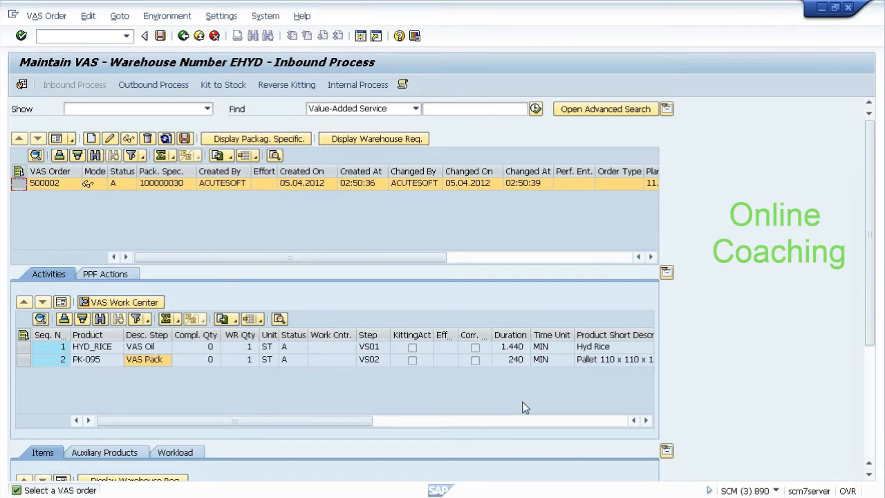
- Switch the VAS order to change mode and select the work center field of the HYD_RICE activity
left_click(331, 344)
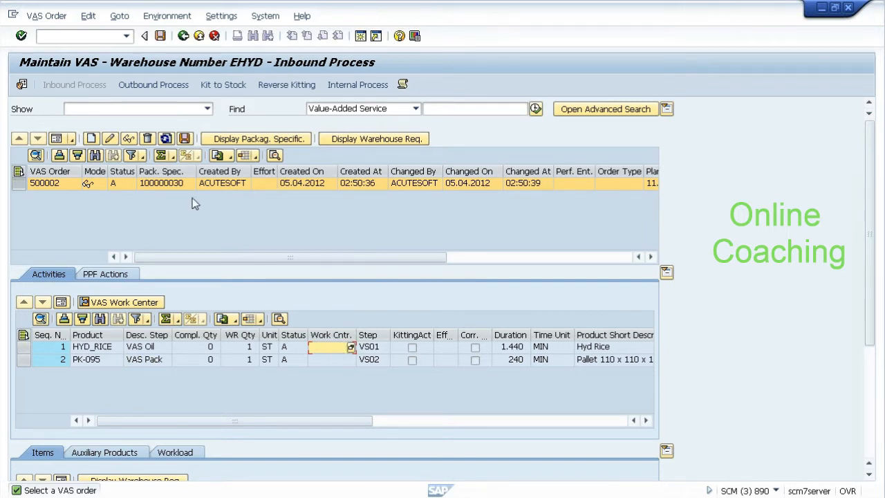
left_click(110, 139)
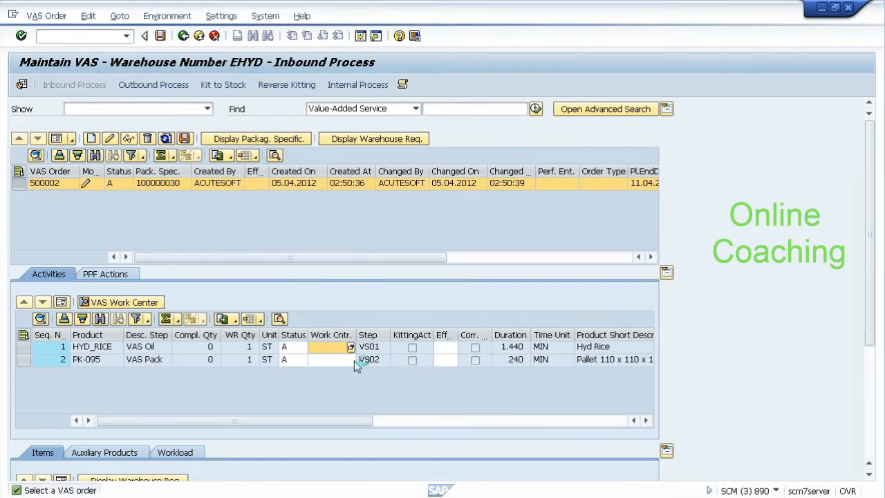
left_click(328, 347)
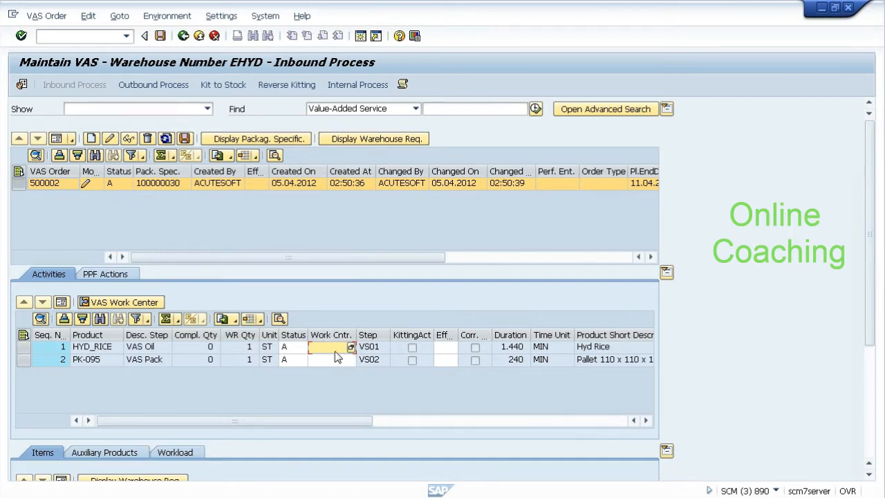
- Open the SAP Reference IMG with transaction SPRO in a new session
left_click(12, 15)
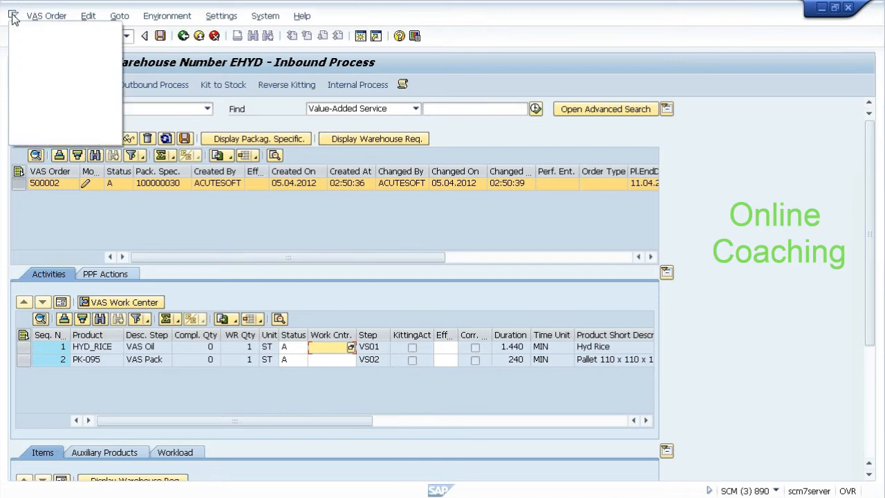
left_click(38, 119)
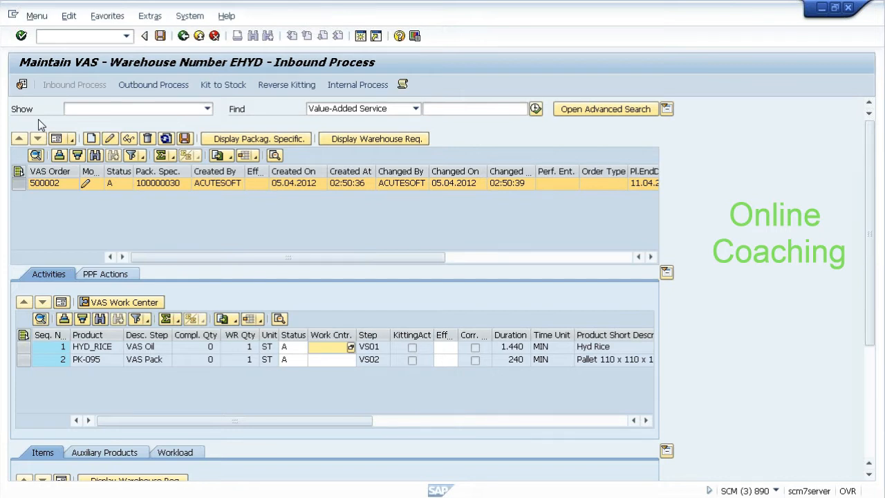
type("spro")
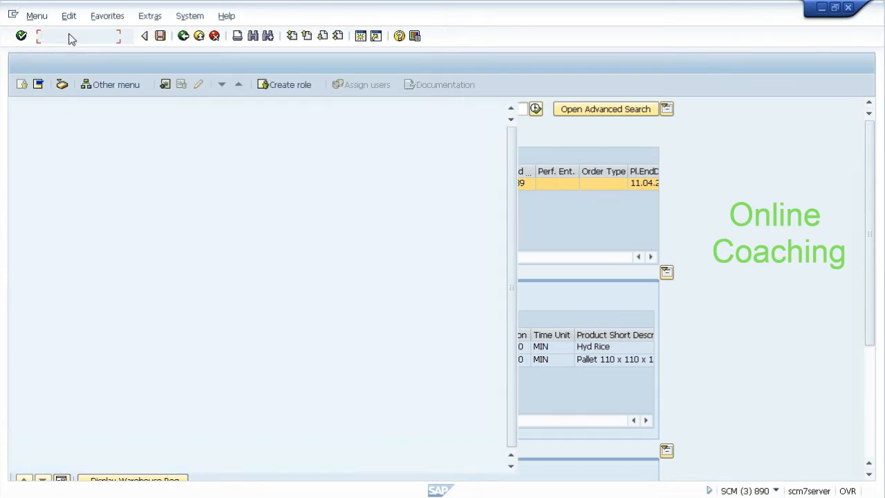
key("Return")
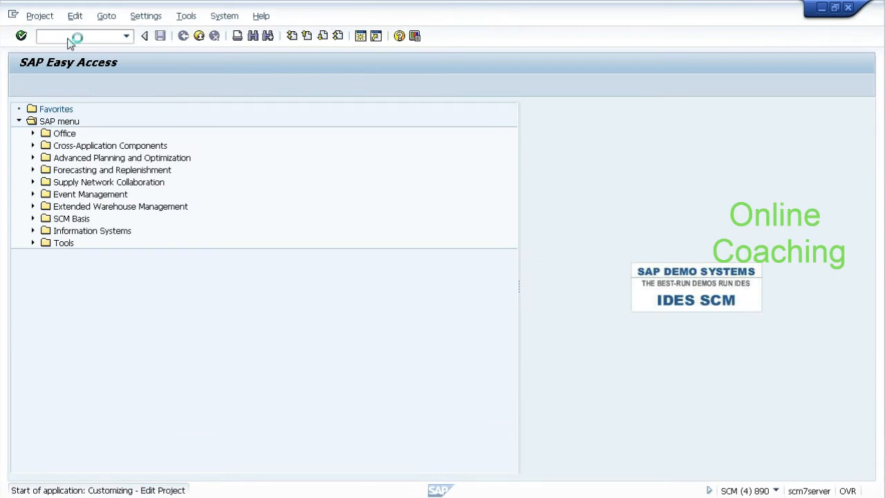
left_click(58, 88)
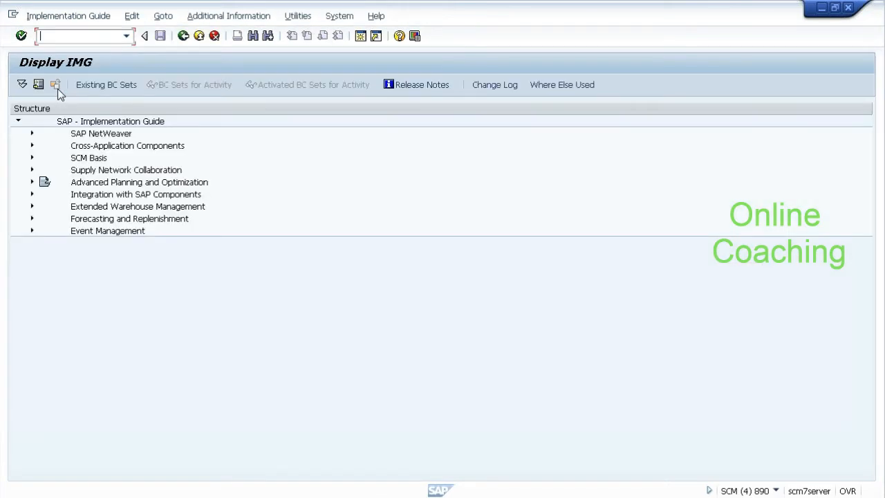
- Open the Define Work Center activity under Extended Warehouse Management, Master Data, Work Center
left_click(32, 208)
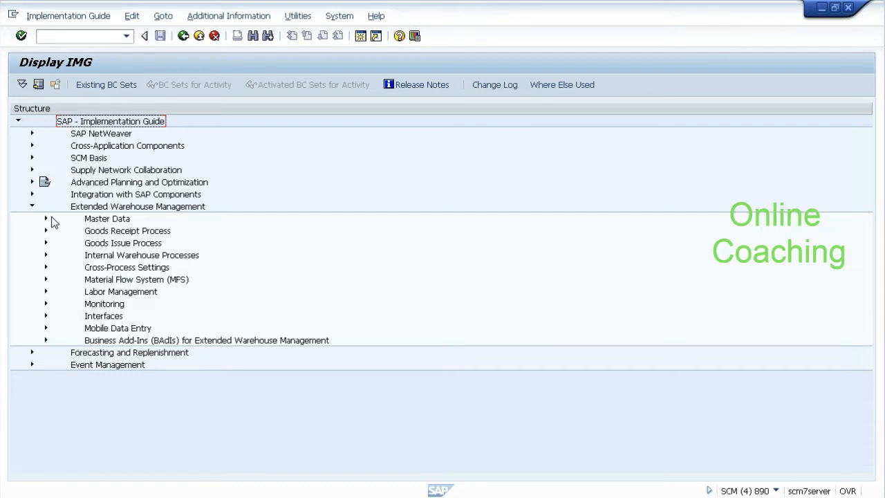
left_click(45, 219)
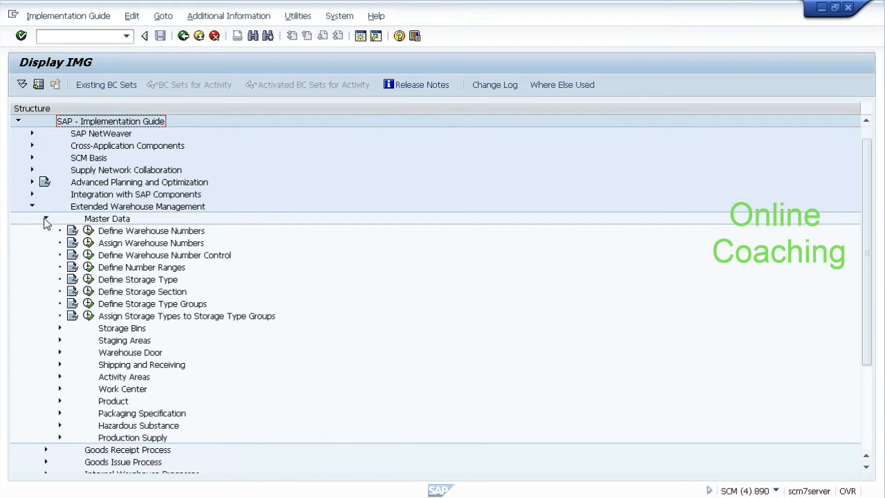
left_click(60, 388)
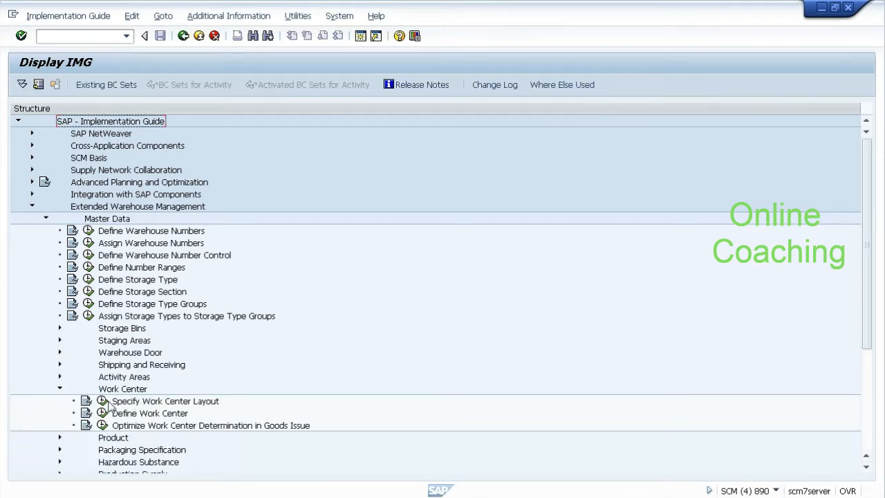
left_click(102, 413)
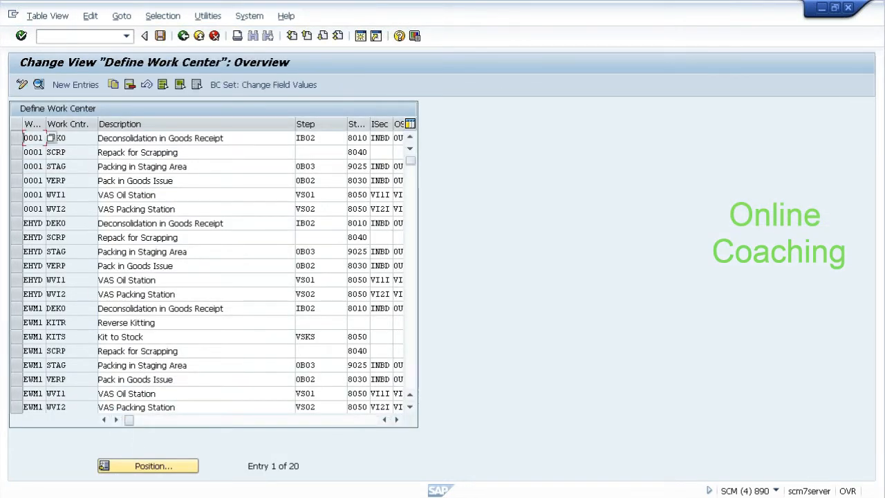
- Check the work center codes of warehouse EHYD's VAS Oil Station and VAS Packing Station entries
double_click(70, 280)
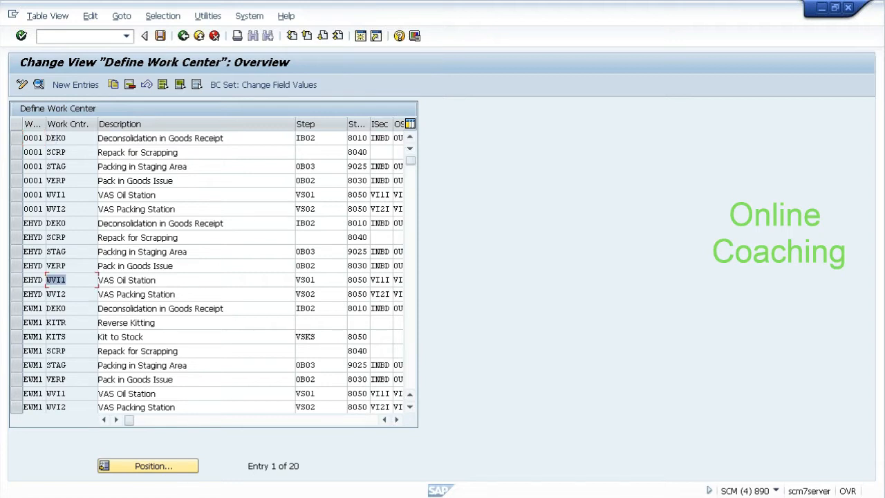
left_click_drag(67, 280, 46, 280)
left_click(47, 280)
left_click(318, 294)
left_click_drag(66, 294, 45, 300)
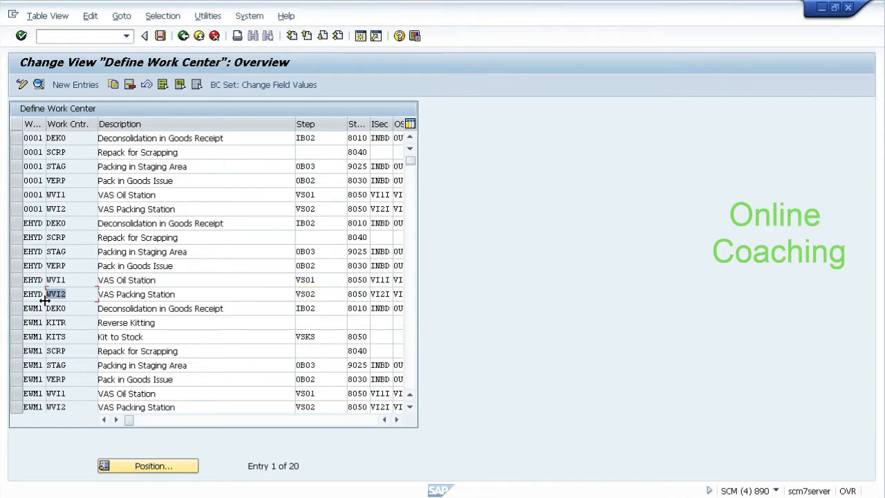
- Note the work centers wvi1 and wvi2 on separate lines in Notepad and return to the work center overview
left_click(465, 497)
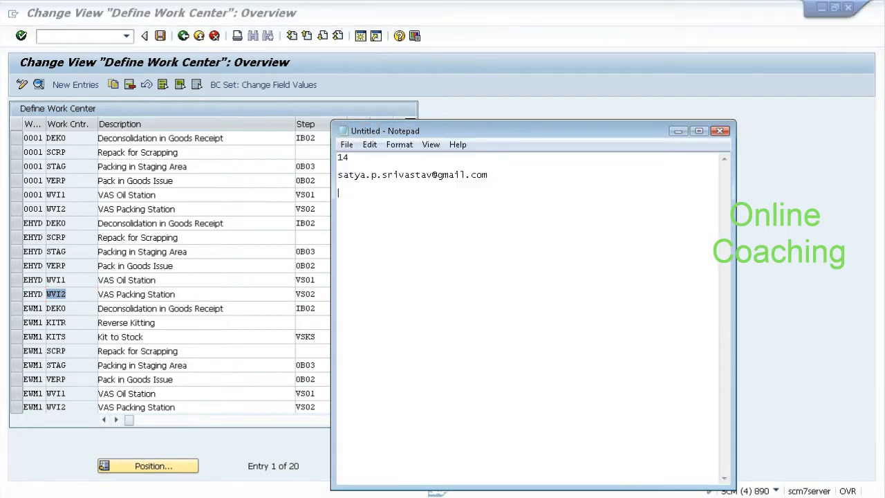
type("wvi1")
key("Return")
key("Return")
type("wvi2")
key("alt+Tab")
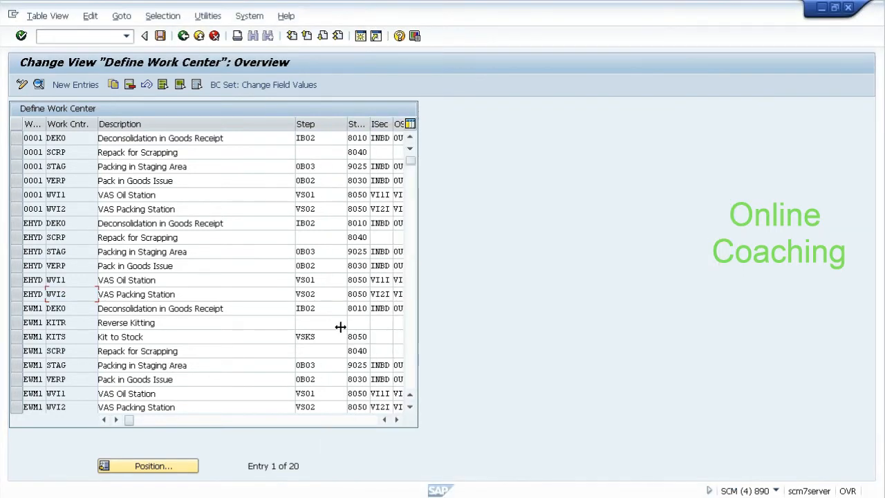
- Examine EHYD work center WVI1's external step and open its details to review the storage type
left_click(325, 280)
left_click_drag(318, 280, 301, 280)
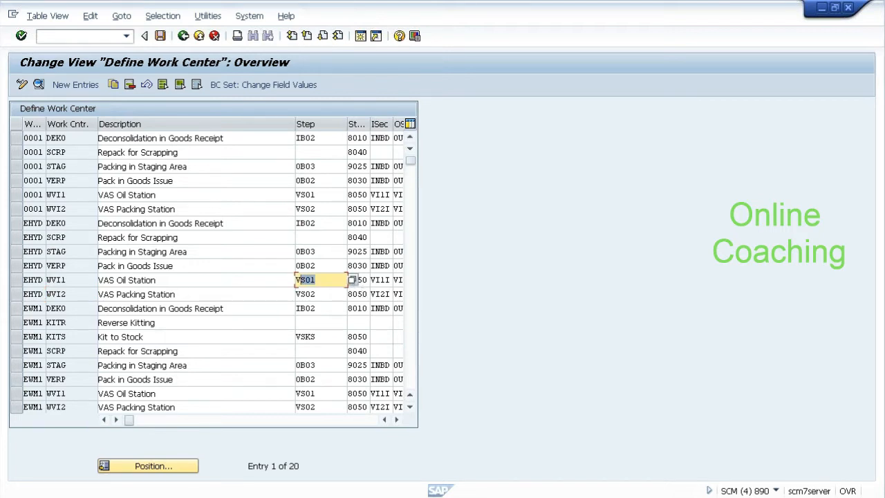
double_click(243, 280)
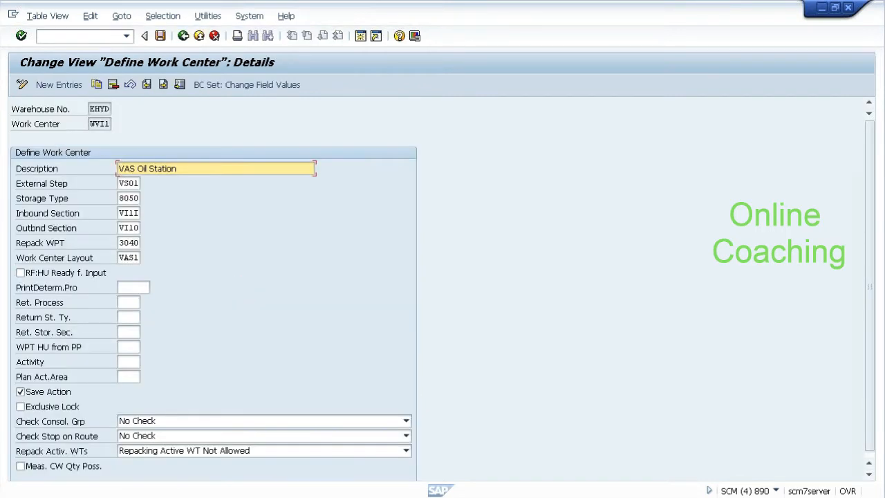
left_click(128, 197)
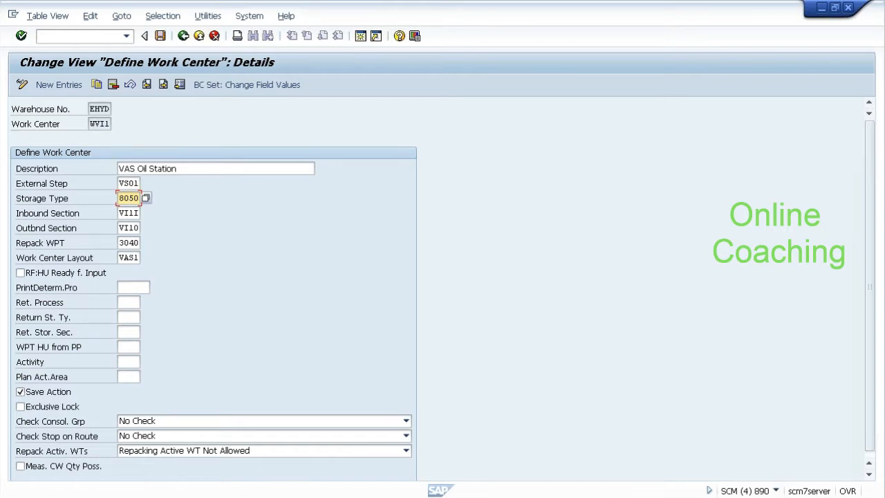
double_click(102, 123)
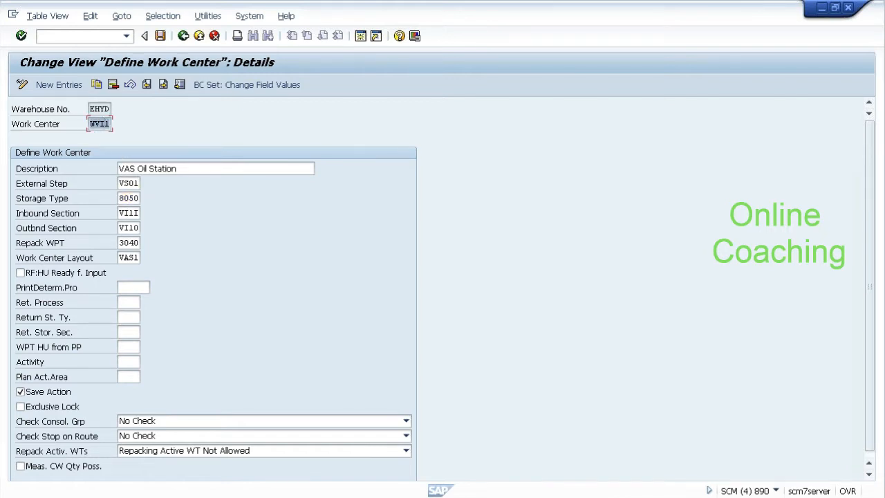
- Start Create Storage Bin (/SCWM/LS01) from the Extended Warehouse Management master data in a new session
left_click(13, 17)
left_click(32, 126)
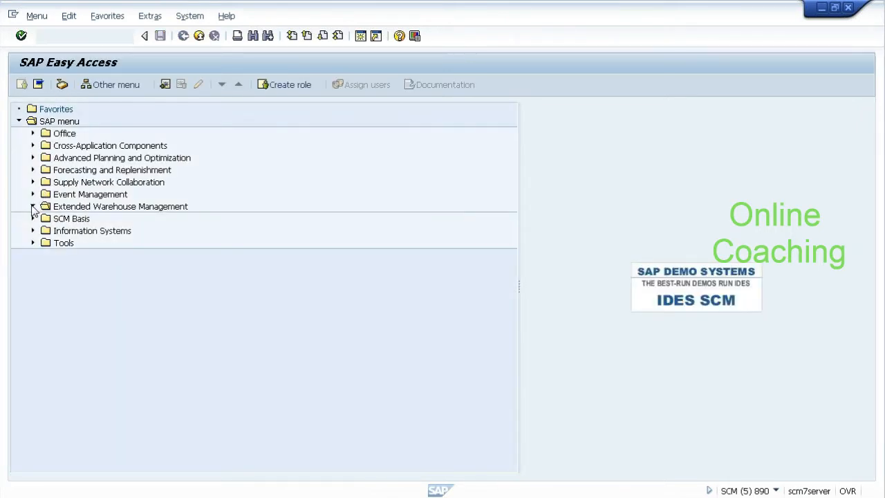
left_click(33, 206)
left_click(46, 304)
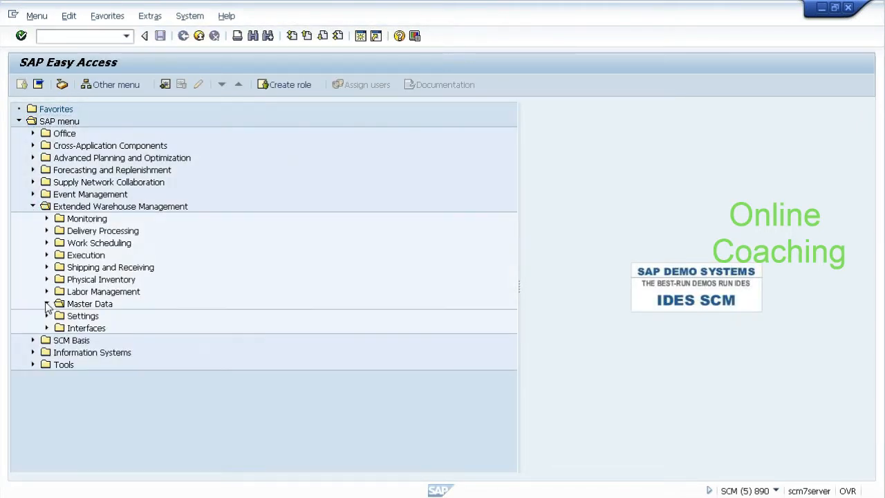
left_click(60, 413)
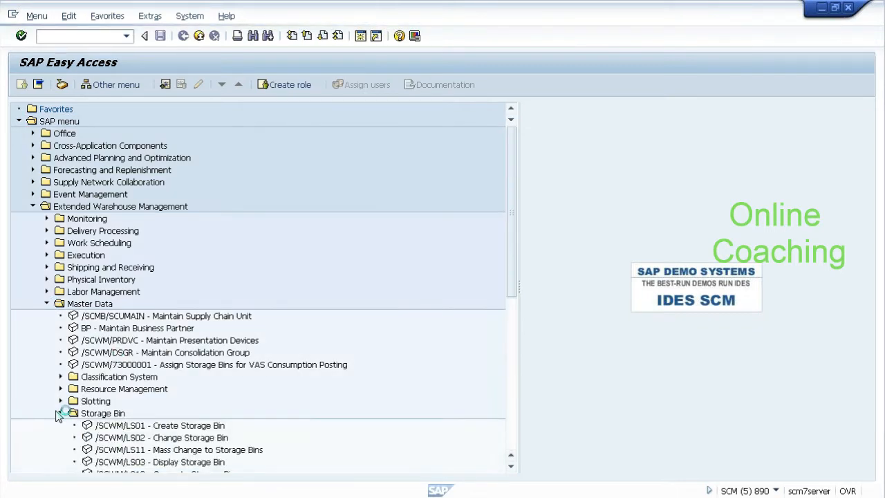
double_click(124, 427)
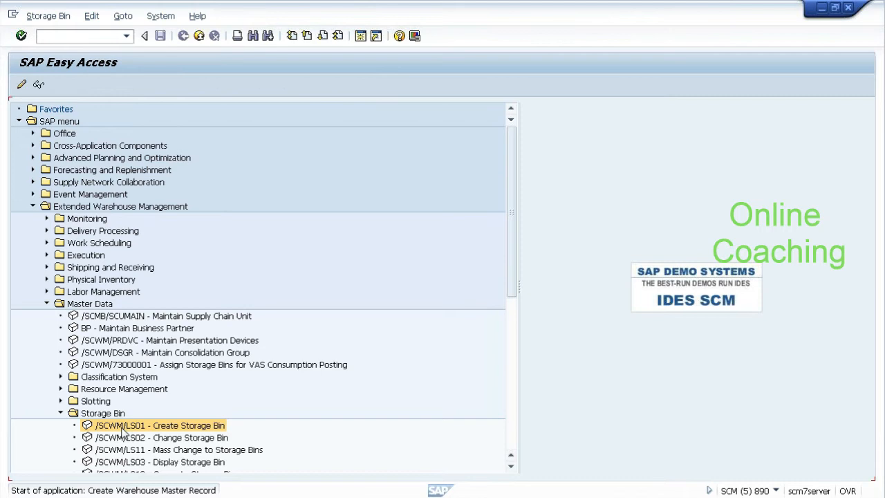
- Begin a new storage bin VAS1 in warehouse EHYD
key("Tab")
type("vasl")
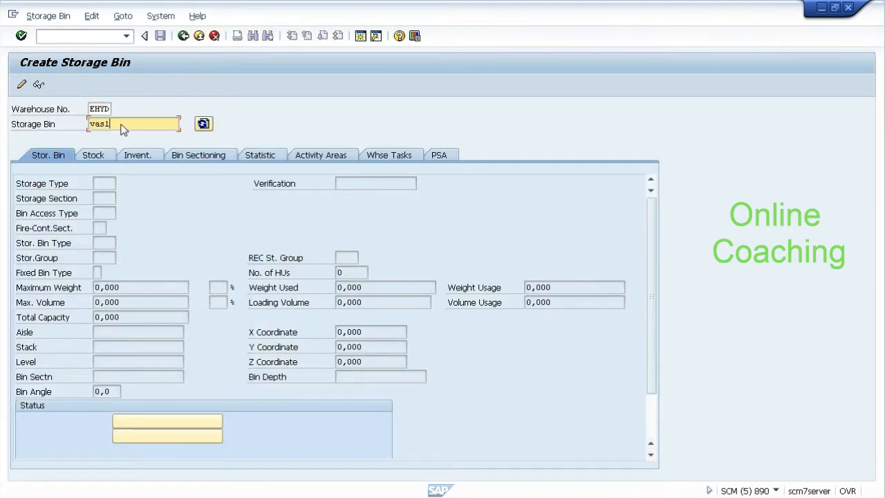
key("Return")
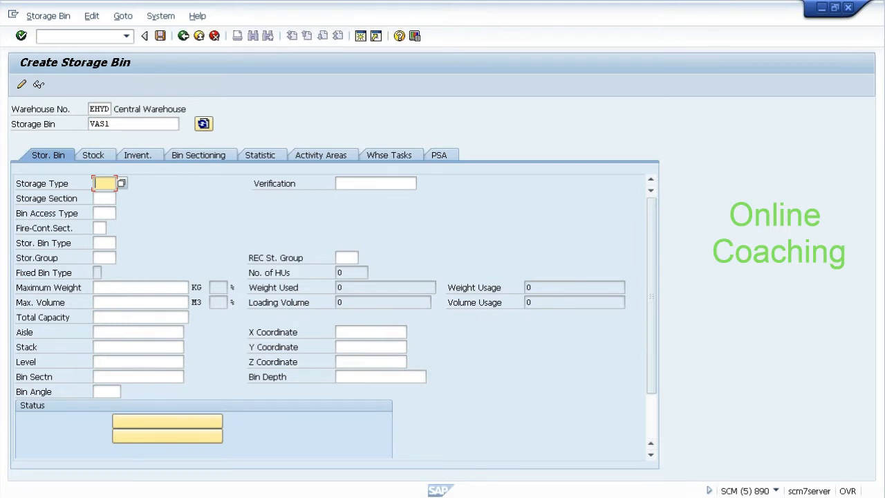
type("WV1")
key("BackSpace")
key("BackSpace")
key("BackSpace")
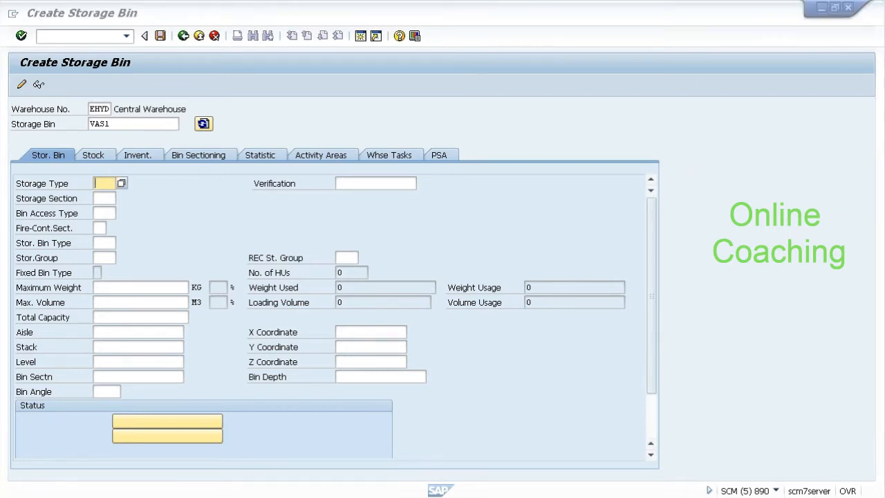
- Look through the open sessions and go back from the VAS order to the HYD_RICE inbound delivery
key("alt+Tab")
key("alt+Tab")
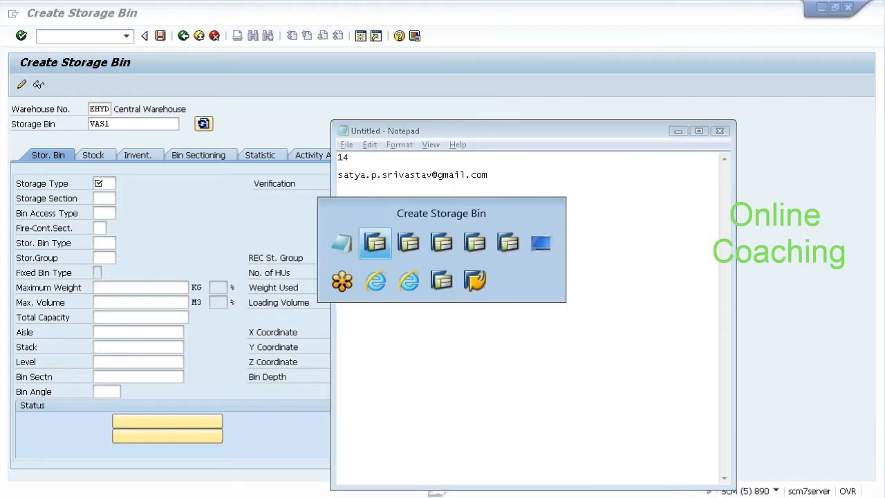
key("alt+Tab")
key("alt+Tab")
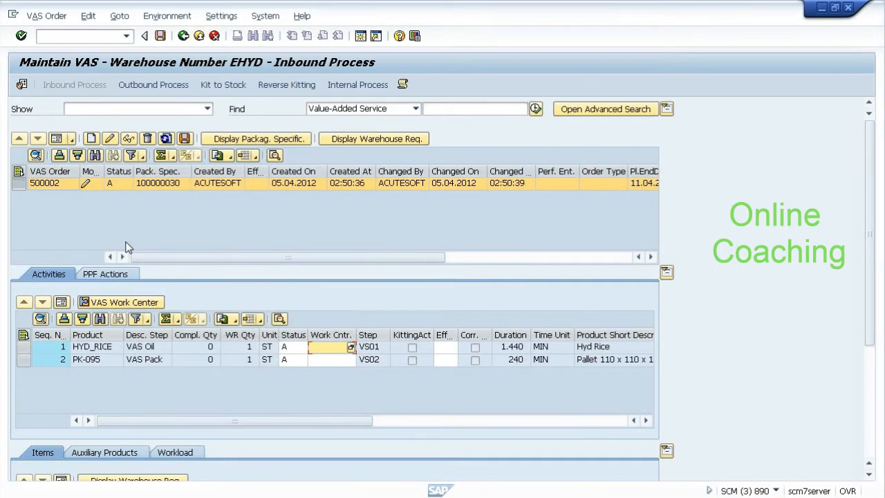
left_click(184, 39)
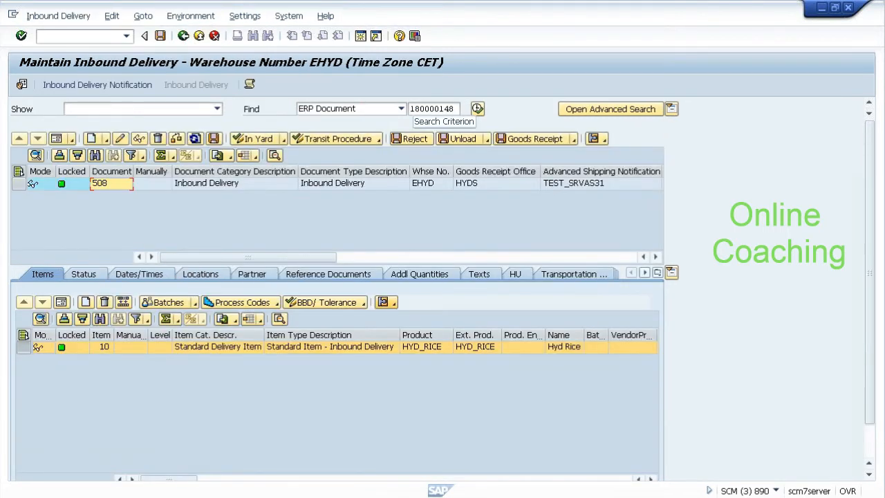
left_click(450, 108)
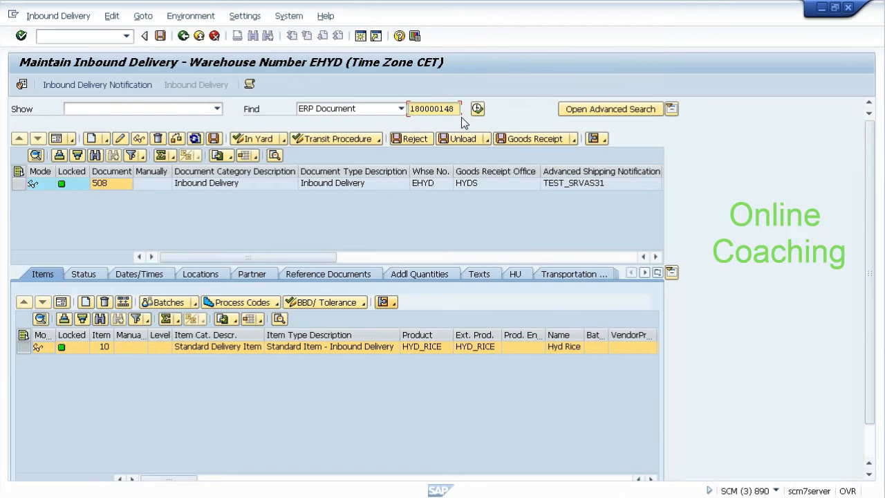
- Return to the storage bin creation session and set the storage type of bin VAS1 to 8050
key("alt+Tab")
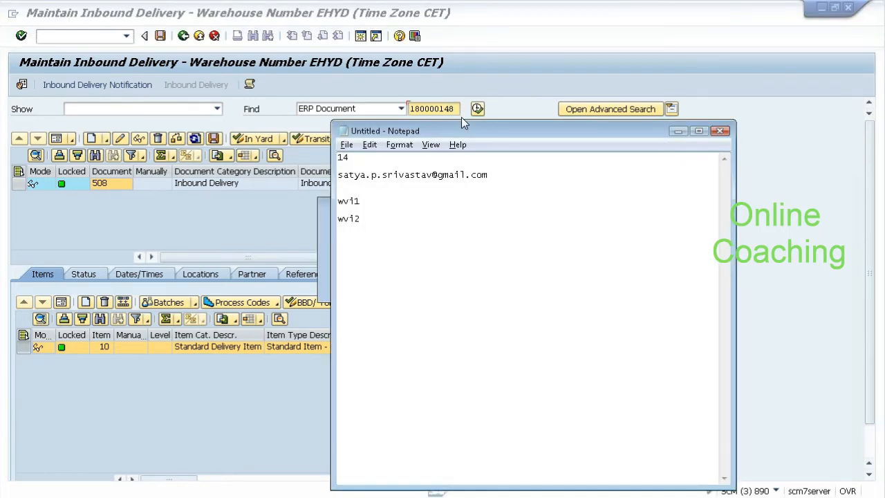
key("alt+Tab")
left_click(108, 178)
type("801")
type("050")
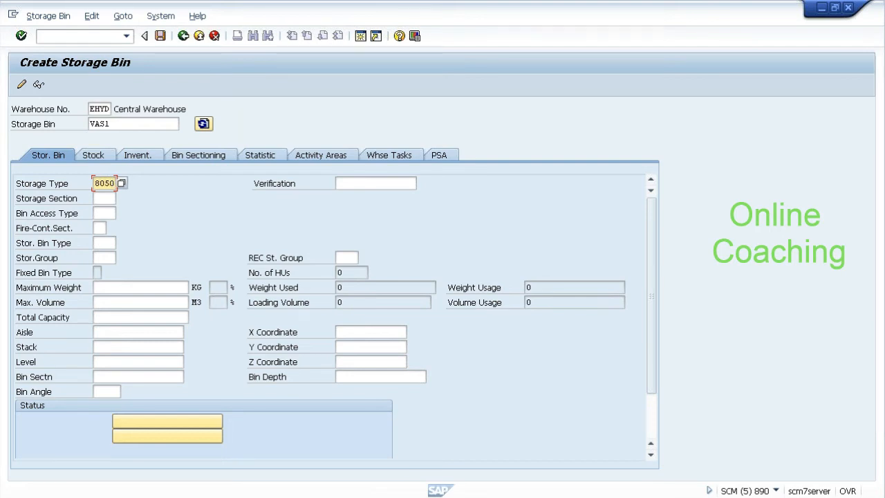
- Check the storage type and inbound section in the definition of work center WVI1
key("Tab")
key("alt+Tab")
key("Tab")
key("Tab")
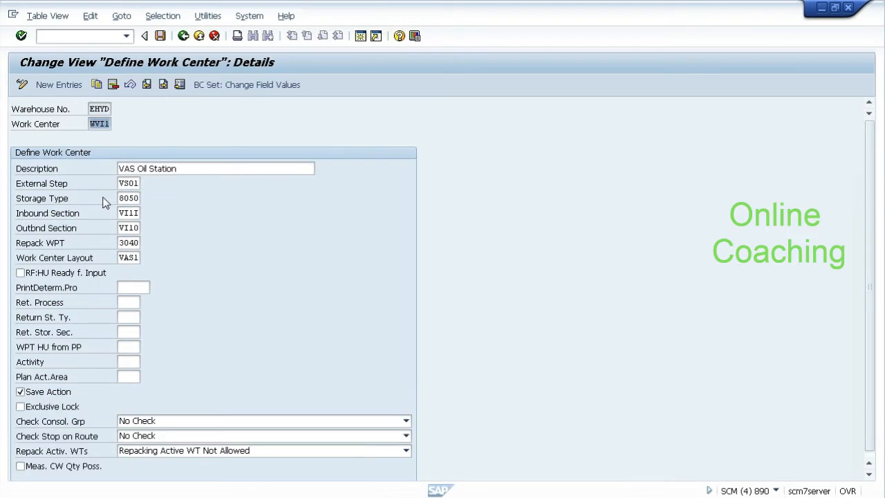
left_click(133, 214)
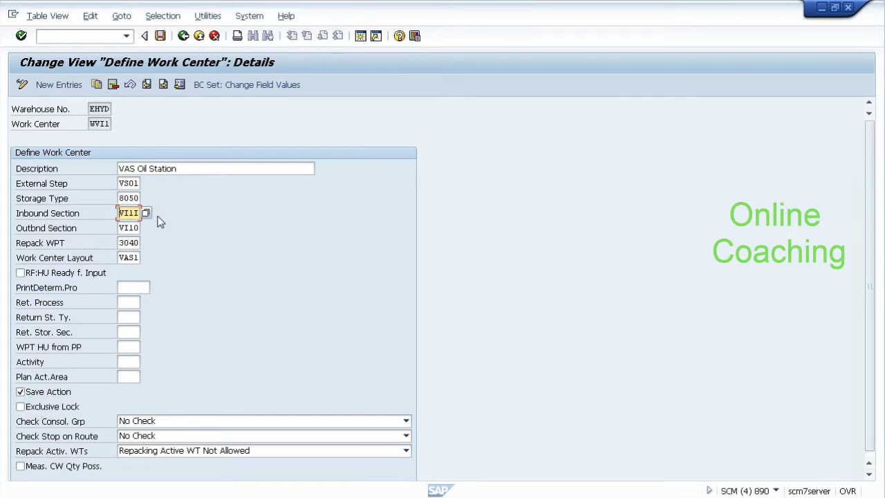
key("alt+Tab")
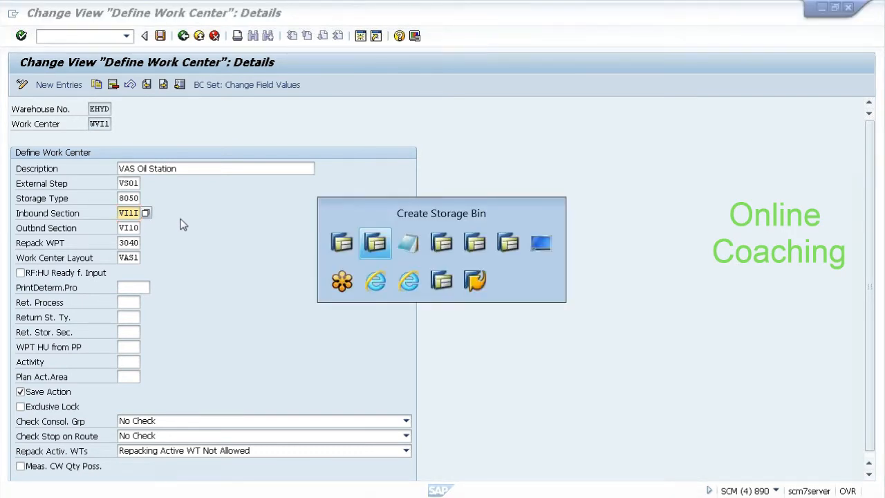
- Set the storage section of bin VAS1 to 0001, Total Section, and save the bin
left_click(121, 200)
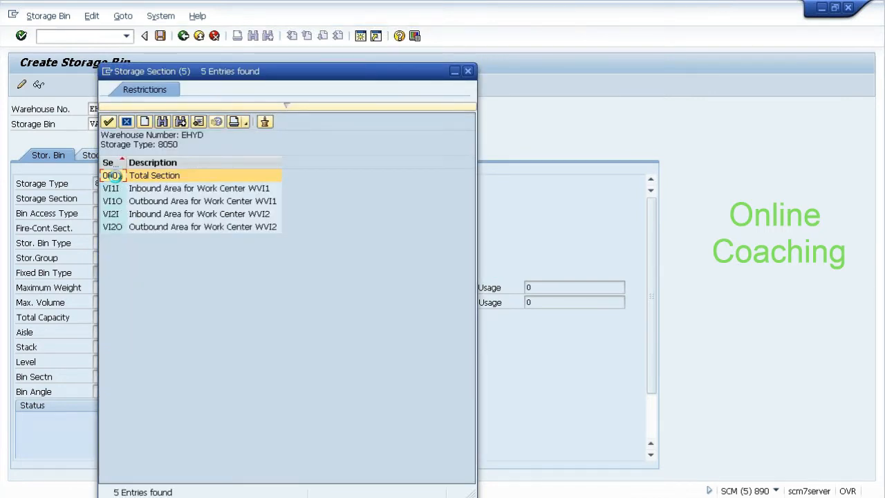
left_click(112, 175)
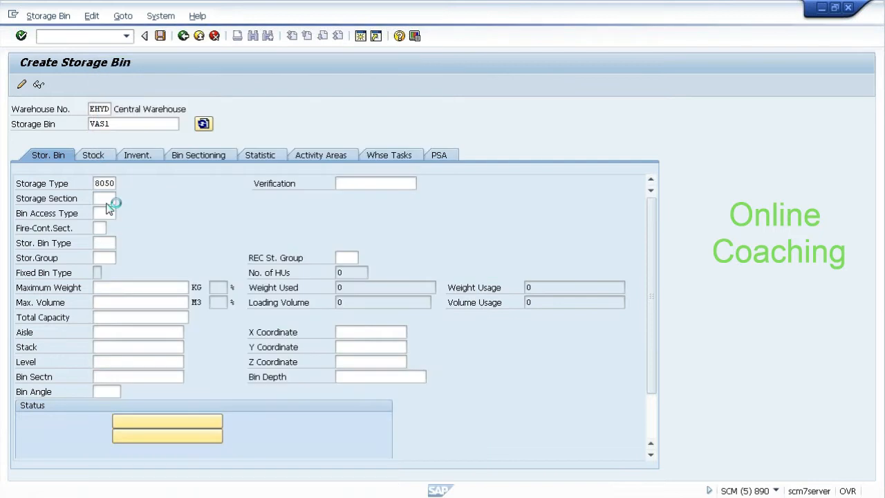
left_click(142, 158)
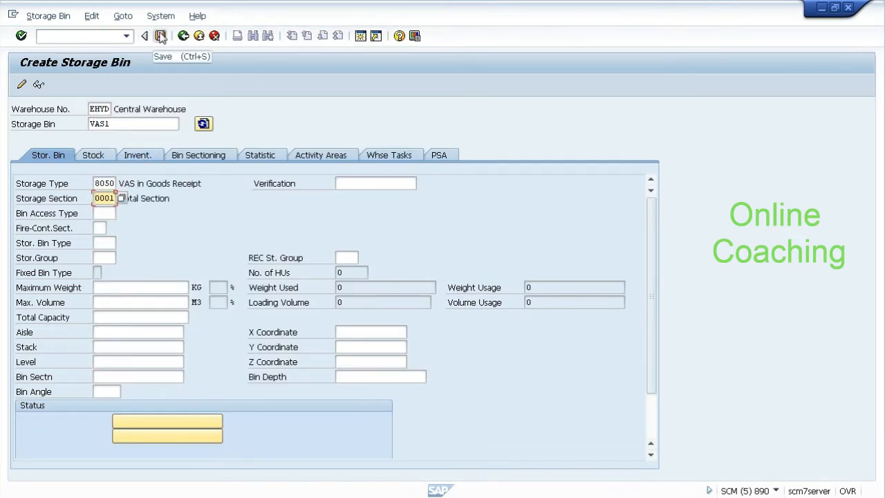
left_click(160, 36)
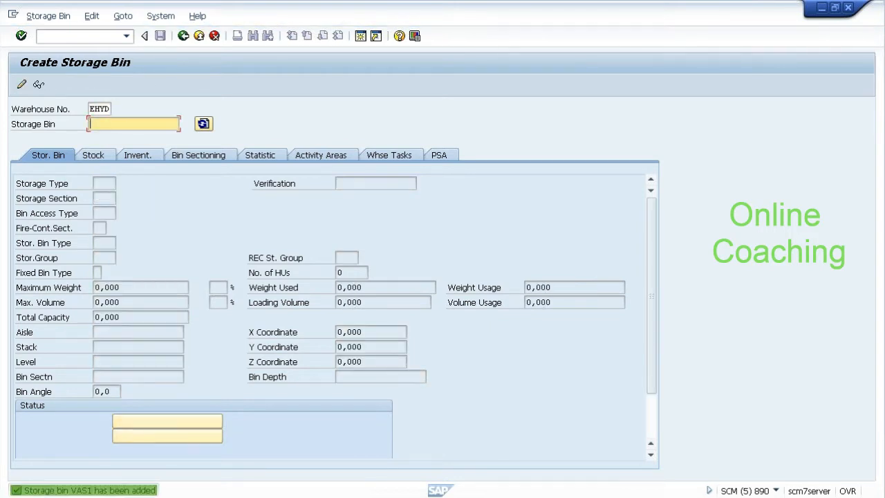
- Create and save a second storage bin VAS2 in warehouse EHYD with storage type 8050 and storage section 0001
type("vas")
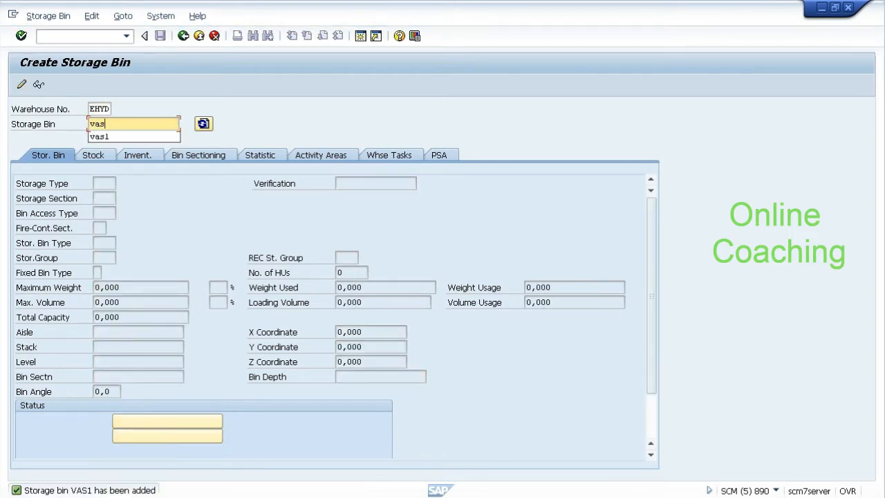
type("2")
key("Return")
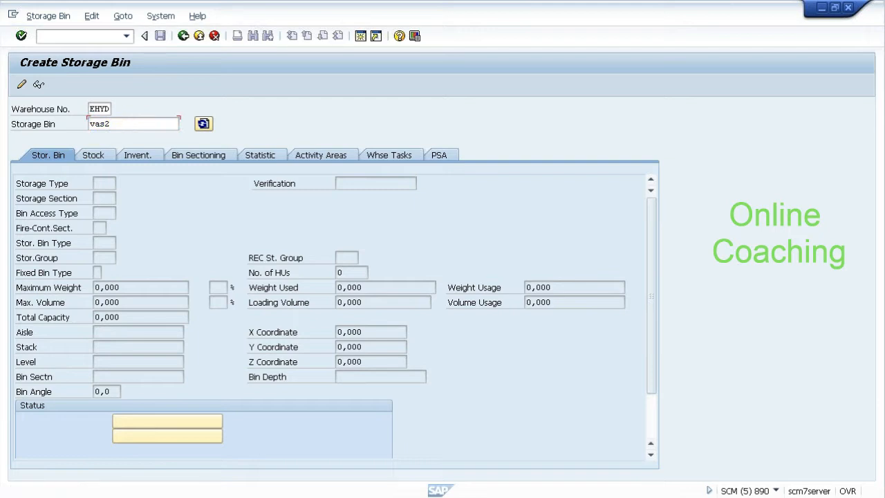
type("8050")
key("Tab")
left_click(105, 198)
type("0001")
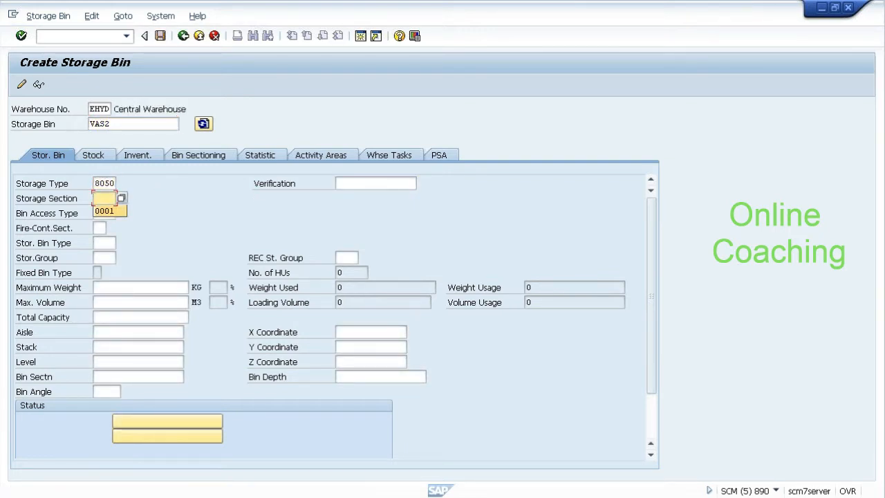
key("Return")
left_click(159, 36)
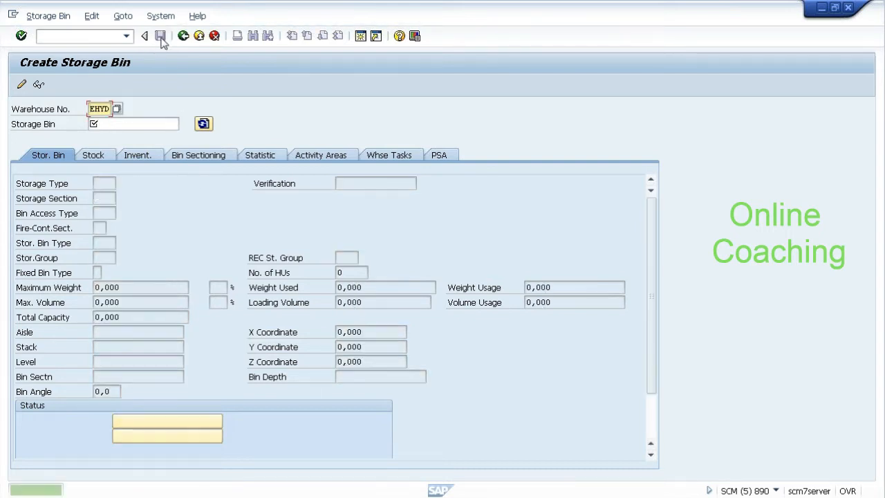
- Leave the work center WVI1 definition and look through the Extended Warehouse Management settings in SAP Easy Access
key("alt+Tab")
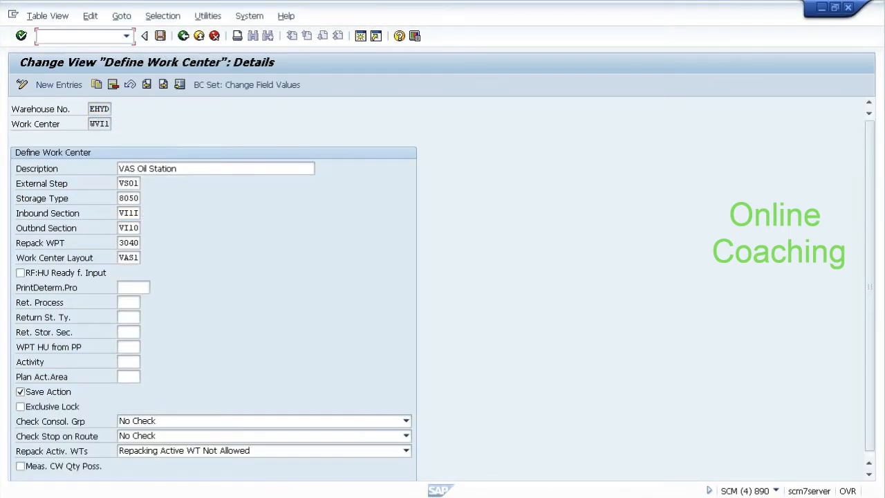
type("/n")
key("Return")
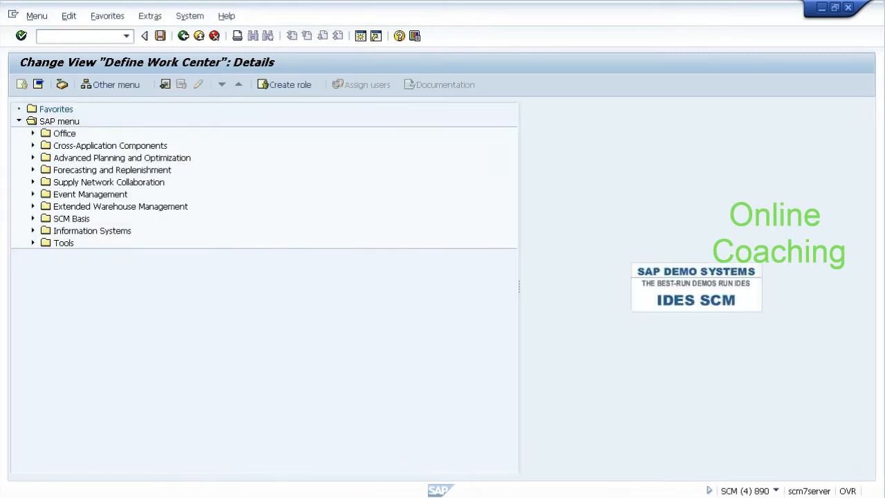
left_click(32, 206)
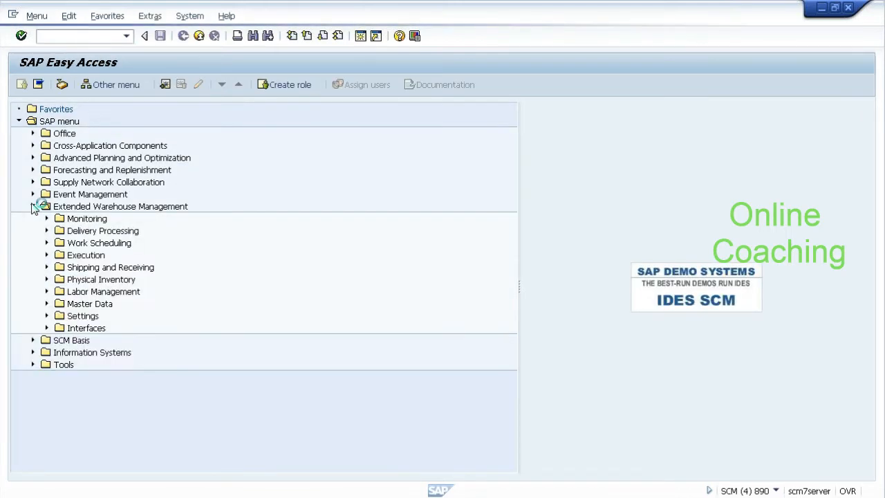
left_click(46, 316)
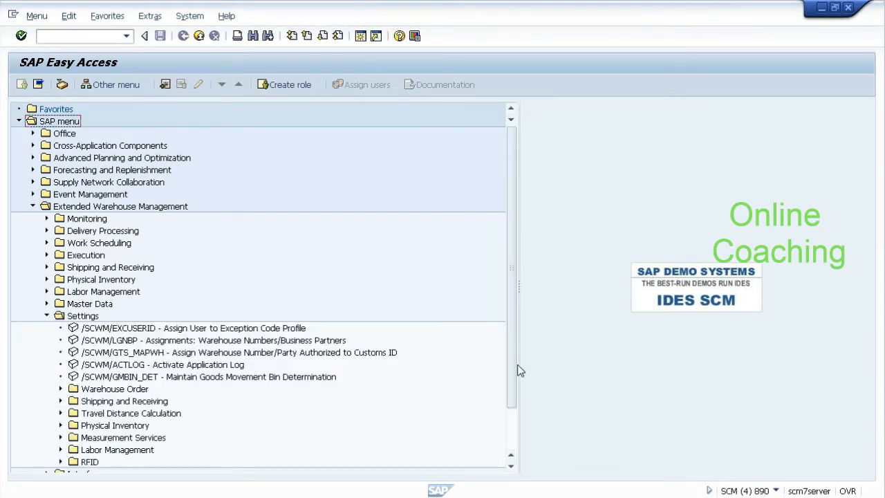
scroll(512, 367, "down", 2)
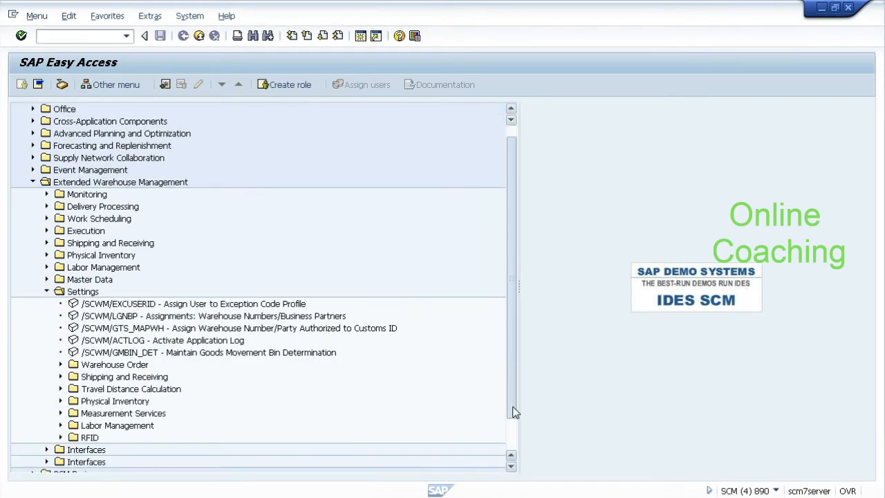
scroll(513, 410, "down", 2)
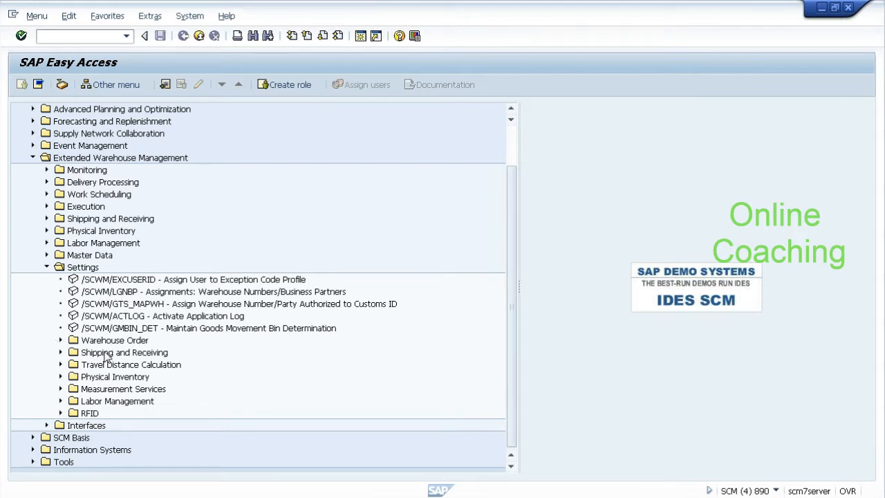
- Start Define Master Data Attributes (/SCWM/TWORKST) from the work center master data of Extended Warehouse Management
left_click(46, 255)
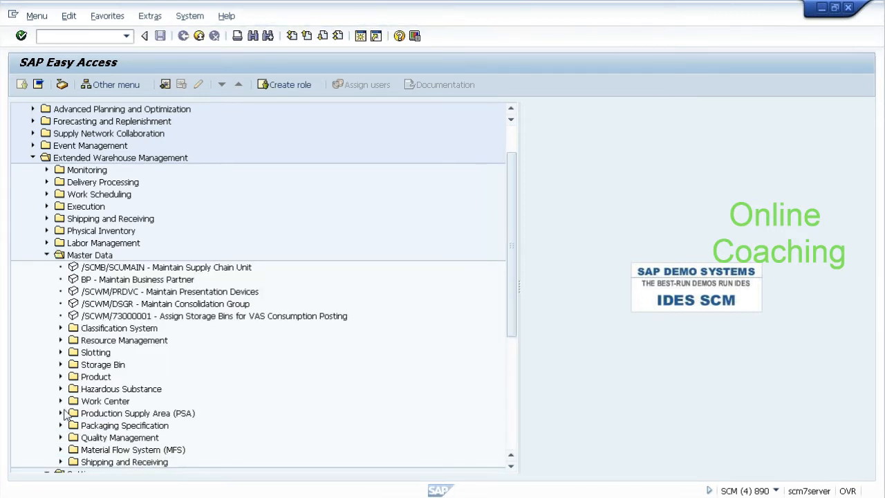
left_click(60, 401)
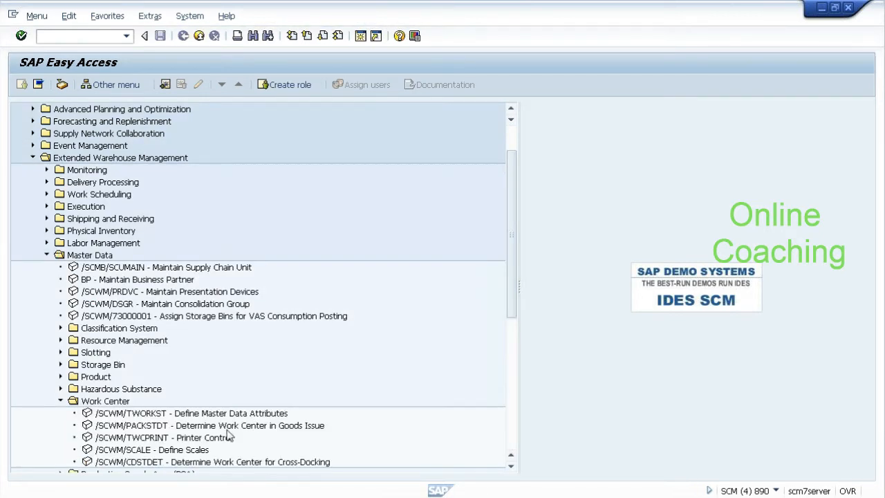
left_click(232, 427)
left_click(511, 466)
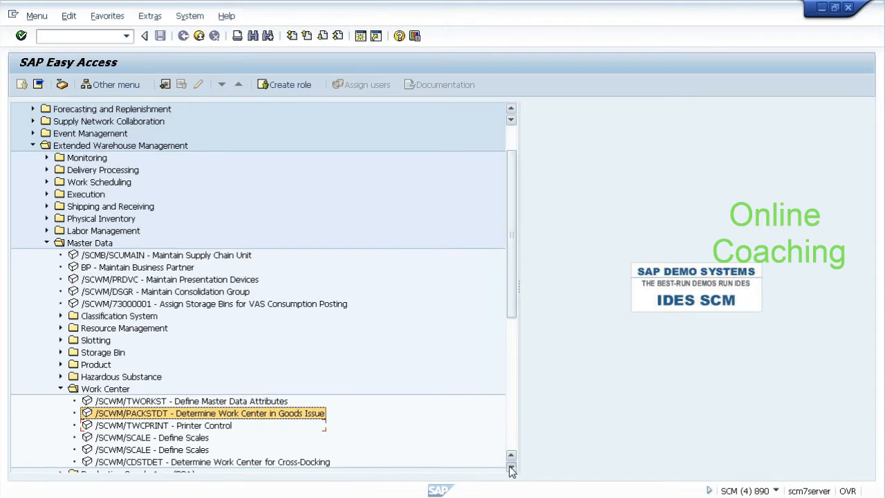
left_click(510, 468)
left_click(511, 468)
left_click(510, 468)
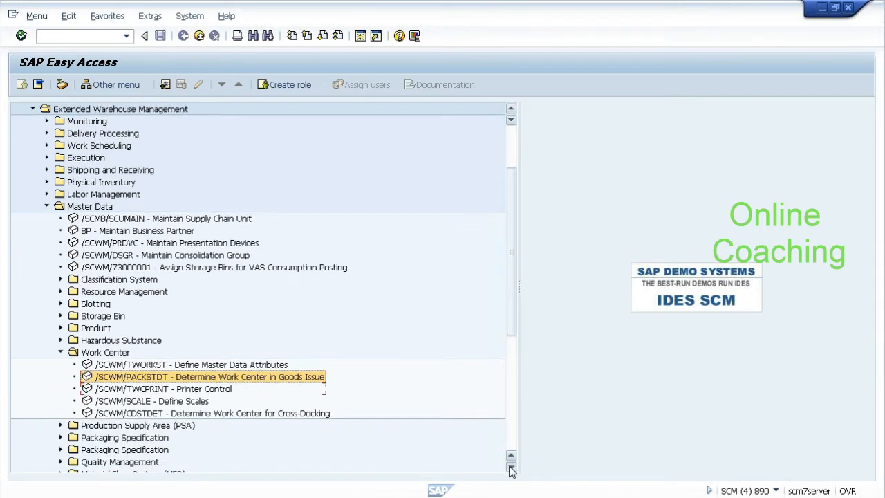
left_click(511, 468)
double_click(233, 354)
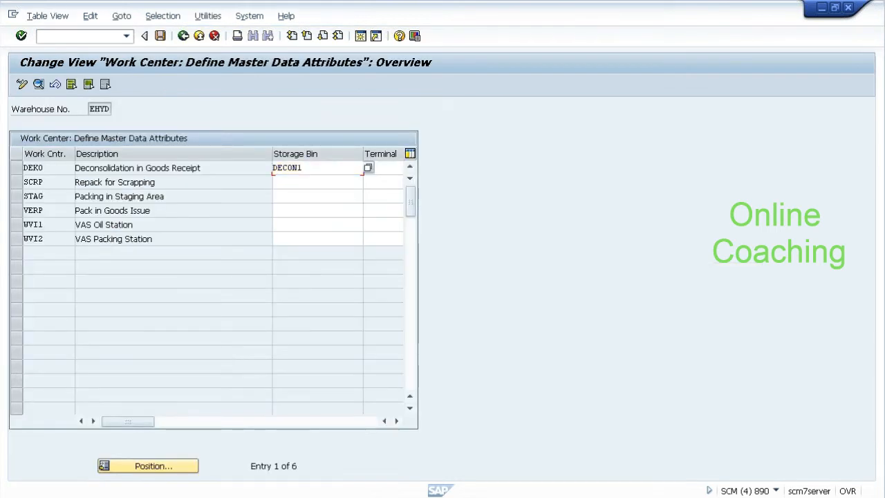
- Assign storage bin VAS1 to work center WVI1 and VAS2 to WVI2, save, and leave the work center attributes
double_click(33, 225)
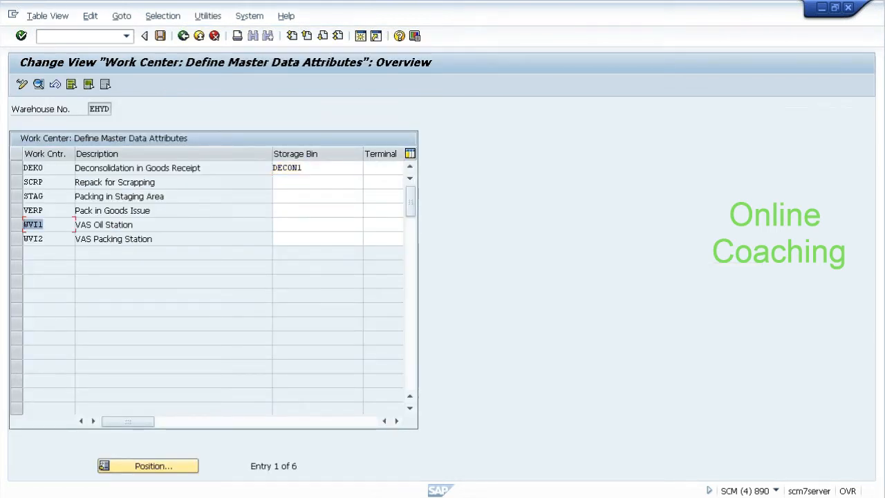
left_click(361, 225)
left_click(367, 224)
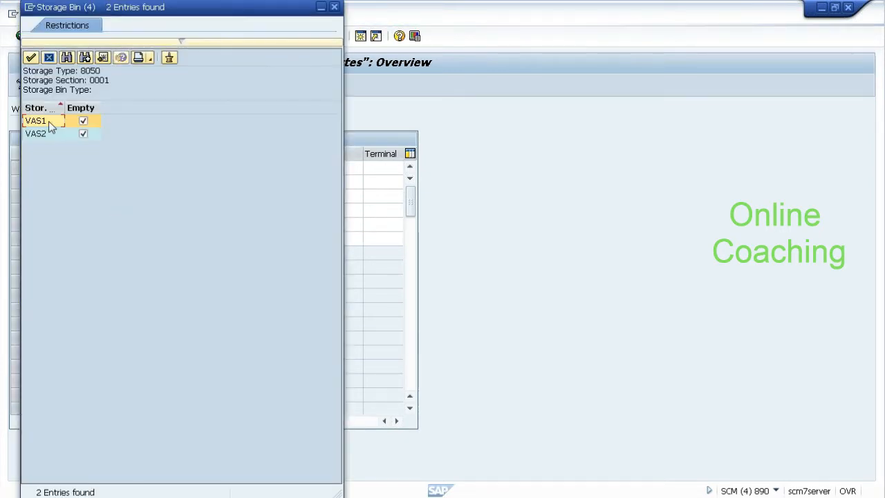
double_click(46, 120)
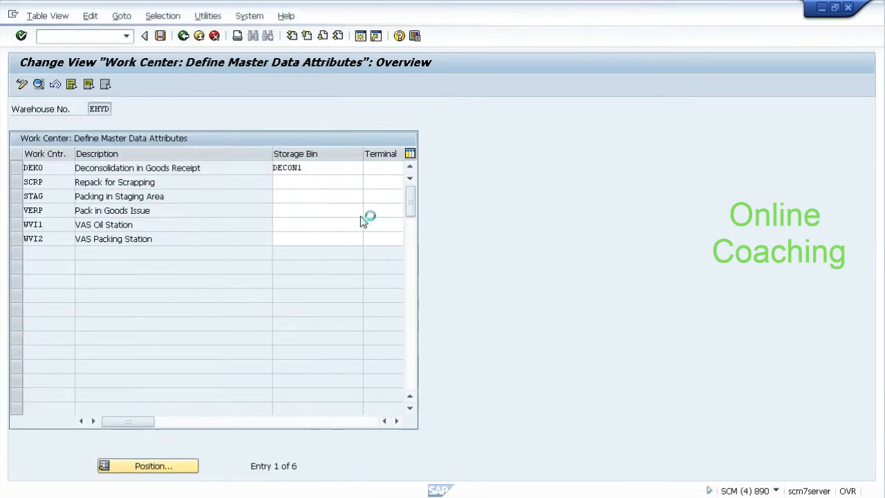
left_click(312, 238)
type("VAS2")
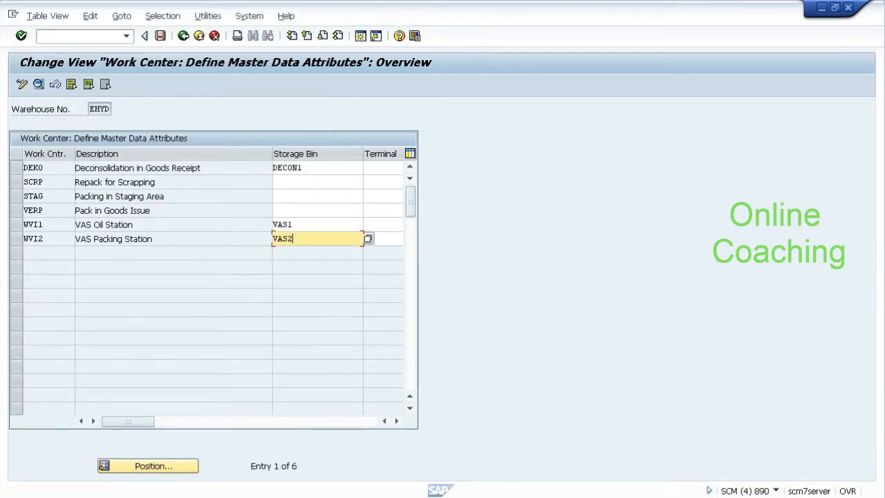
key("Return")
left_click(160, 37)
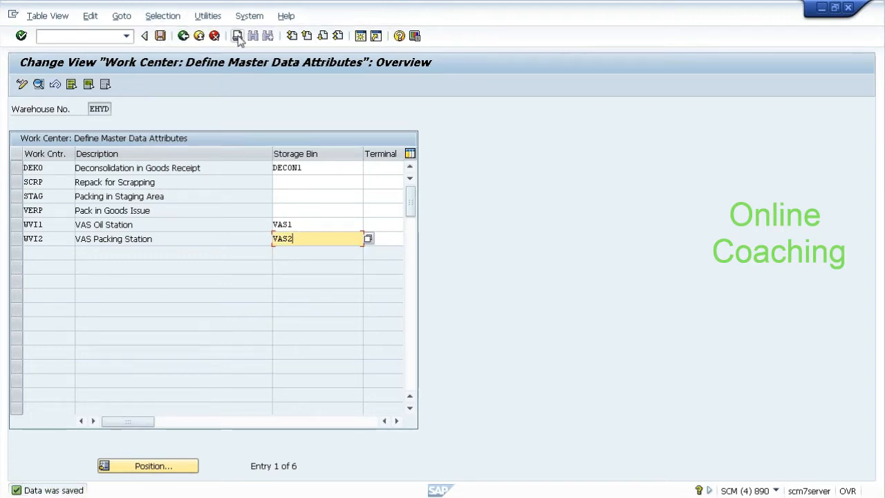
left_click(183, 36)
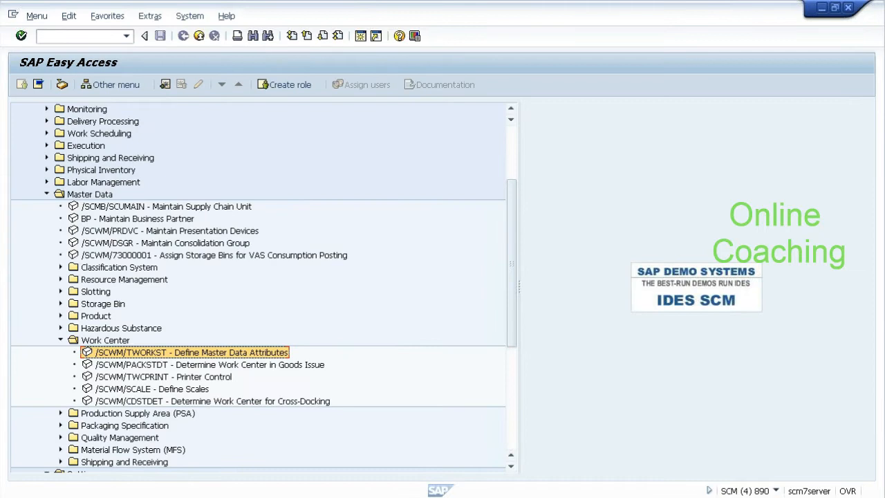
- Switch to the HYD_RICE inbound delivery session and start creating a putaway warehouse task for the delivery
key("alt+Tab")
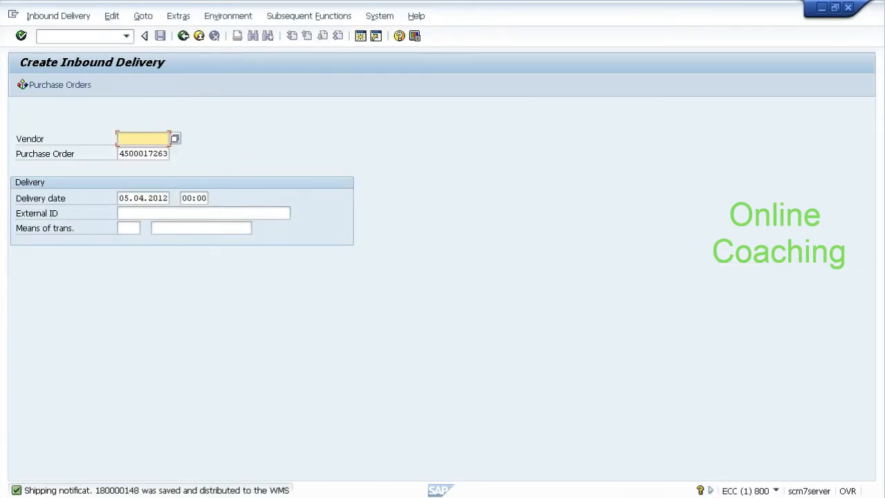
key("alt+Tab")
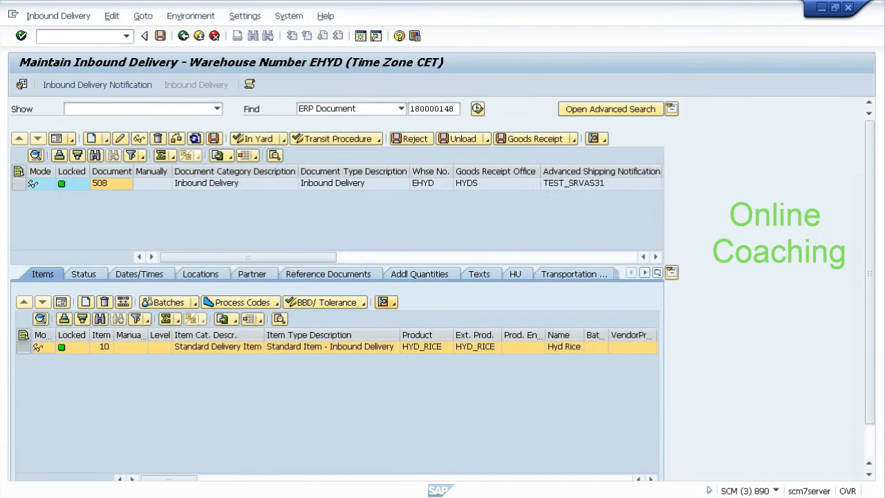
left_click(18, 183)
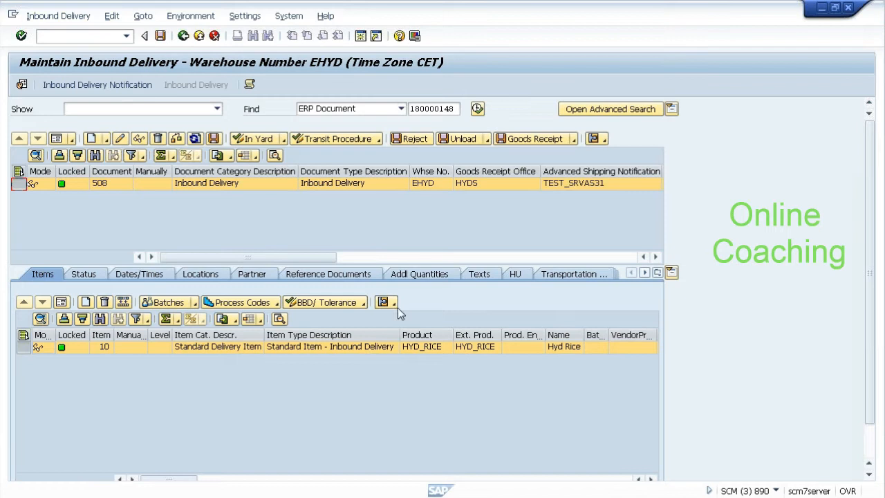
left_click(32, 15)
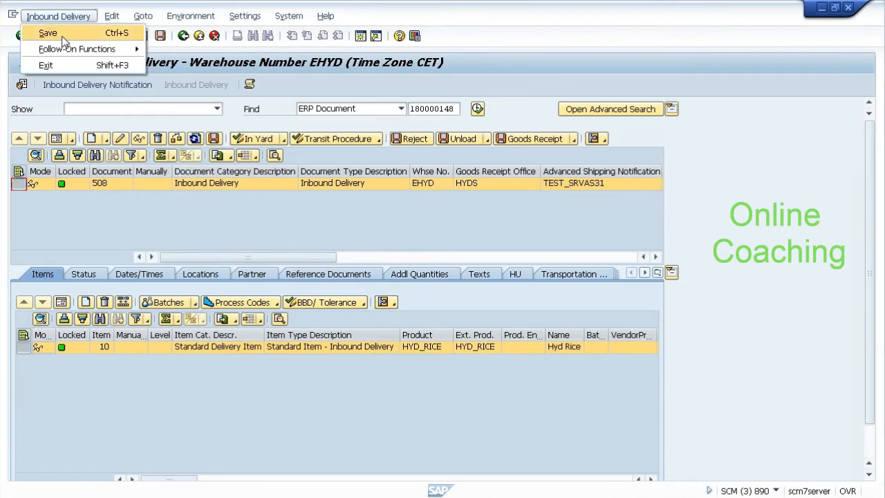
mouse_move(82, 52)
left_click(160, 55)
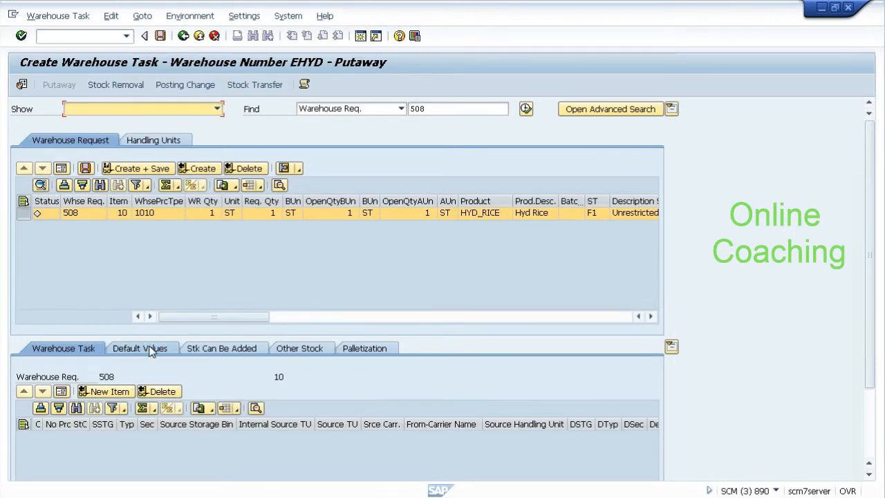
- Set the destination storage bin to VAS1 in the default values of the HYD_RICE putaway warehouse request
left_click(142, 349)
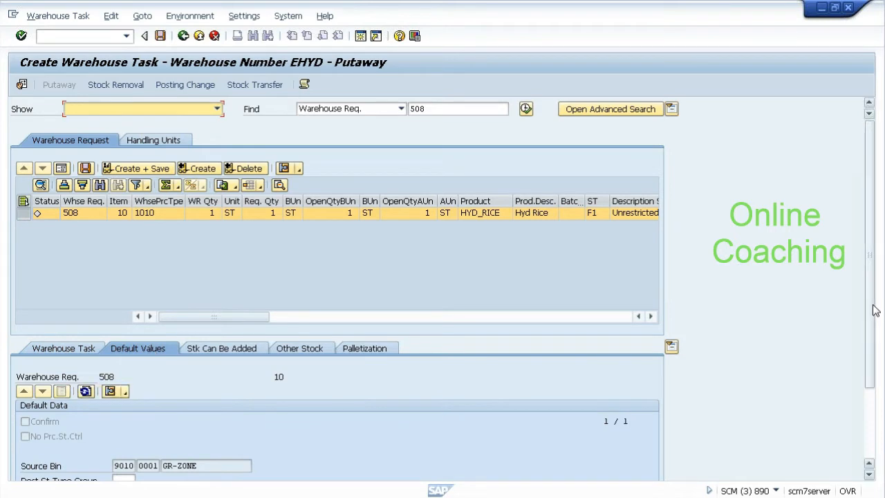
left_click_drag(873, 341, 872, 403)
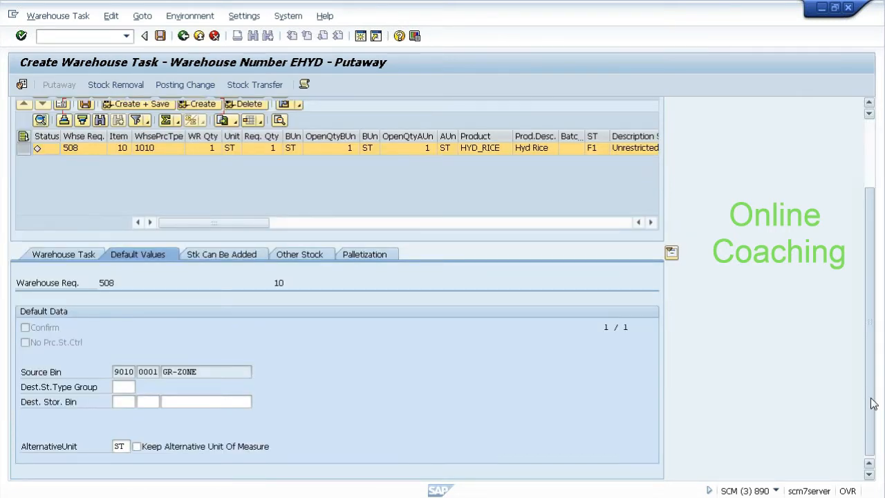
left_click(207, 401)
type("vas1")
key("Return")
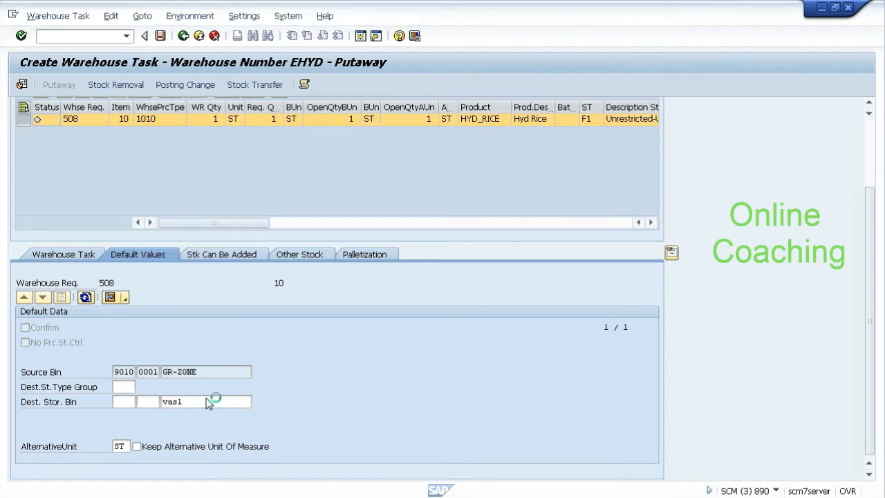
left_click_drag(874, 231, 869, 149)
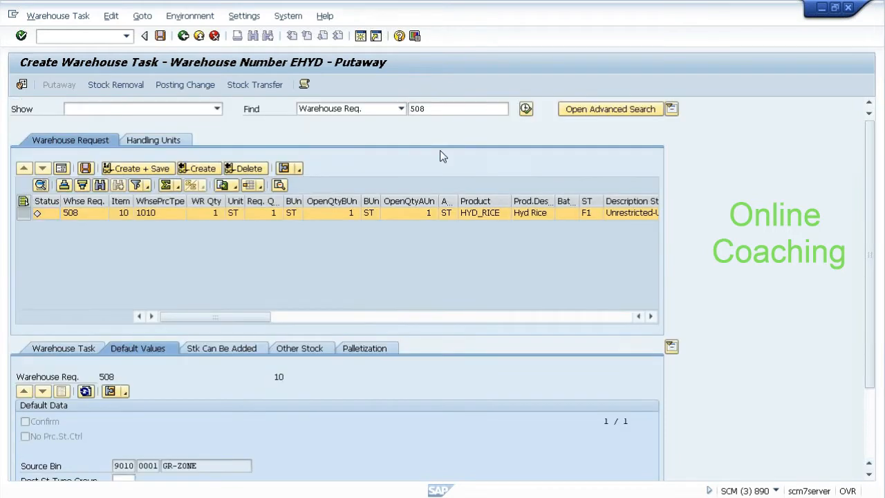
- Try to create and save the putaway warehouse task, decline saving with errors, and examine the message log
left_click(153, 172)
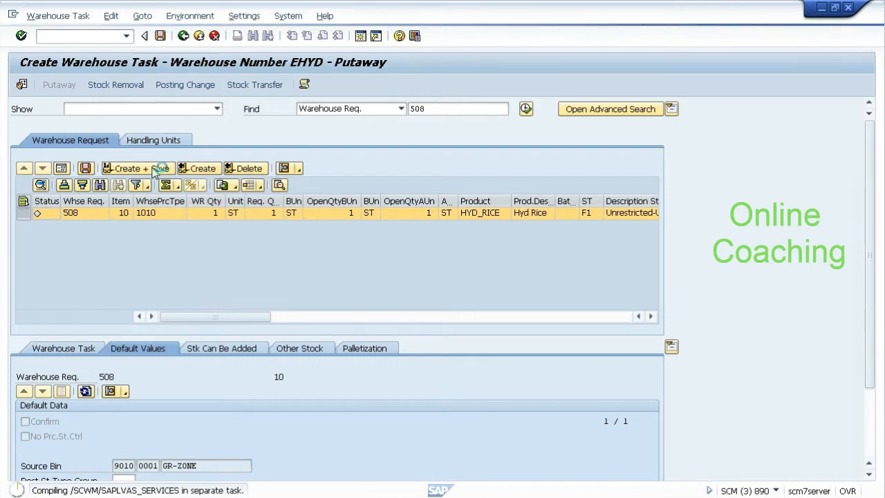
left_click(155, 169)
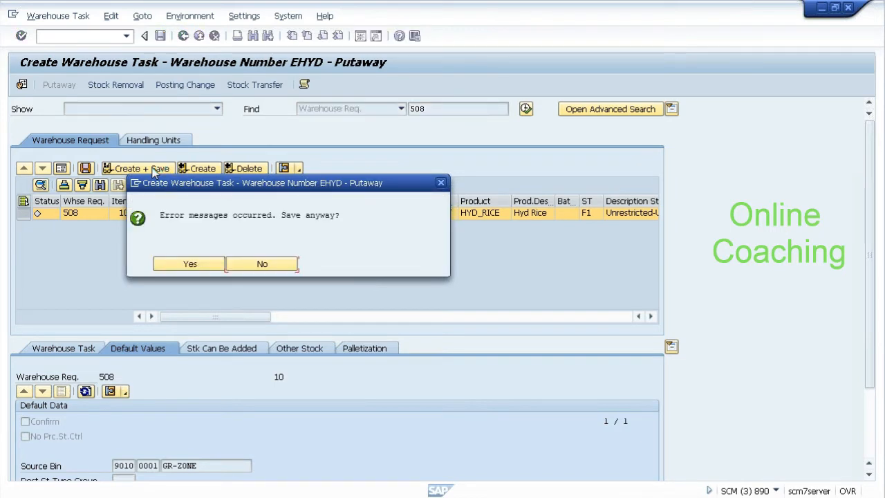
left_click(241, 269)
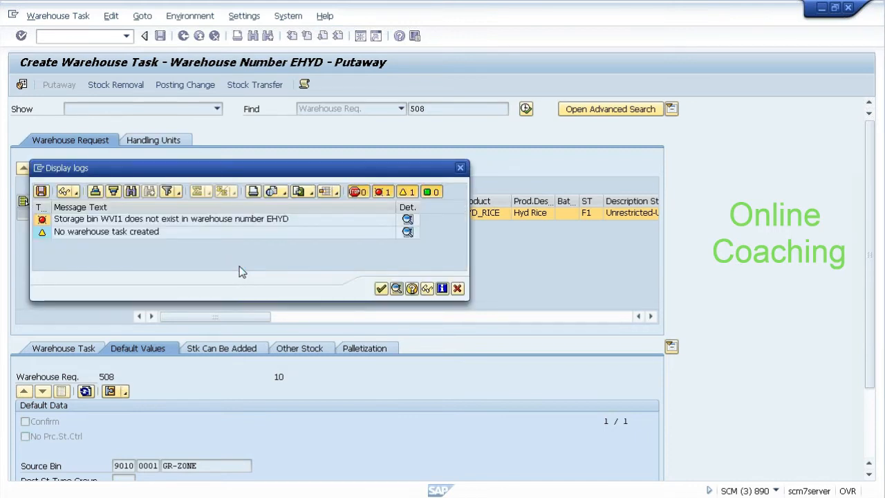
left_click(315, 219)
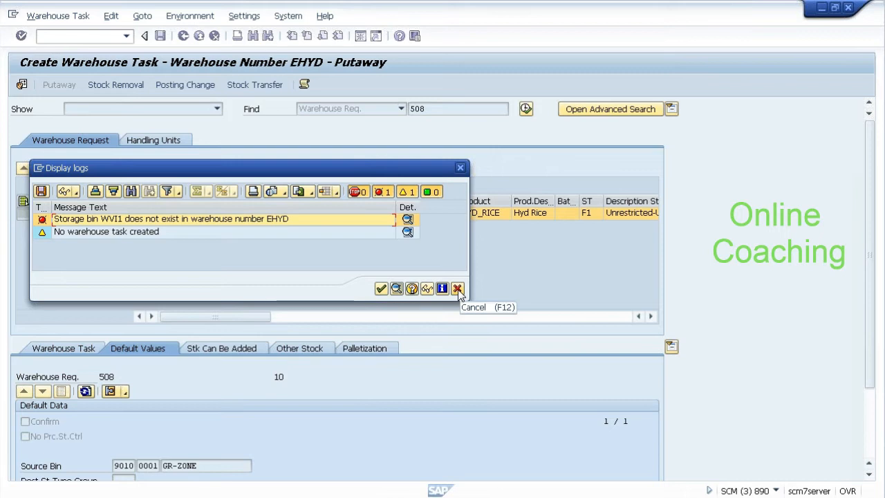
left_click(407, 220)
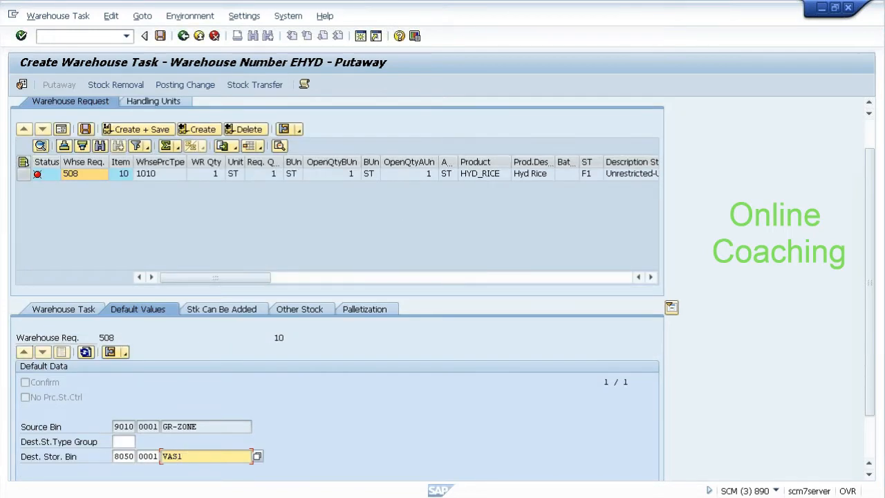
- Switch to the SAP Easy Access session, start Change Storage Bin (/SCWM/LS02), and look up bin VAS1 in warehouse EHYD
key("alt+Tab")
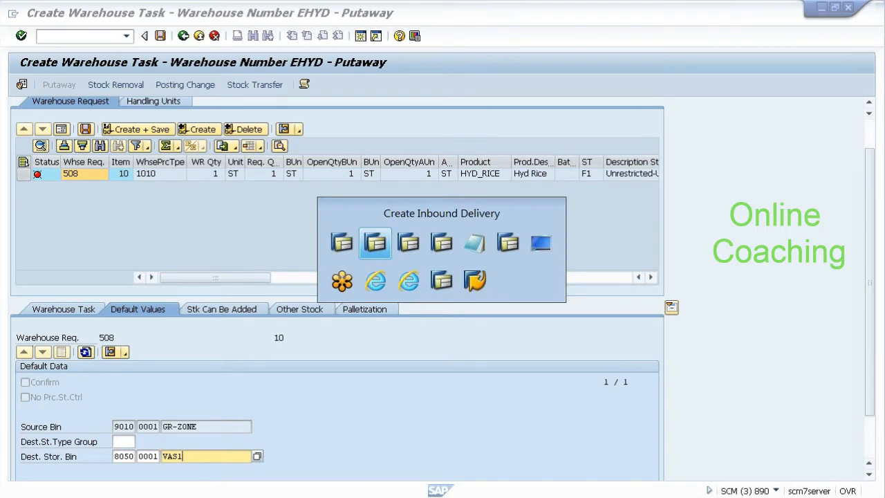
key("alt+Tab")
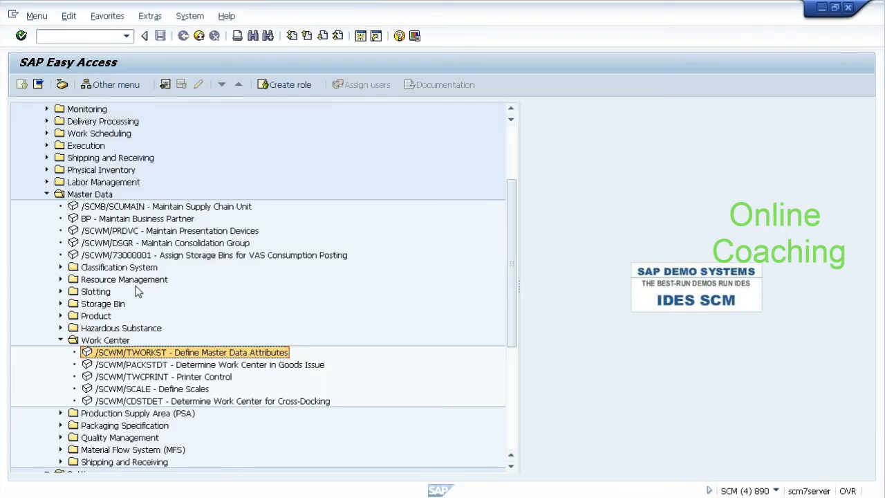
left_click(61, 304)
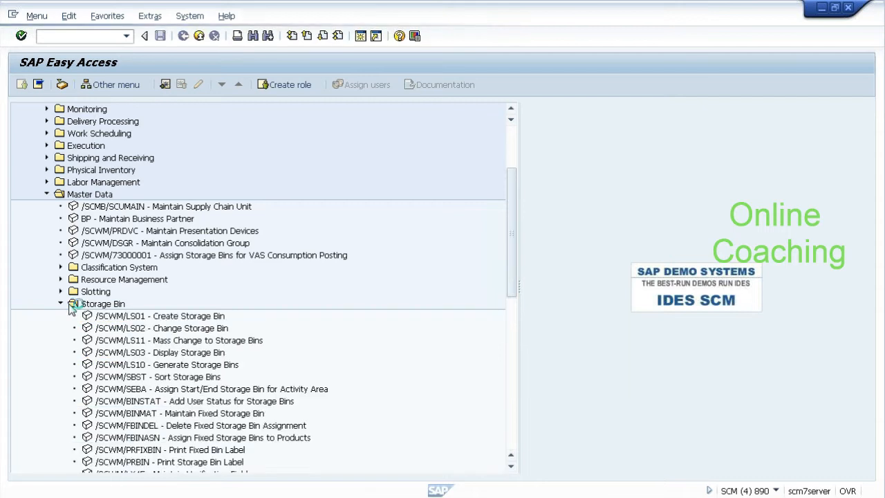
left_click(142, 329)
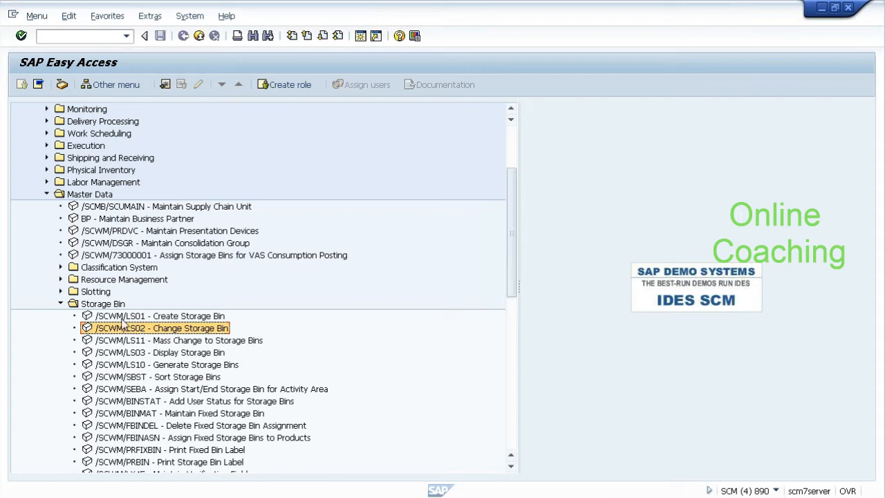
double_click(116, 329)
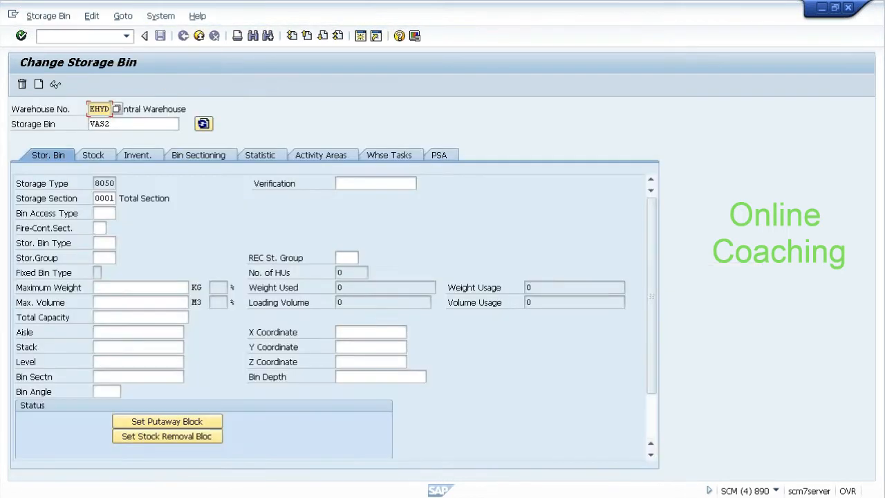
left_click(134, 125)
key("BackSpace")
type("1")
key("Return")
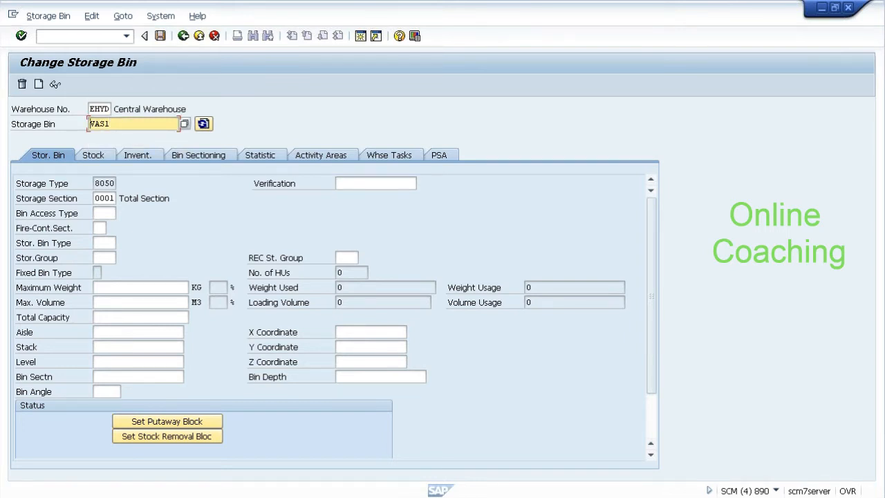
- Return to the putaway warehouse task session, review its default values, and leave without saving
key("alt+Tab")
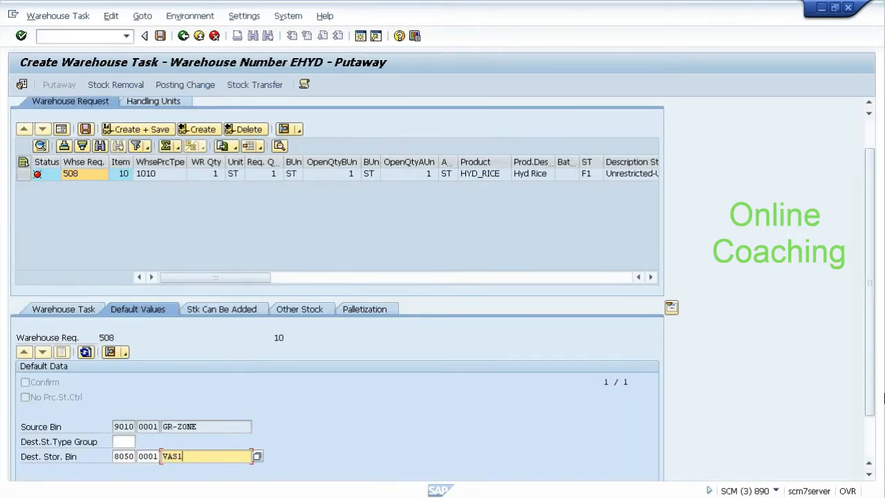
scroll(876, 415, "down", 2)
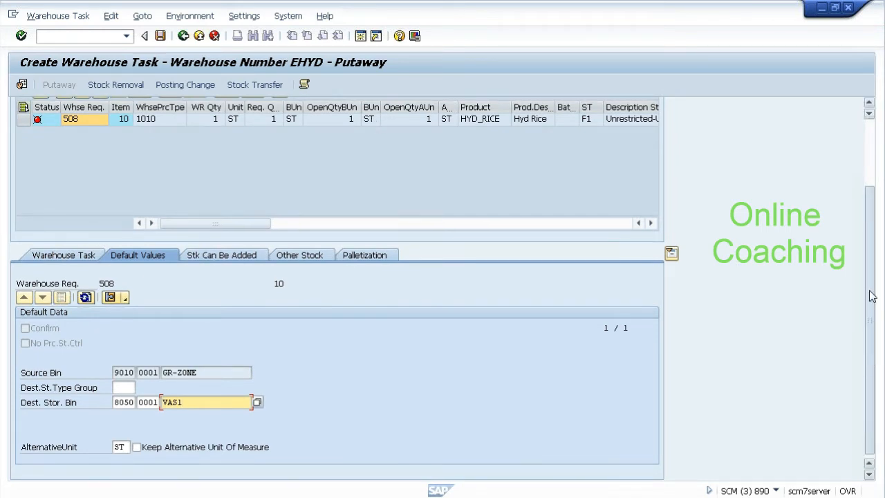
scroll(872, 296, "up", 3)
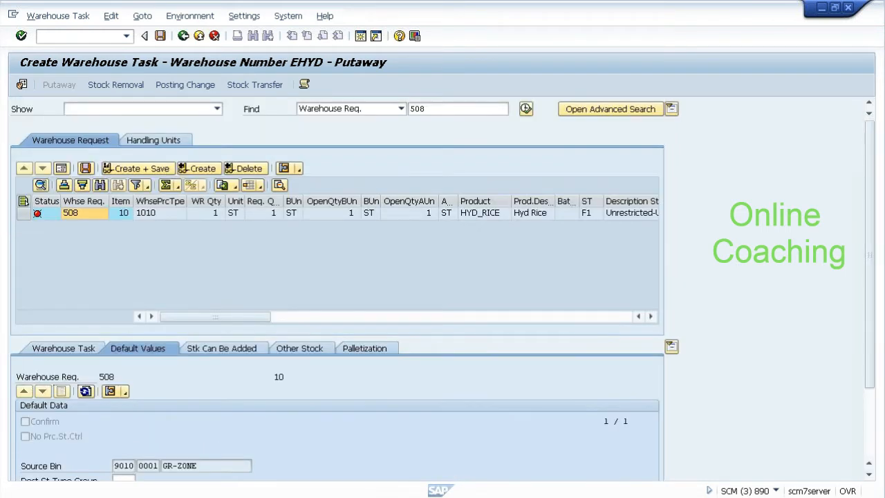
key("alt+Tab")
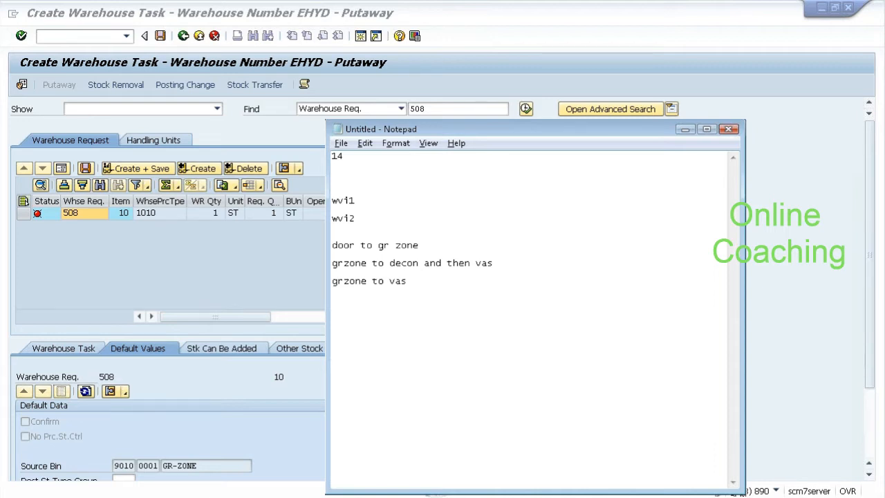
left_click(96, 264)
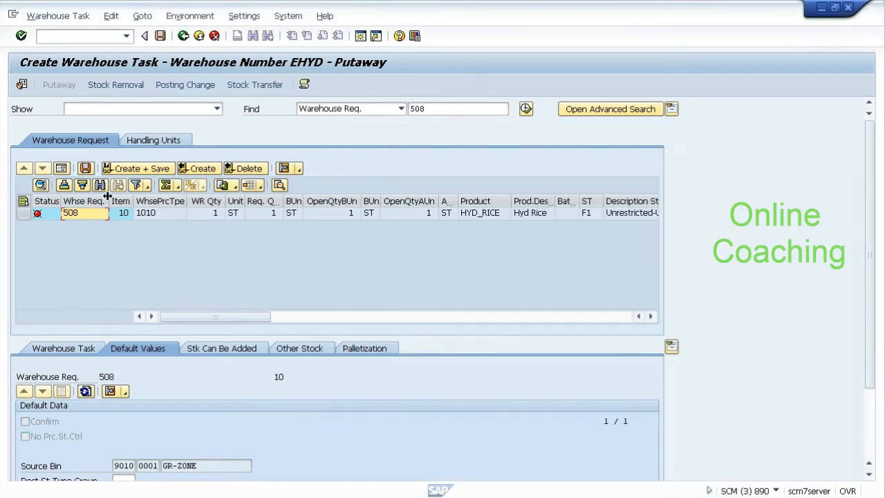
left_click(184, 37)
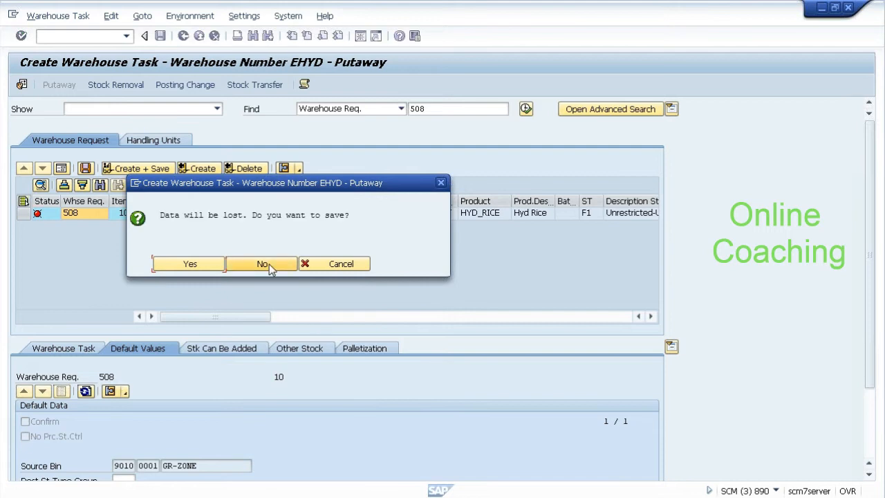
left_click(265, 264)
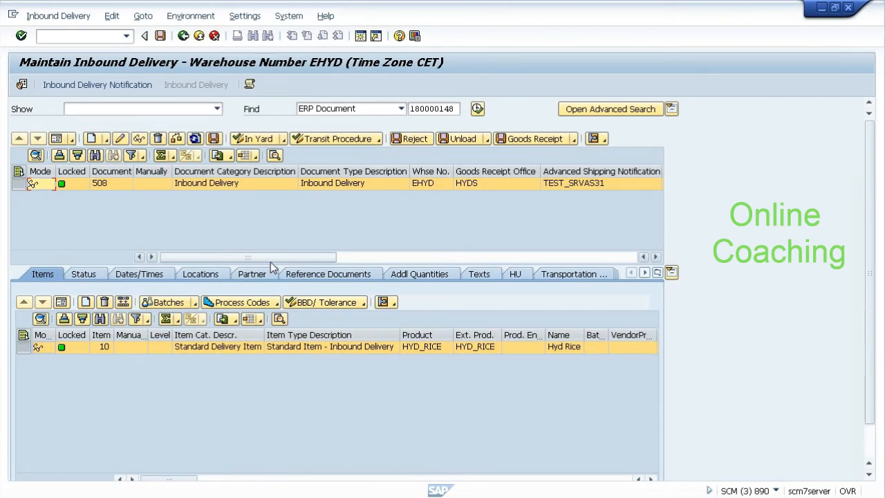
- Post the goods receipt for the HYD_RICE inbound delivery, save, and check the delivery's status columns
left_click(518, 143)
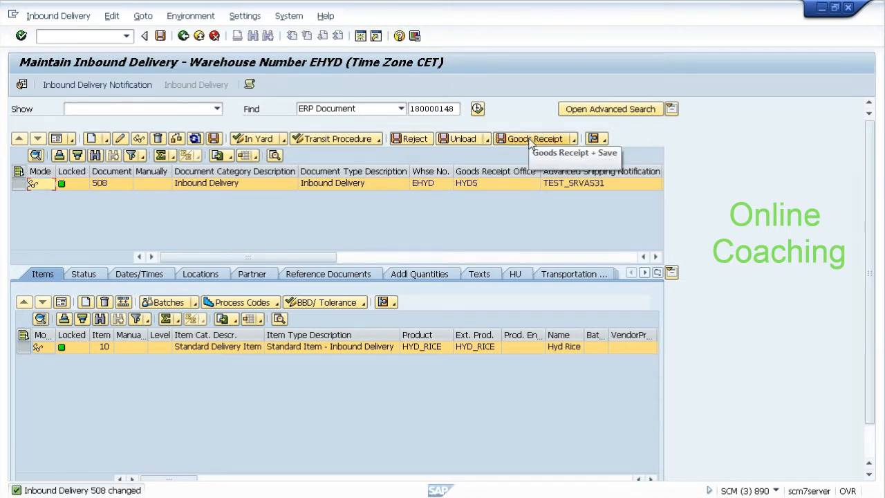
left_click(160, 37)
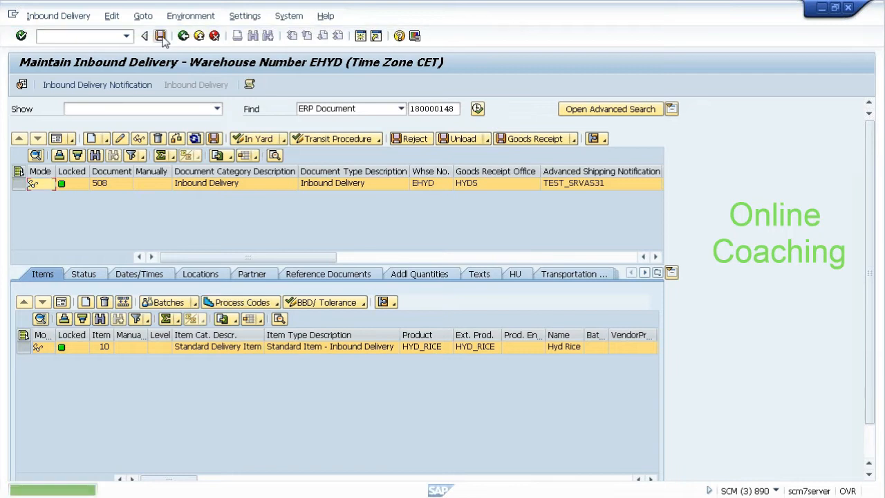
left_click(655, 256)
left_click(656, 257)
left_click(656, 256)
left_click(655, 256)
left_click(656, 257)
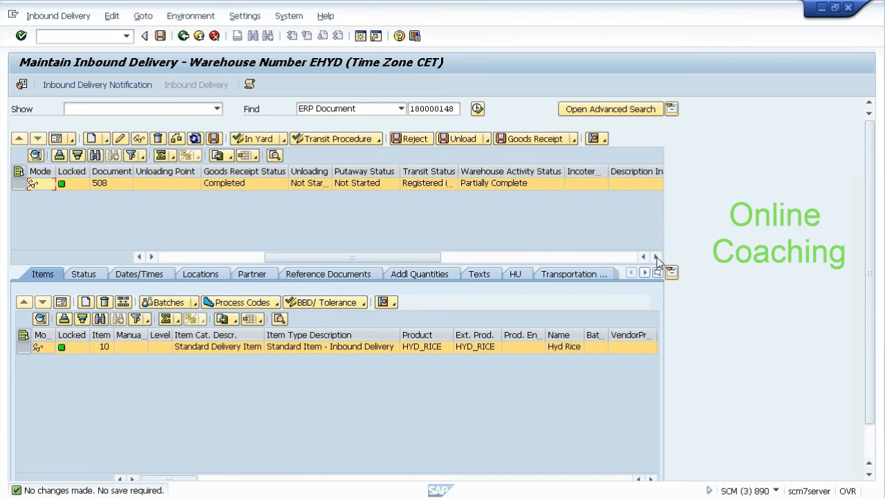
- Start a putaway warehouse task for the inbound delivery and set its destination storage bin to VAS1
left_click(58, 15)
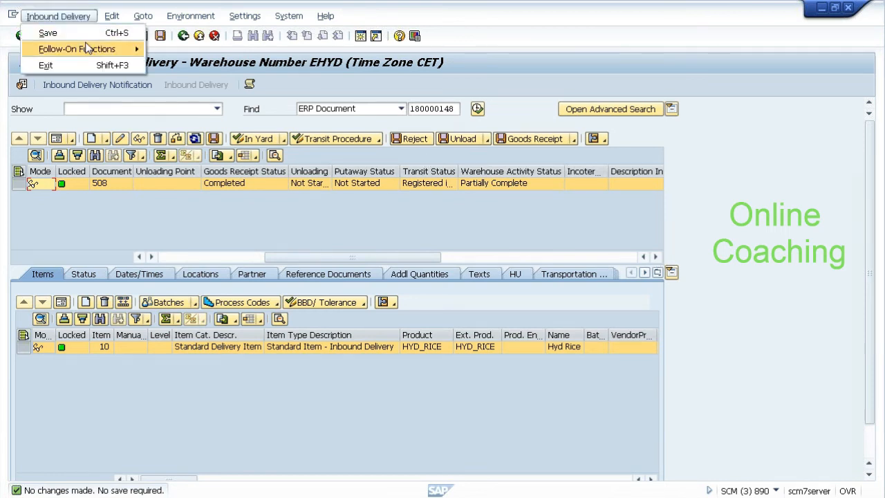
mouse_move(103, 50)
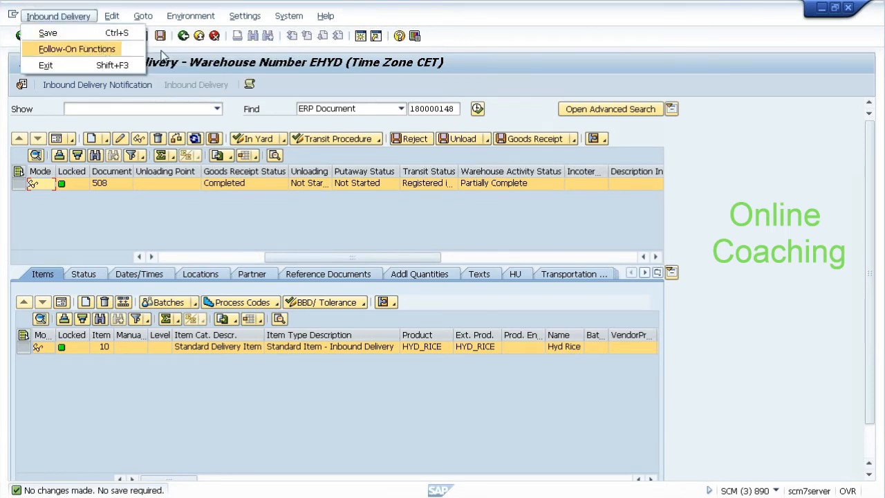
left_click(163, 55)
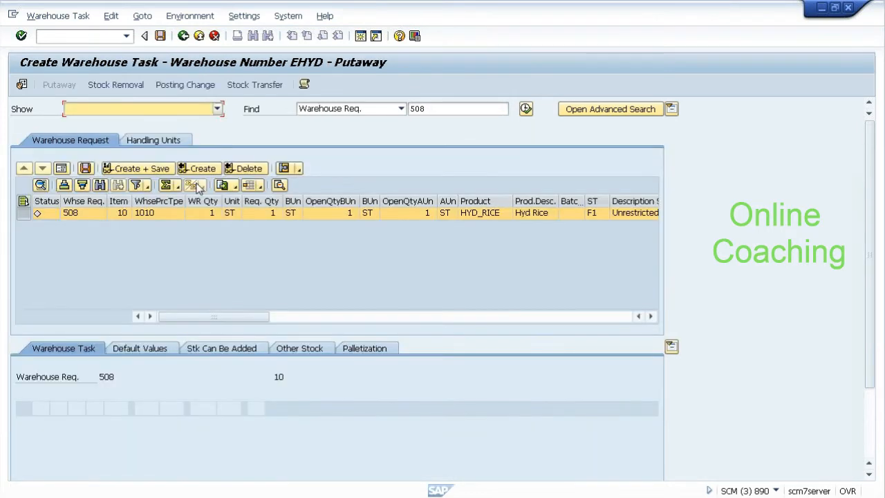
left_click(142, 349)
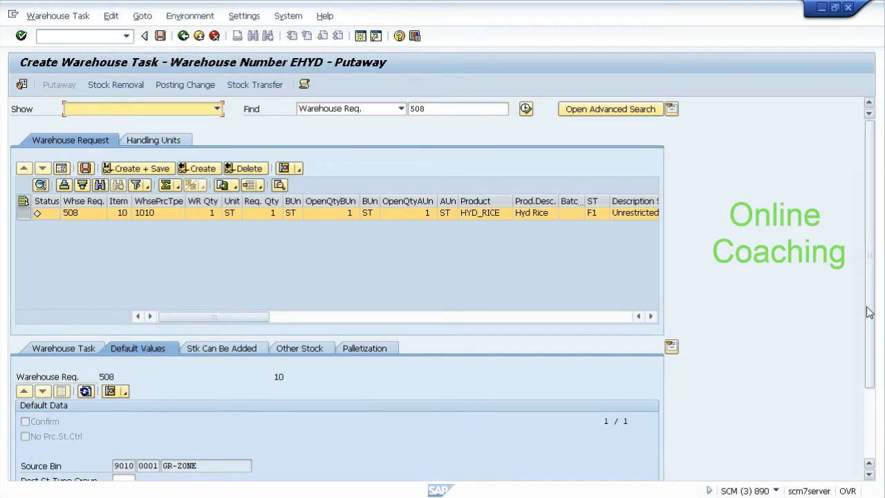
scroll(872, 368, "down", 3)
left_click(208, 402)
key("Down")
key("Return")
key("Return")
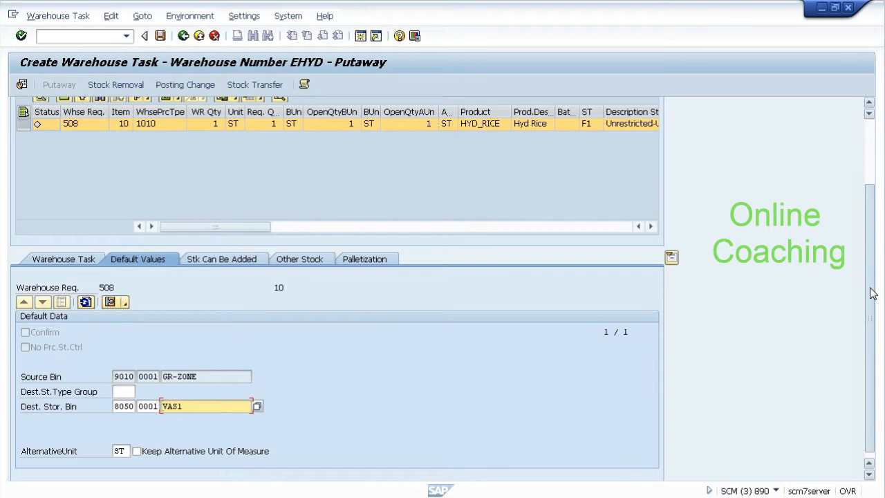
mouse_move(871, 293)
left_mouse_down()
mouse_move(878, 241)
mouse_move(877, 284)
left_mouse_up()
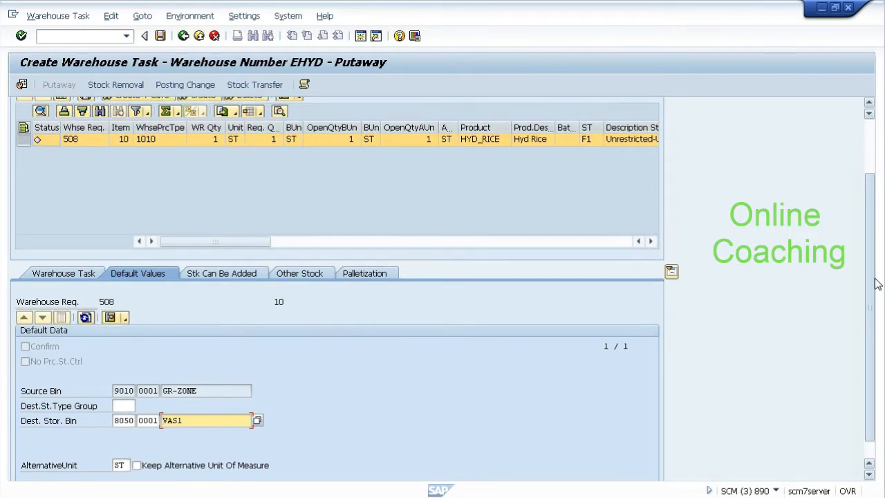
left_click_drag(876, 283, 875, 235)
scroll(874, 252, "down", 2)
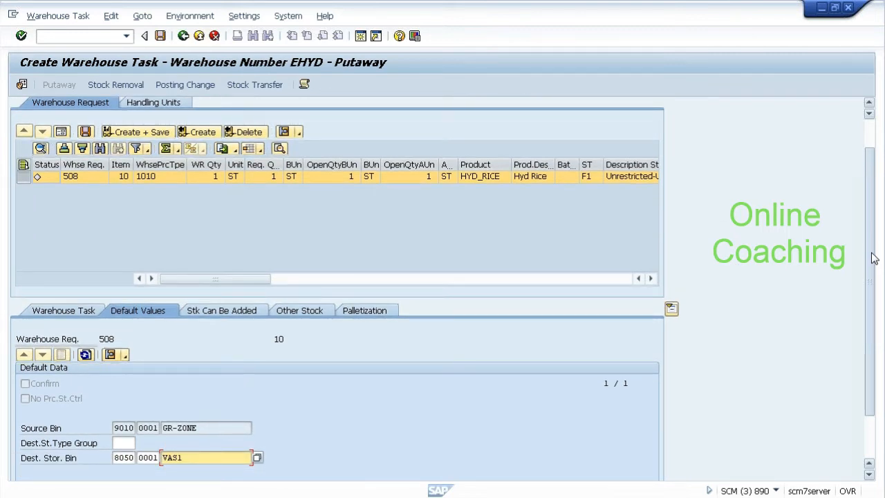
left_click_drag(872, 258, 873, 191)
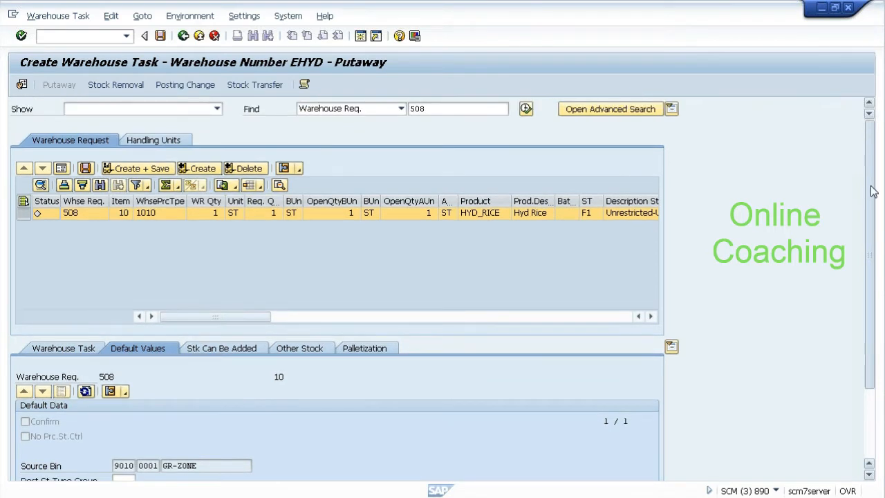
- Switch to the Change Storage Bin session, leave it, and open the work center's Define Master Data Attributes (/SCWM/TWORKST) for warehouse EHYD
key("alt+Tab")
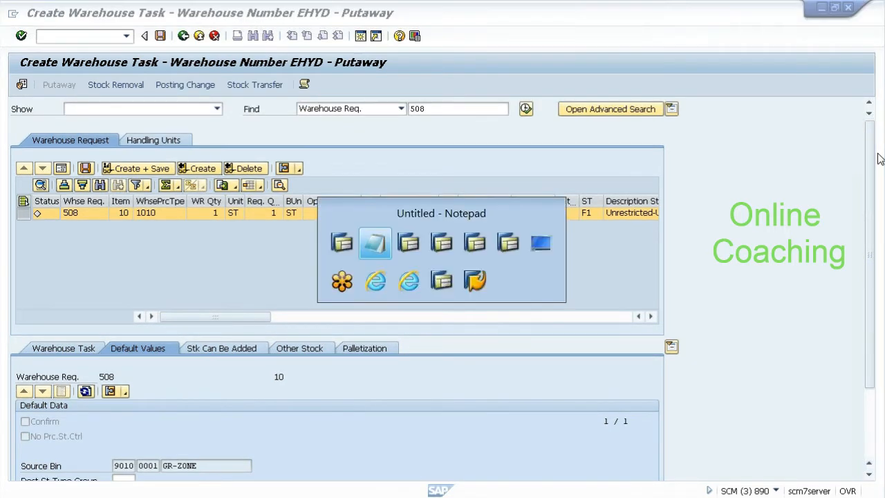
key("Tab")
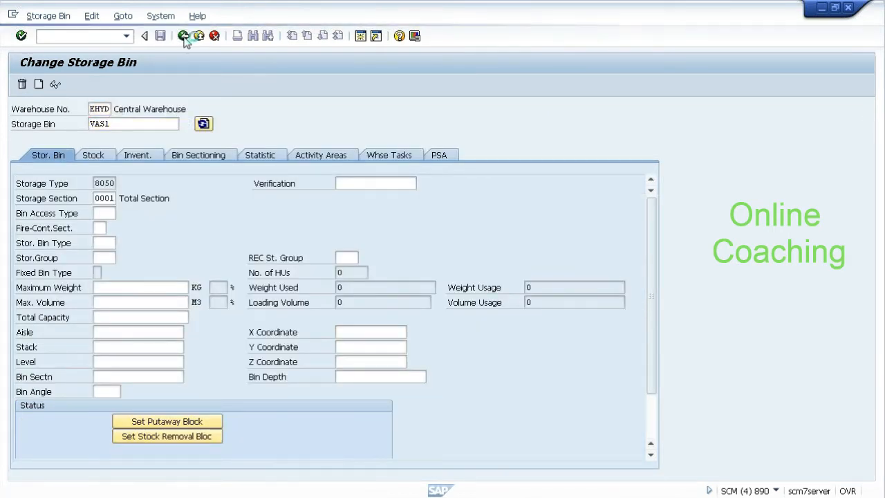
left_click(183, 36)
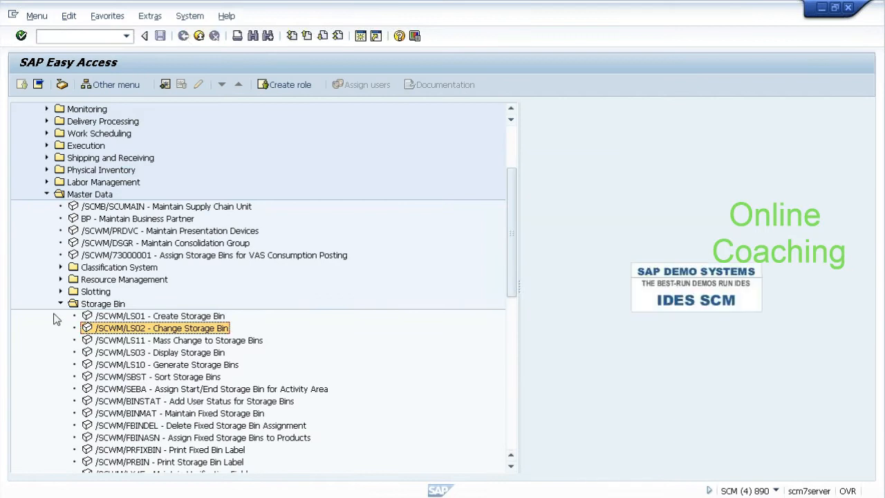
left_click(60, 304)
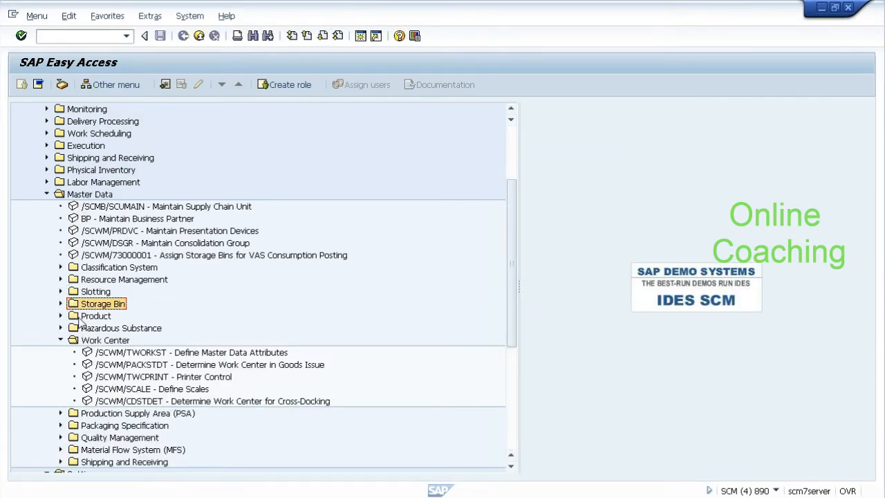
double_click(172, 354)
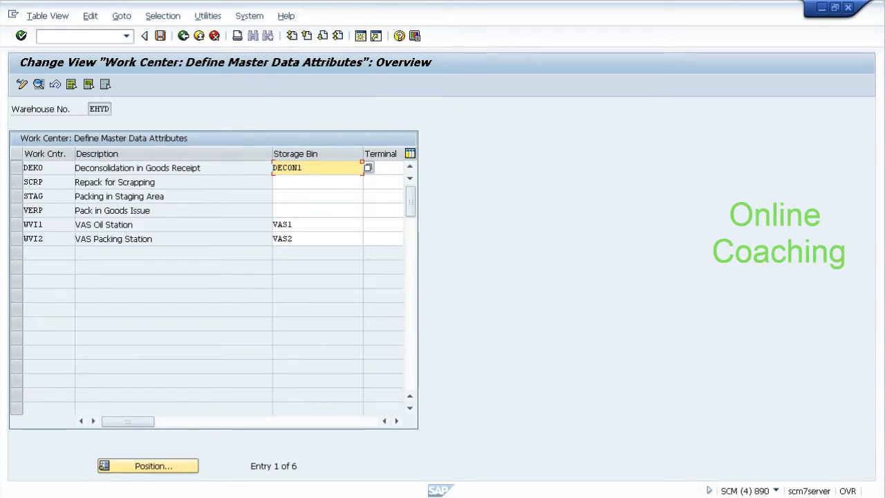
- Check the storage bin and storage type assignments of work centers WVI1 and WVI2, and return to SAP Easy Access
left_click_drag(44, 224, 10, 228)
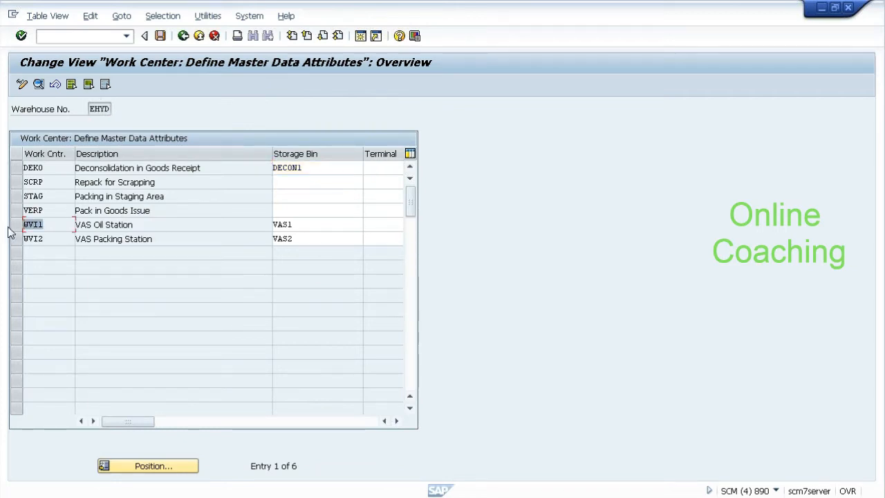
left_click(396, 421)
left_click(396, 421)
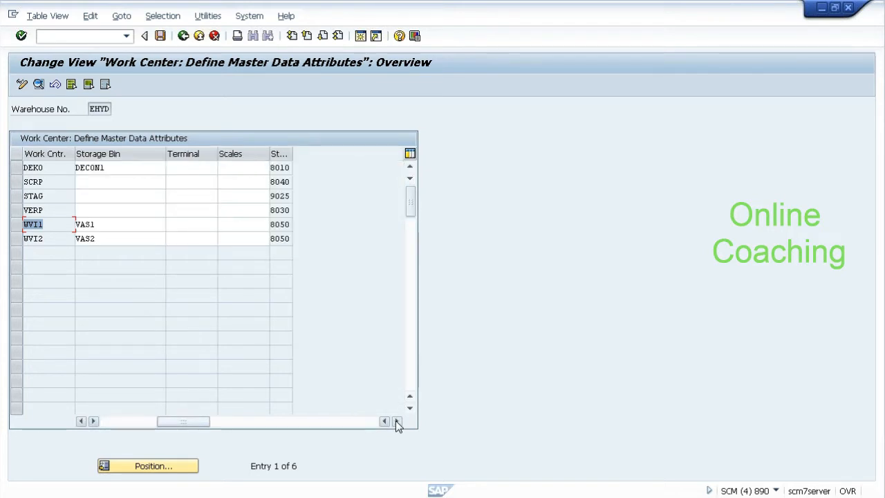
left_click(274, 224)
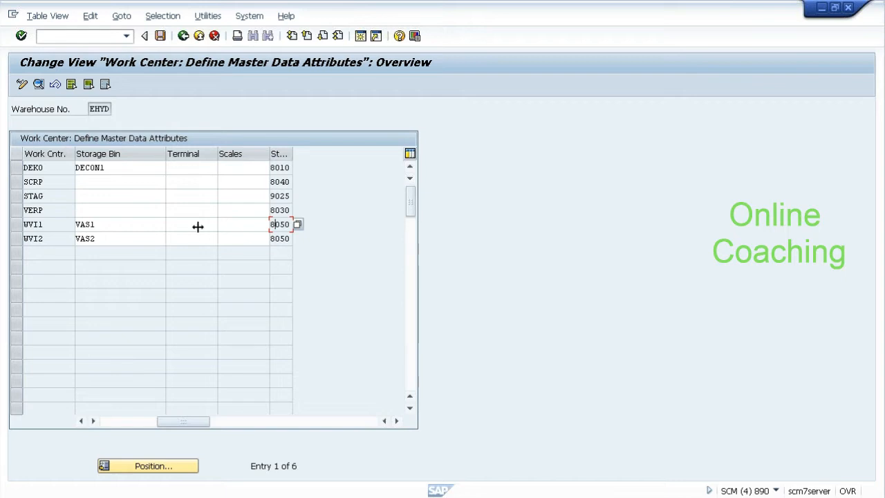
left_click(89, 224)
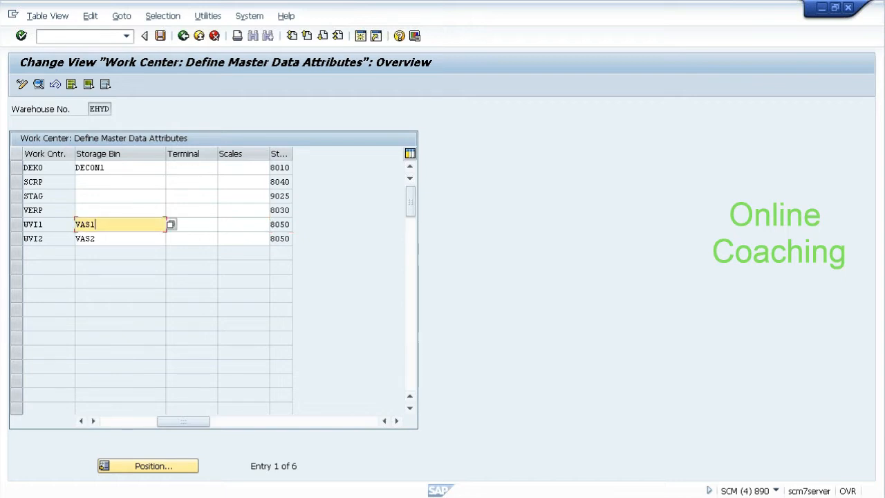
left_click(33, 237)
left_click(160, 36)
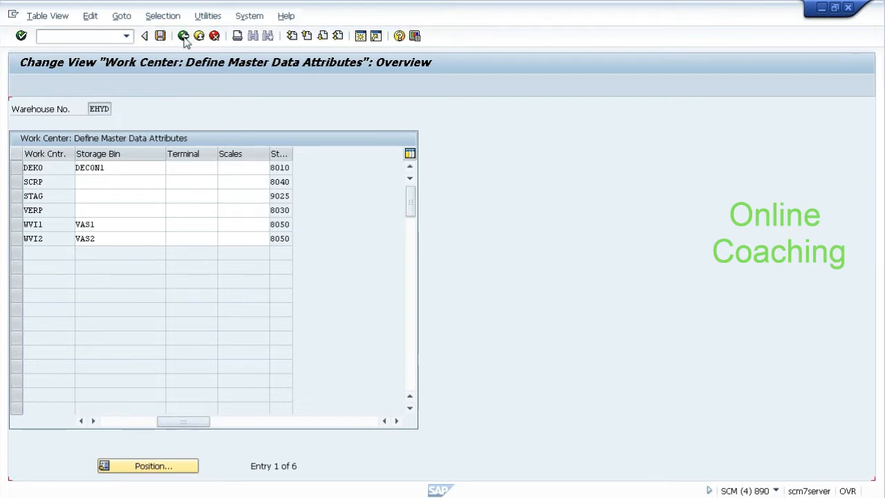
left_click(183, 36)
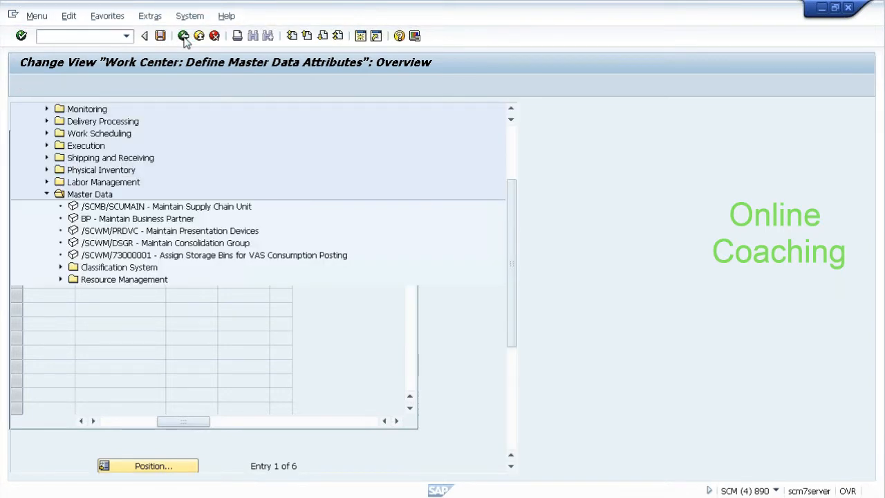
- Return to the putaway session, try to create the warehouse task, and examine the storage bin error in the log
key("alt+Tab")
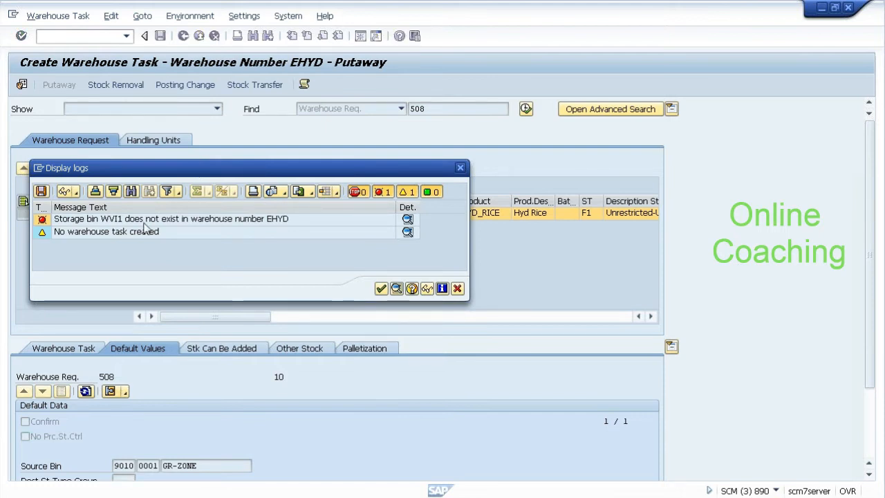
left_click(143, 223)
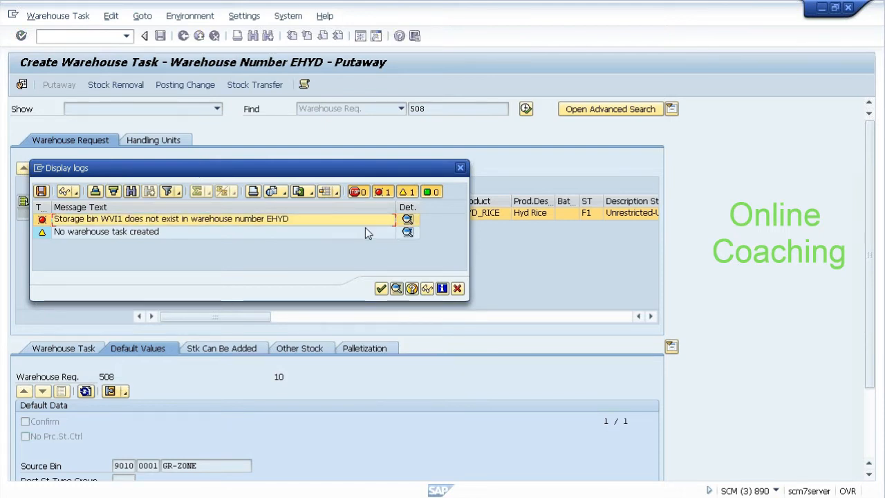
left_click(407, 219)
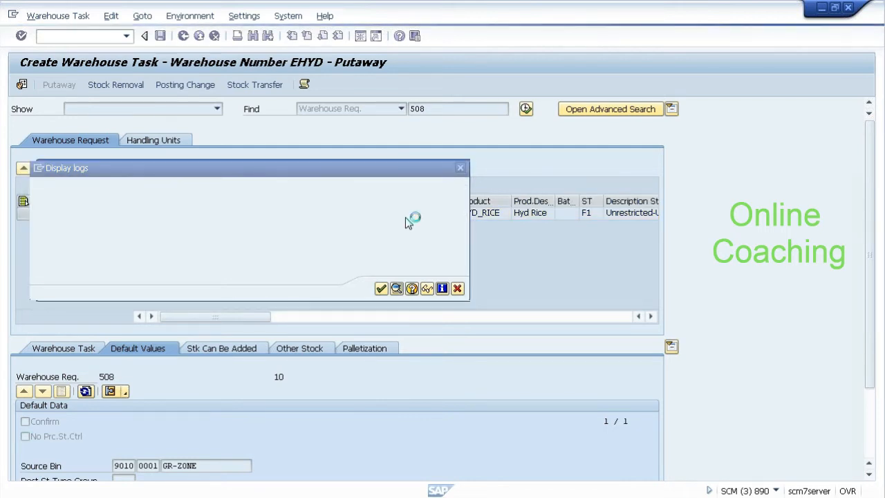
- In the SAP Easy Access session, start SPRO and open Define Work Center under Extended Warehouse Management > Master Data > Work Center
key("alt+Tab")
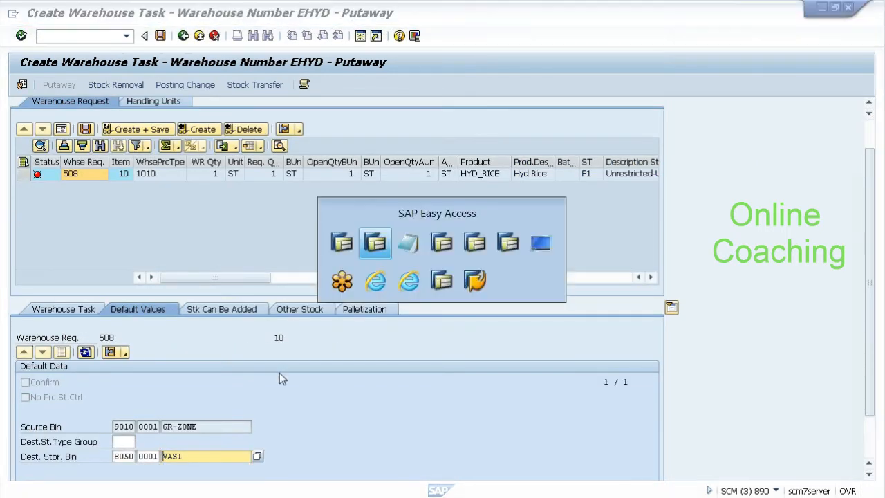
type("/nspro")
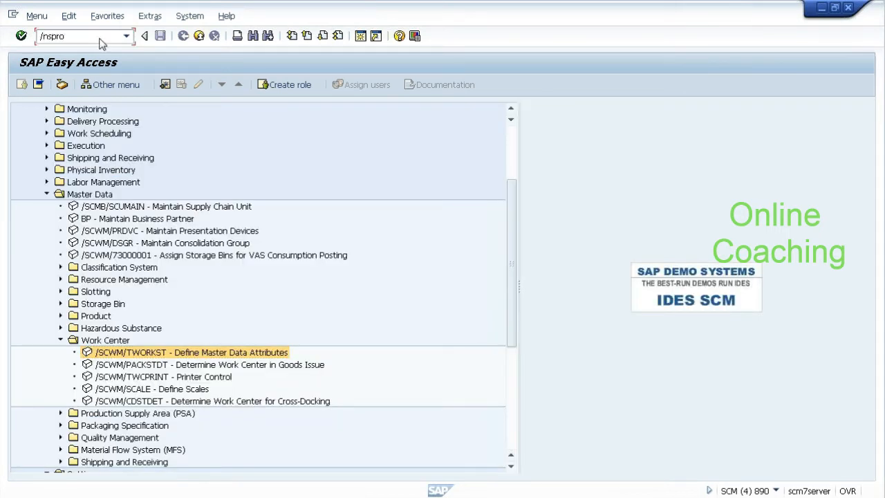
key("Return")
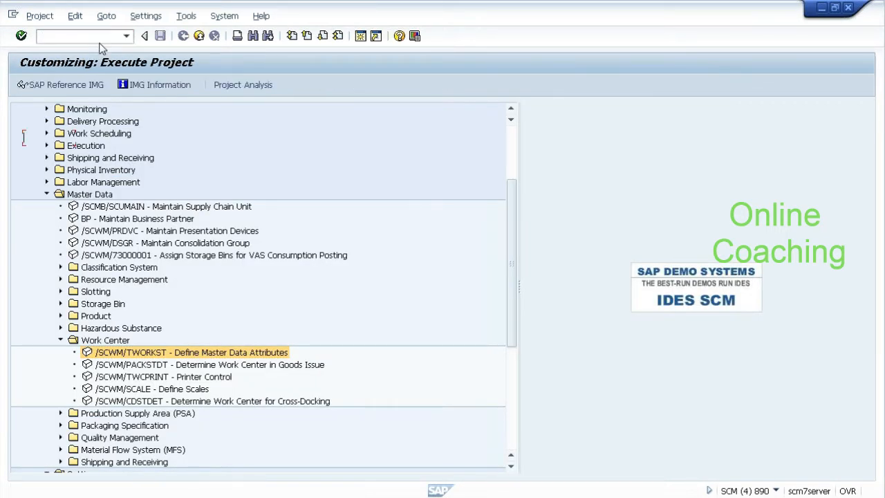
left_click(82, 85)
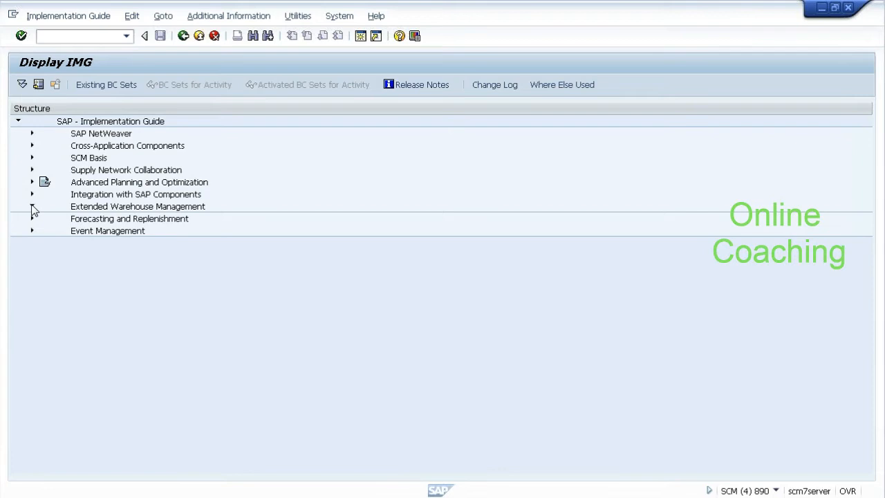
left_click(31, 206)
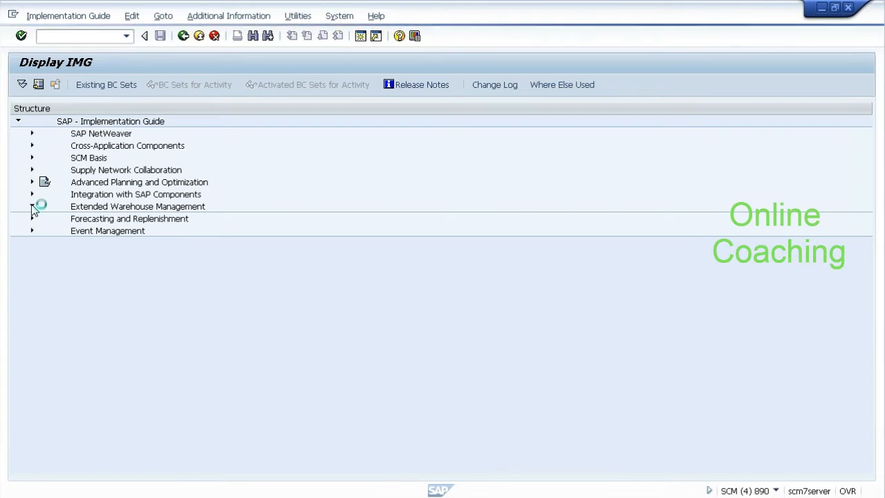
left_click(46, 220)
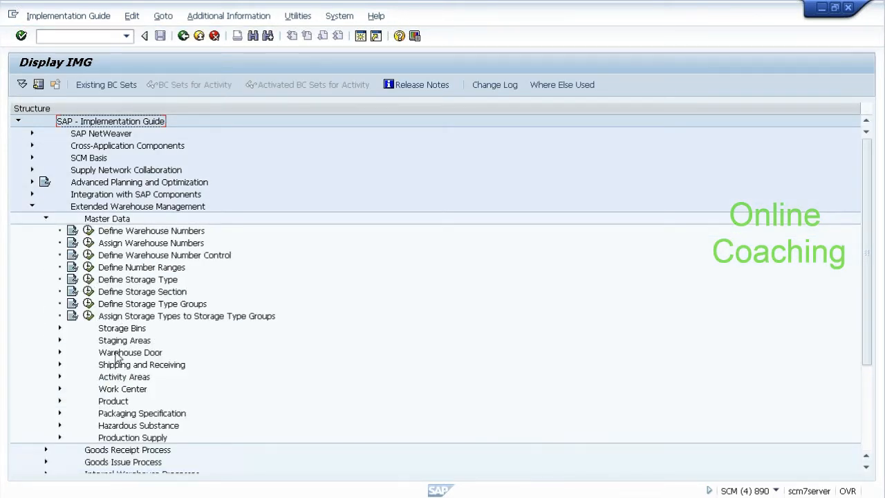
left_click(106, 391)
left_click(59, 389)
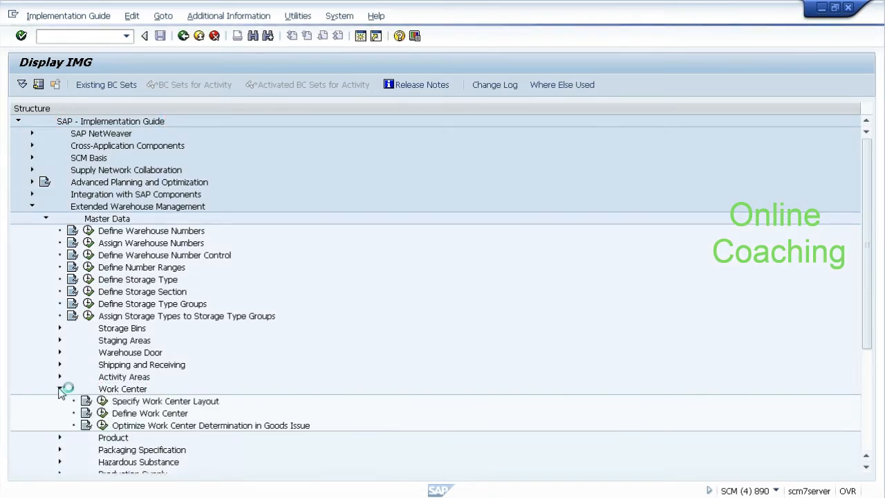
left_click(102, 412)
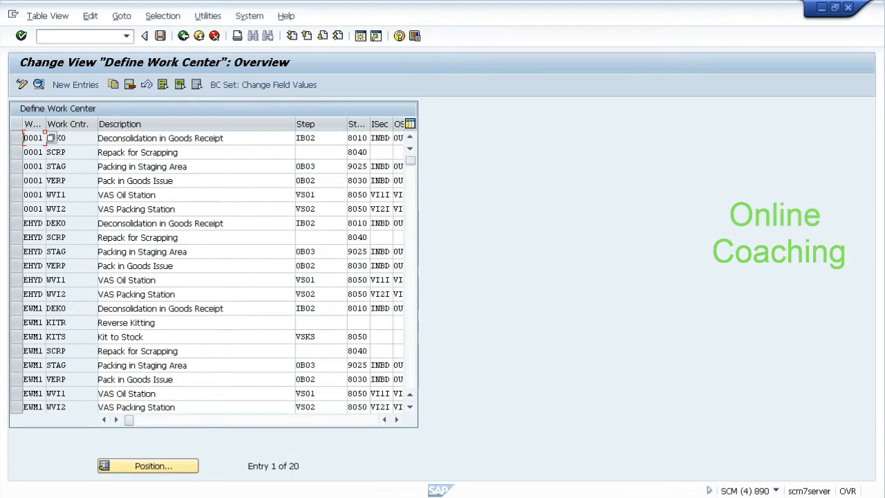
- Clear the inbound and outbound sections of EHYD work center WVI1 and save to the customizing request "EWM warehouse configuration"
double_click(77, 282)
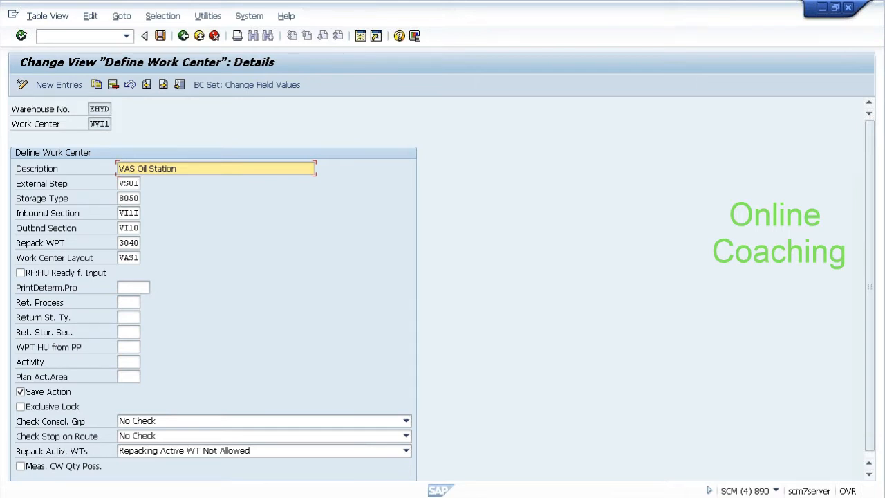
left_click(121, 213)
left_click(125, 228)
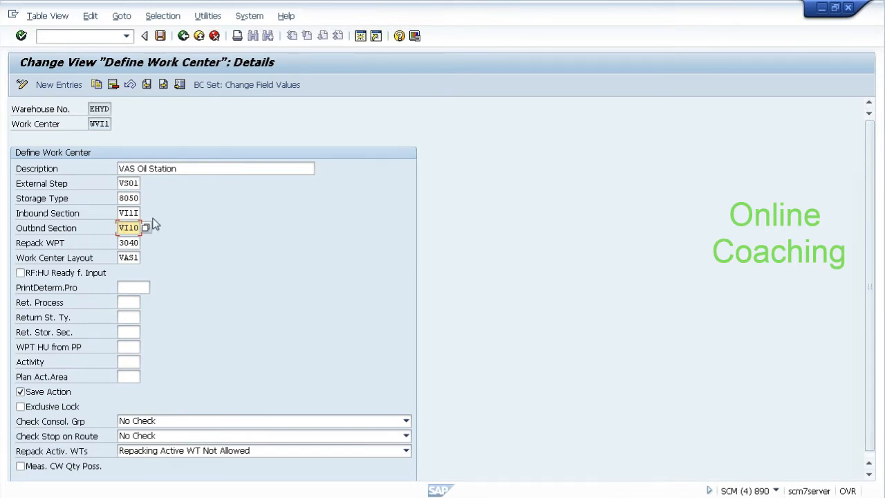
left_click(128, 213)
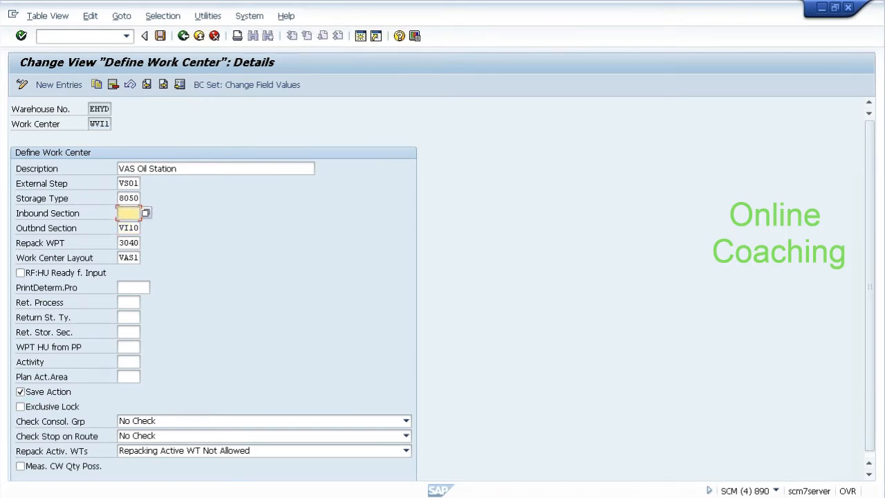
left_click(120, 228)
key("Delete")
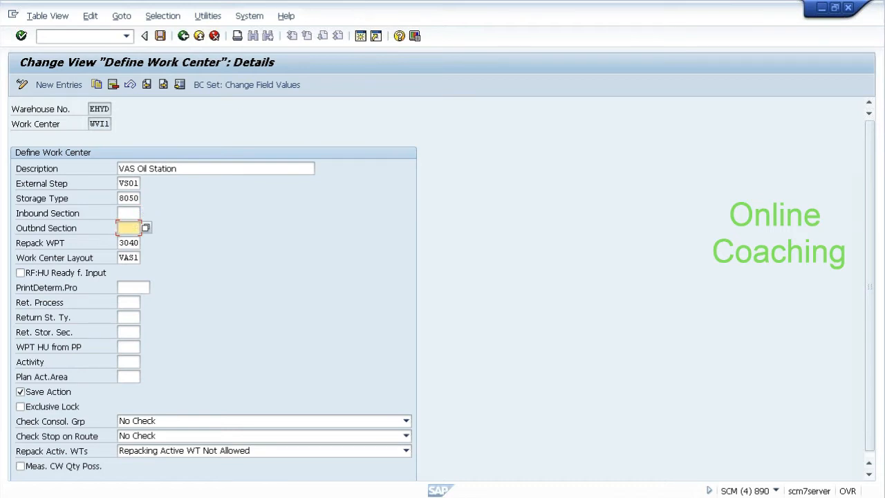
left_click(159, 36)
left_click(158, 36)
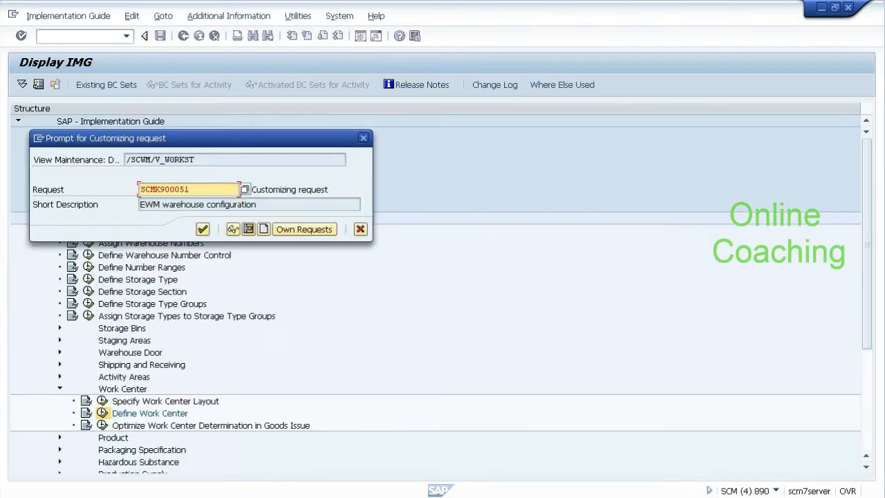
left_click(202, 229)
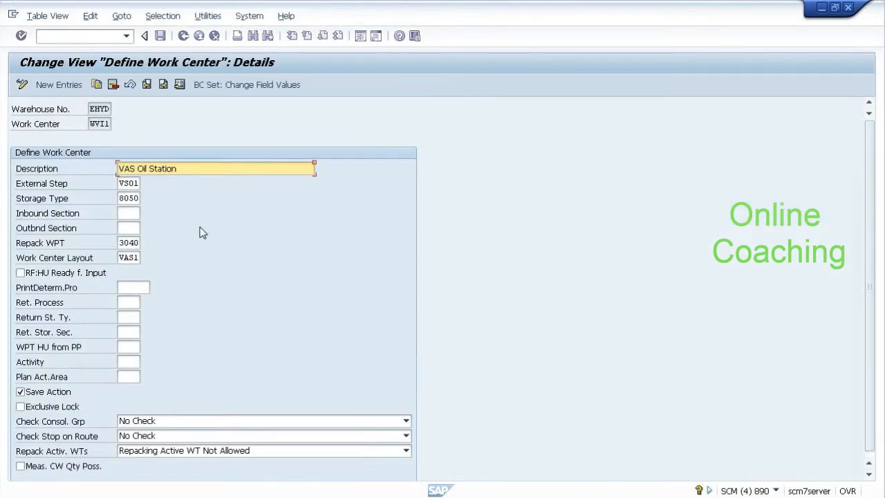
left_click(184, 37)
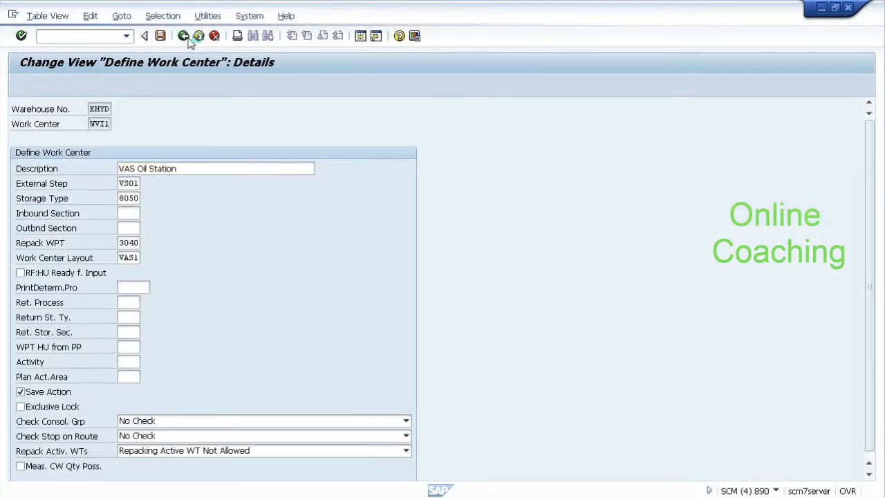
- Clear the inbound and outbound sections of EHYD work center WVI2, save, and return to the putaway warehouse task session
double_click(68, 297)
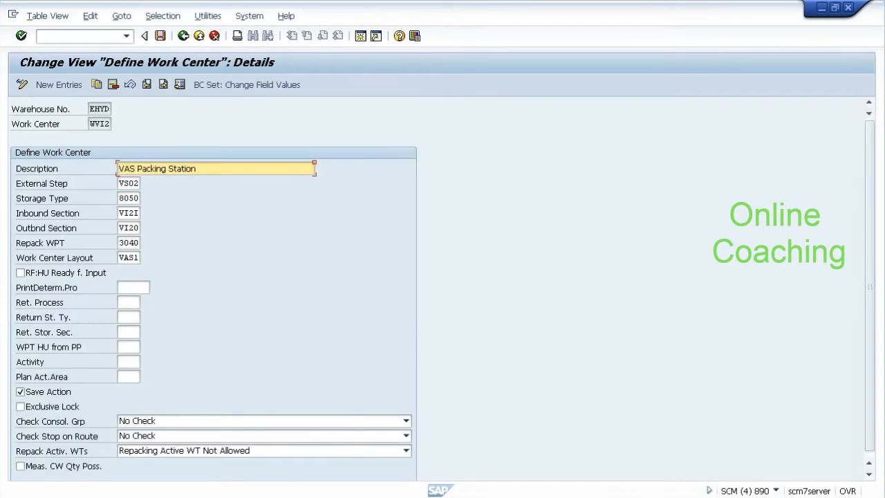
left_click(121, 212)
key("Delete")
key("Delete")
key("Delete")
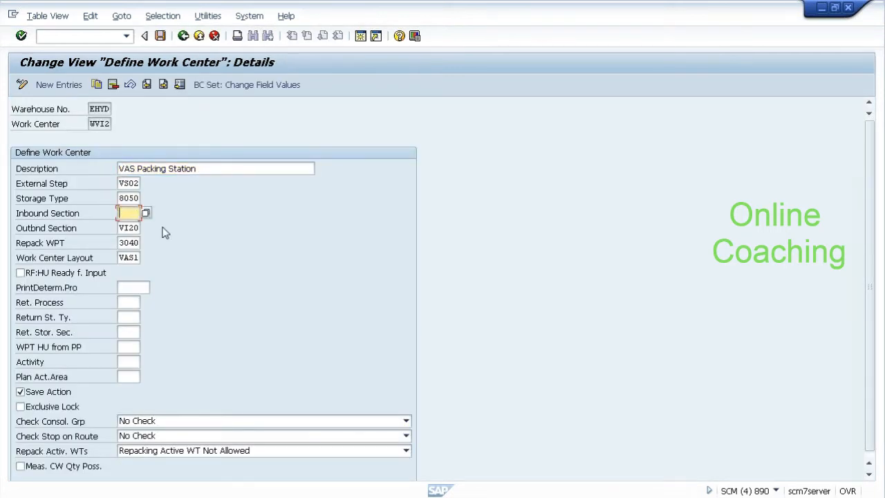
left_click(122, 228)
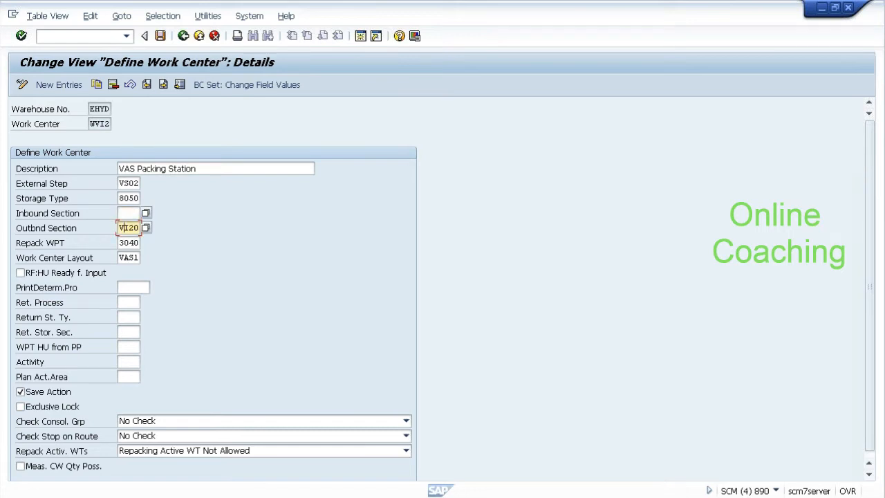
key("Delete")
left_click(160, 36)
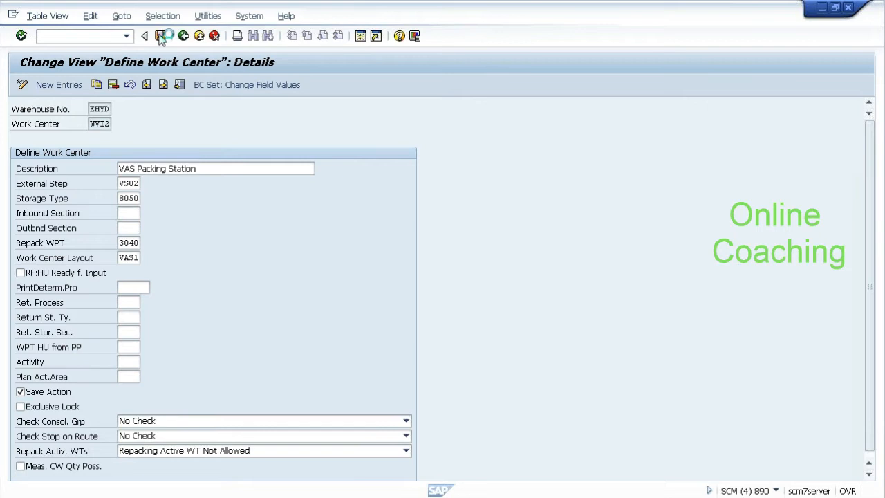
left_click(183, 36)
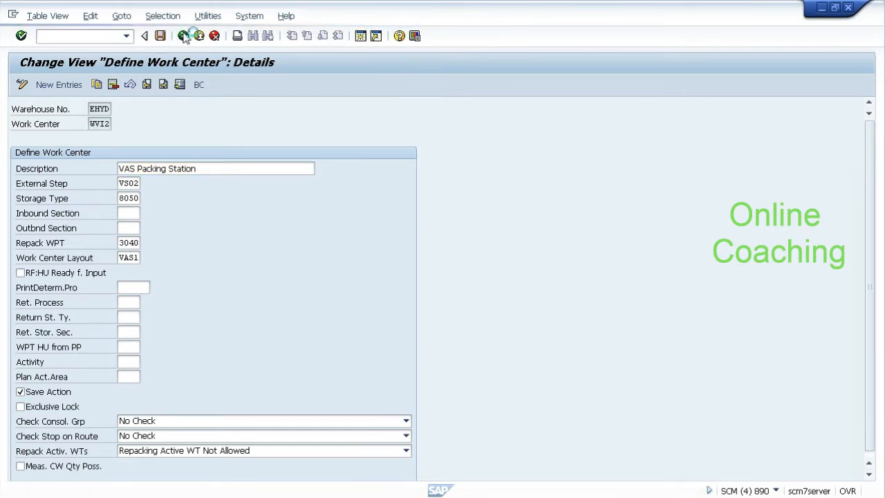
key("alt+Tab")
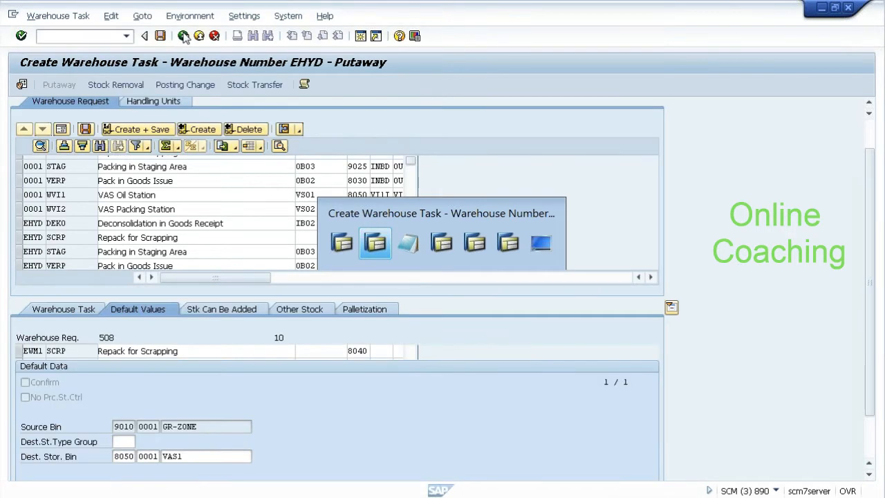
- Try to create the HYD_RICE putaway warehouse task, and leave the task creation without saving
left_click(201, 131)
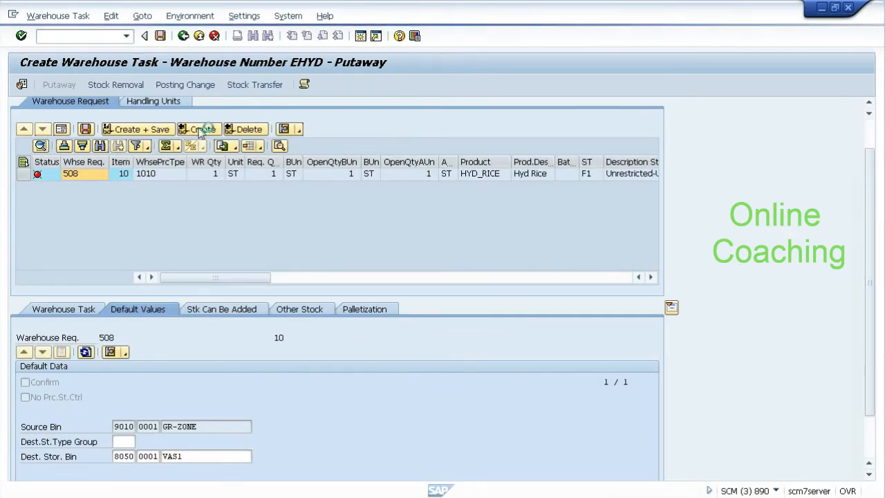
left_click(183, 36)
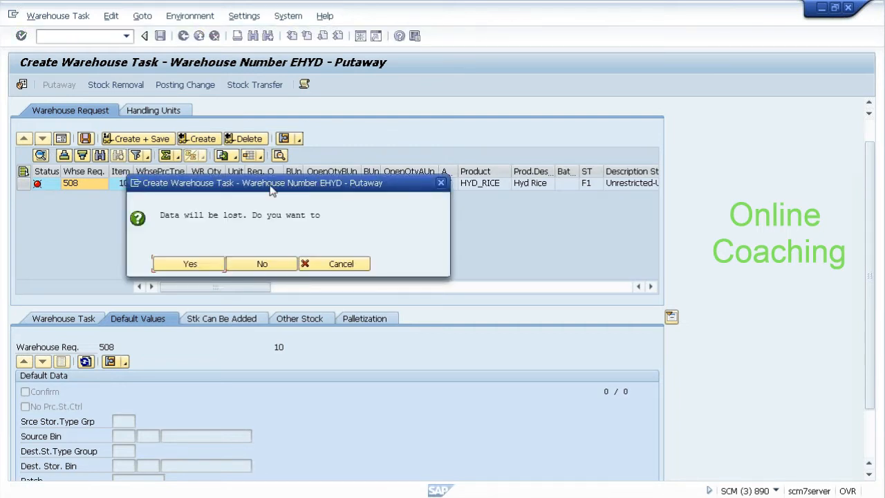
left_click(265, 263)
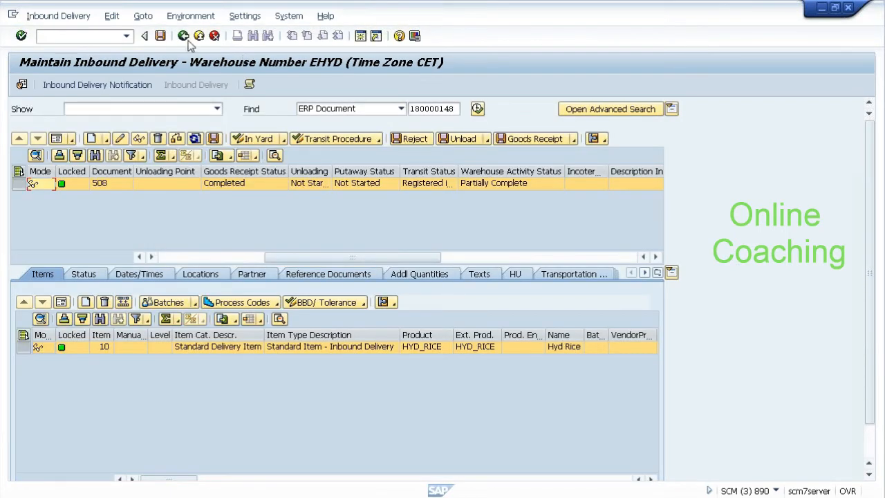
- Restart transaction /n/scwm/prdi and find the HYD_RICE inbound delivery by its ERP document number
left_click(104, 36)
type("/n/scwm/prd")
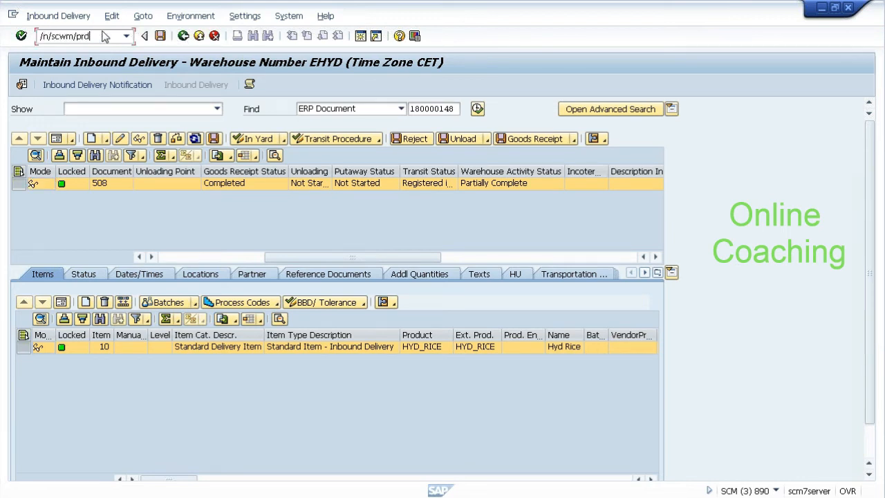
type("i")
key("Return")
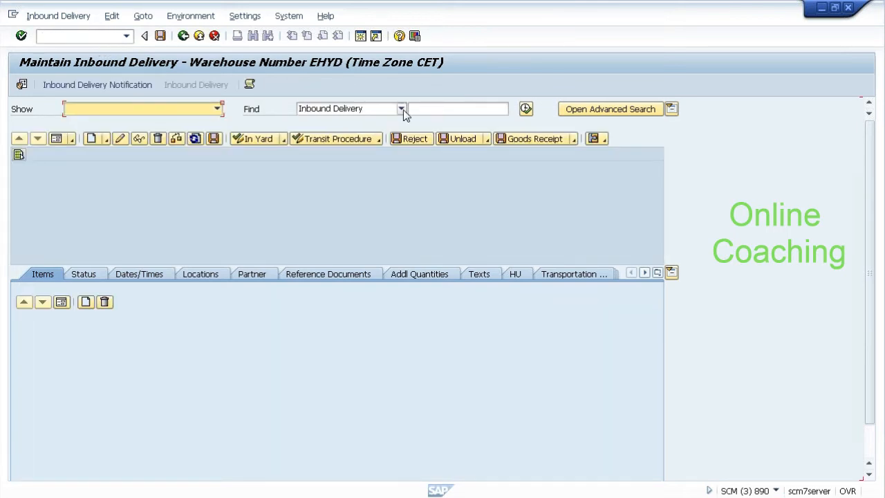
left_click(401, 109)
left_click(320, 142)
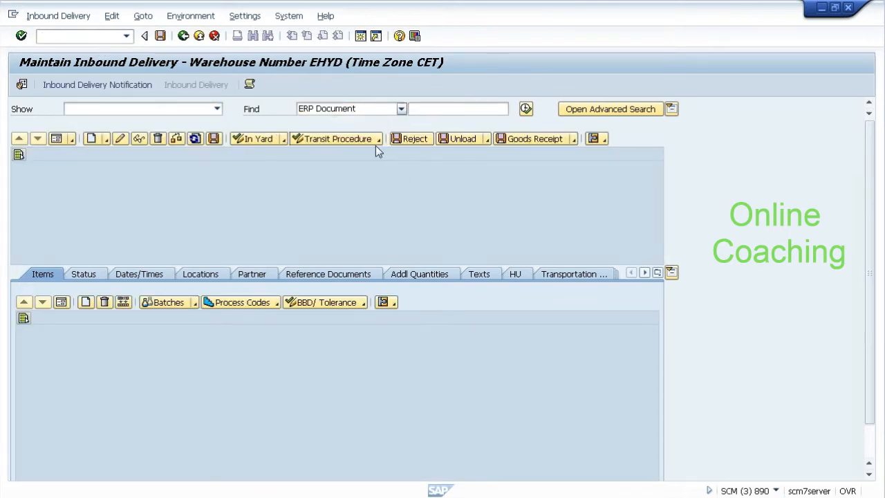
left_click(429, 109)
key("Down")
key("Return")
left_click(478, 109)
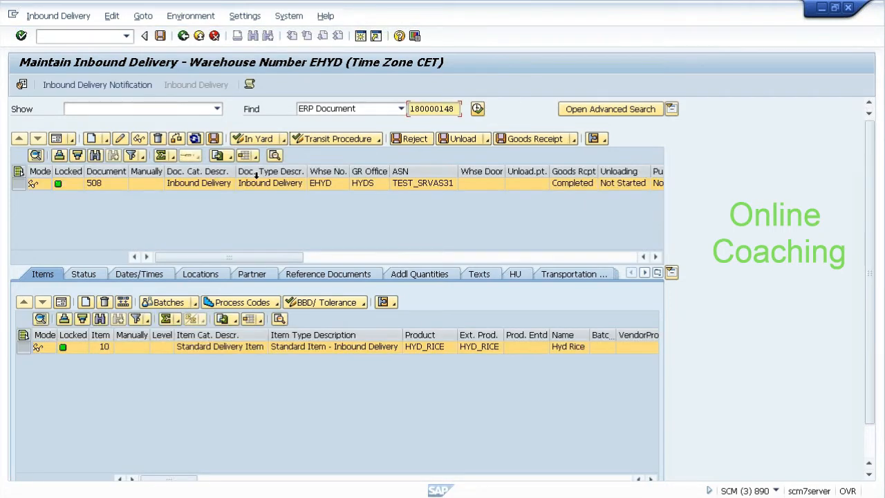
- Open putaway warehouse task creation for the inbound delivery and set the default destination storage bin to VAS1
left_click(58, 15)
mouse_move(123, 49)
left_click(165, 50)
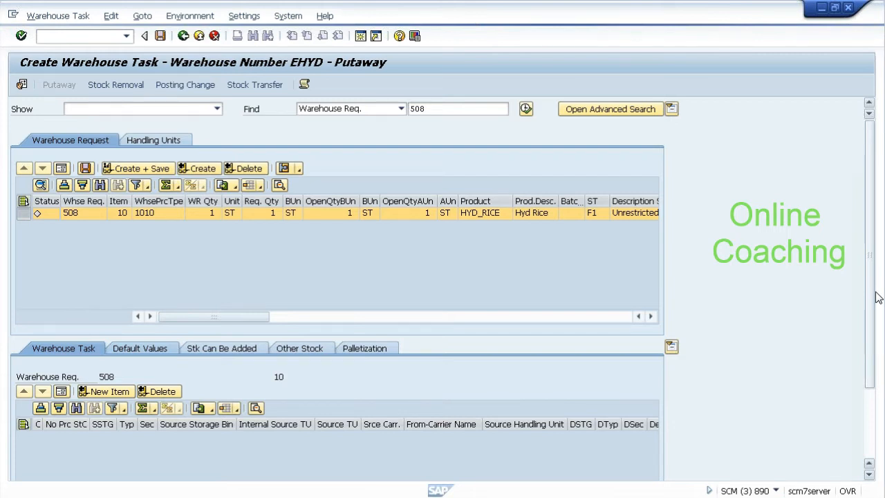
left_click(140, 347)
scroll(781, 397, "down", 2)
left_click(206, 401)
key("space")
key("Down")
key("Return")
key("Return")
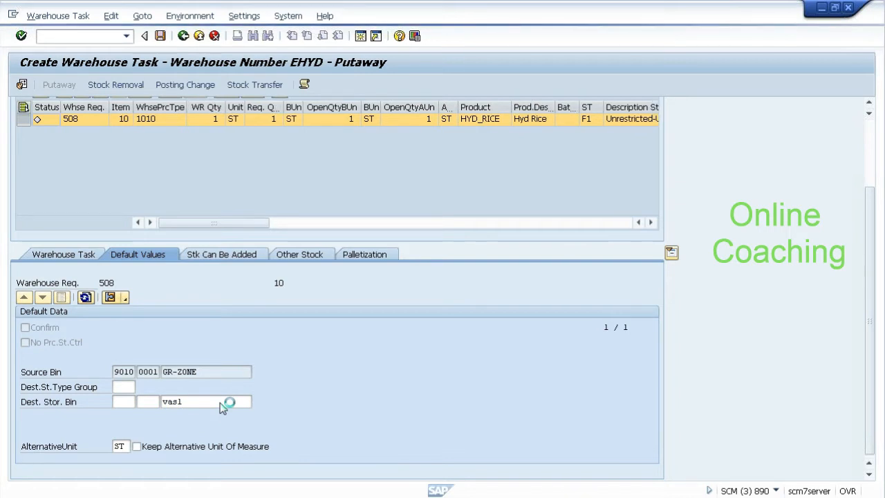
left_click_drag(872, 345, 874, 311)
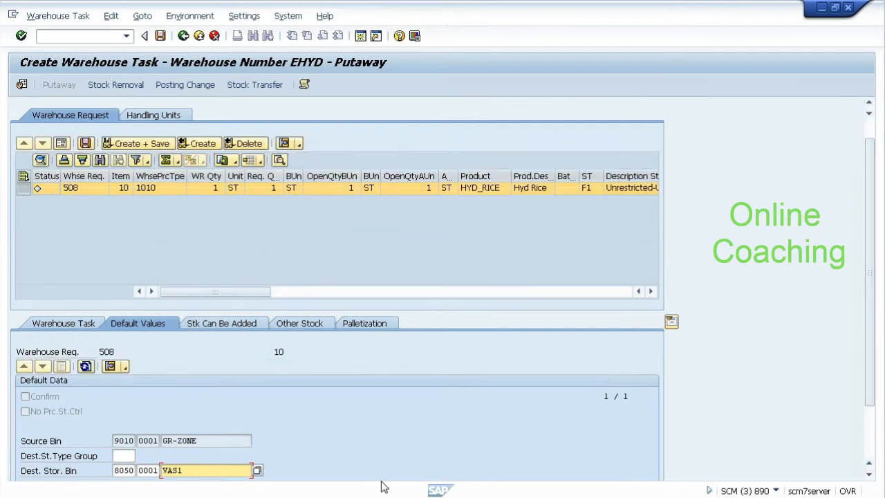
- Reselect destination bin VAS1 from the value list, try to create the warehouse task, and examine the error log
left_click(258, 472)
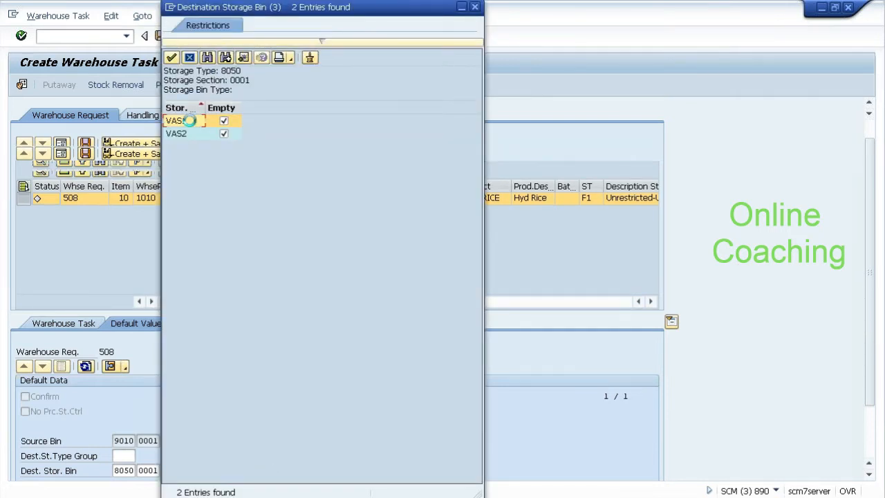
double_click(189, 121)
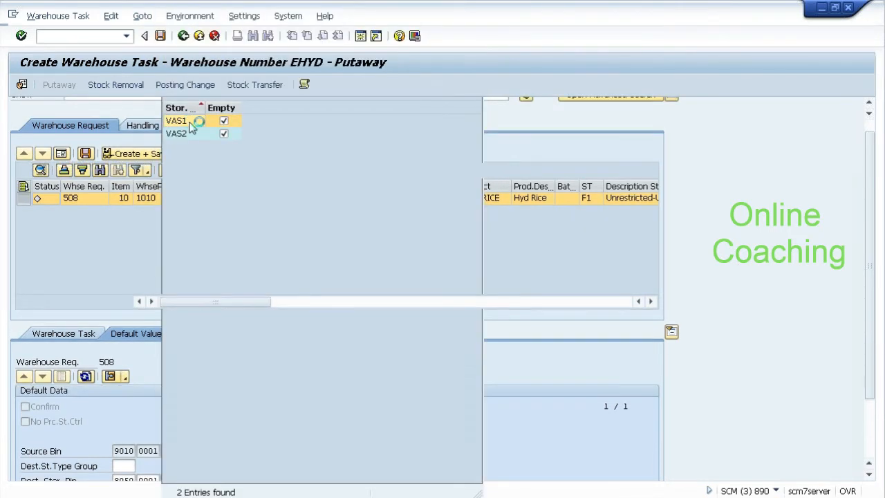
left_click(195, 154)
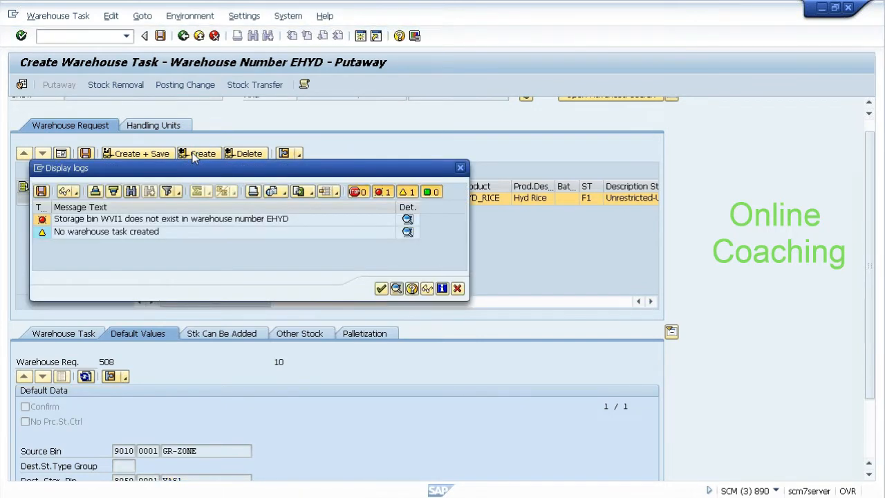
left_click(167, 220)
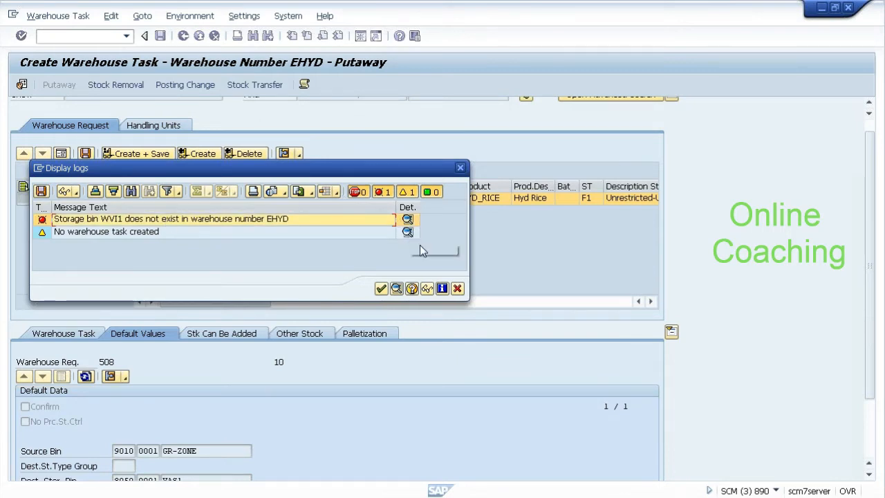
left_click(458, 289)
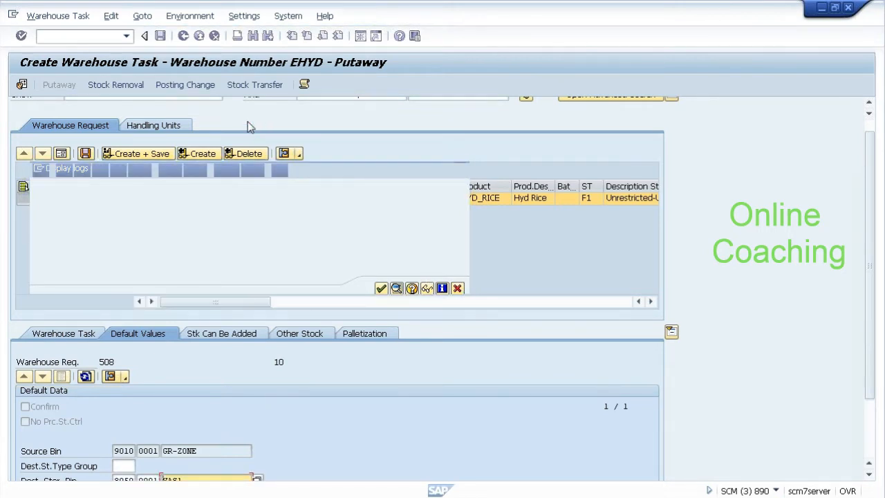
- Switch to the SAP Easy Access session and open Change Storage Bin for EHYD bin VAS1 under Master Data > Storage Bin
key("alt+Tab")
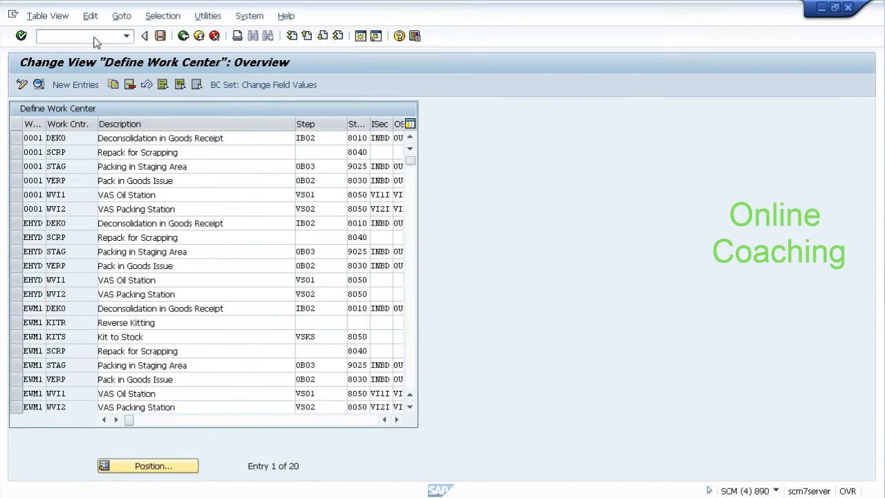
key("alt+Tab")
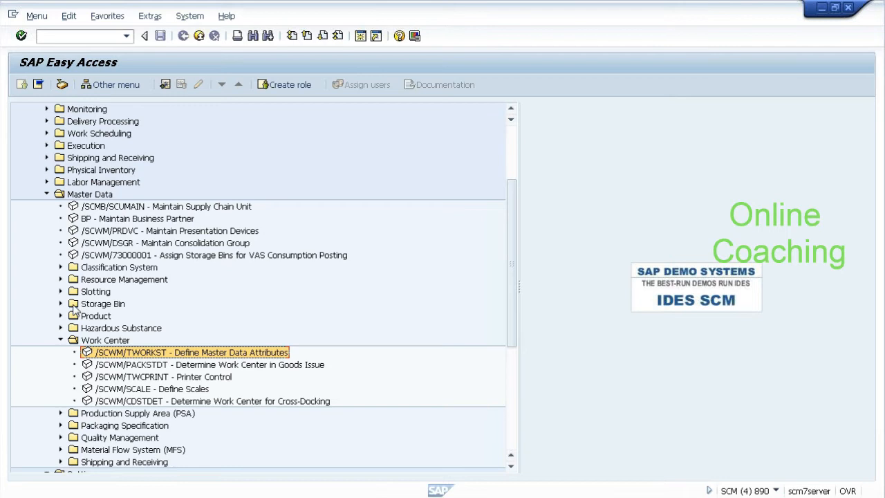
left_click(60, 303)
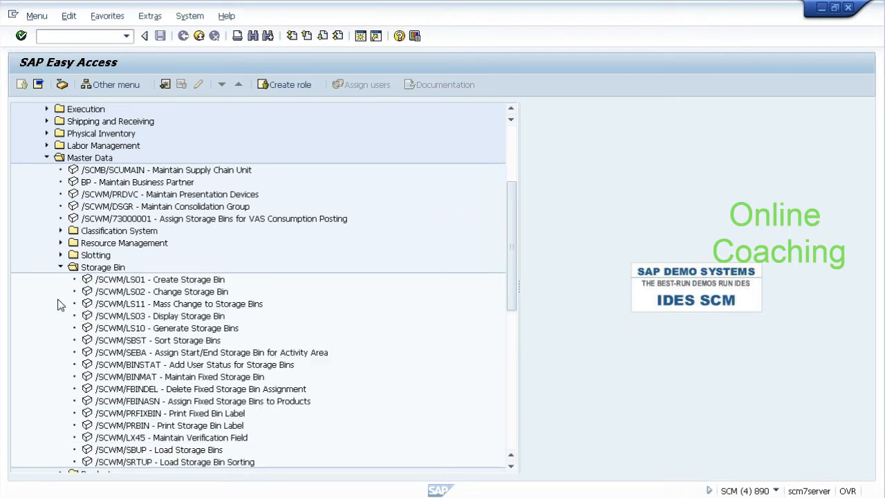
double_click(155, 291)
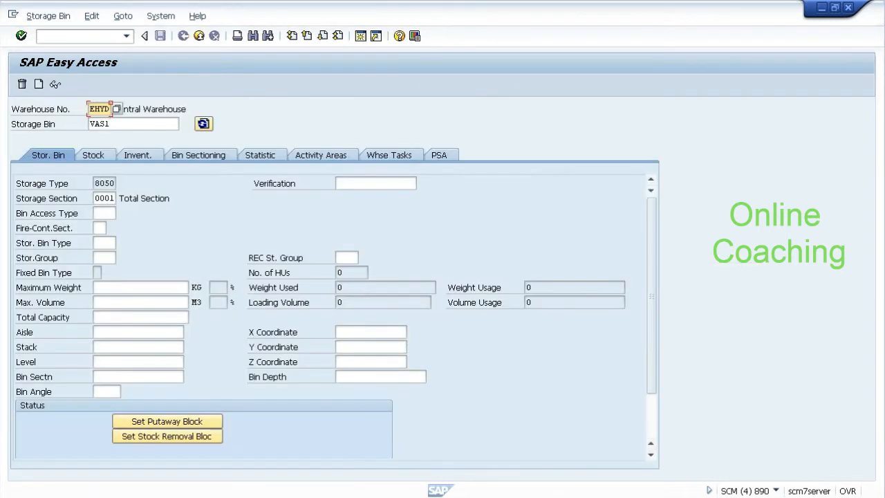
- Set the storage section of bin VAS1 to VI1I, Inbound Area for Work Center WVI1, save, and leave the bin
left_click(113, 198)
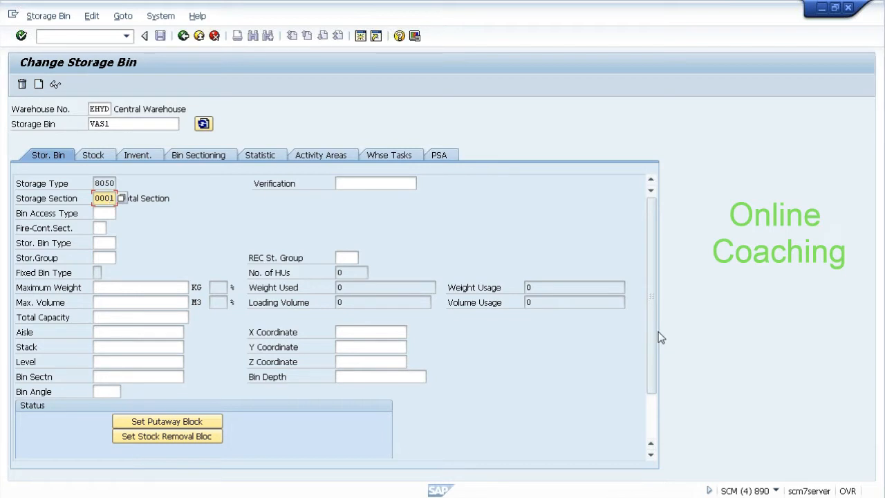
left_click(655, 430)
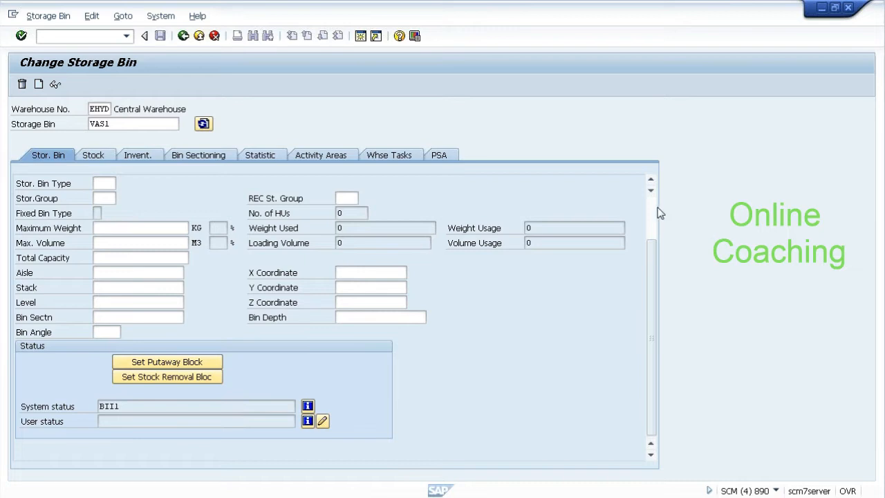
scroll(653, 211, "up", 3)
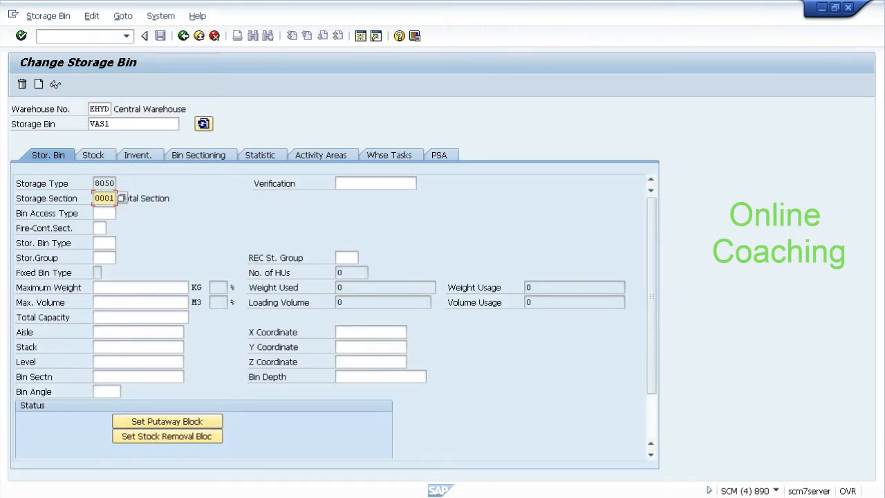
key("Return")
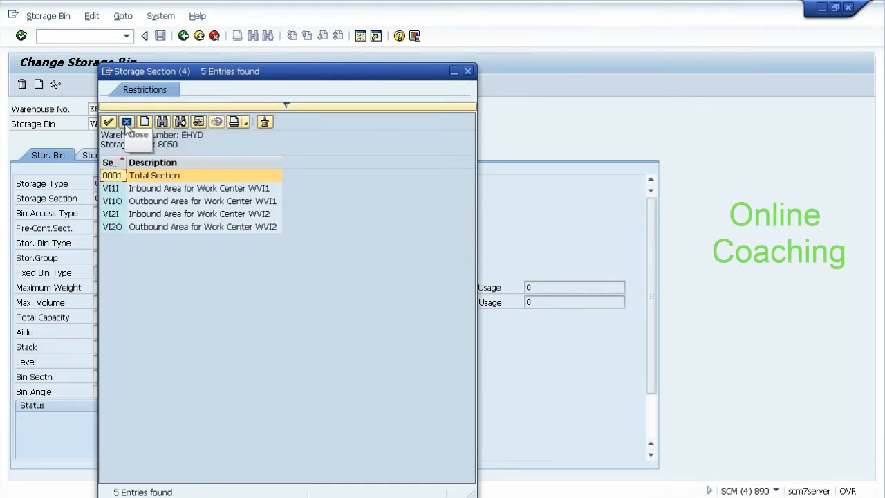
left_click(113, 189)
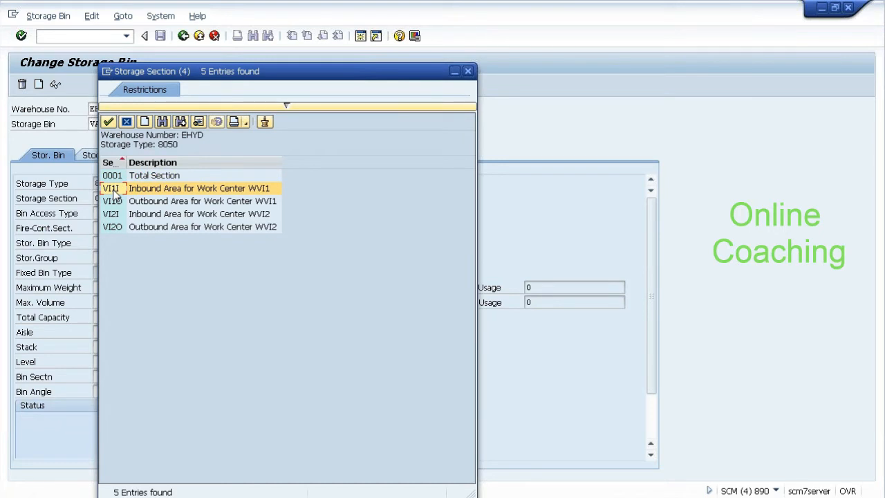
left_click(110, 188)
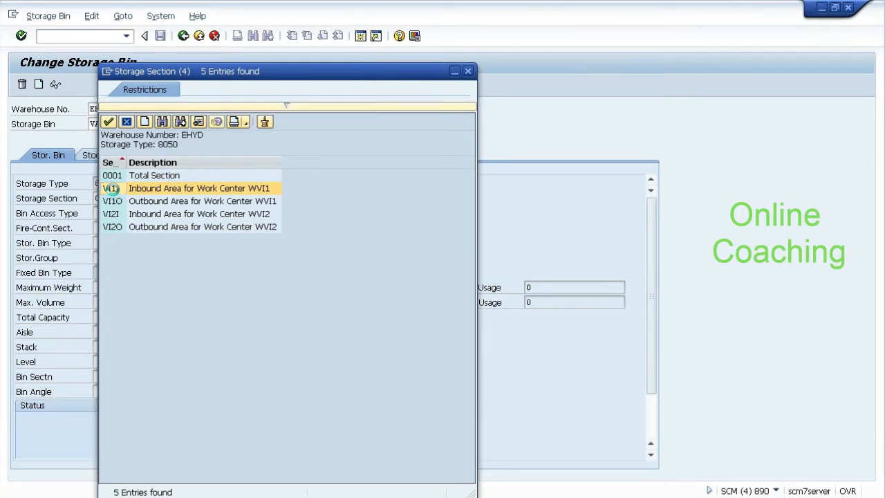
double_click(110, 188)
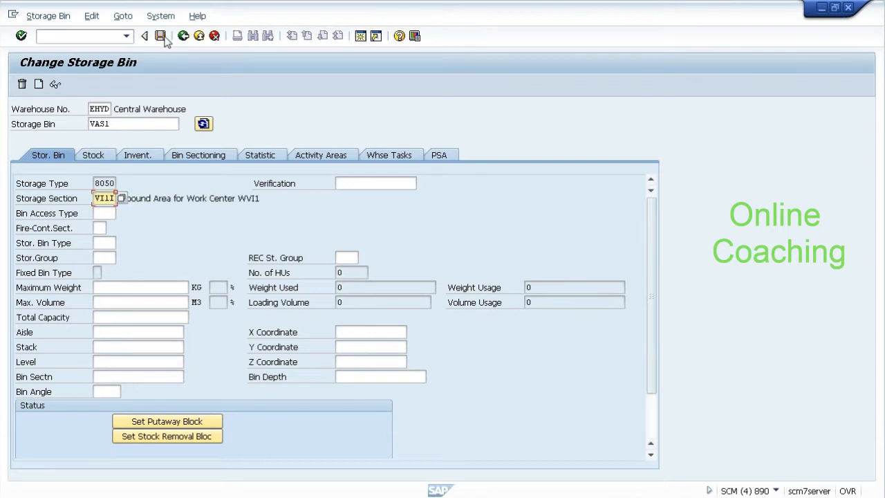
left_click(161, 36)
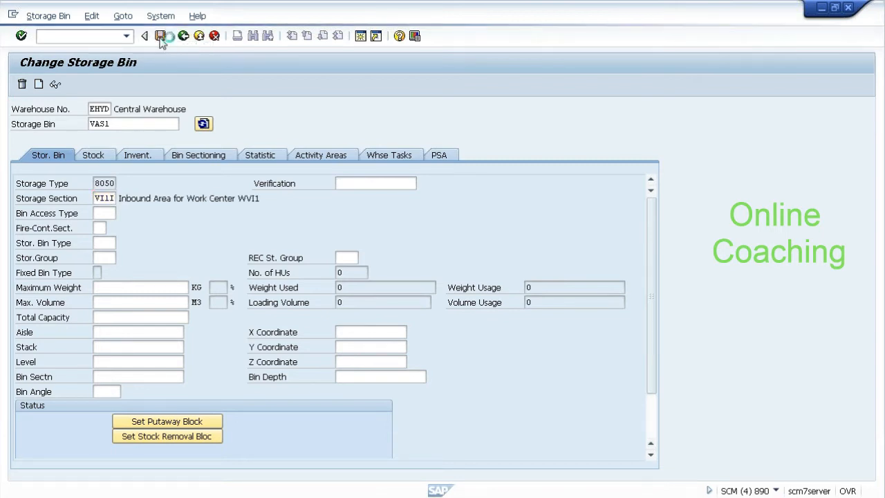
left_click(184, 36)
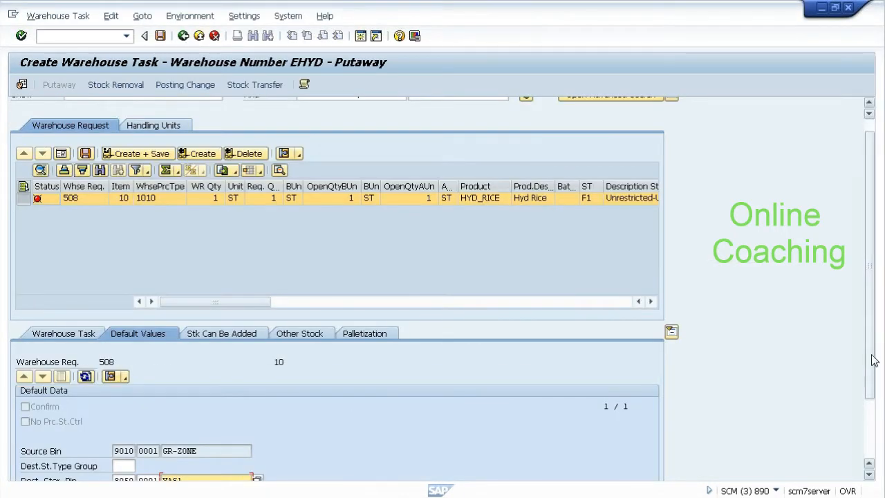
- Clear the default destination storage type, section and bin, and re-enter only VAS1 as the destination storage bin
scroll(878, 391, "down", 1)
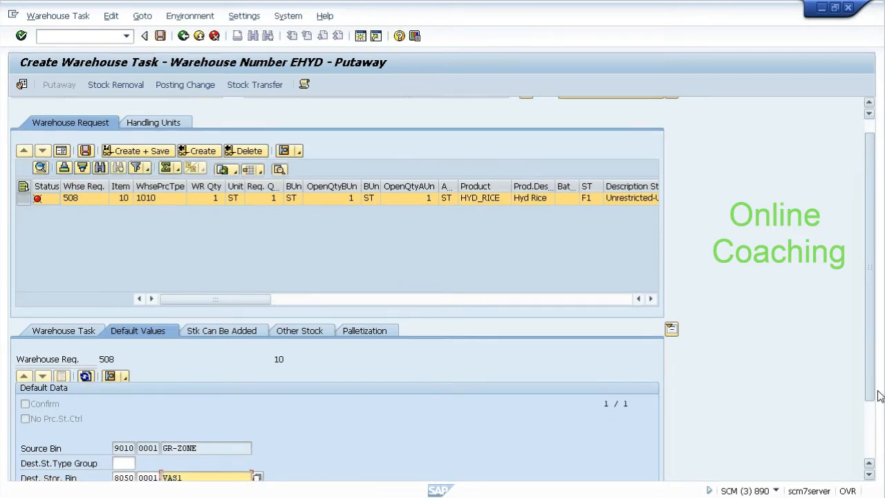
scroll(877, 395, "down", 3)
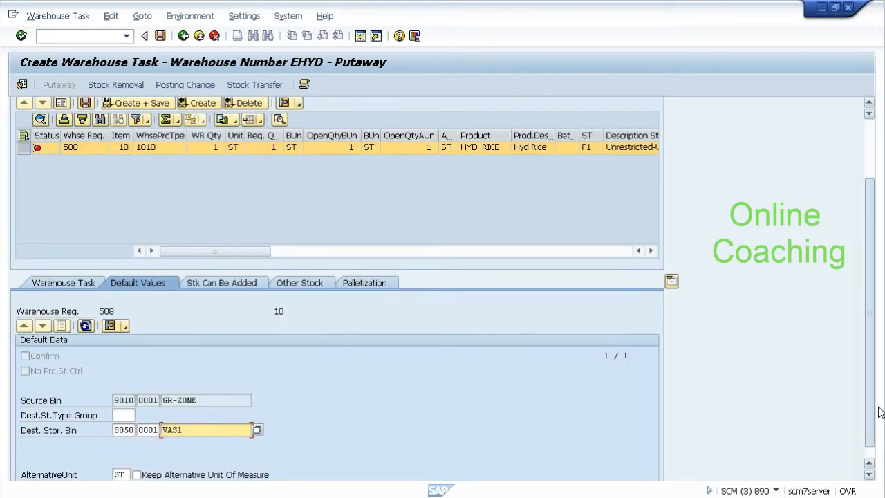
scroll(879, 412, "down", 2)
key("BackSpace")
key("BackSpace")
key("BackSpace")
key("BackSpace")
key("shift+Tab")
key("Delete")
key("Delete")
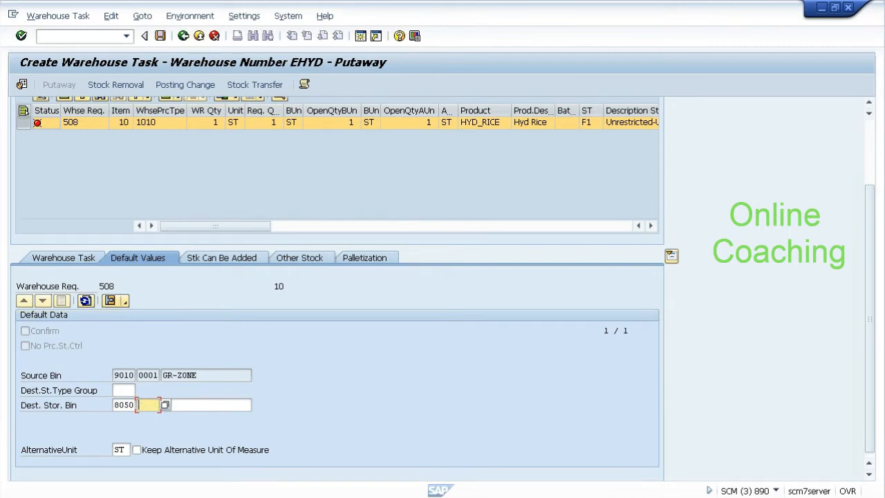
key("shift+Tab")
type("0")
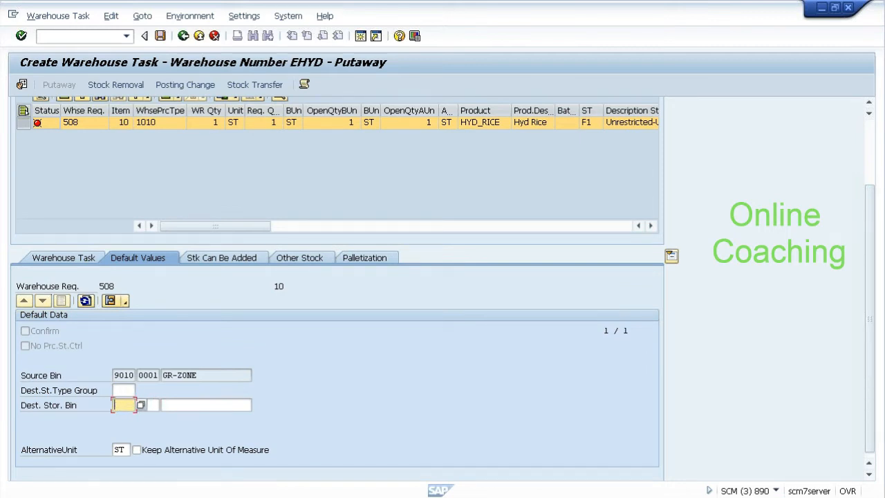
key("Tab")
key("Tab")
key("Down")
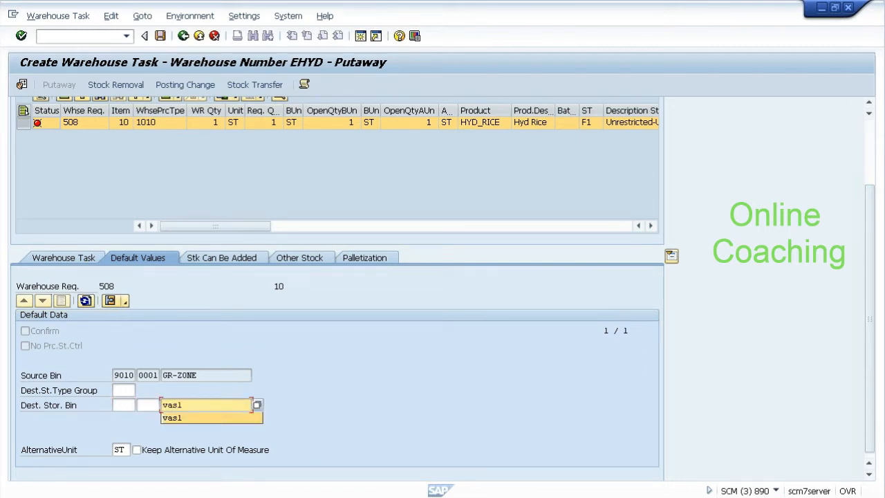
key("Return")
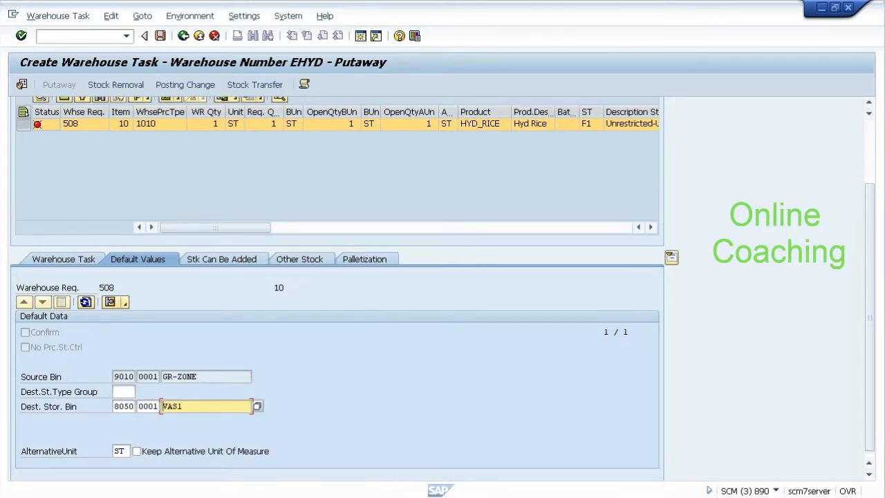
- Leave warehouse task creation without saving, reopen it for the delivery, and set the default destination storage bin to VAS1
left_click(183, 37)
left_click(184, 37)
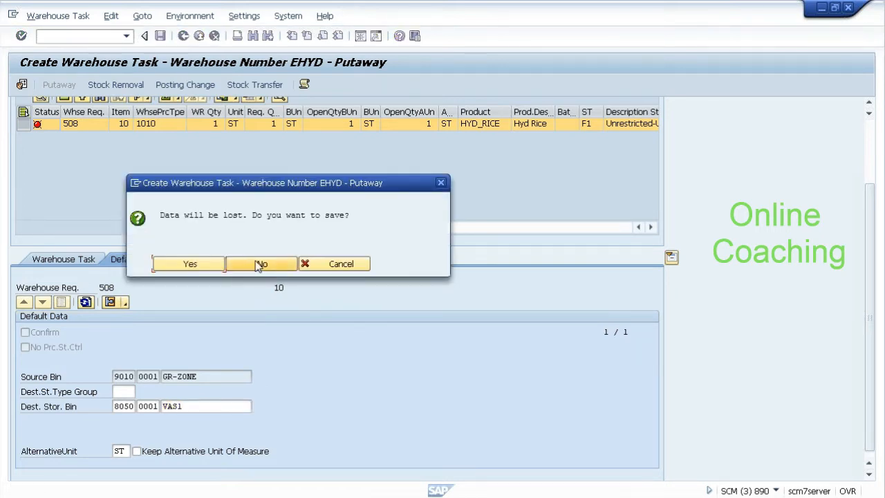
left_click(260, 264)
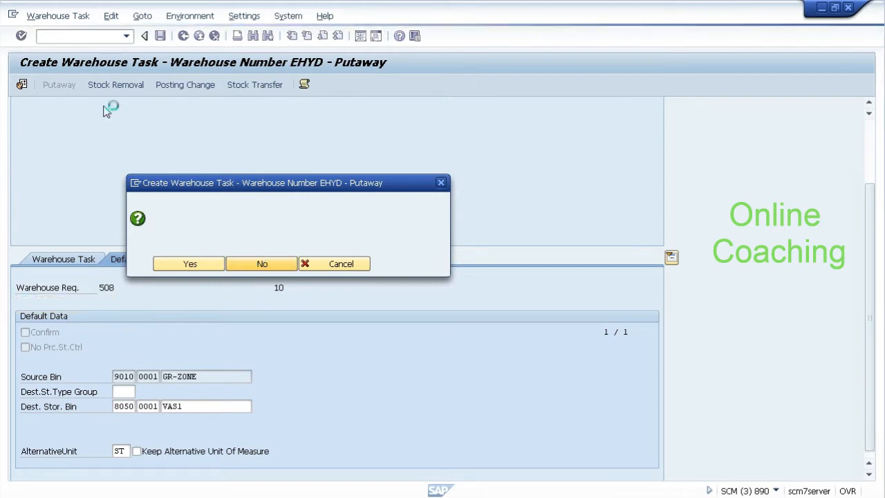
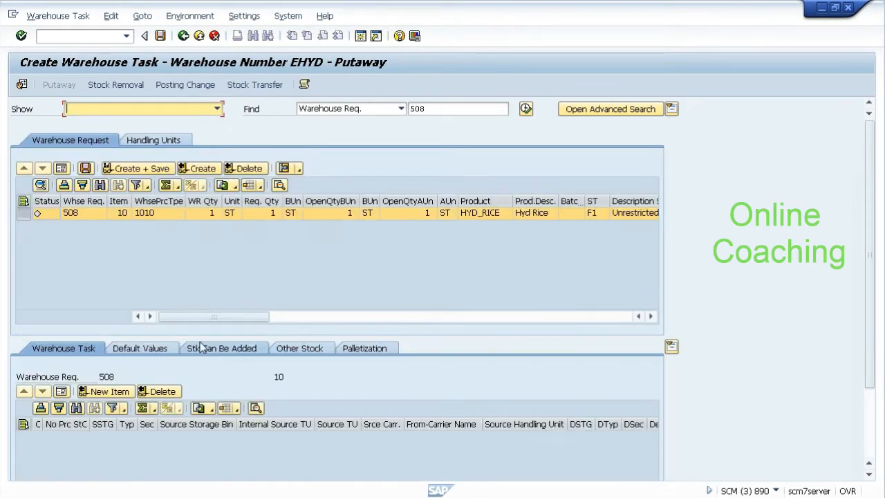
left_click(143, 351)
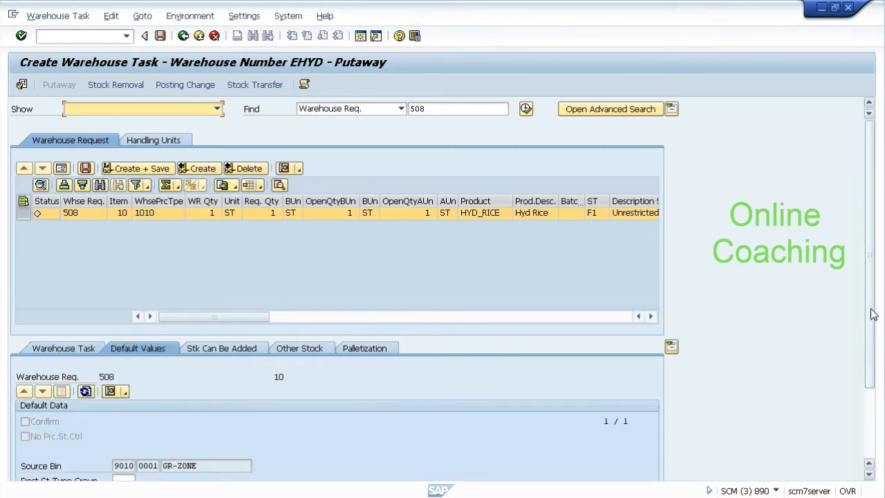
scroll(878, 363, "down", 3)
left_click(173, 402)
left_click(173, 414)
key("Return")
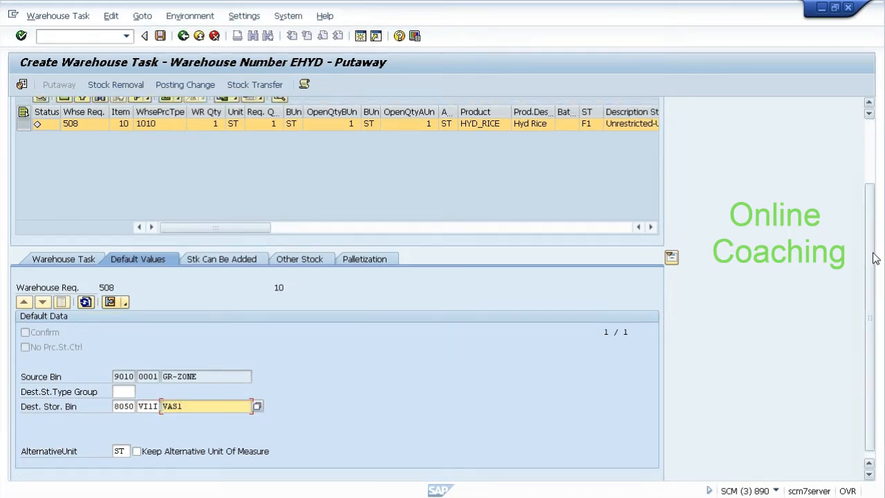
- Try to create the putaway warehouse task for HYD_RICE and examine the details of the error log
scroll(871, 248, "up", 3)
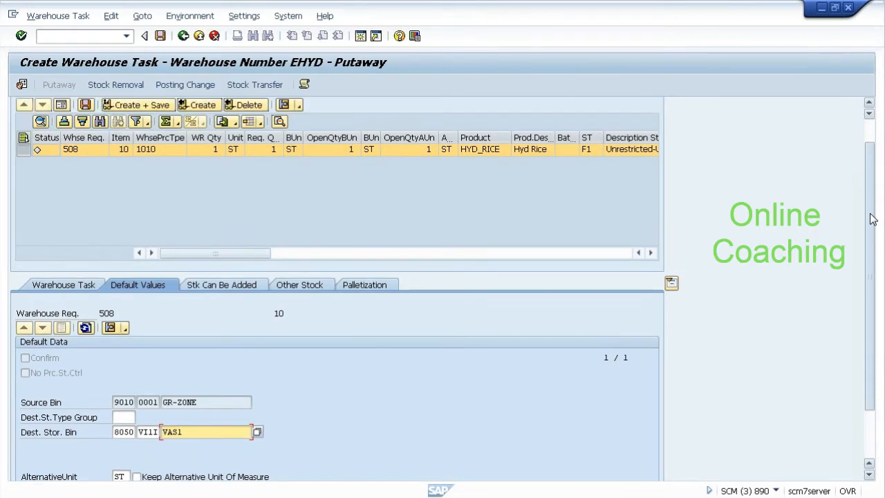
left_click(196, 146)
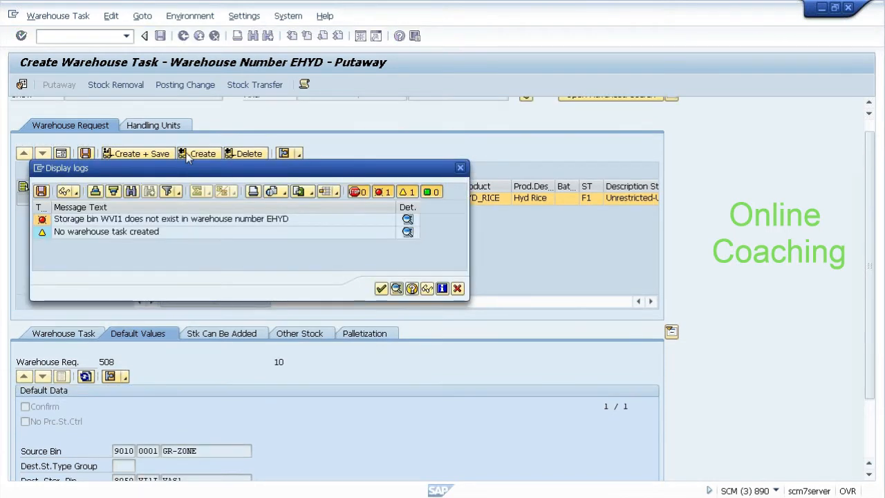
left_click(408, 219)
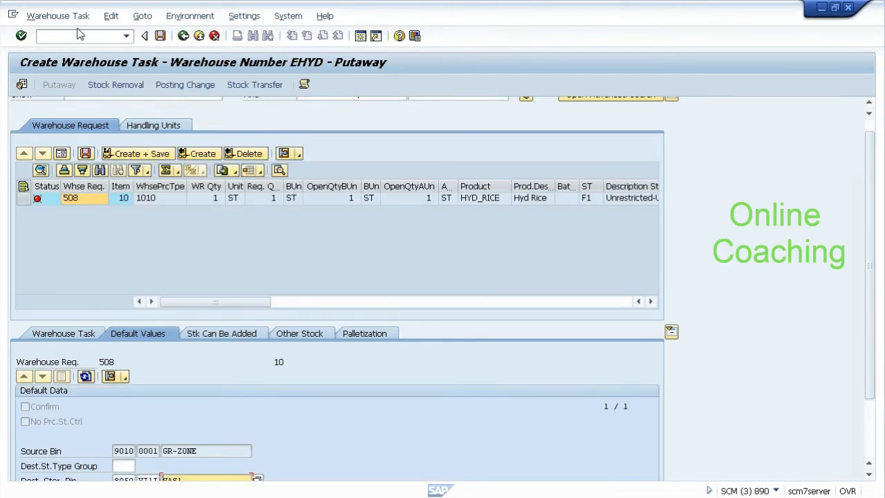
type("/n/scwm/adhu")
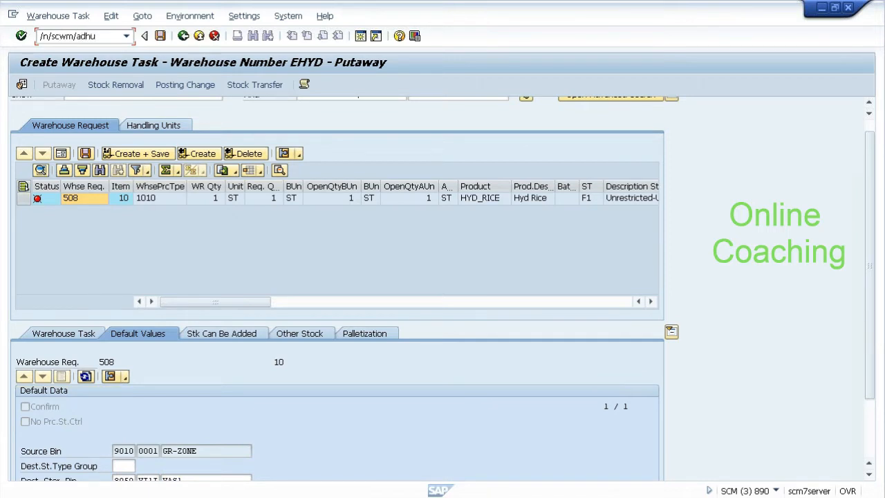
key("BackSpace")
key("BackSpace")
key("BackSpace")
key("BackSpace")
key("BackSpace")
key("BackSpace")
key("BackSpace")
- Leave warehouse task creation without saving and display the value-added service order for the delivery's HYD_RICE item
left_click(184, 36)
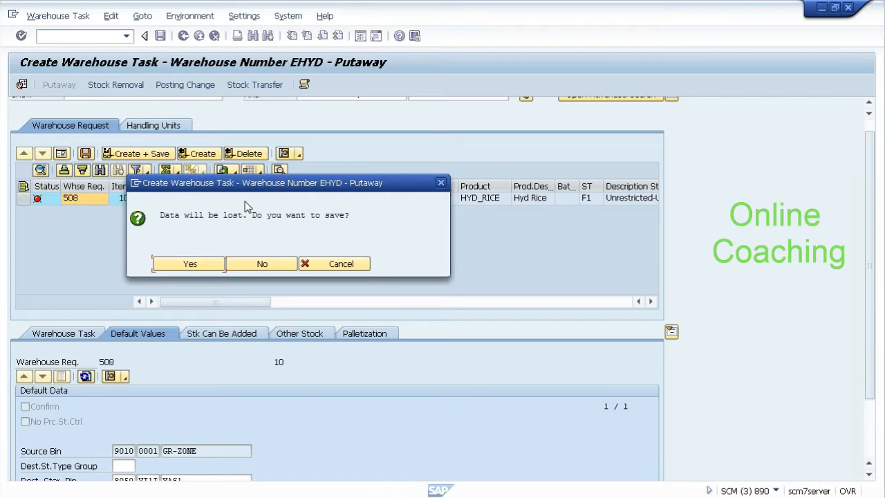
left_click(248, 268)
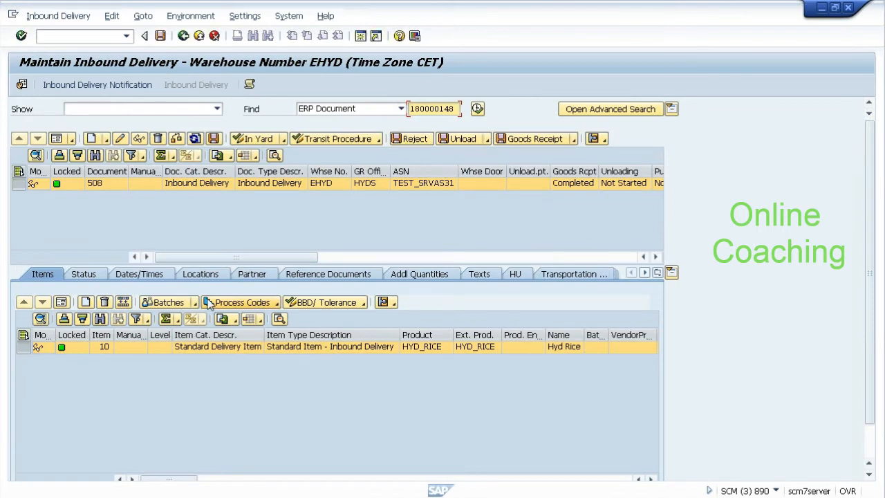
left_click(394, 304)
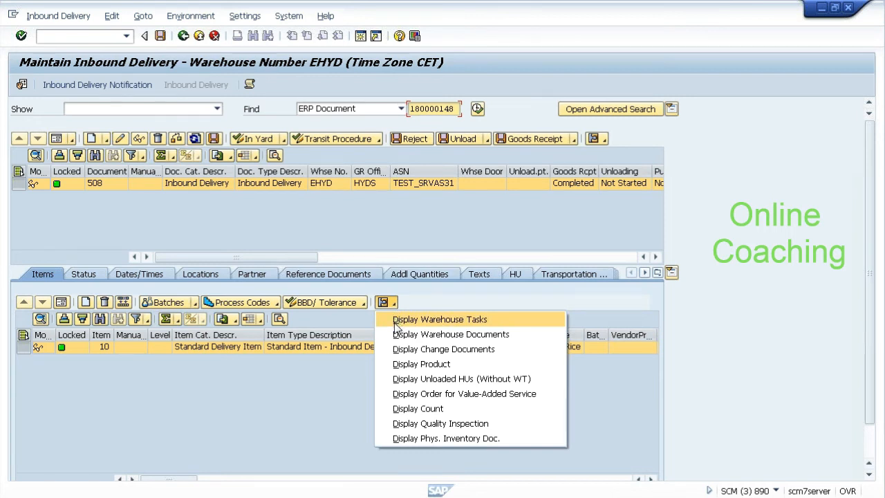
left_click(404, 393)
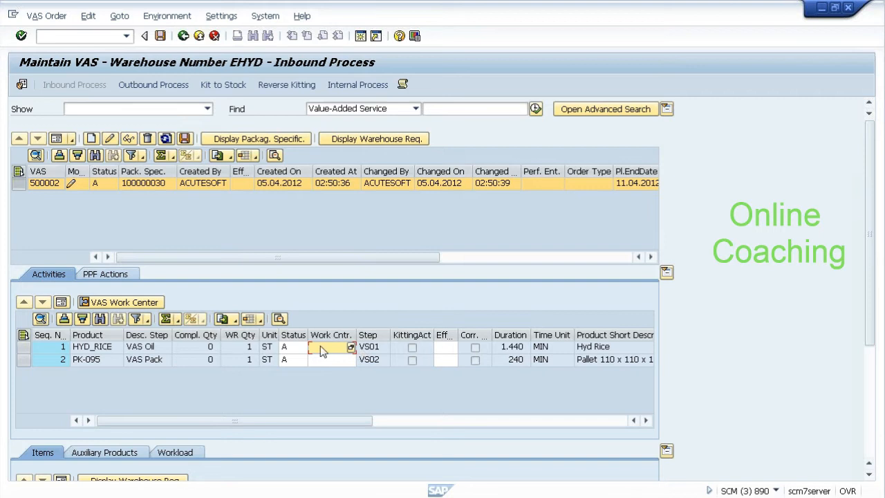
- Assign work center WVI1 to the VAS Oil activity and WVI2 to the VAS Pack activity, and save the VAS order
left_click(350, 347)
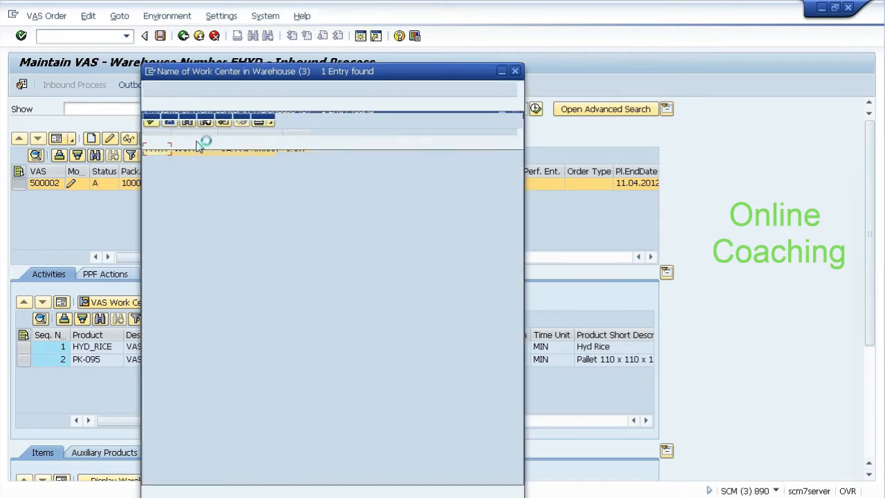
double_click(157, 151)
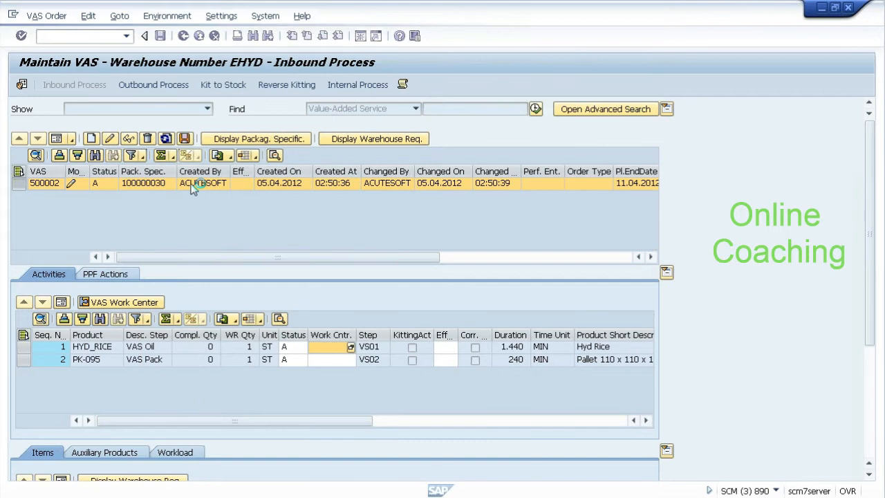
left_click(342, 360)
left_click(351, 360)
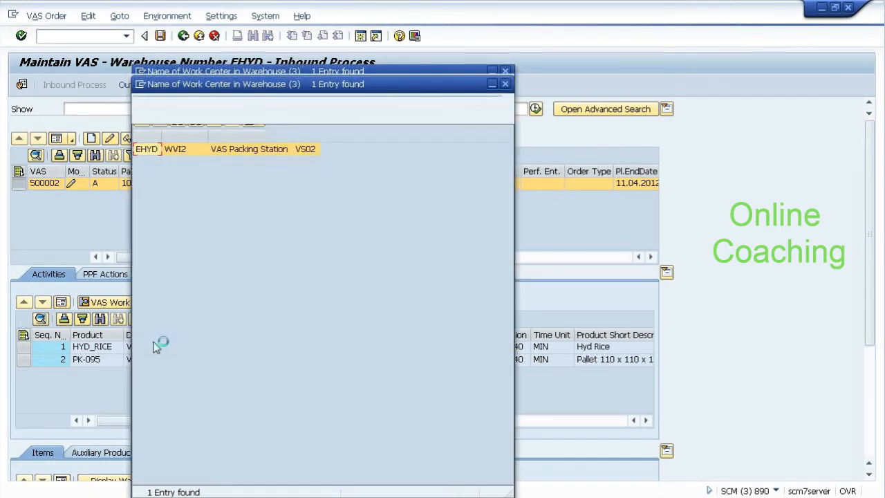
double_click(154, 151)
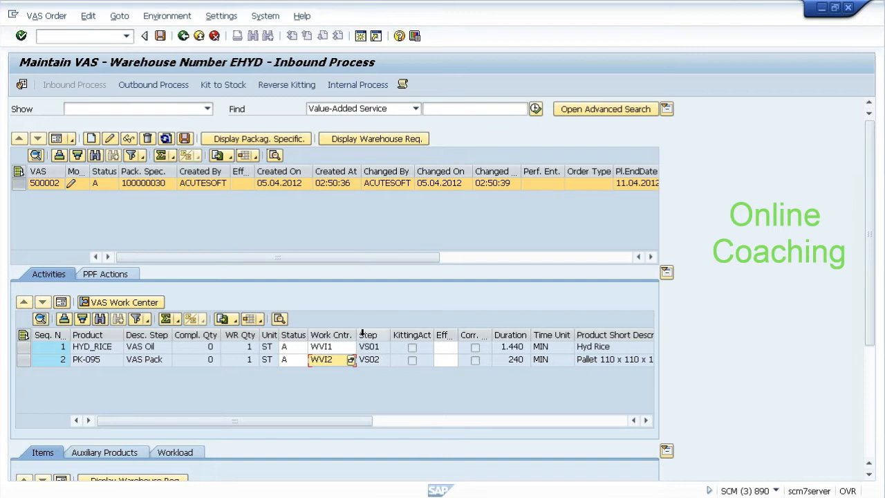
left_click(163, 39)
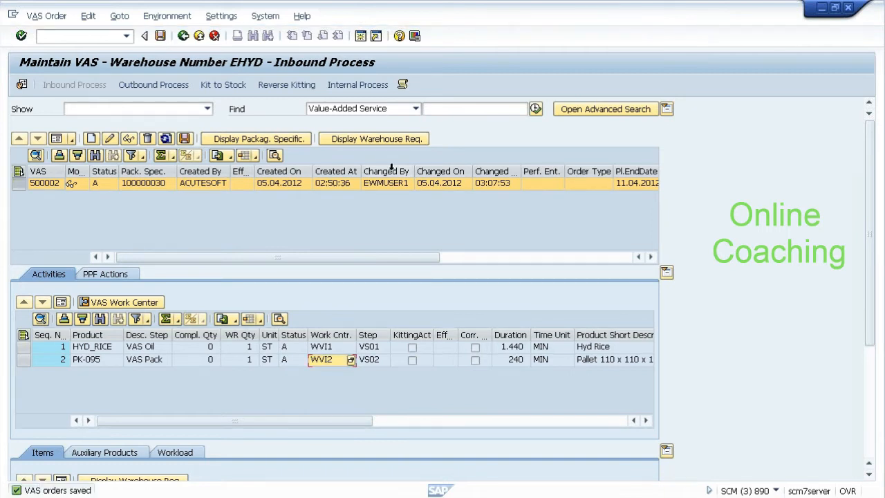
- Display the VAS order's warehouse request, and open Create Product Warehouse Task with transaction /n/scwm/adprod
left_click(377, 138)
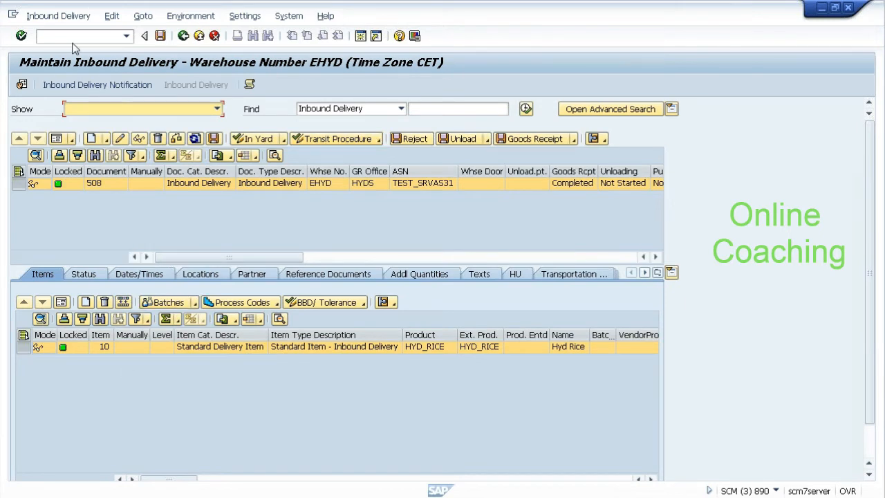
type("sc")
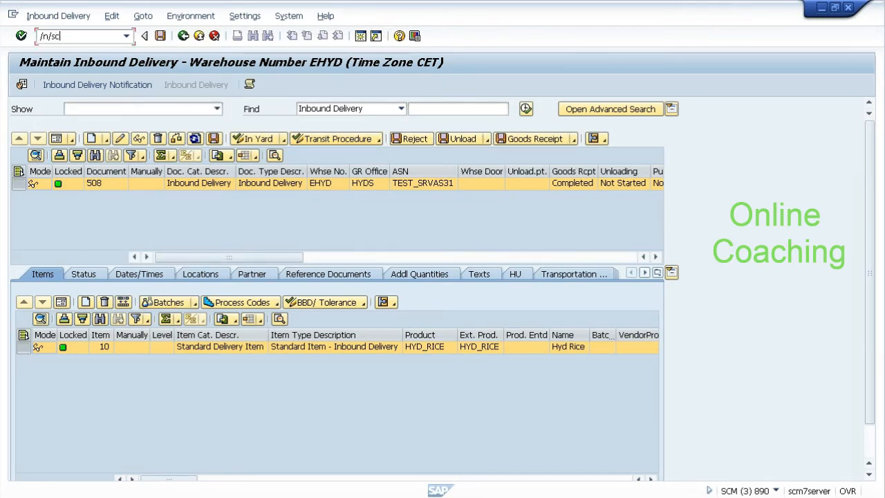
type("wm/adprod")
key("Return")
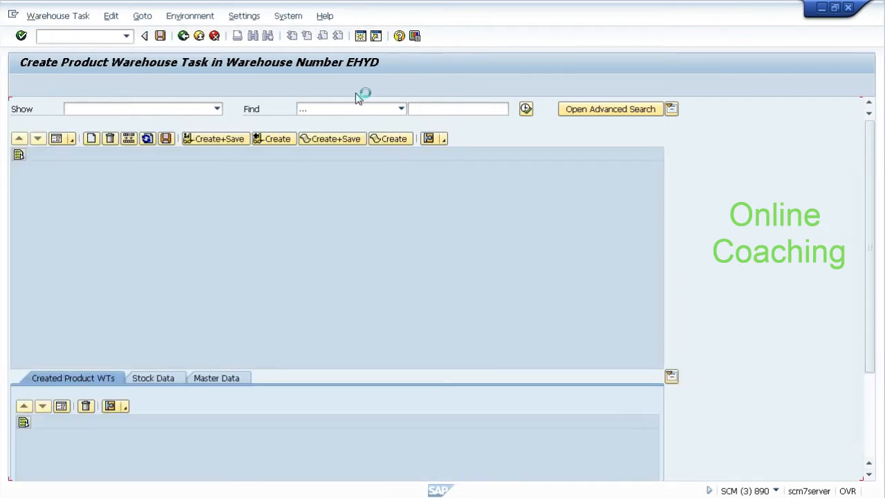
- Search for stock of product HYD_RICE and open the F1 stock line in bin GR-ZONE in form view
left_click(456, 109)
type("hyd_rice")
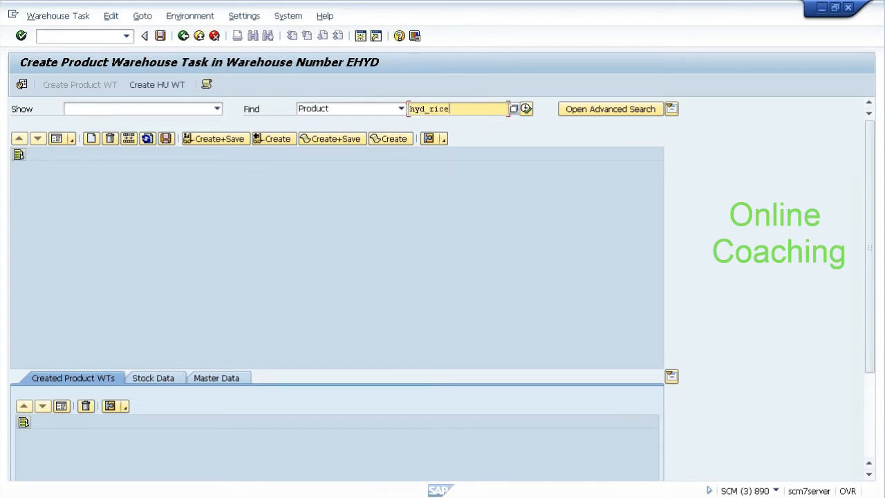
left_click(525, 108)
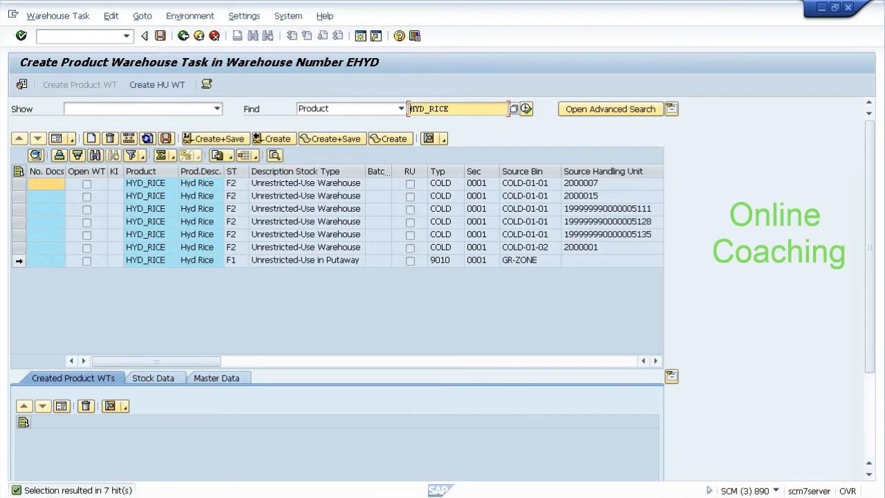
left_click(17, 262)
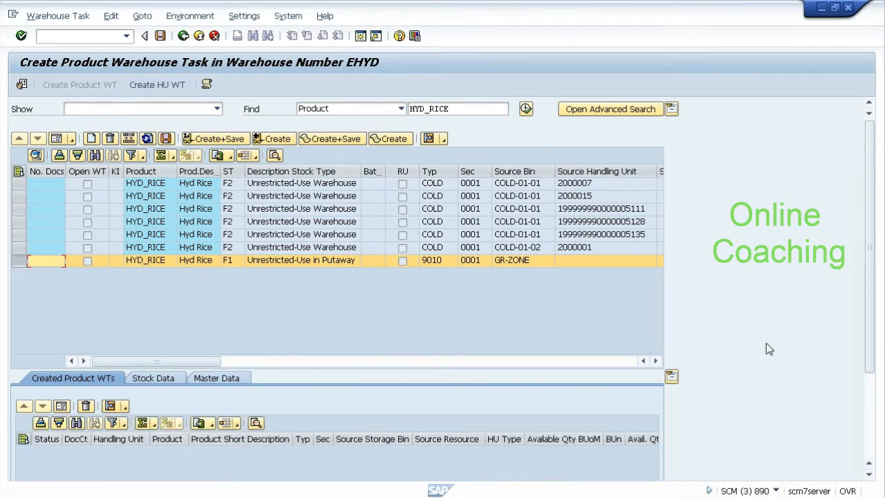
left_click(56, 139)
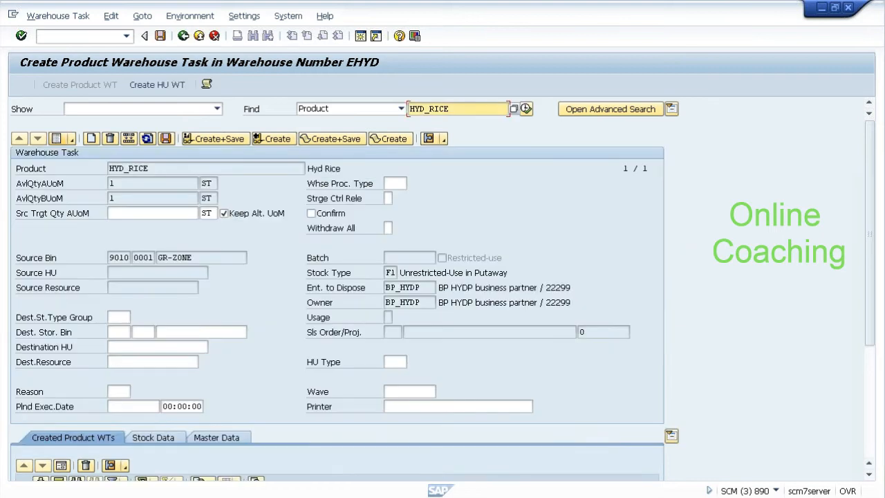
- Set the source target quantity to 1, warehouse process type to 9999 and destination bin to VAS1, and create the warehouse task
left_click(152, 213)
type("1")
left_click(395, 183)
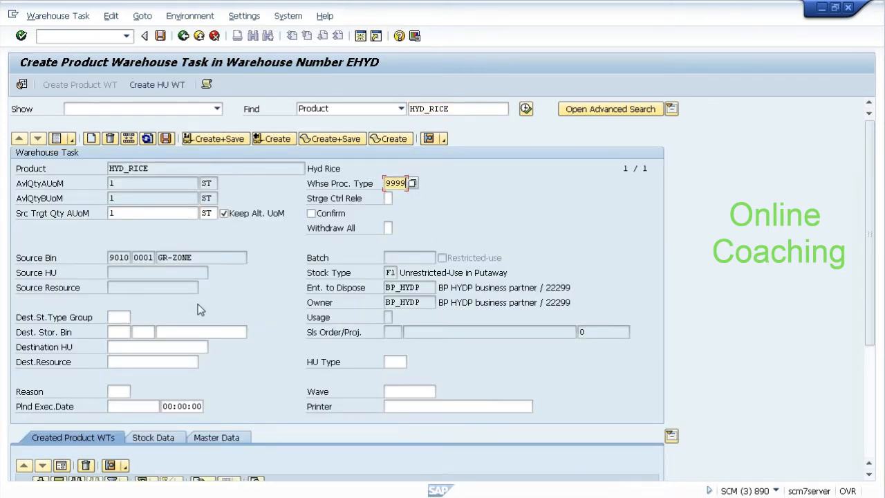
left_click(201, 332)
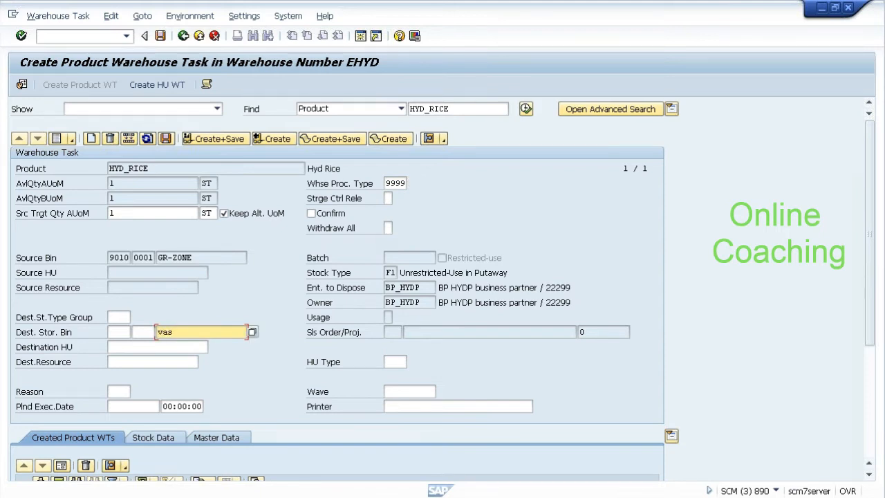
key("Return")
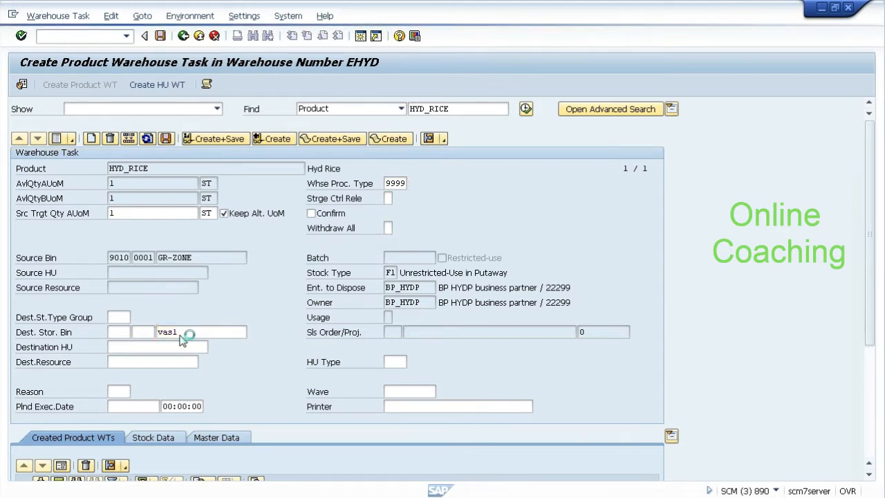
left_click(271, 140)
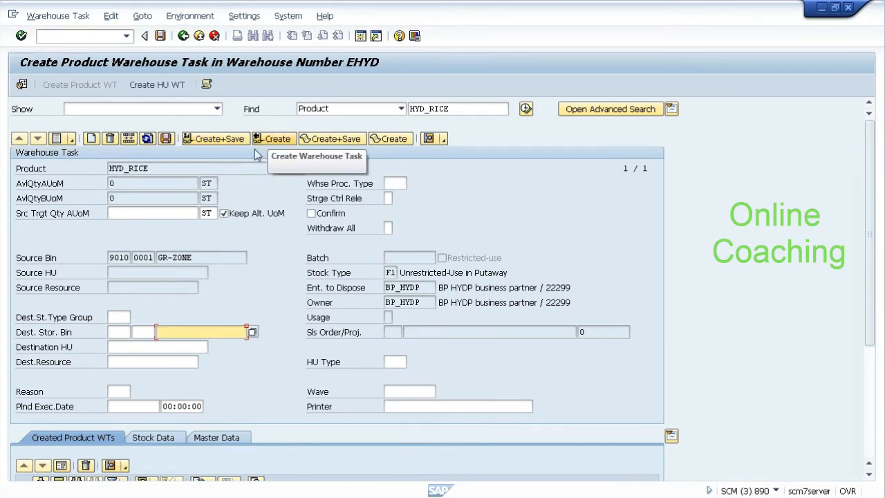
- Discard the unsaved HYD_RICE warehouse task and leave Create Product Warehouse Task without saving
left_click(221, 143)
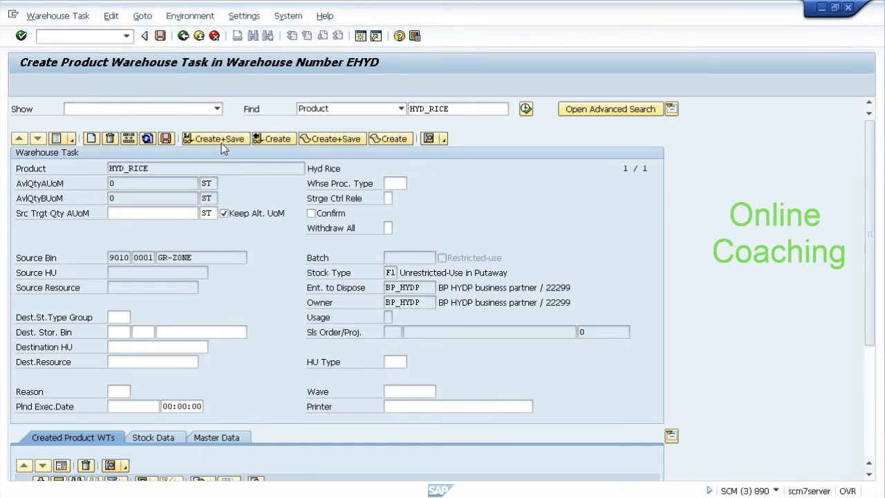
left_click(241, 266)
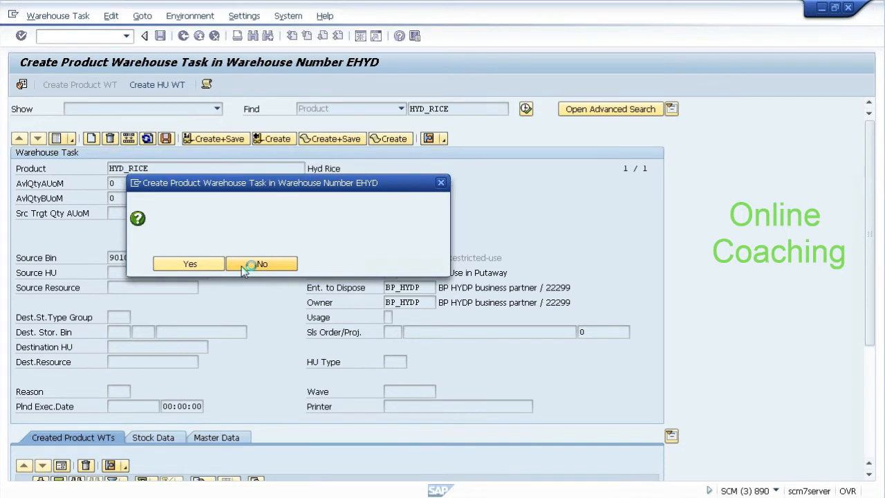
left_click(381, 274)
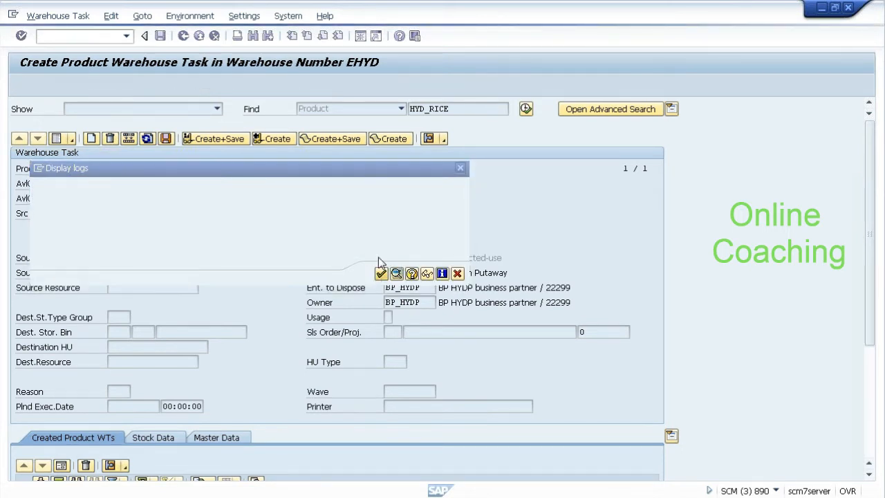
left_click(184, 37)
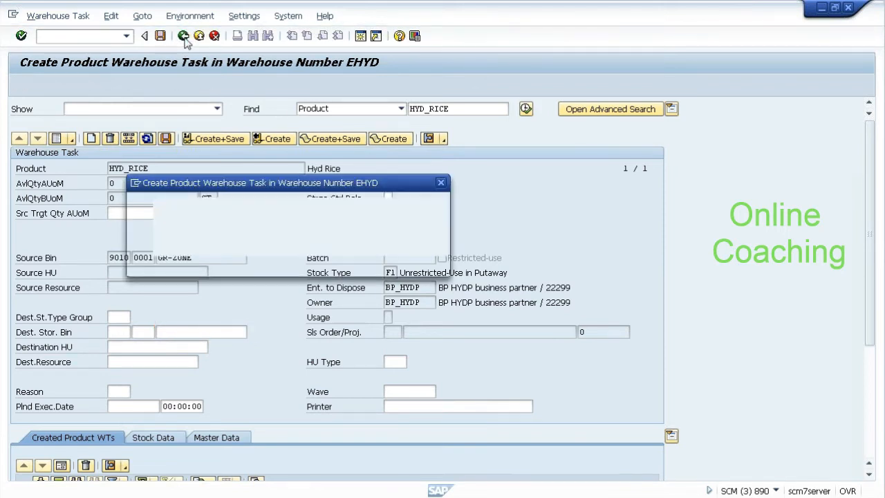
left_click(251, 265)
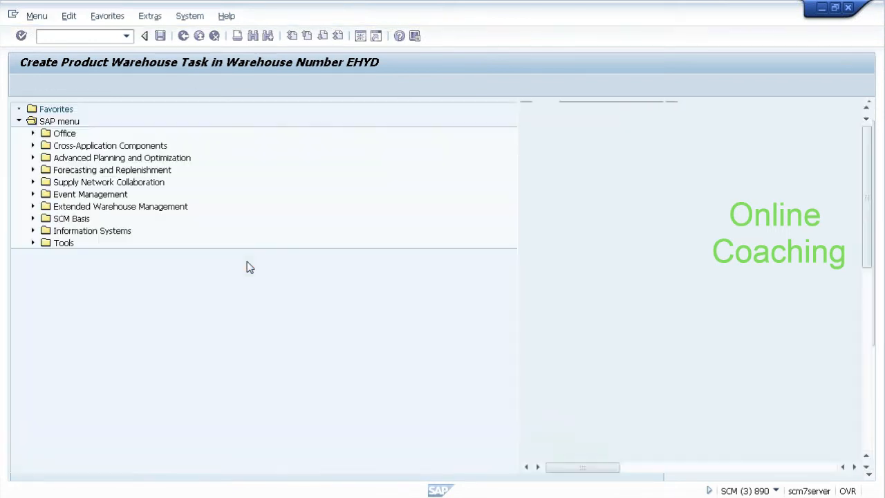
- Reopen Create Product Warehouse Task with transaction /n/scwm/adprod and search for stock of product HYD_RICE
type("/n/scwm/adprod")
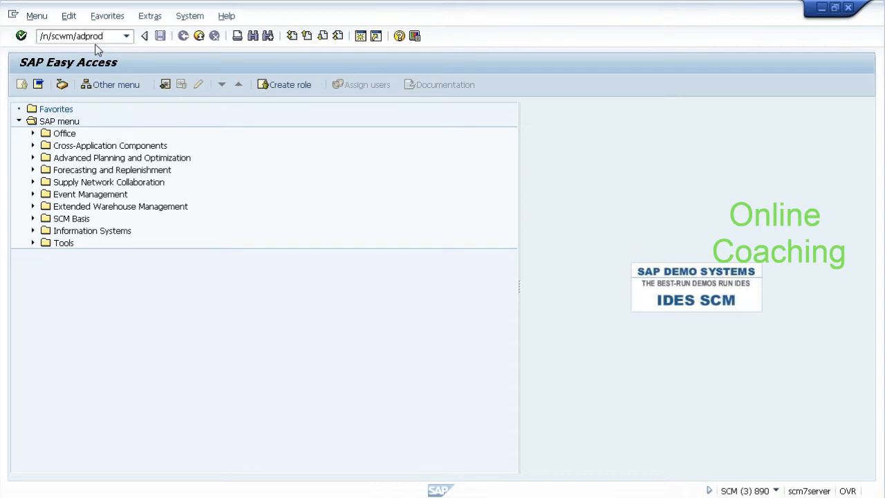
key("Return")
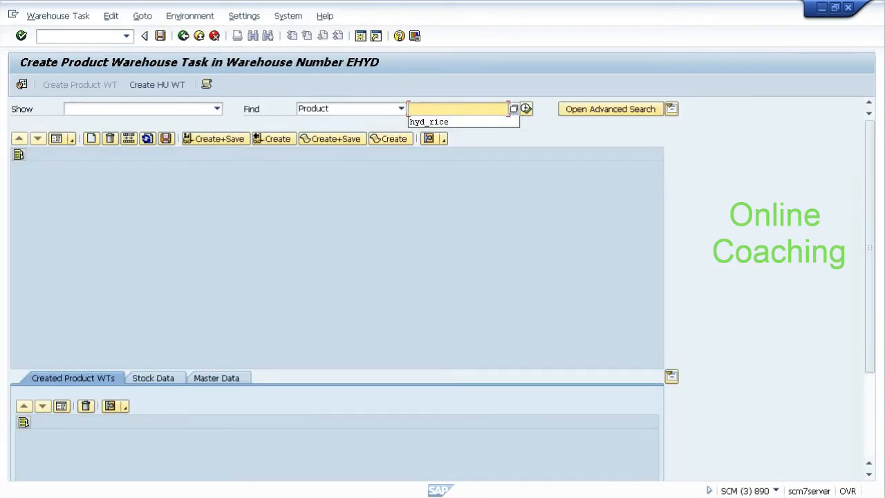
key("Down")
key("Return")
left_click(525, 109)
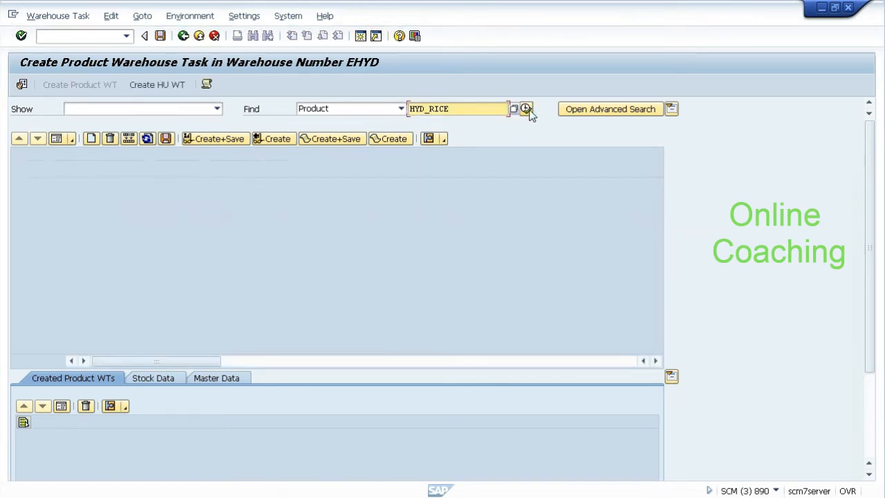
- Open the HYD_RICE stock line with stock type F1 in bin GR-ZONE in form view
left_click(18, 260)
left_click(58, 138)
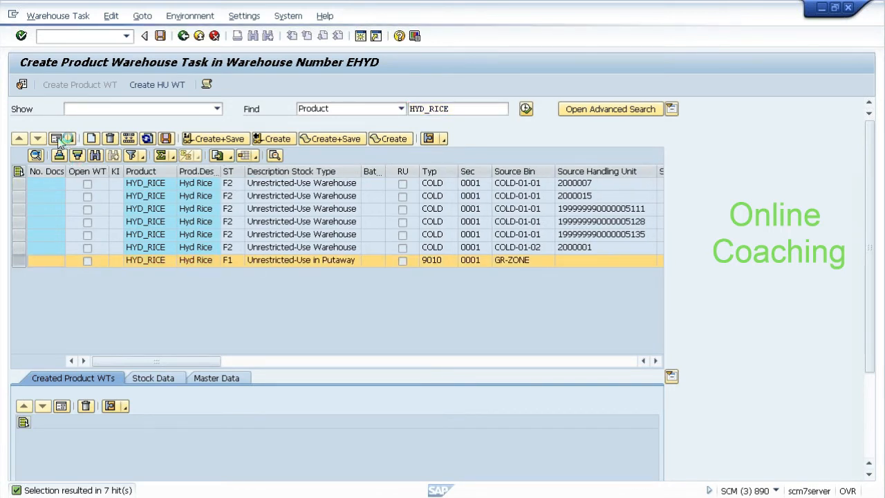
left_click(59, 139)
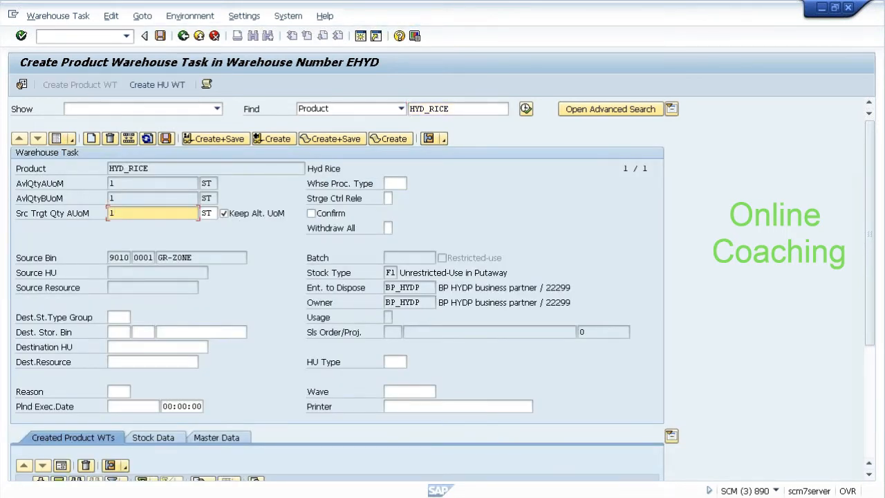
- Set the warehouse process type to 9999 (Warehouse Supervision) and mark the warehouse task for immediate confirmation
left_click(395, 183)
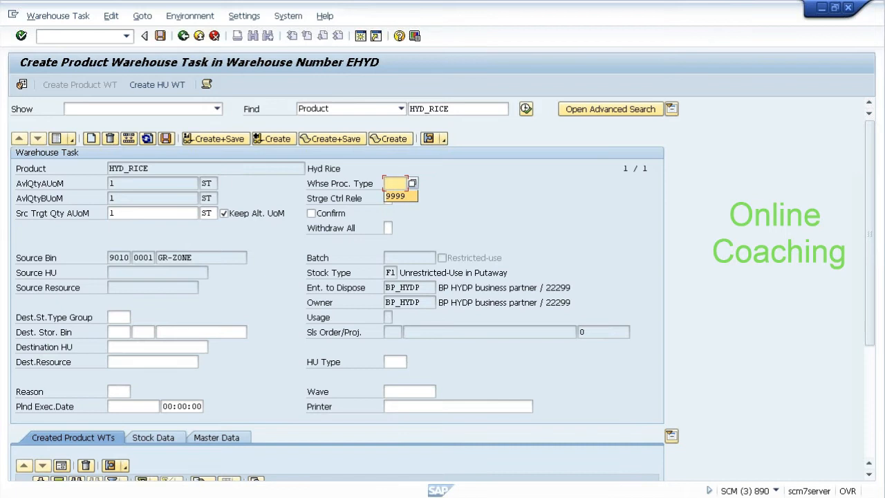
left_click(413, 186)
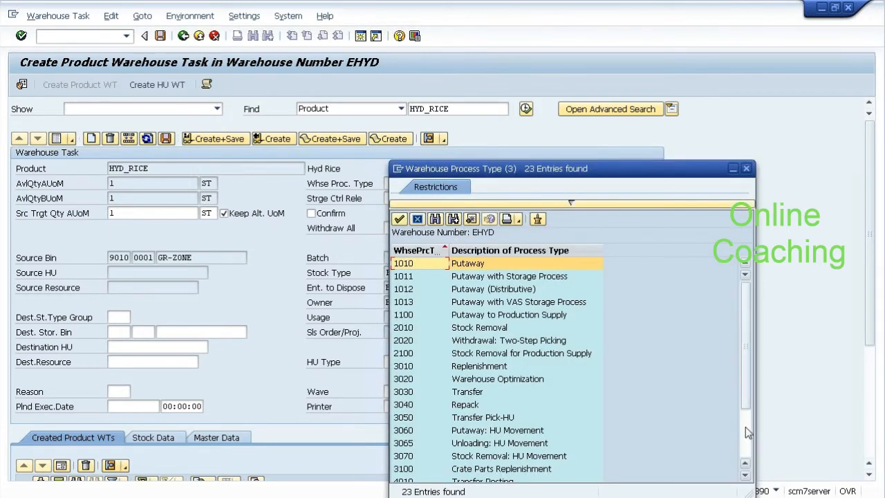
scroll(746, 427, "down", 2)
double_click(408, 468)
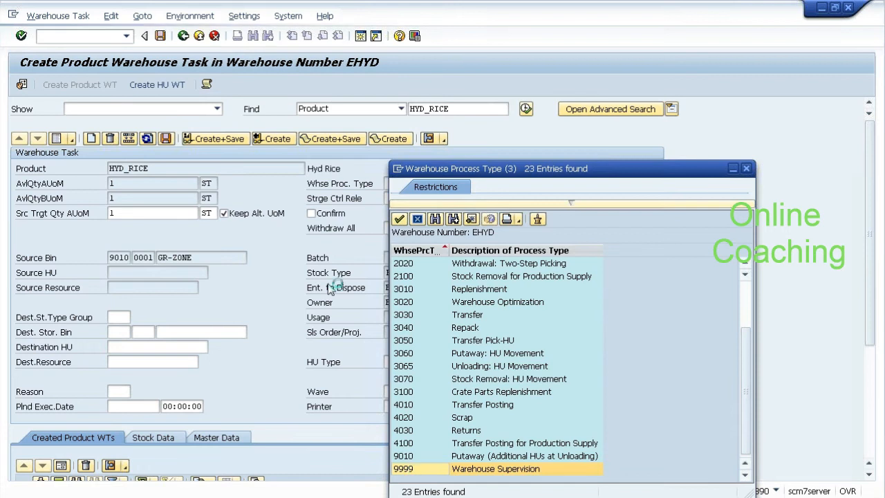
left_click(311, 213)
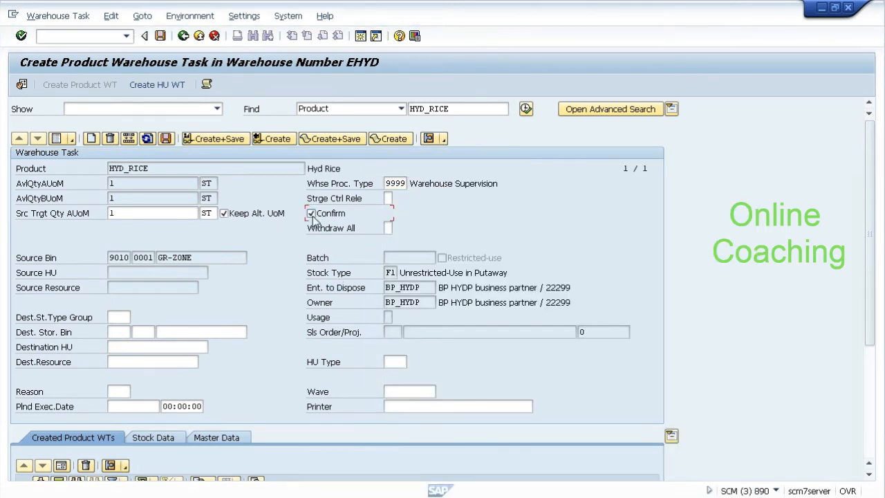
- Set the destination storage bin to VAS1, create and save the warehouse task, and close its log
left_click(159, 331)
key("Down")
key("Down")
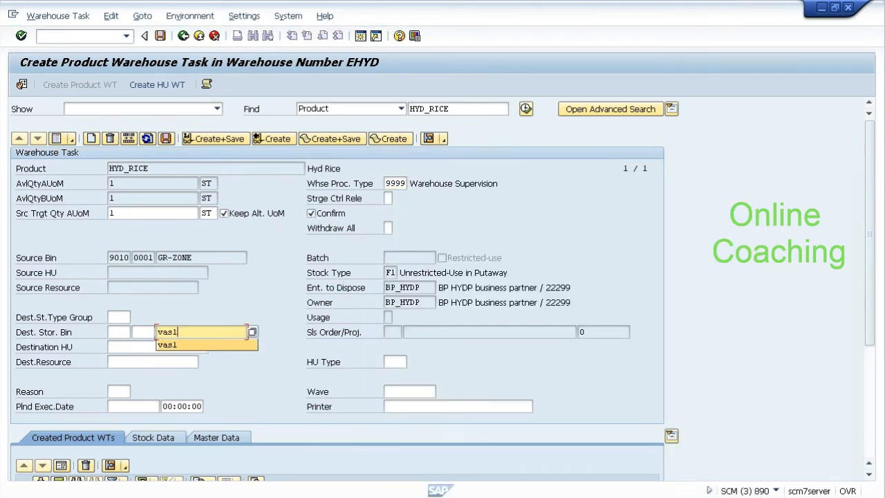
key("Return")
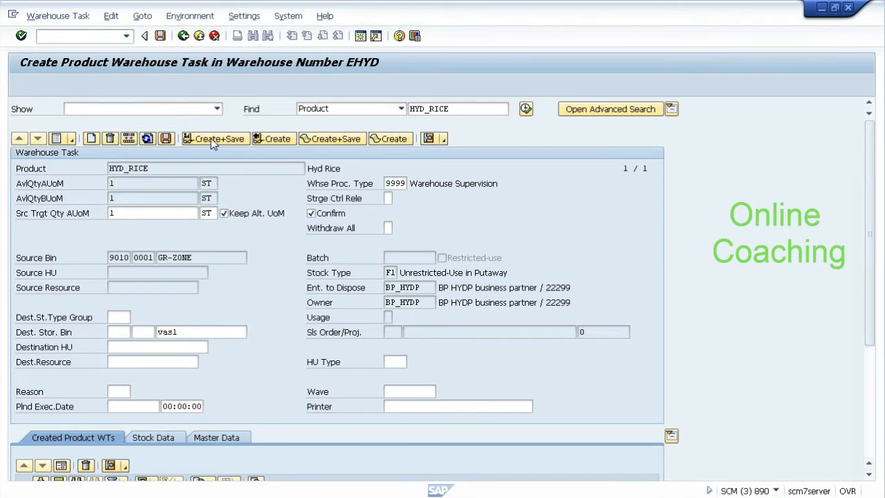
left_click(215, 140)
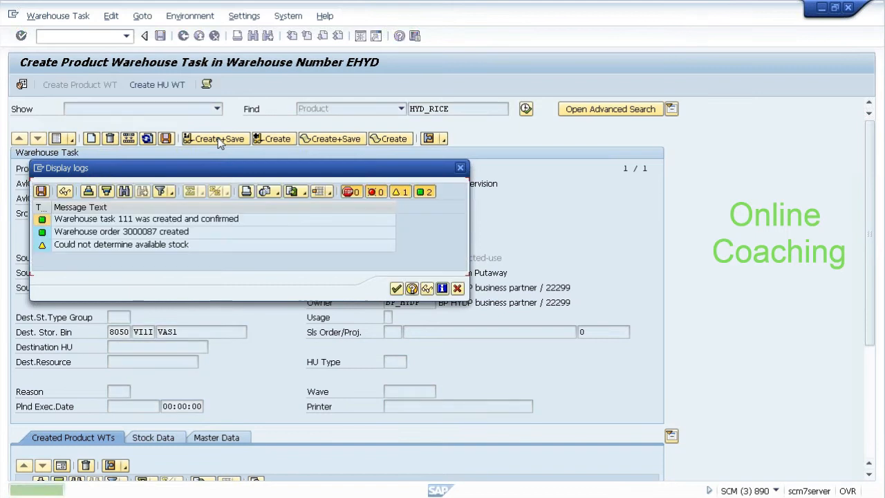
left_click(397, 289)
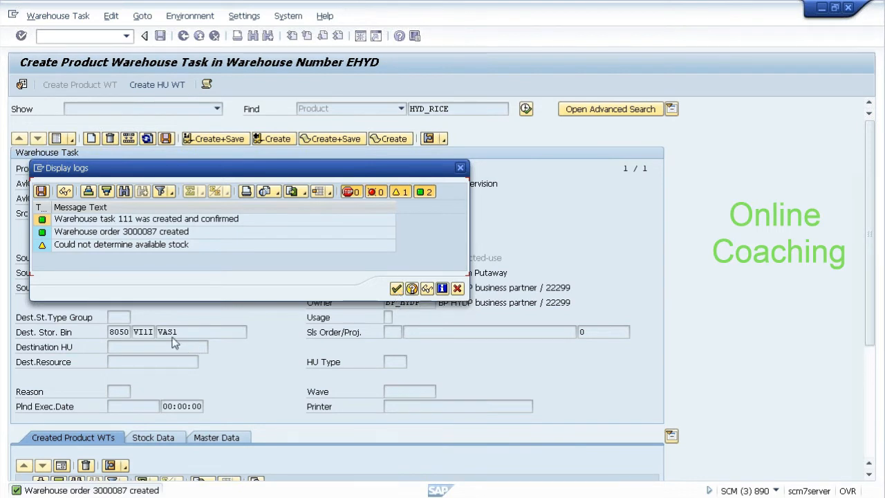
left_click(158, 235)
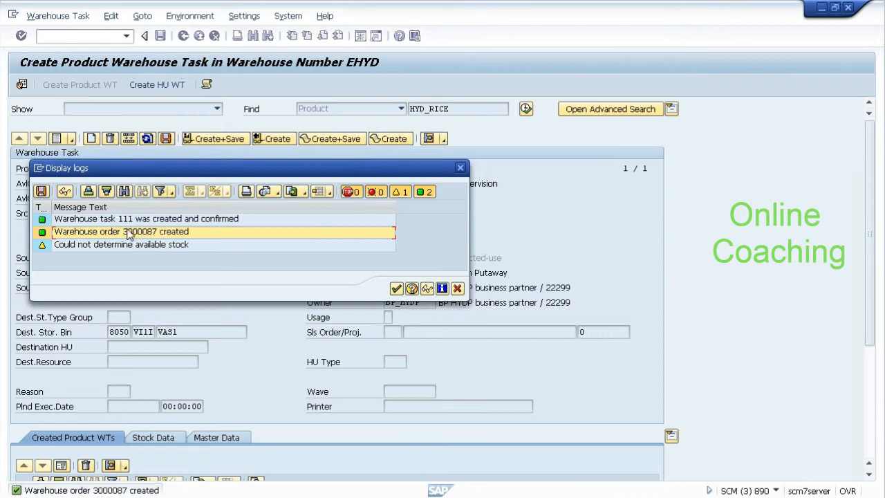
left_click(397, 289)
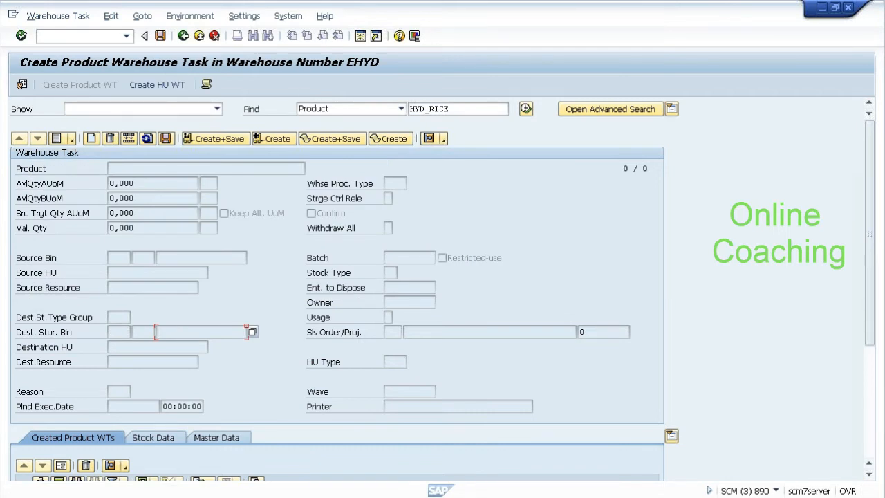
- Open the VAS order confirmation with transaction /n/scwm/vasexec and run it for work center WVI1 (VAS Oil Station)
left_click(78, 36)
type("/n/scwm/vasexec")
key("Return")
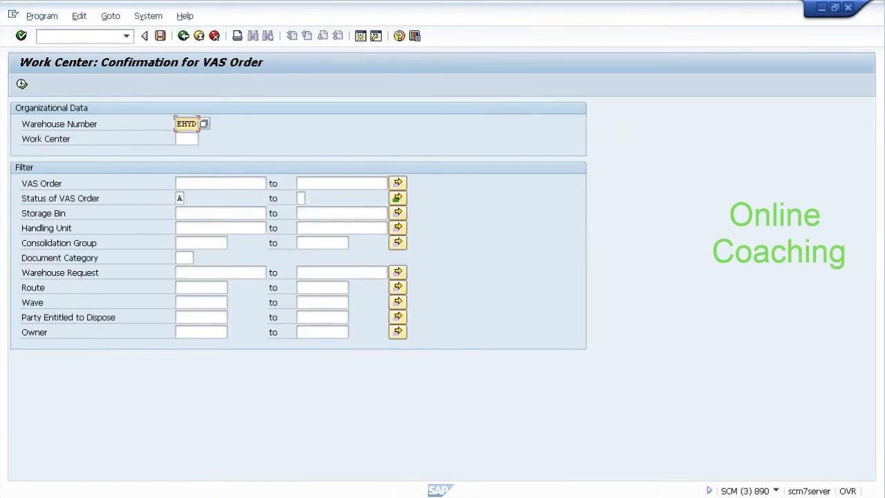
left_click(188, 138)
left_click(204, 138)
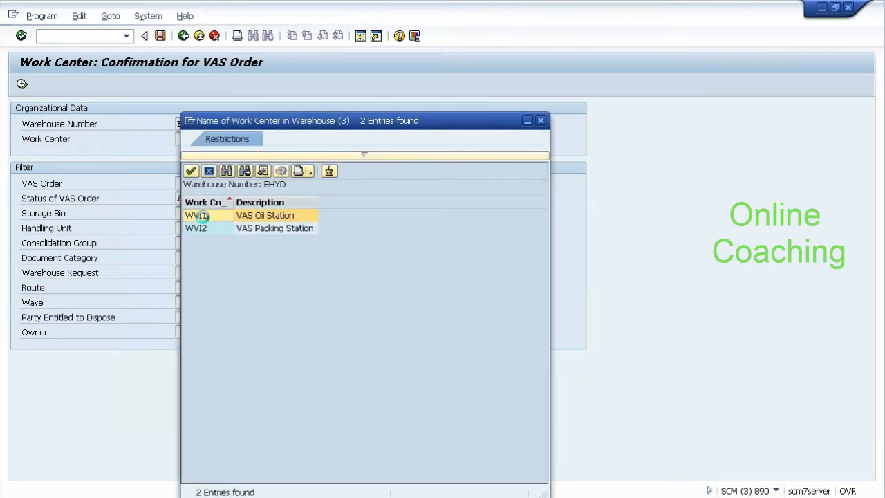
double_click(197, 215)
left_click(22, 85)
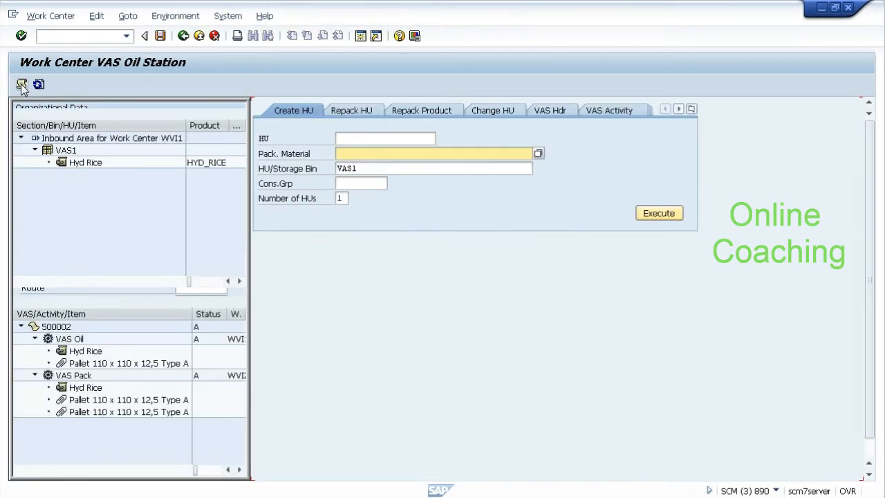
- Examine the Hyd Rice stock in bin VAS1 and widen the tree area to check the VAS activities' work centers
left_click(66, 150)
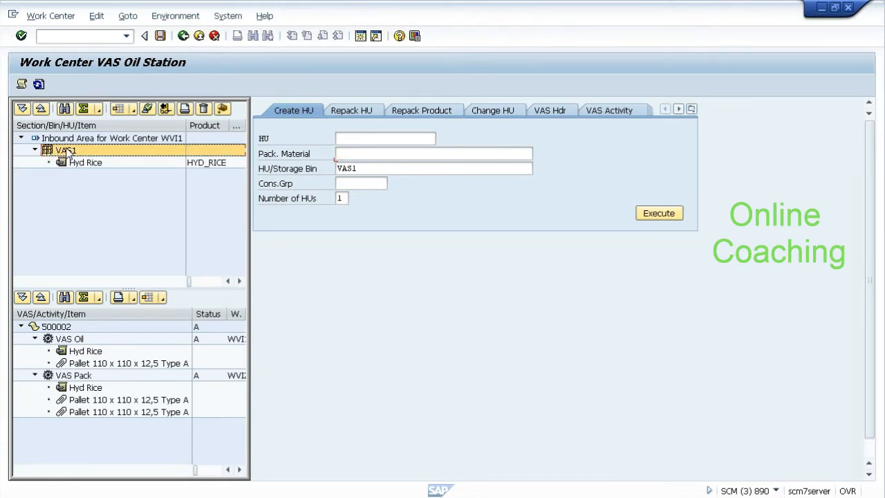
left_click(198, 165)
double_click(198, 165)
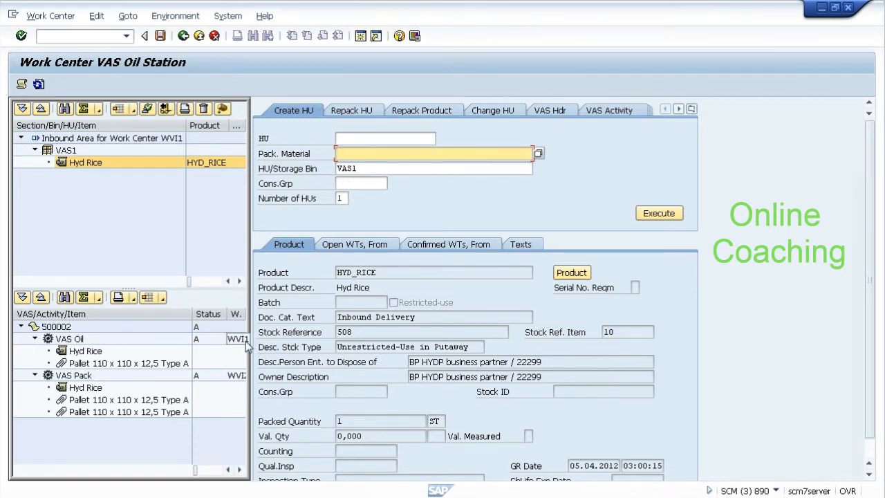
left_click_drag(249, 330, 346, 333)
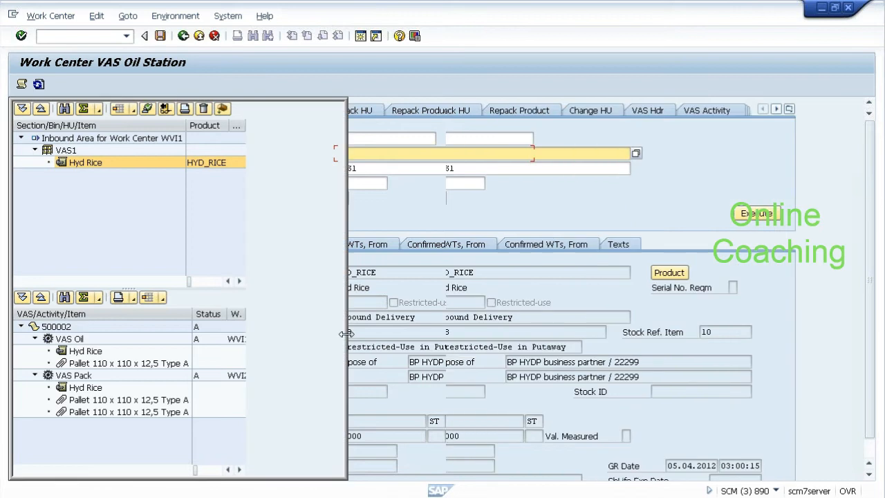
left_click(245, 377)
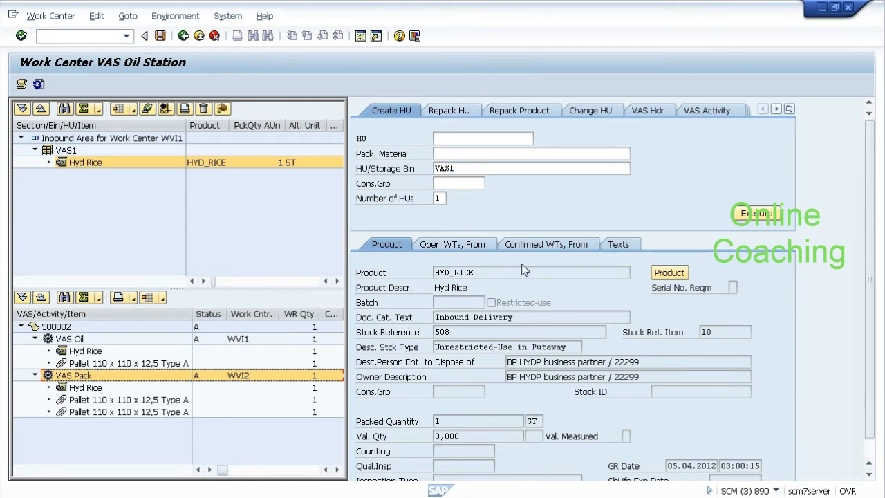
- Open the VAS Oil activity, select its HYD_RICE product line and start the activity
left_click(62, 340)
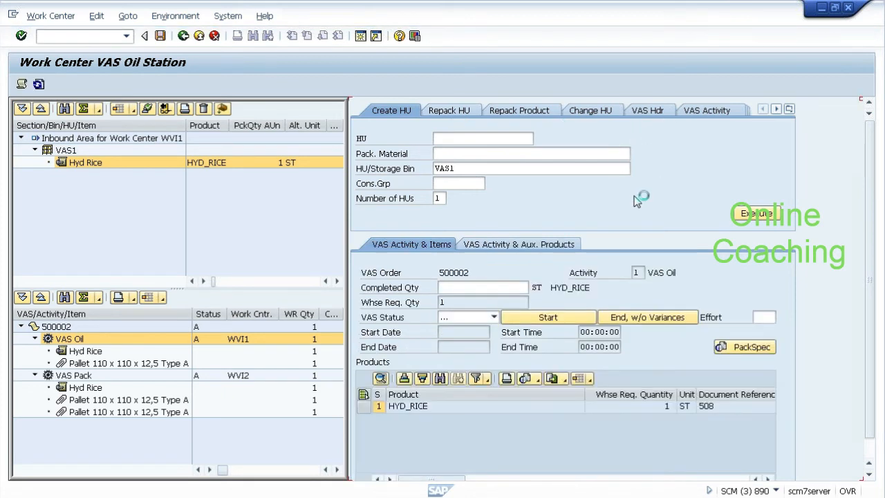
left_click(363, 406)
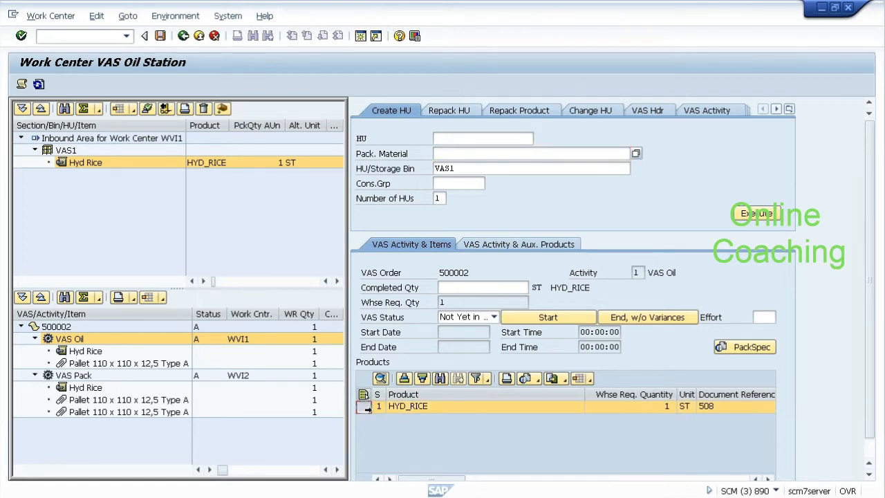
left_click(533, 319)
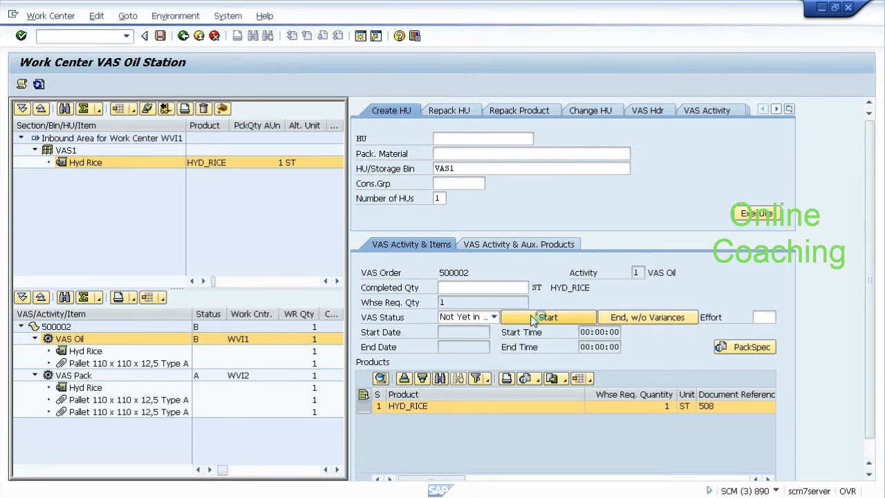
left_click(532, 319)
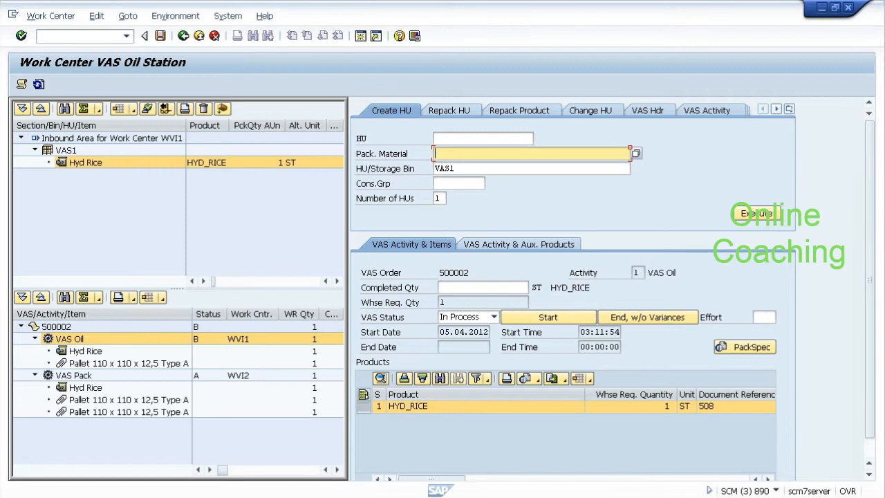
- End the VAS Oil activity without variances
left_click(483, 287)
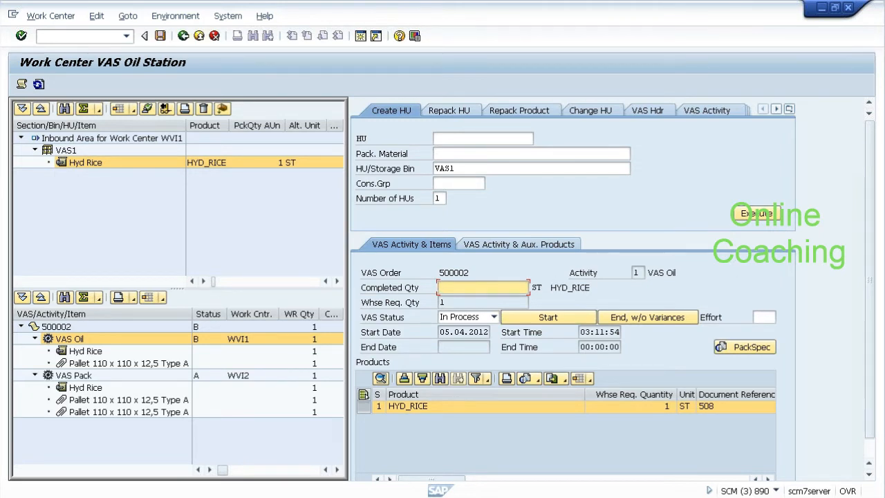
left_click(755, 315)
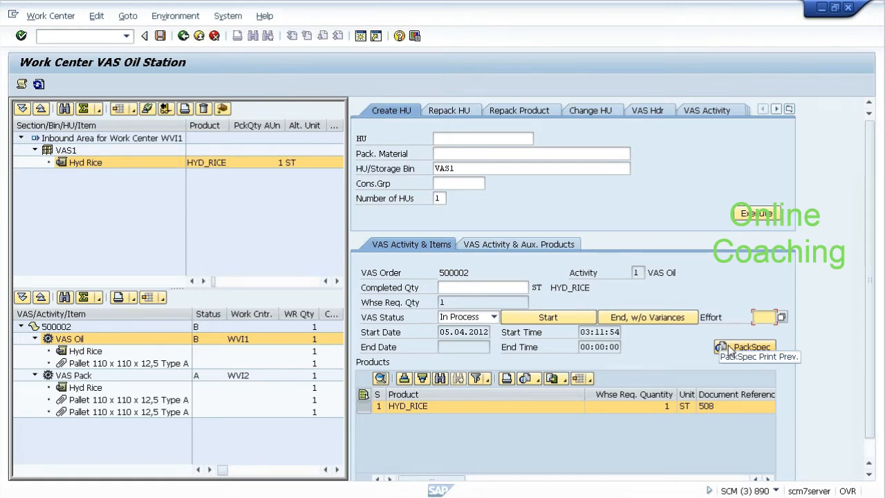
left_click(648, 322)
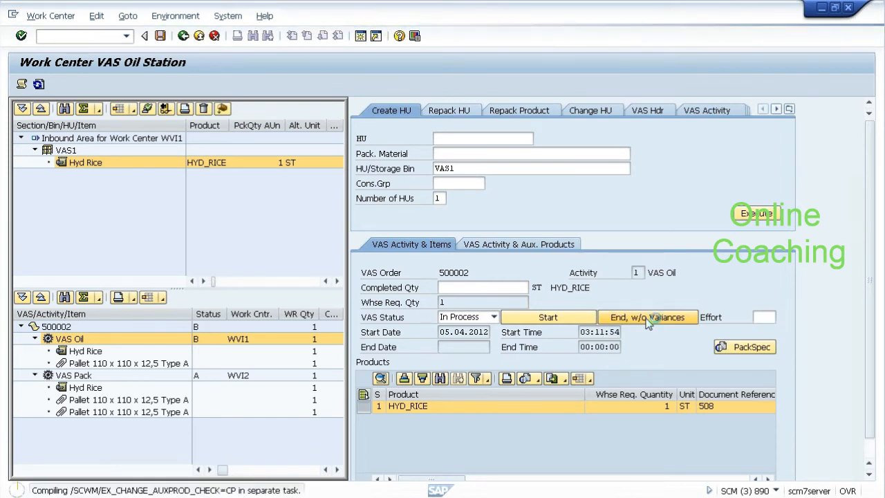
left_click(646, 318)
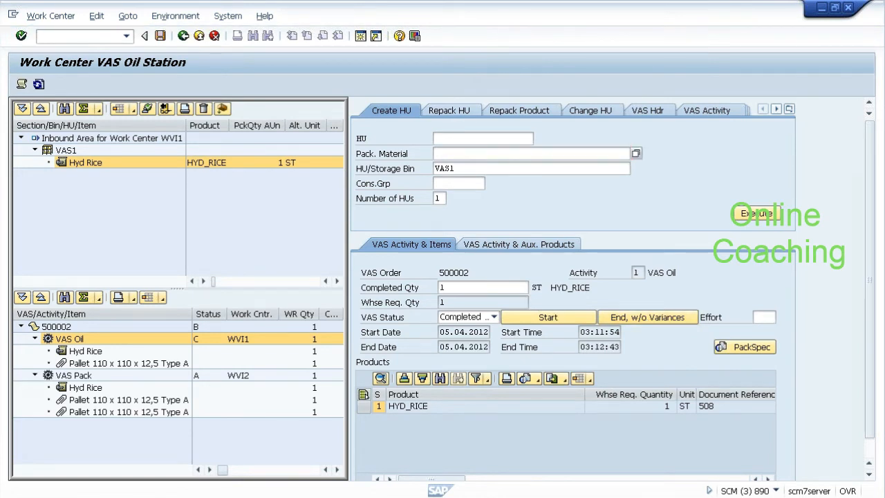
- Review the VAS Oil activity's auxiliary product PK-095 and its quantity to be consumed, and save the confirmation
left_click(483, 287)
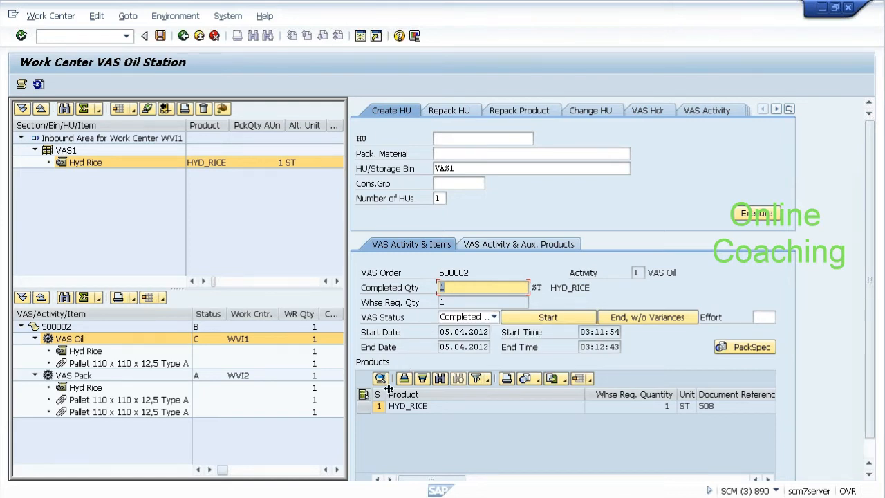
left_click(363, 406)
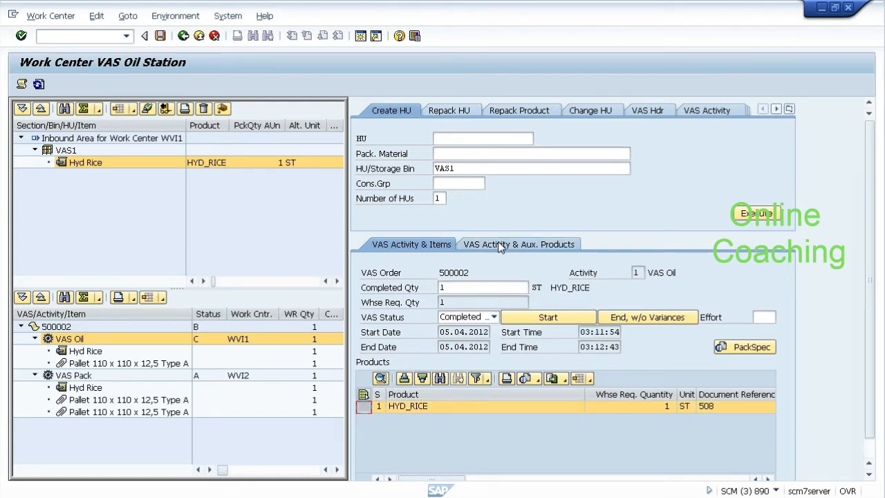
left_click(501, 245)
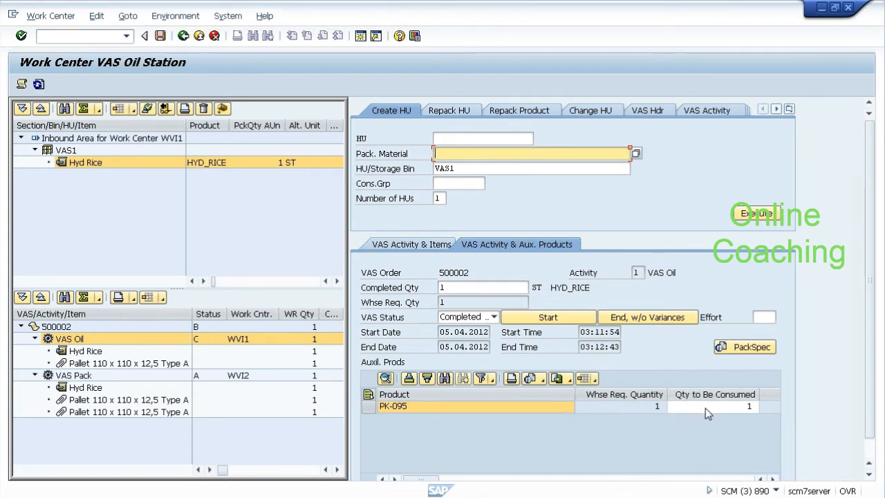
left_click(735, 411)
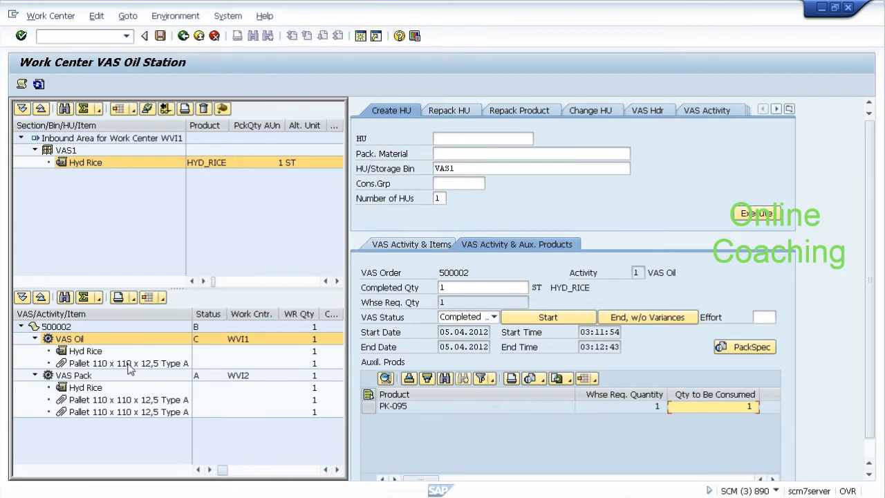
left_click(749, 408)
left_click(752, 406)
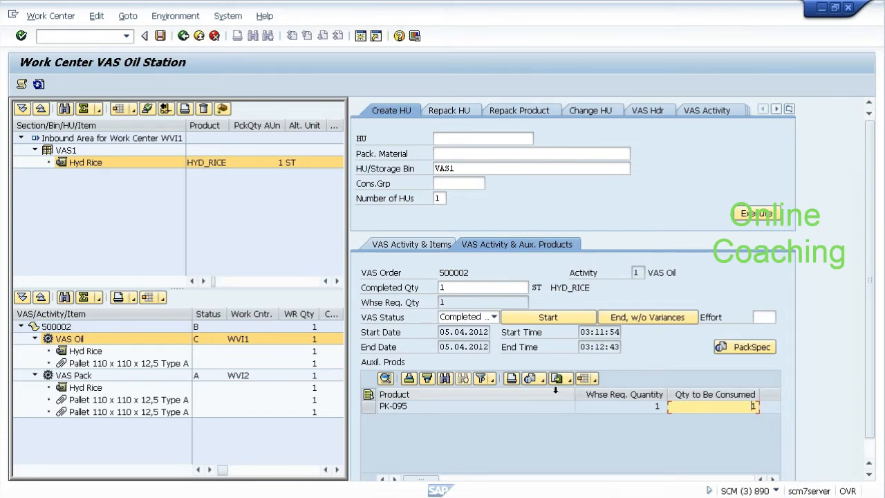
left_click(492, 409)
left_click(639, 409)
left_click(731, 408)
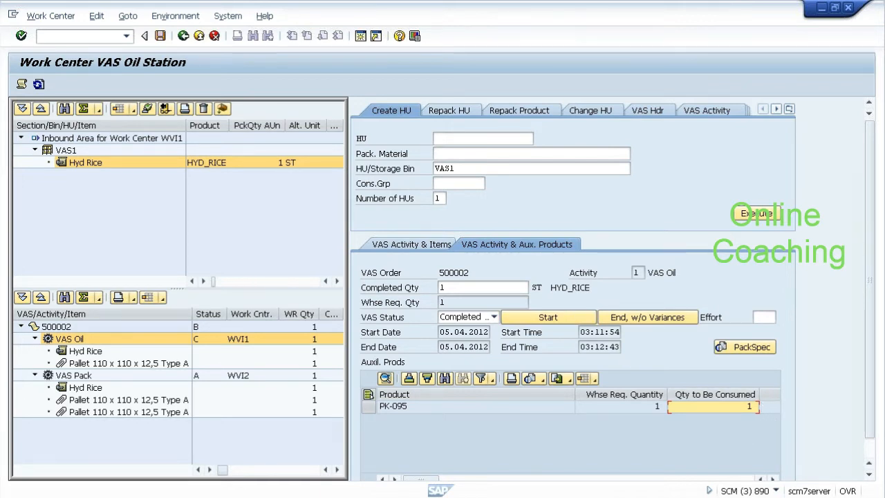
left_click(160, 36)
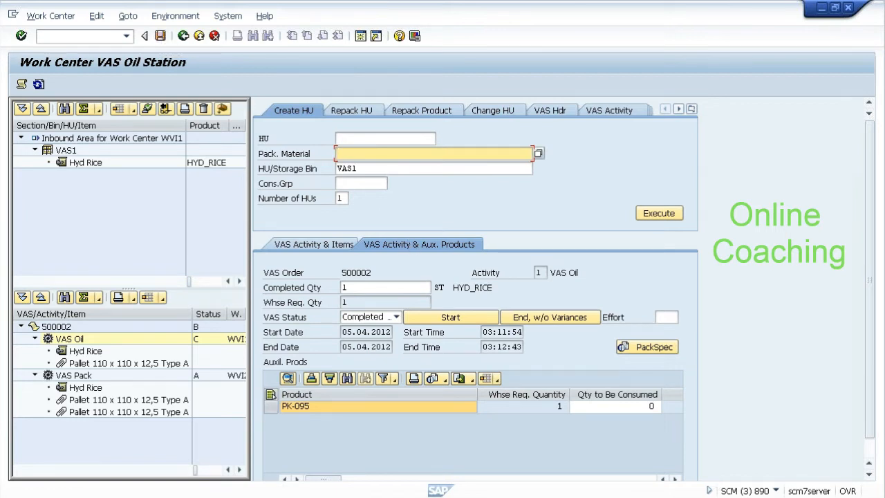
- Show the transaction code in the status bar
left_click(775, 490)
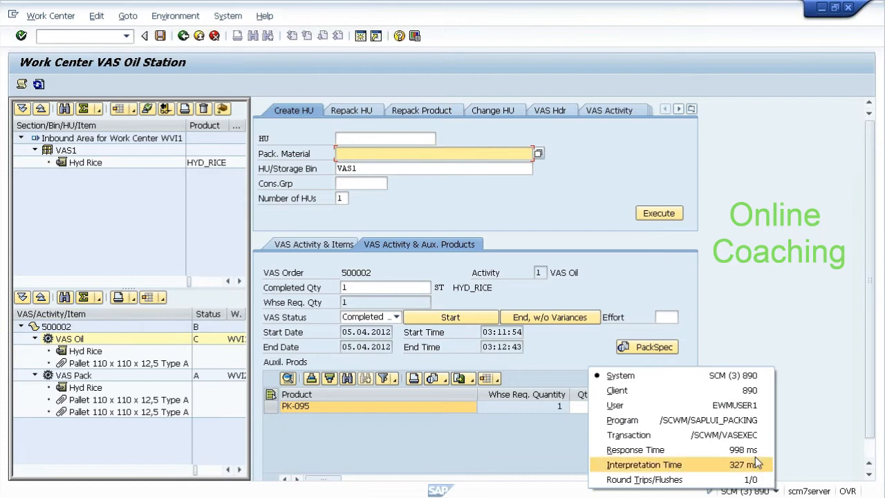
left_click(733, 435)
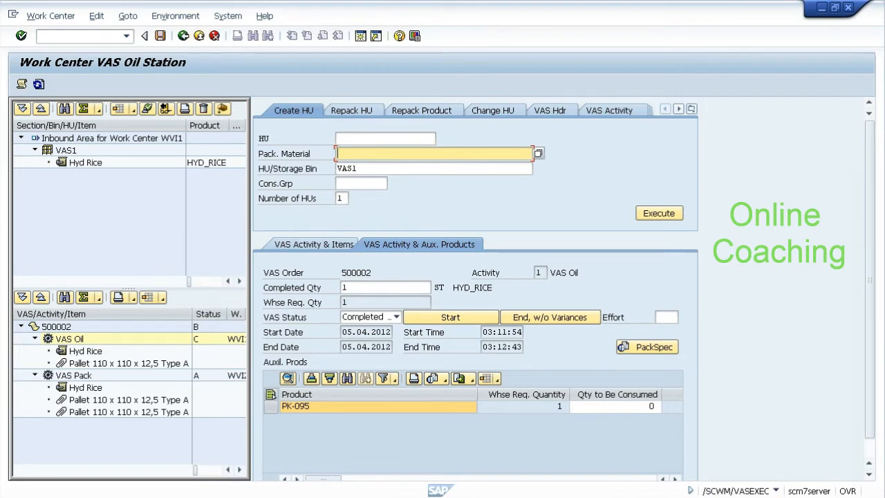
- Set PK-095's quantity to be consumed to 1 for the VAS Oil activity and save
left_click(82, 339)
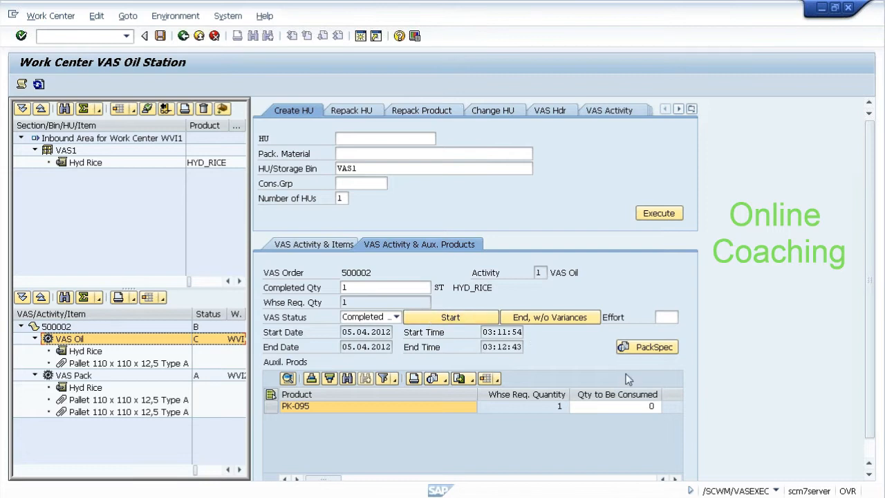
left_click(653, 409)
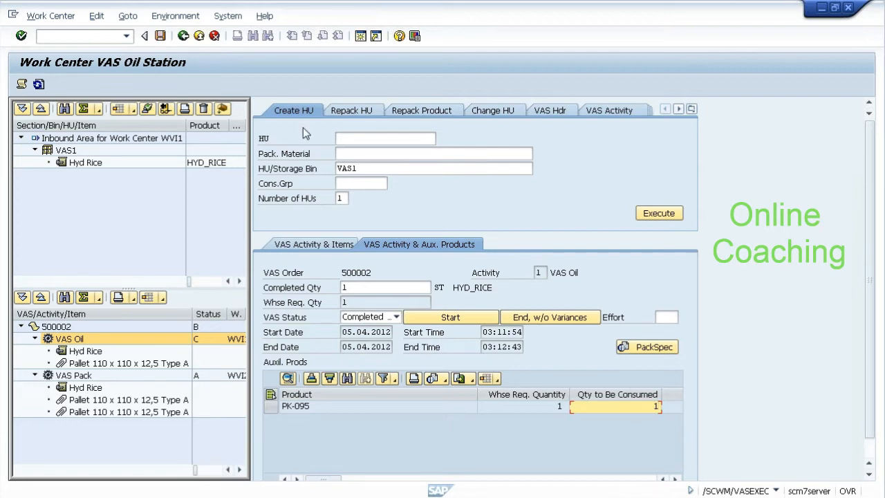
left_click(160, 37)
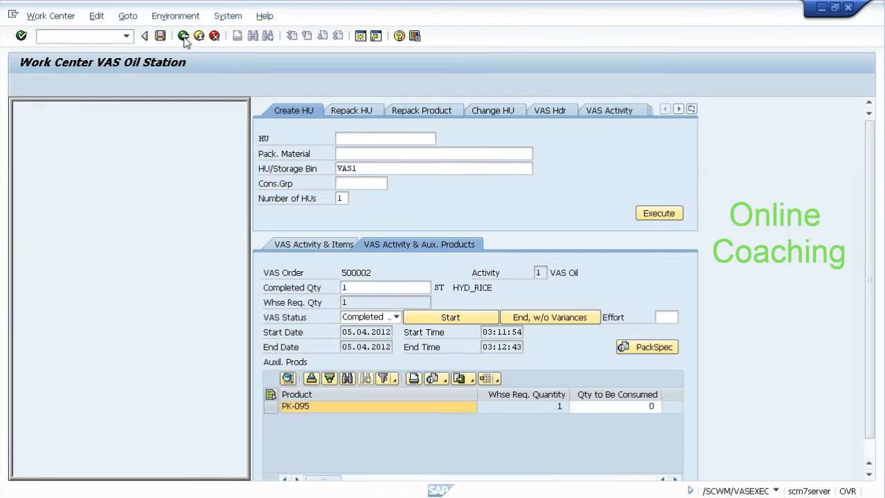
- Leave the VAS Oil Station work center and open product warehouse task creation with transaction /n/scwm/adprod
left_click(183, 36)
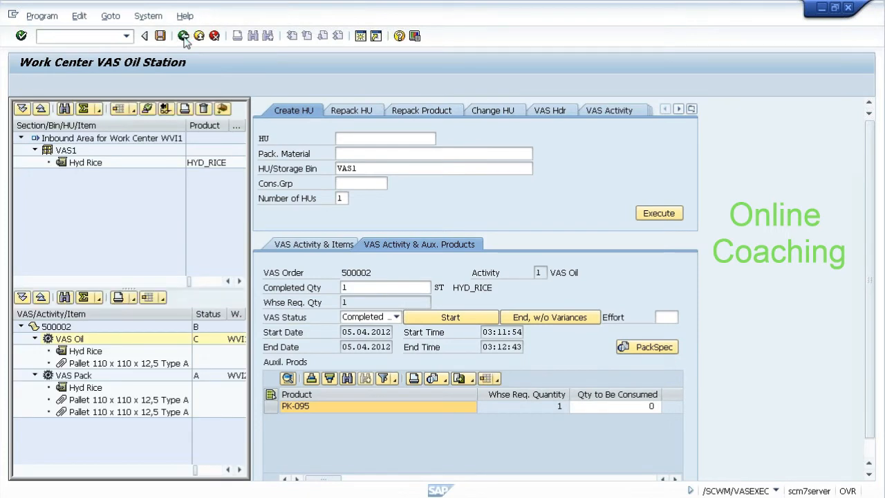
left_click(183, 36)
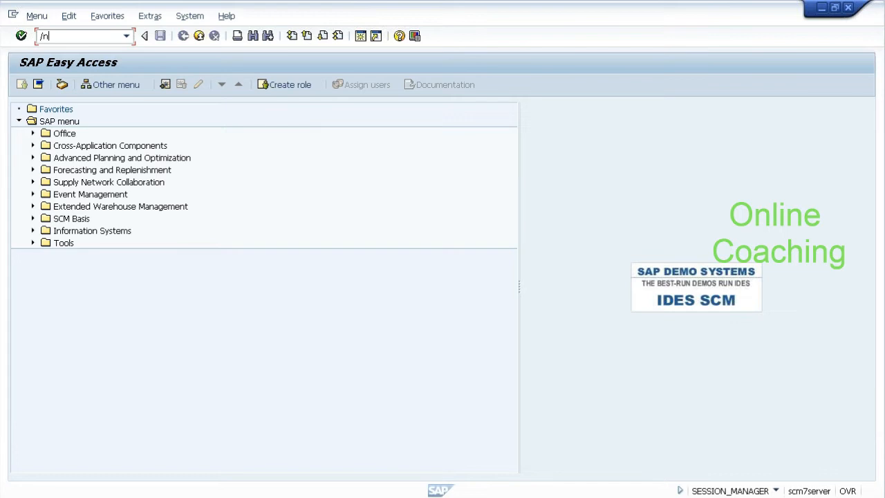
type("cwm/adprod")
key("Return")
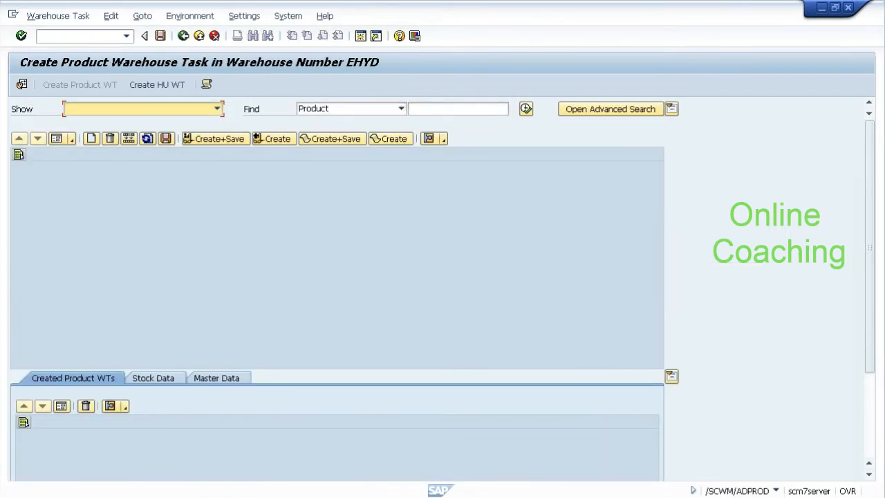
- Find the stock of product HYD_RICE and open the line with source bin VAS1 in the form view
left_click(457, 108)
type("hyd_rice")
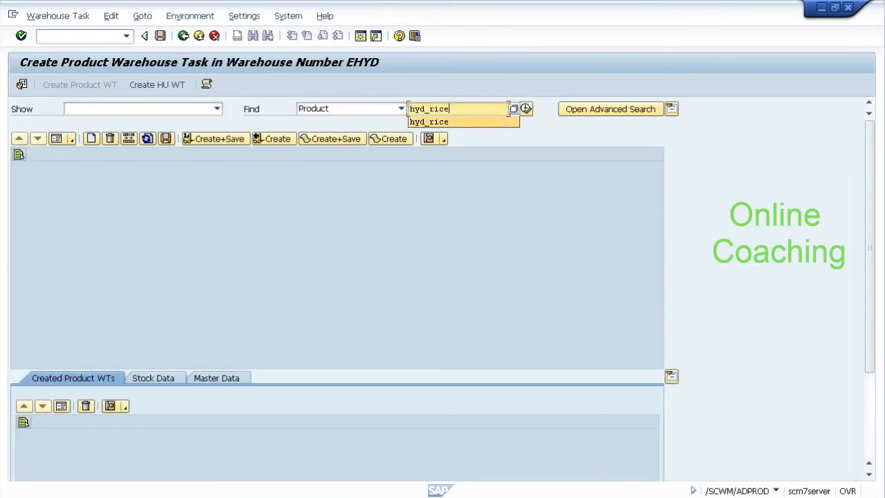
left_click(525, 108)
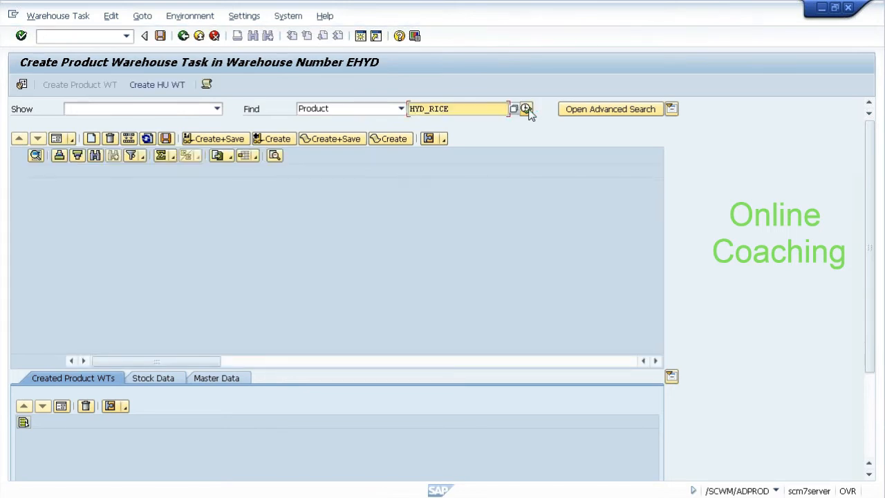
left_click(19, 260)
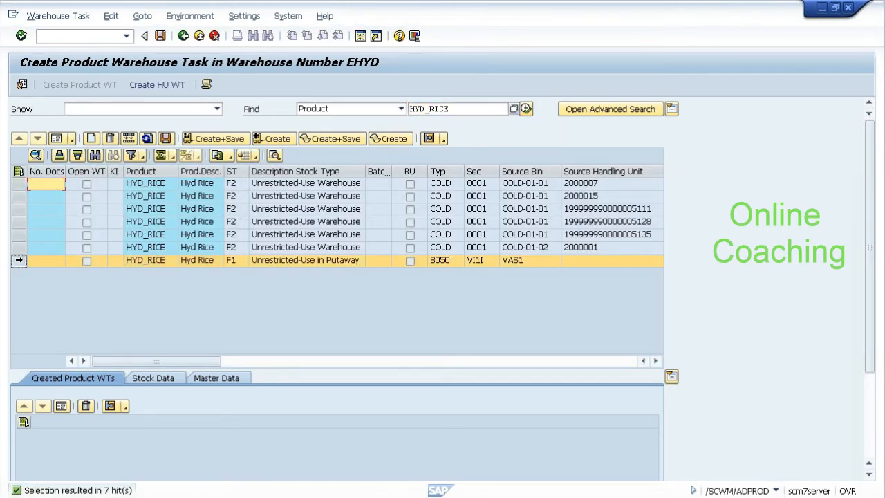
left_click(518, 260)
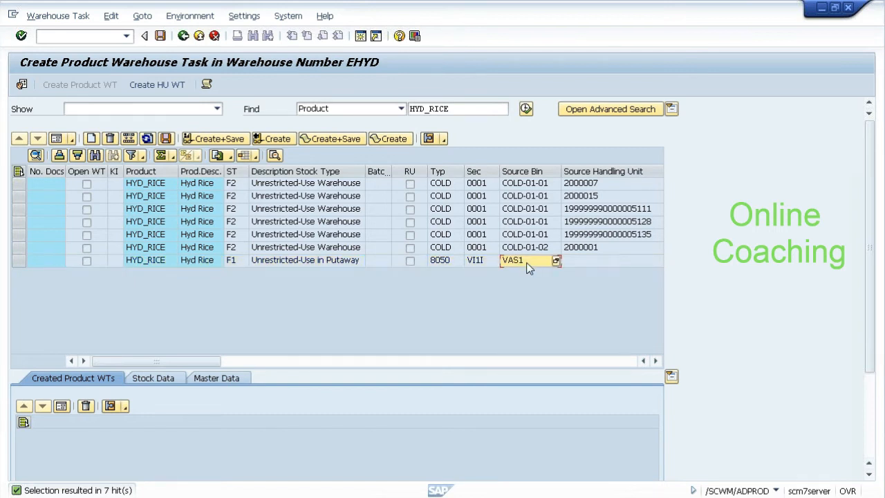
left_click(18, 260)
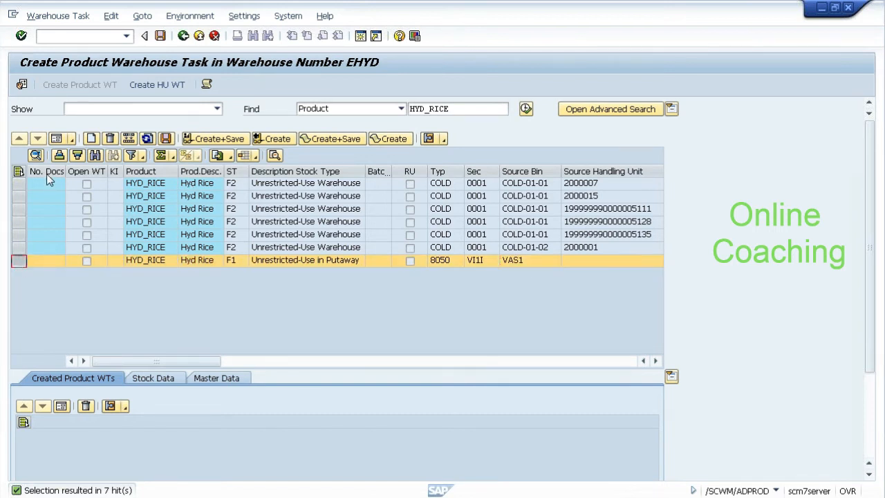
left_click(56, 139)
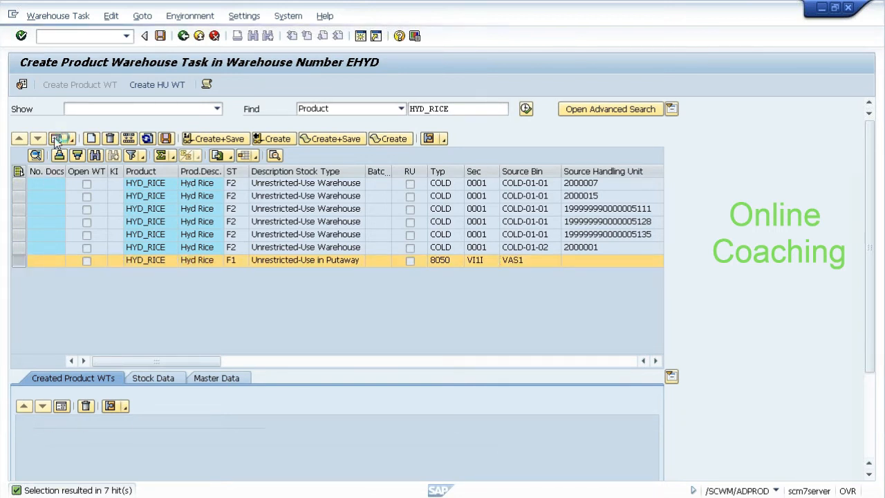
left_click(57, 139)
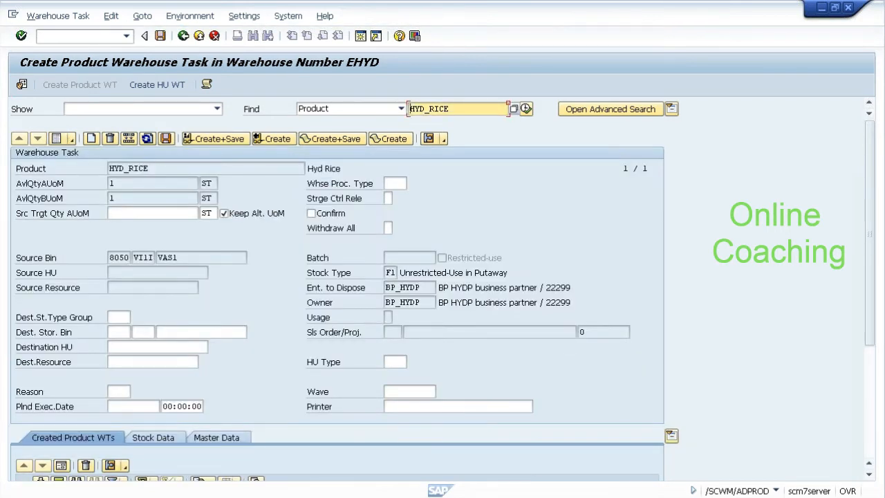
- Set the warehouse task's destination bin to VAS2, source target quantity to 1 and warehouse process type to 9999
left_click(180, 332)
type("vas1")
key("BackSpace")
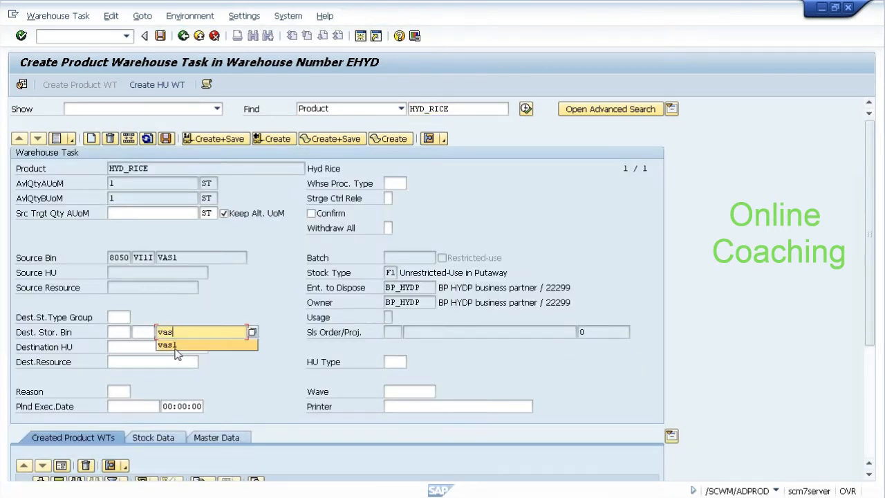
key("Return")
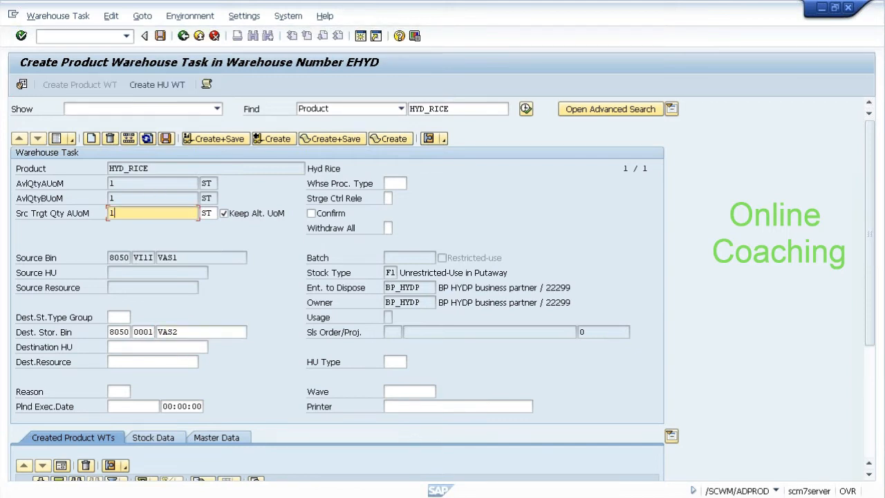
left_click(395, 184)
left_click(395, 196)
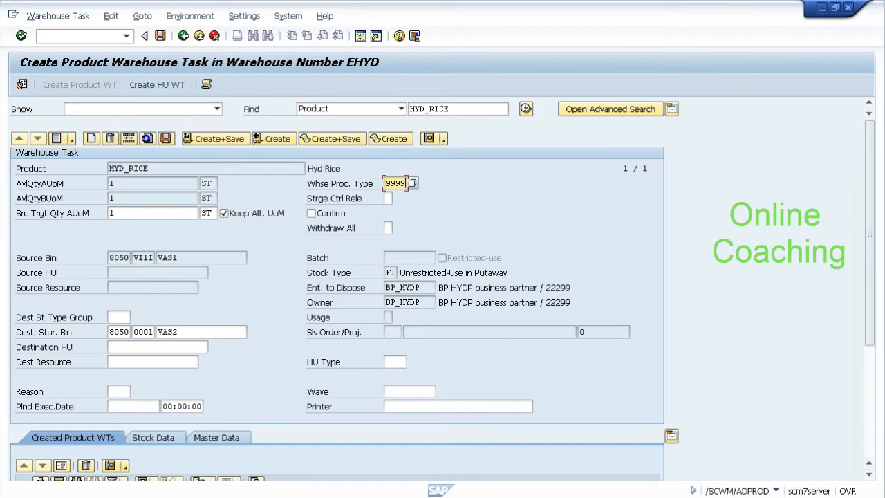
- Mark the warehouse task for immediate confirmation, create and save it, and close the log
left_click(311, 213)
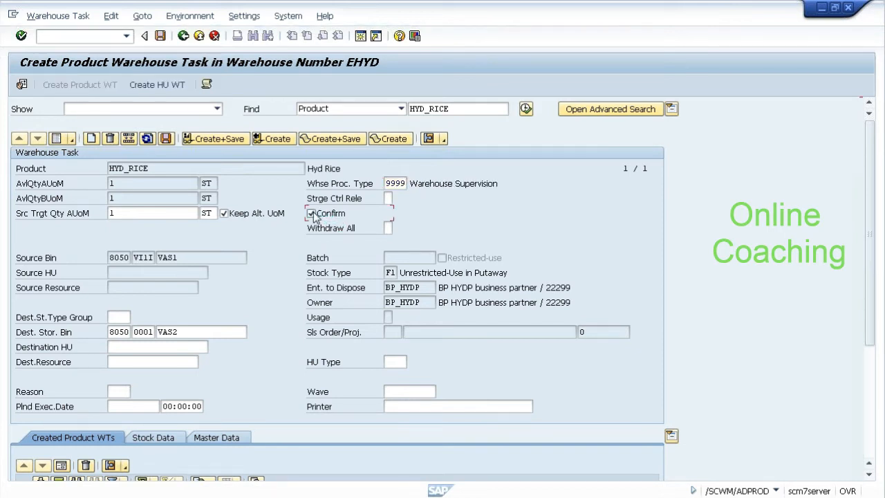
left_click(200, 142)
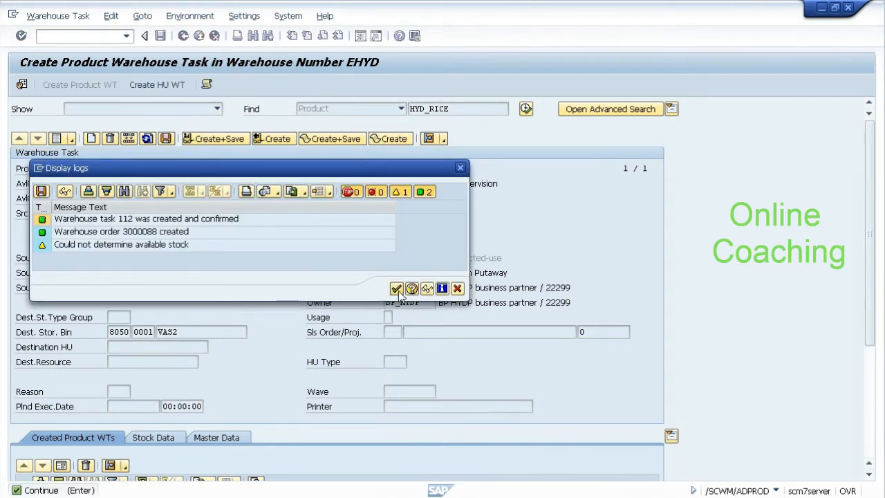
left_click(396, 288)
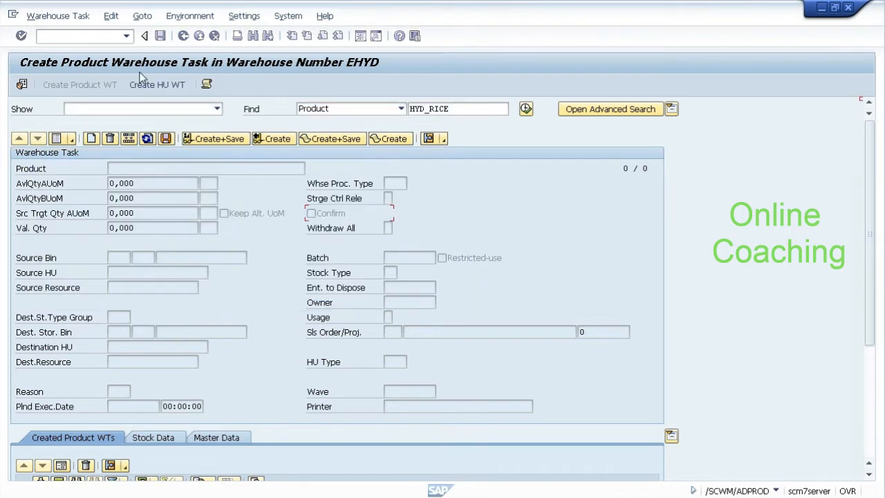
- Open the VAS order confirmation with transaction /n/scwm/vasexec and run it for work center WVI2
type("/n/scwm")
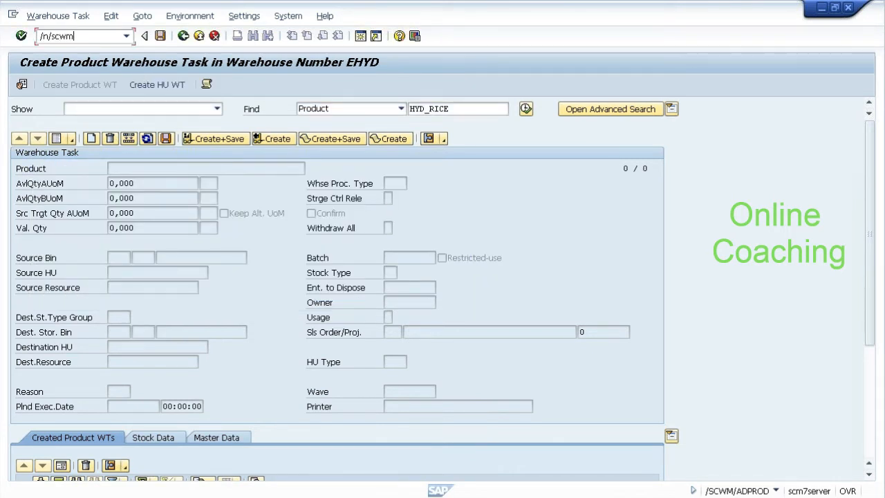
type("/va")
key("BackSpace")
type("vasexec")
key("Return")
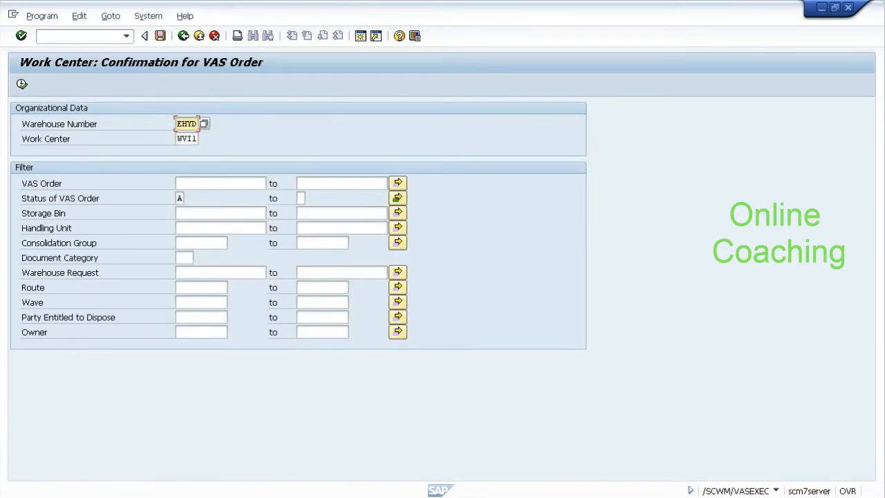
key("Delete")
key("Delete")
key("Delete")
key("Delete")
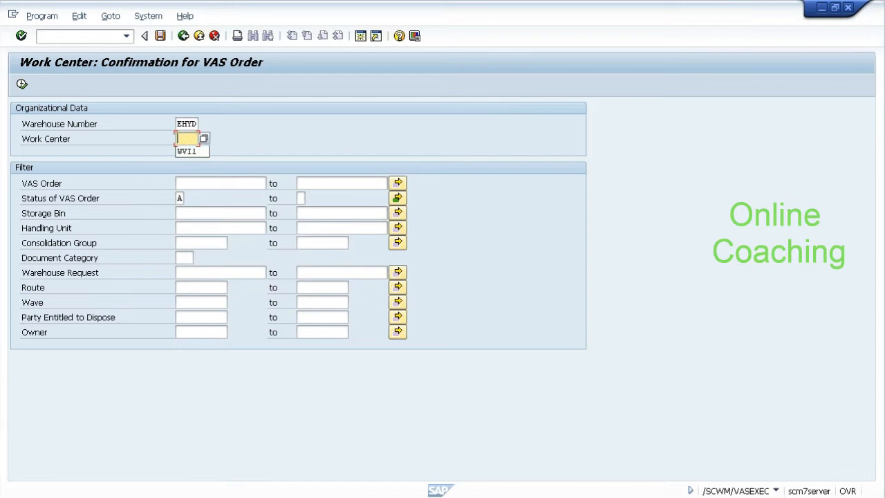
key("Down")
type("WVI2")
left_click(22, 84)
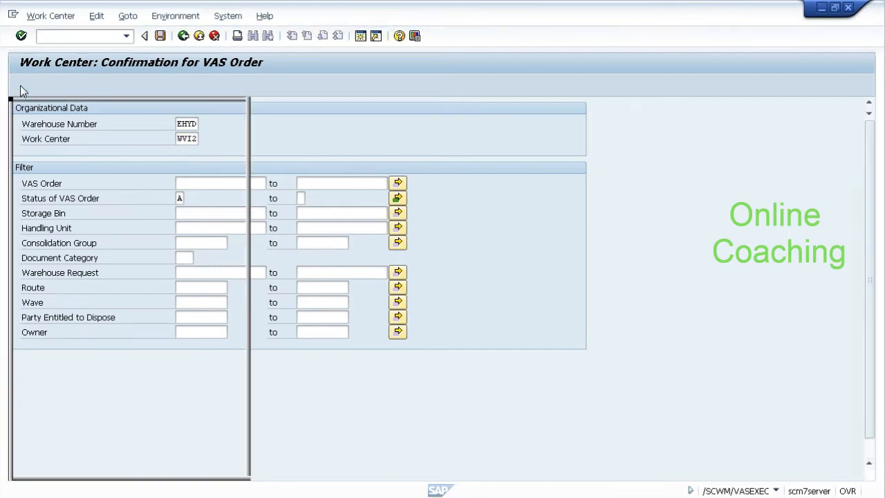
- Display the VAS order for bin VAS2 and open its VAS Pack activity
left_click(68, 150)
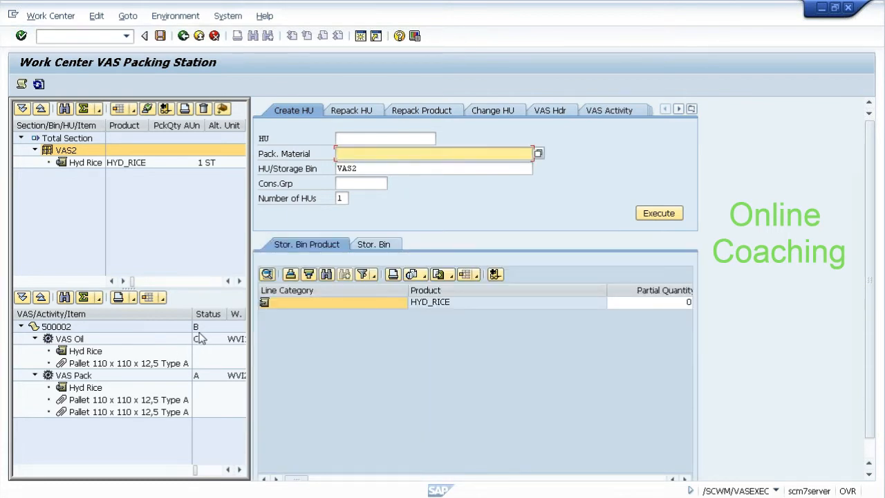
left_click(198, 329)
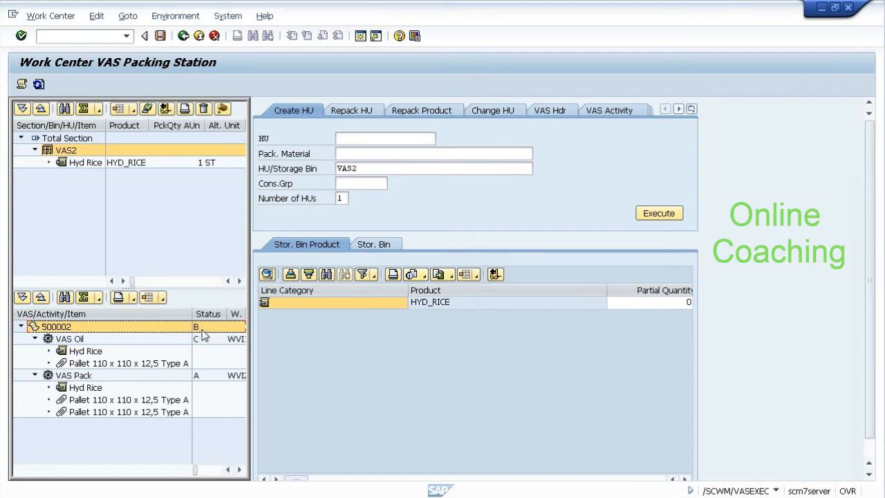
left_click(119, 377)
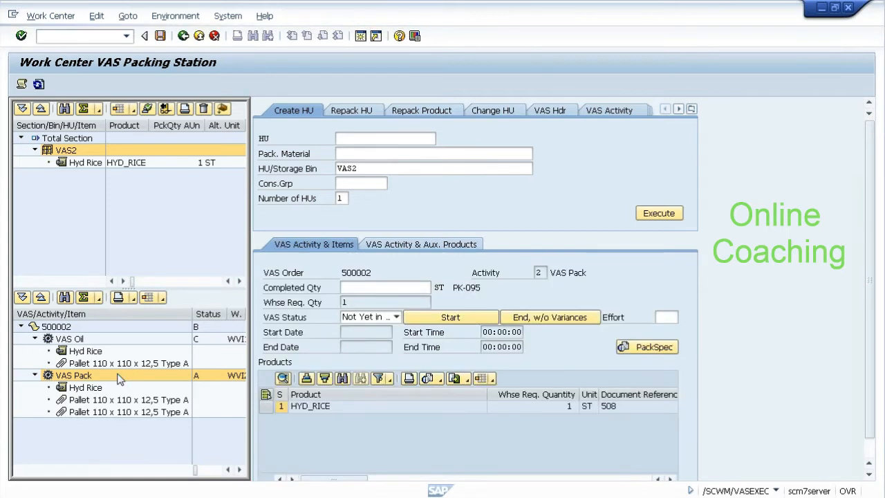
- Start the VAS Pack activity of the displayed VAS order and place the cursor in its completed quantity
left_click(428, 323)
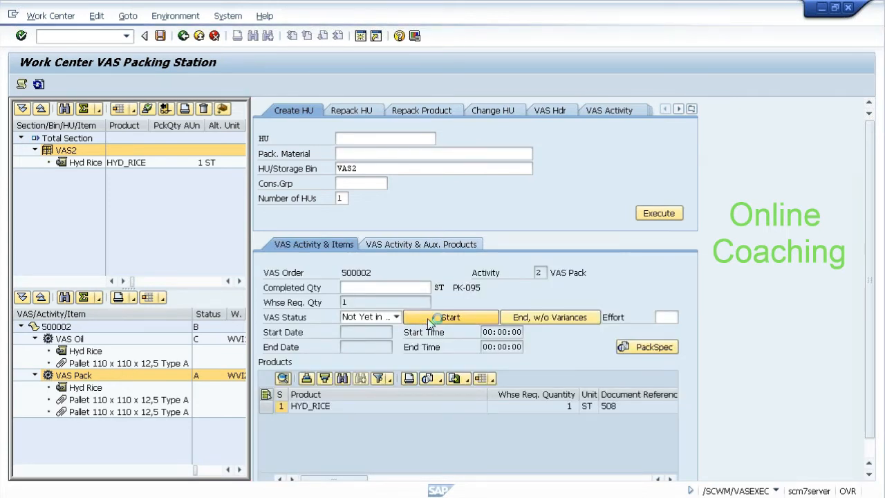
left_click(428, 323)
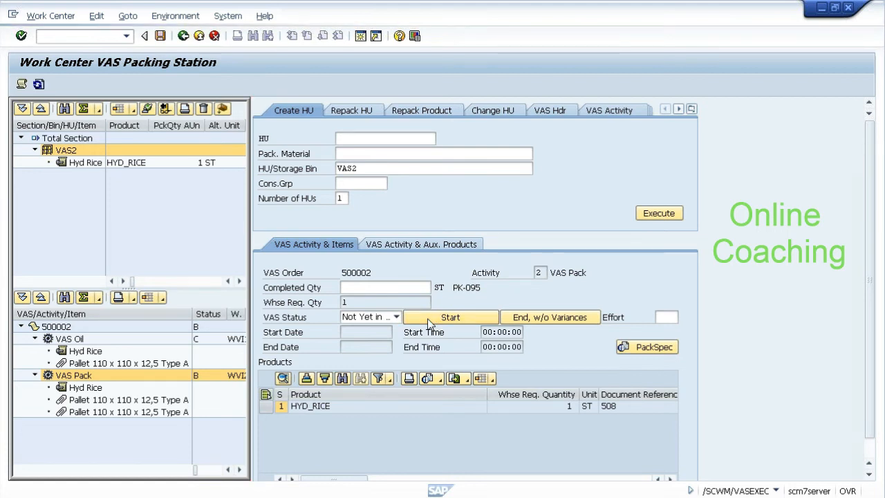
left_click(377, 287)
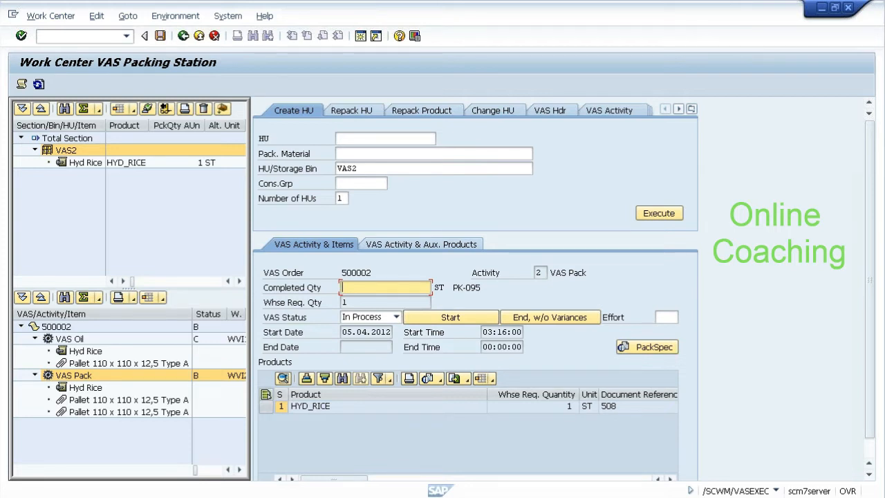
- Widen the VAS order tree to show the work center and quantity columns, and select the first pallet item under VAS Pack
left_click(100, 378)
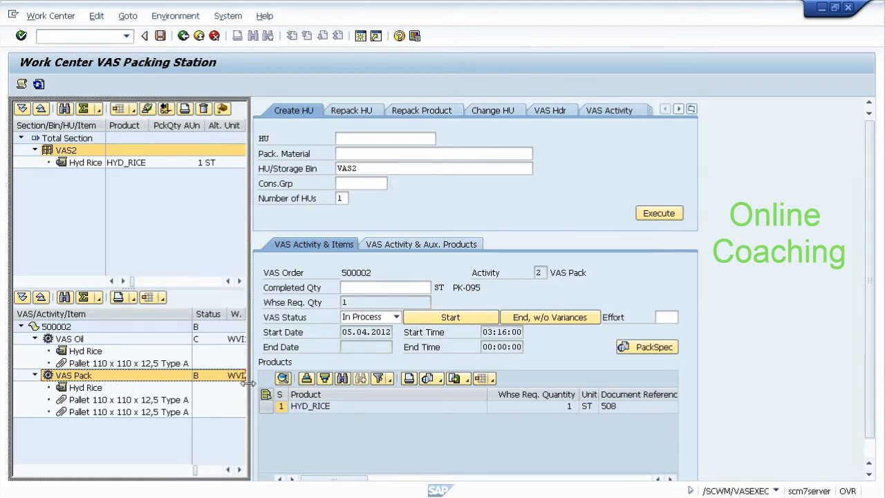
left_click_drag(248, 386, 331, 387)
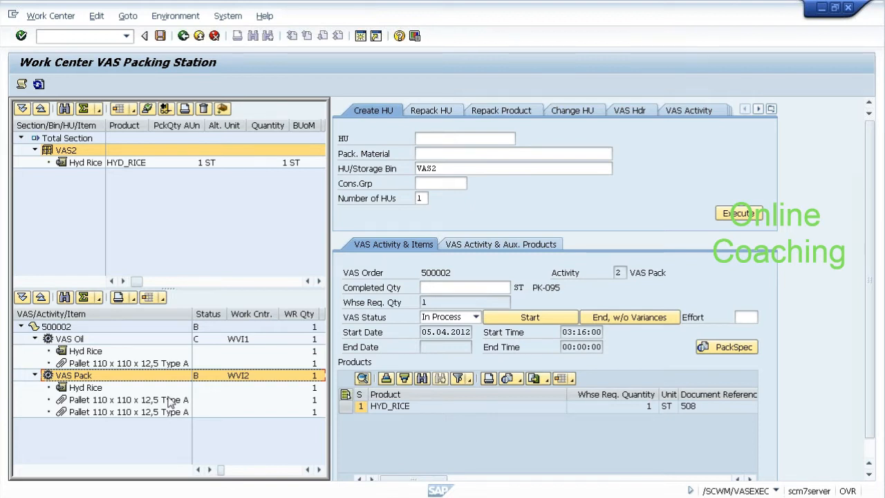
left_click(171, 401)
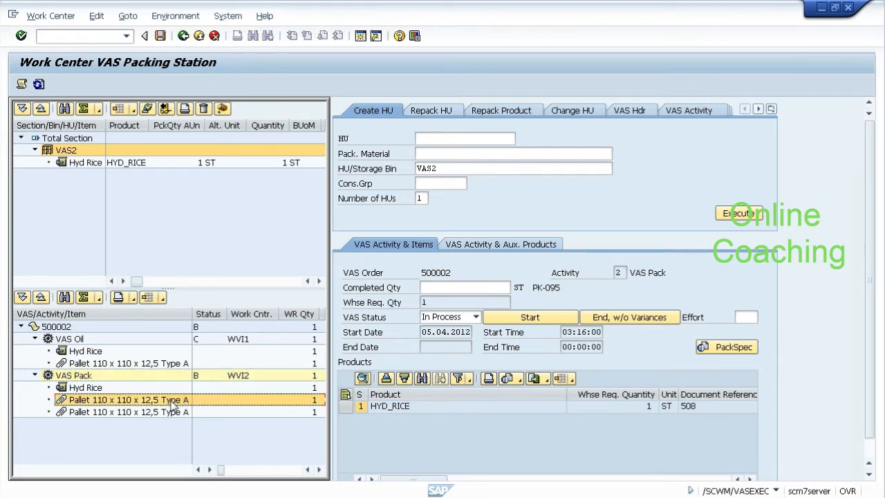
- Examine the two Pallet 110 x 110 x 12,5 Type A items under the VAS Pack activity
left_click(157, 413)
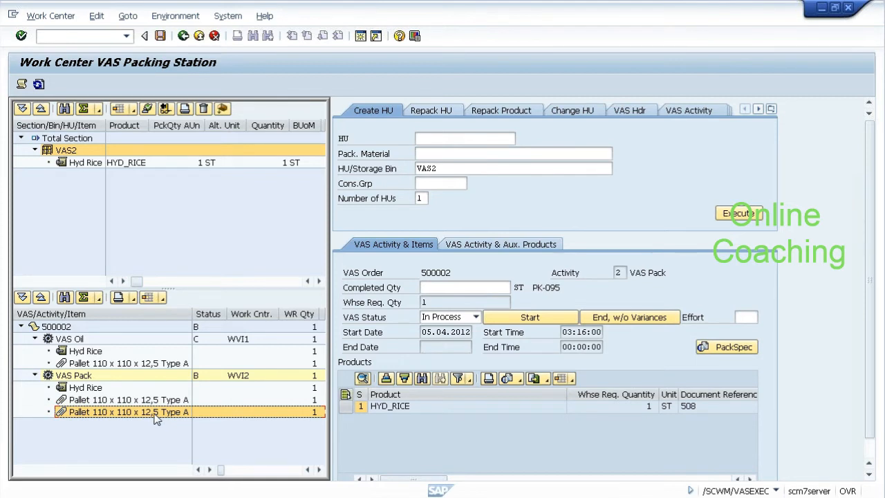
left_click(135, 401)
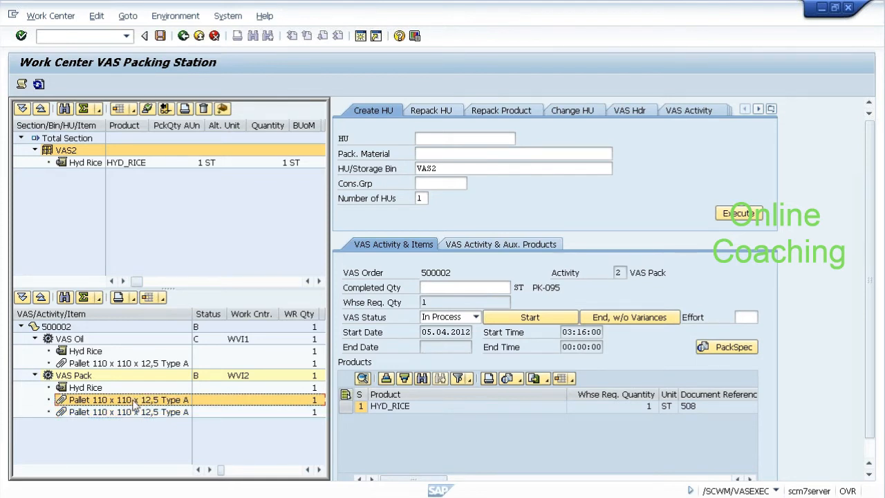
left_click(134, 414)
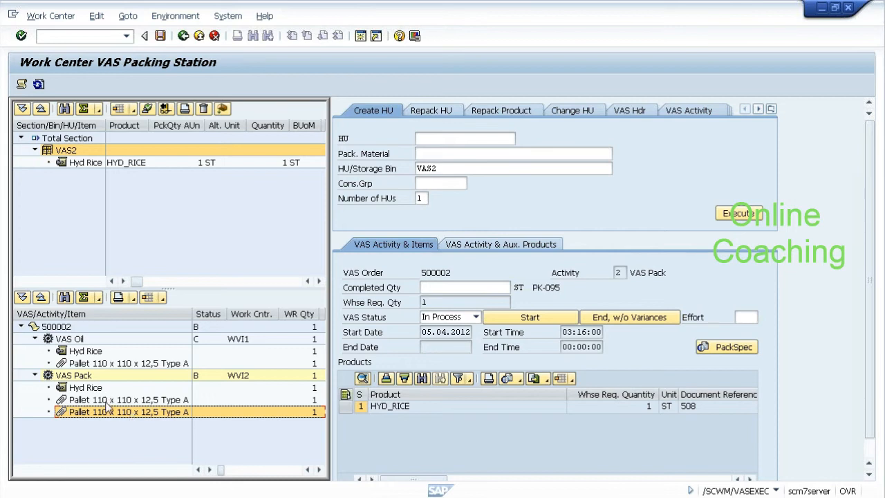
left_click(107, 401)
left_click(109, 415)
left_click(101, 401)
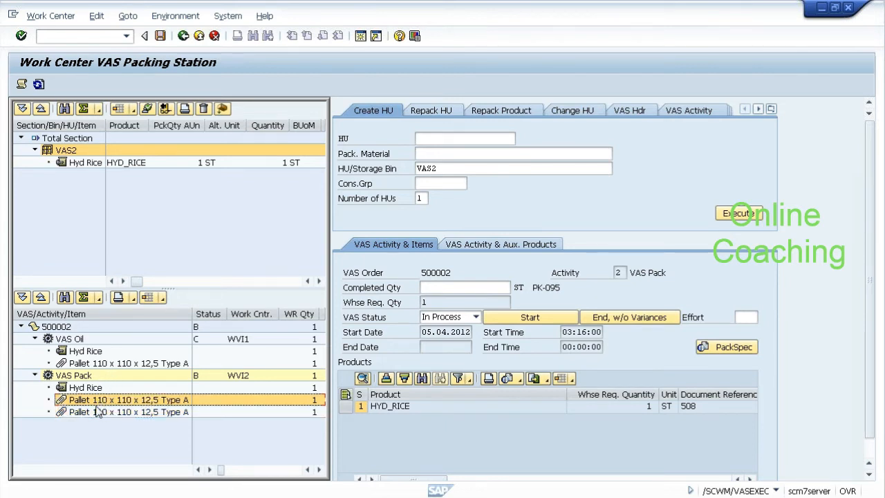
left_click(91, 424)
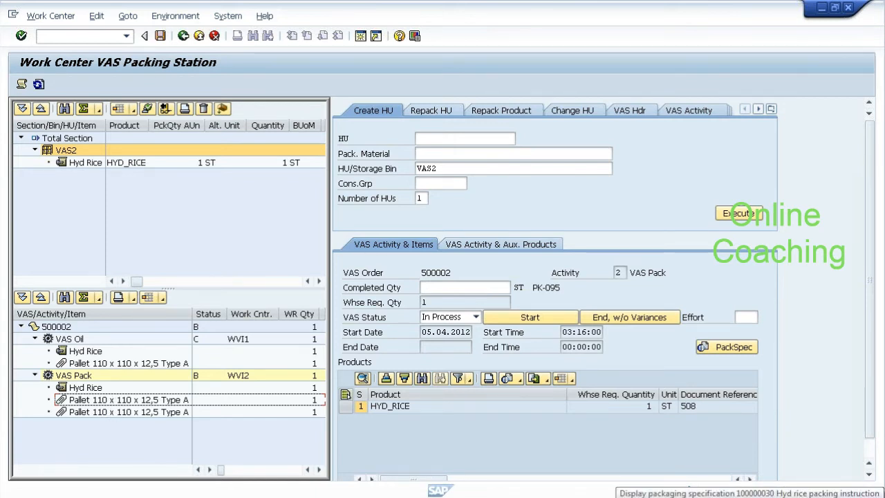
- Switch to the Hyd rice packing instruction packaging specification and view its VAS: Preservation Level and VAS: Packing levels
left_click(546, 322)
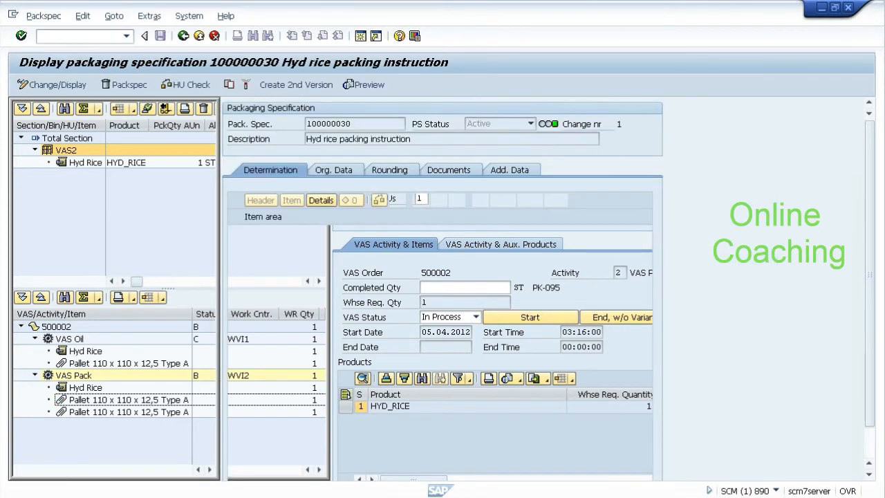
left_click(82, 177)
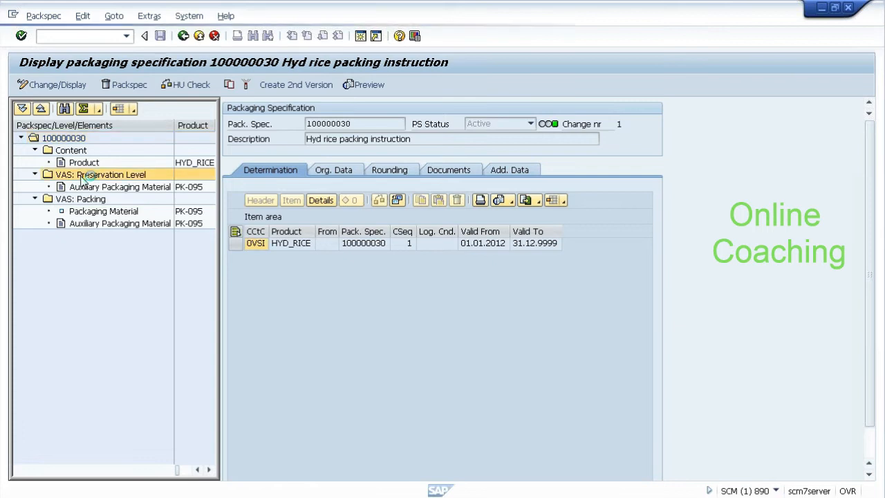
left_click(82, 200)
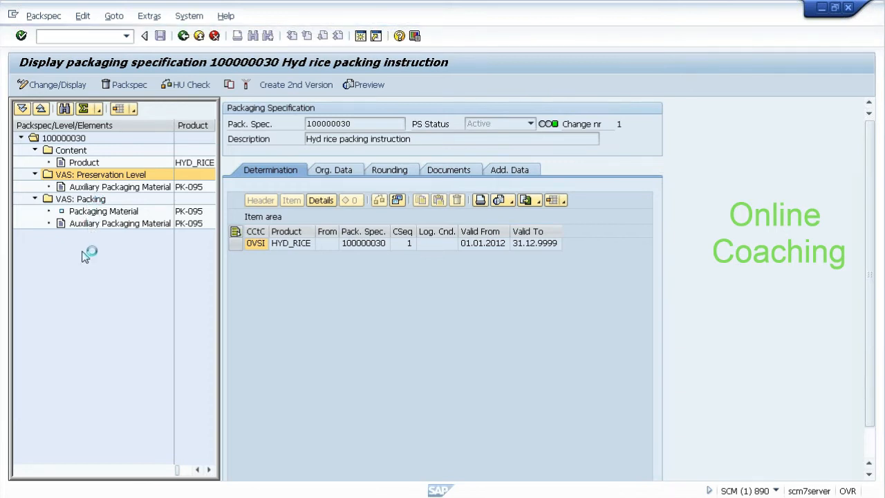
left_click(89, 199)
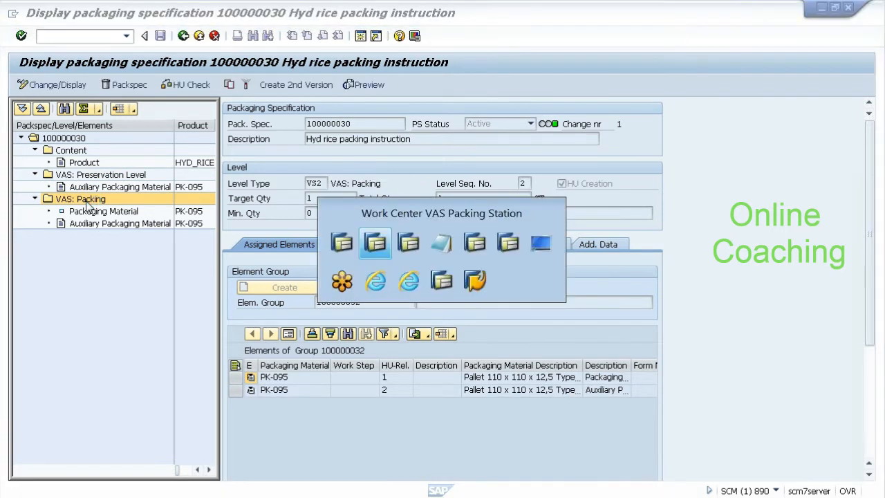
- Return to the VAS packing work center and review the VAS Pack activity's status options, completed quantity, start date and start time
key("alt+Tab")
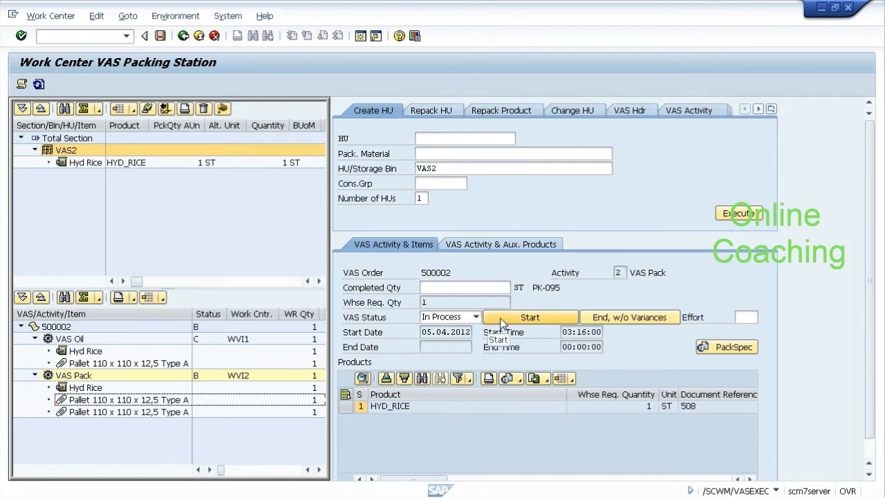
left_click(455, 322)
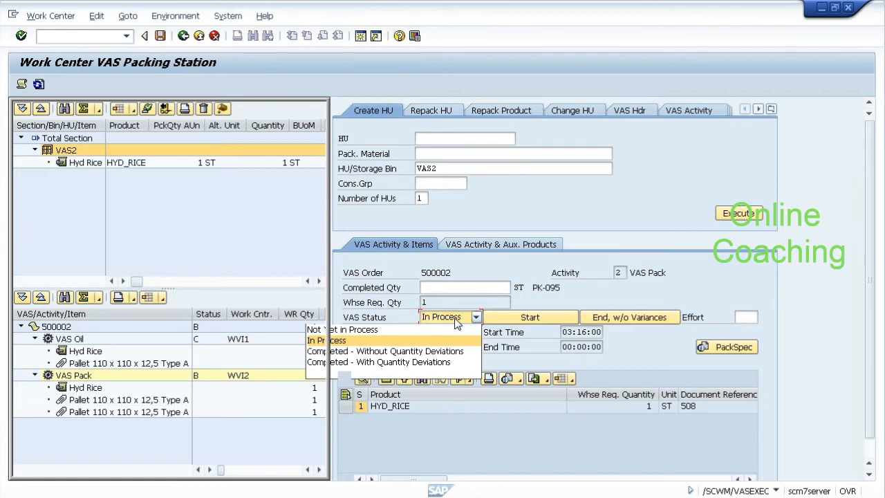
left_click(455, 321)
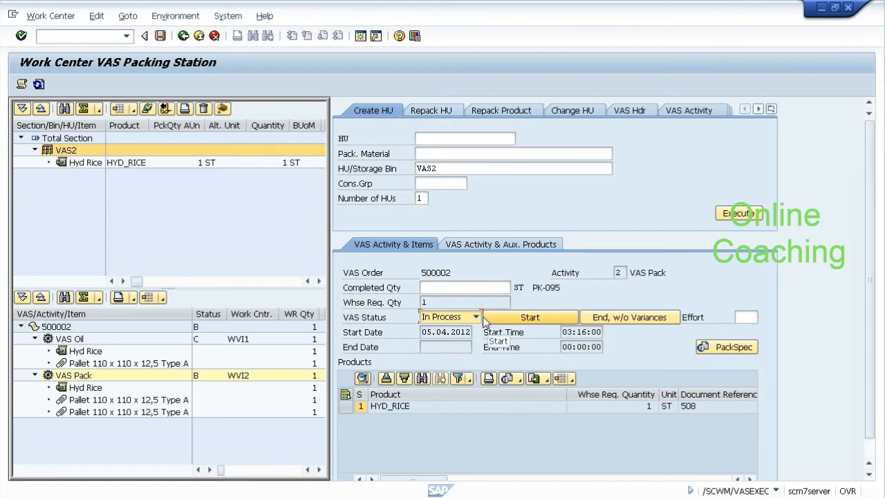
left_click(464, 286)
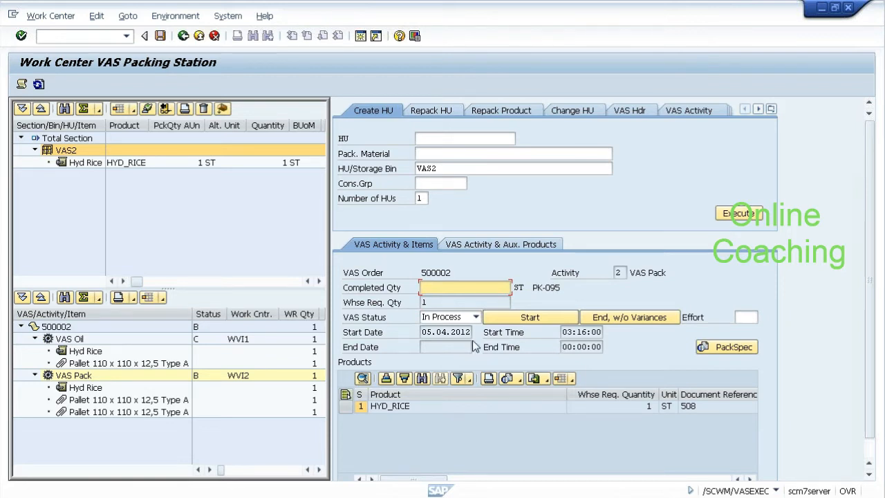
left_click(442, 331)
left_click_drag(421, 331, 603, 332)
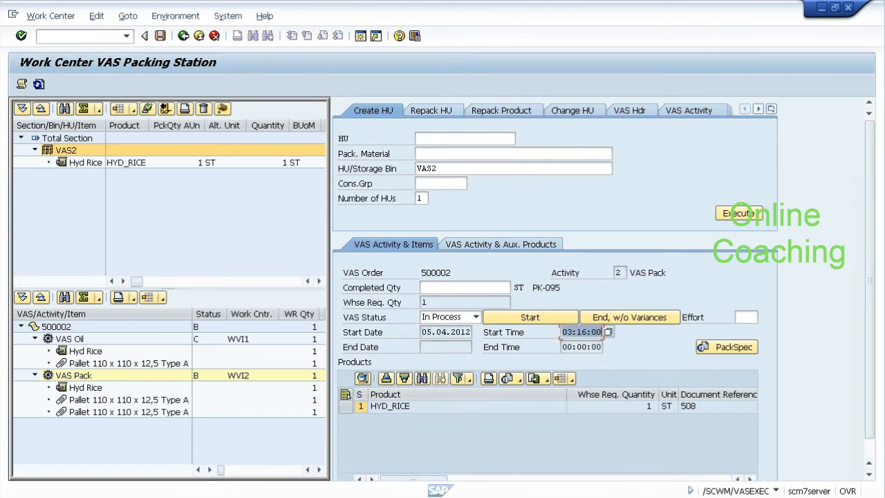
- End the VAS Pack activity without variances, check its end time, and save the work center data
left_click(615, 320)
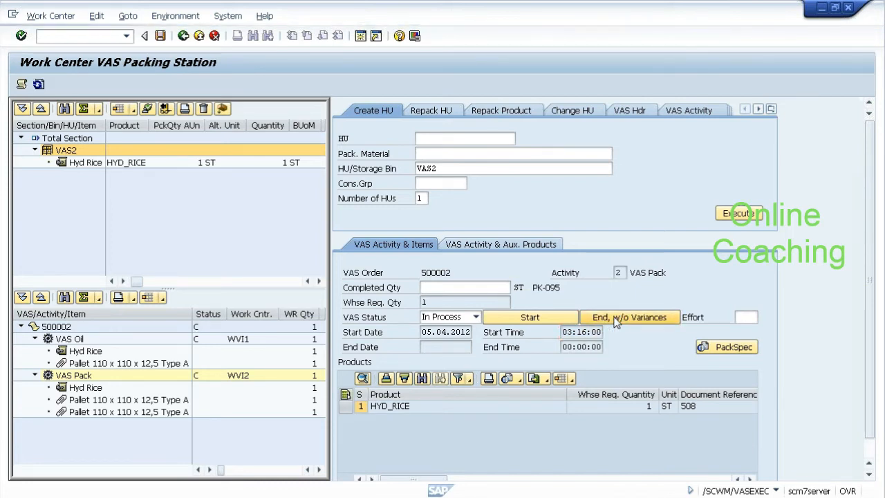
left_click_drag(562, 346, 602, 346)
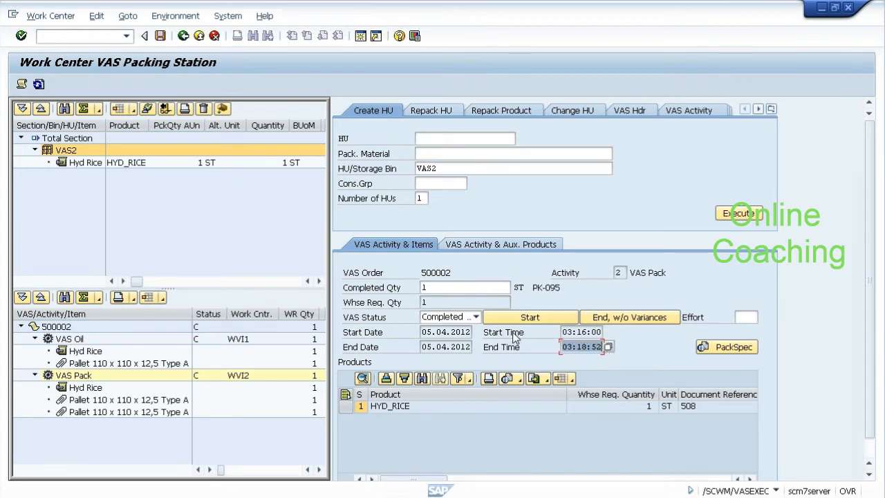
left_click(581, 347)
left_click_drag(581, 347, 589, 347)
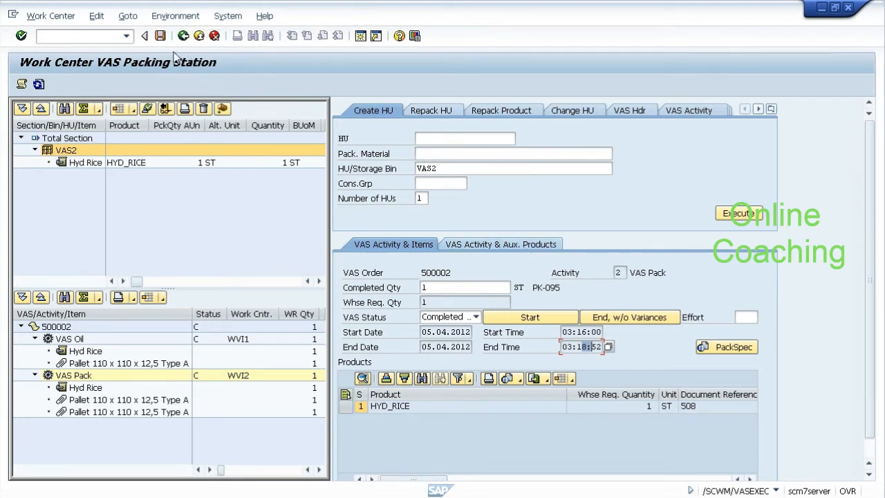
left_click(160, 36)
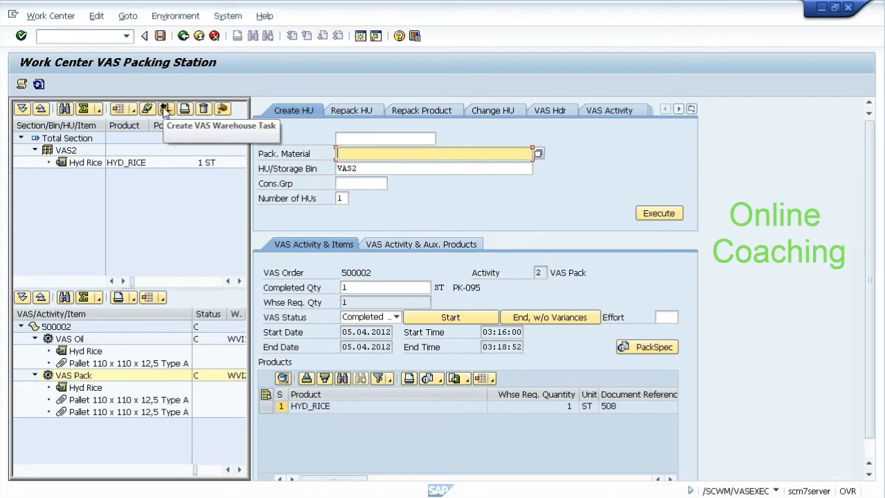
- Switch back to the packaging specification and show the elements assigned to the VAS: Preservation Level
key("alt+Tab")
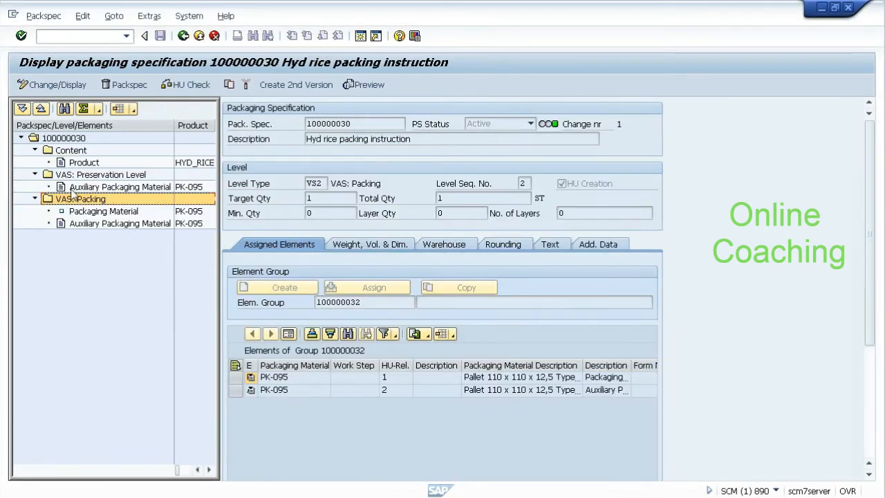
left_click(96, 176)
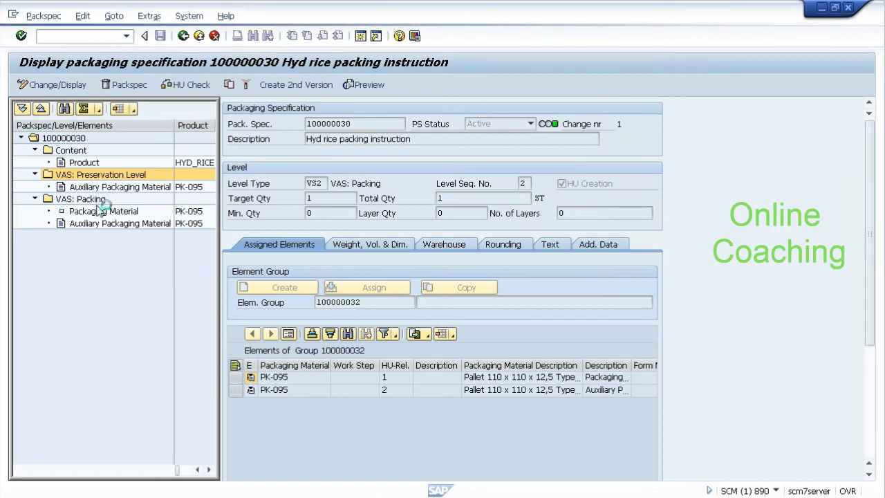
left_click(119, 177)
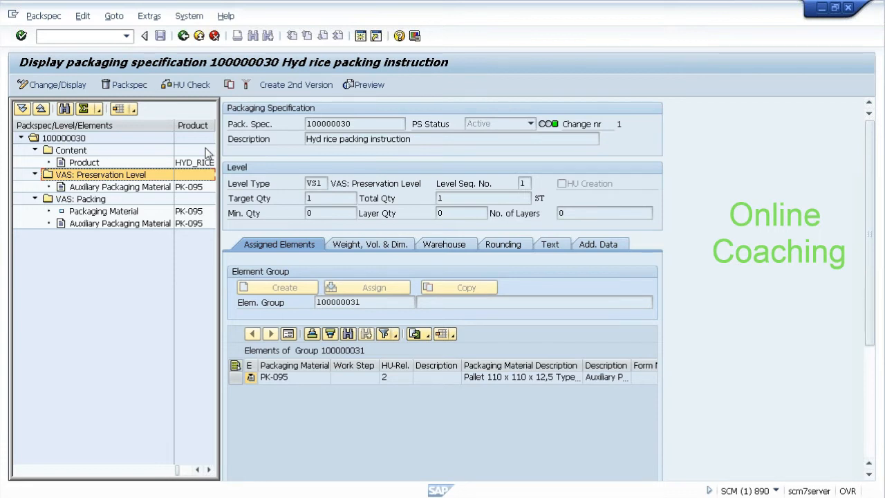
- Return to the work center and try to preview the packaging specification for the VAS Pack activity with output device lp01
key("alt+Tab")
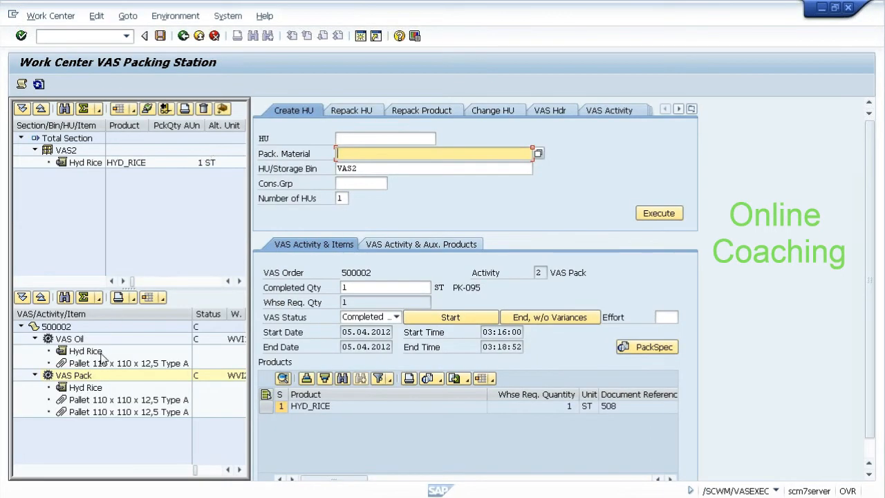
left_click(94, 375)
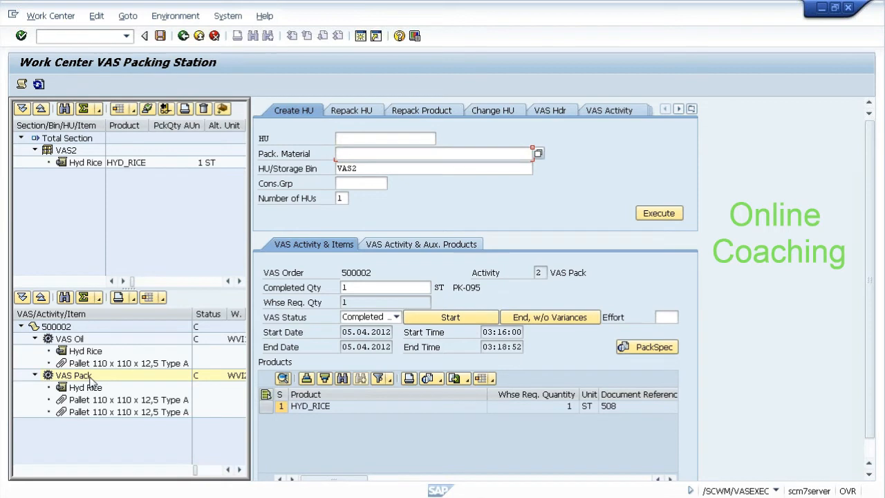
left_click(637, 350)
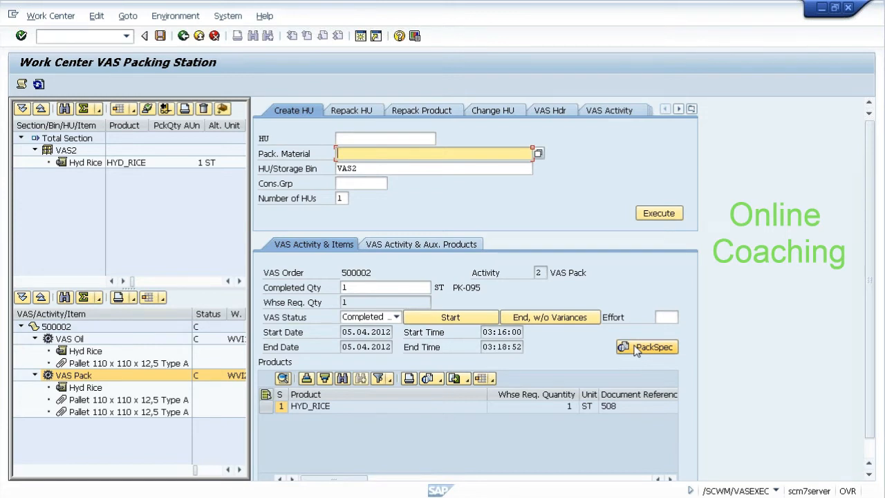
left_click(636, 349)
left_click(635, 350)
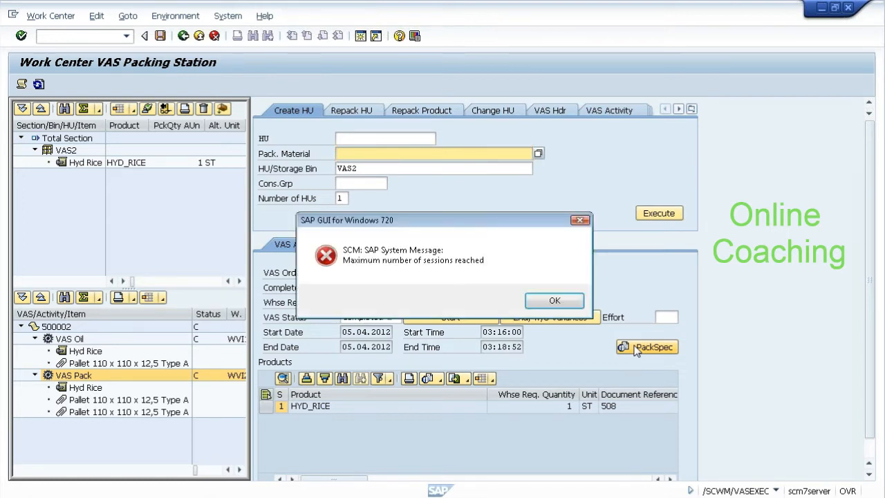
left_click(553, 301)
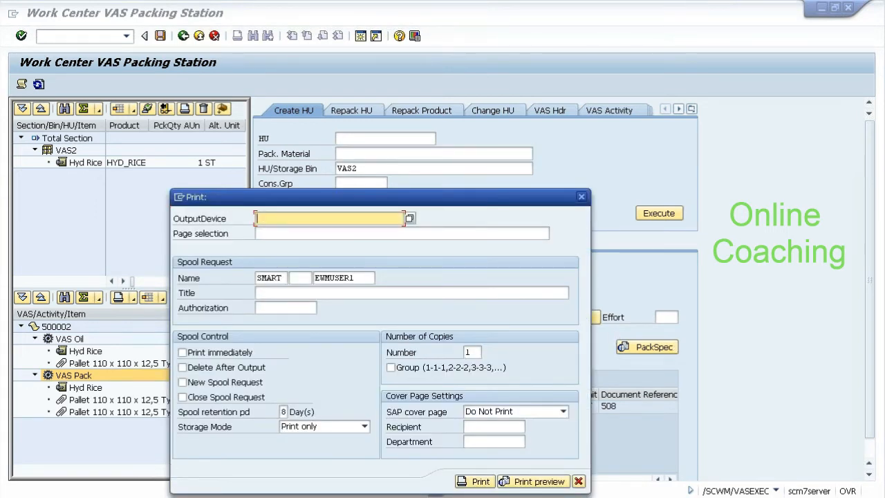
type("lp01")
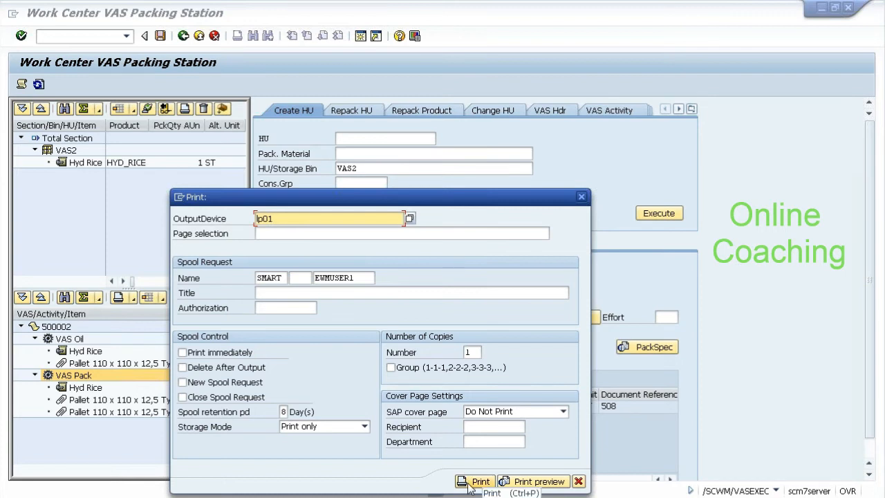
left_click(507, 484)
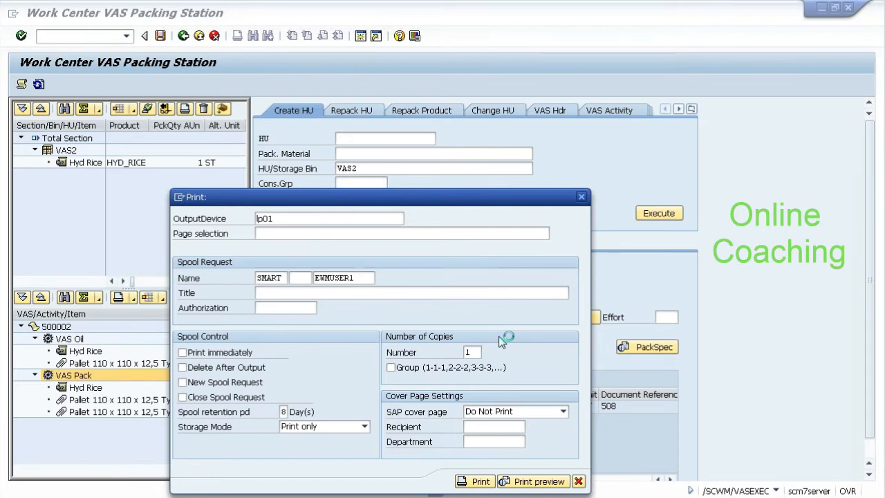
left_click_drag(486, 196, 490, 191)
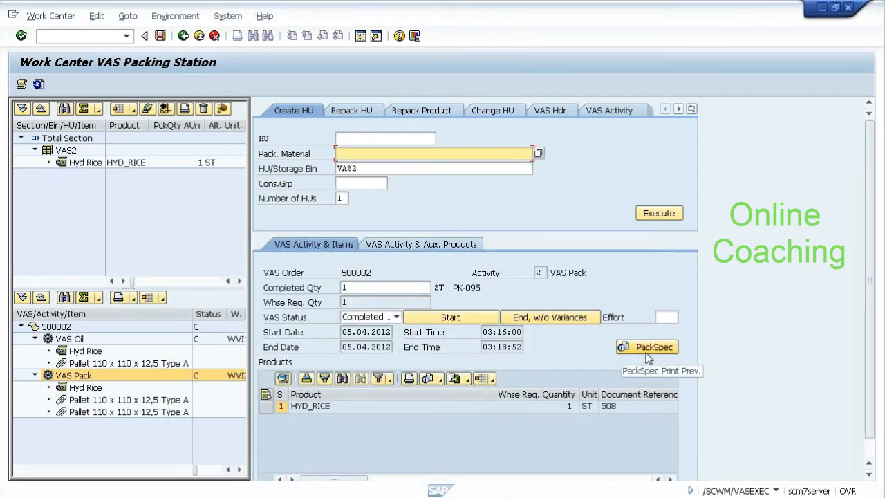
- Request the PackSpec print preview again, using output device lp01
left_click(647, 352)
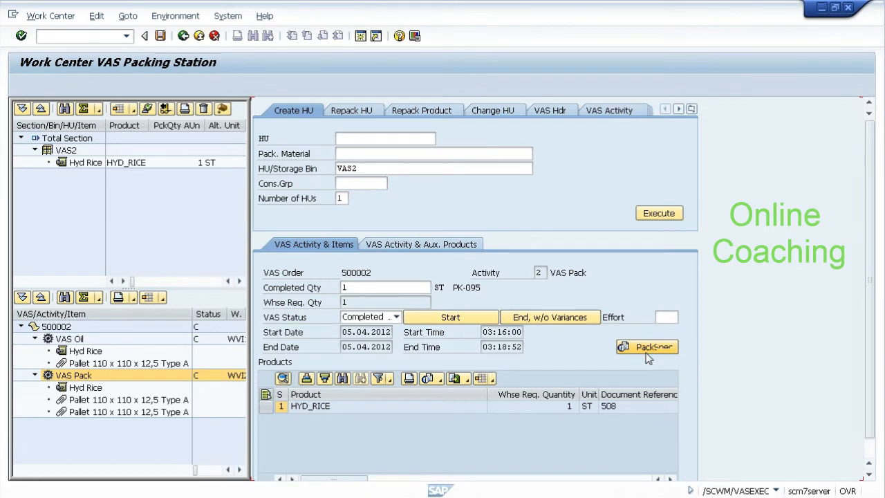
left_click(648, 348)
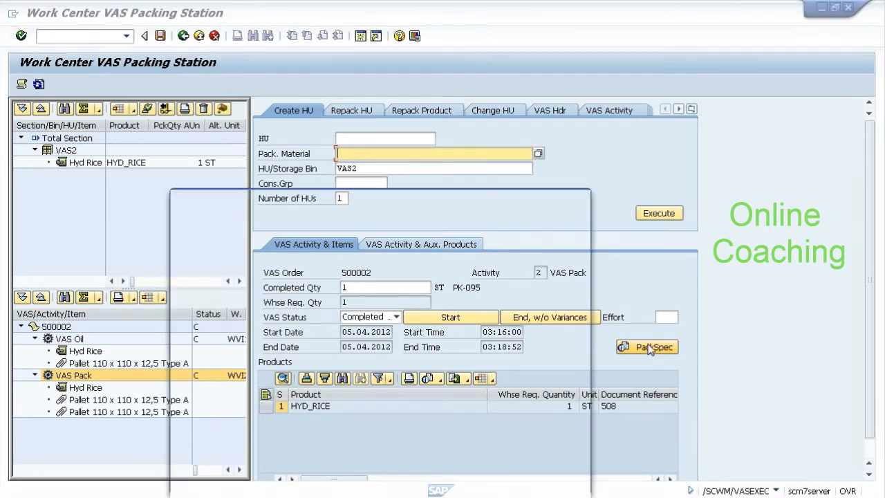
type("lp01")
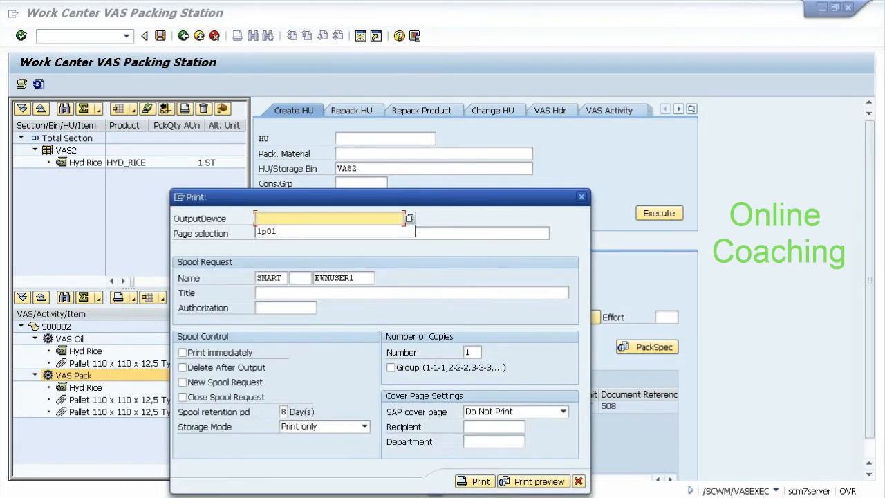
left_click(512, 482)
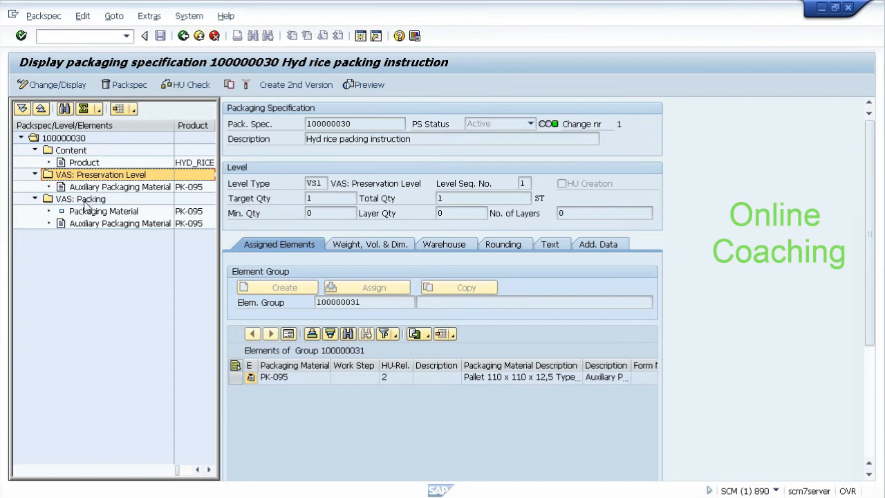
- Show the additional data of the VAS: Packing level in the Hyd rice packing instruction specification
left_click(85, 202)
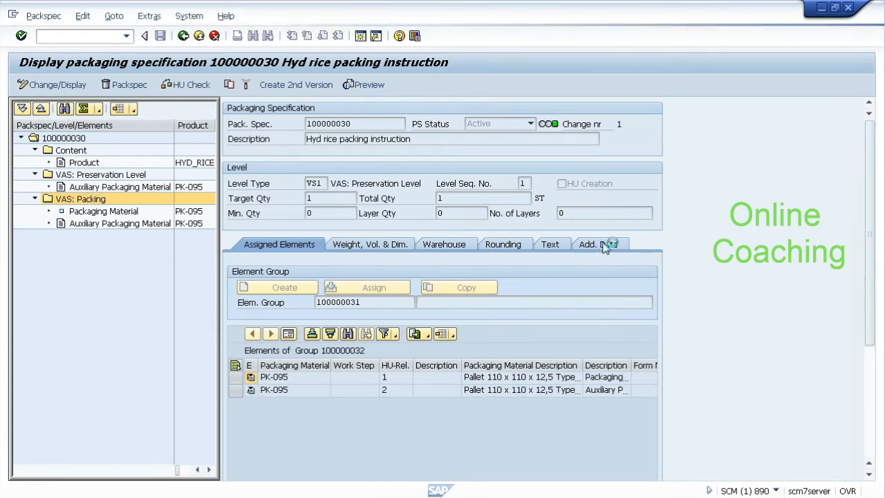
left_click(603, 245)
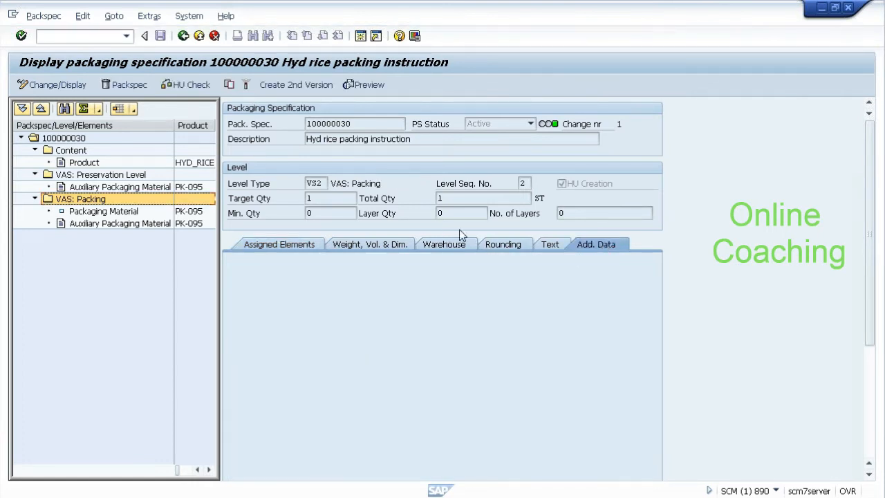
- Check the long text of the VAS: Packing level and bring its assigned elements back into view
left_click(549, 248)
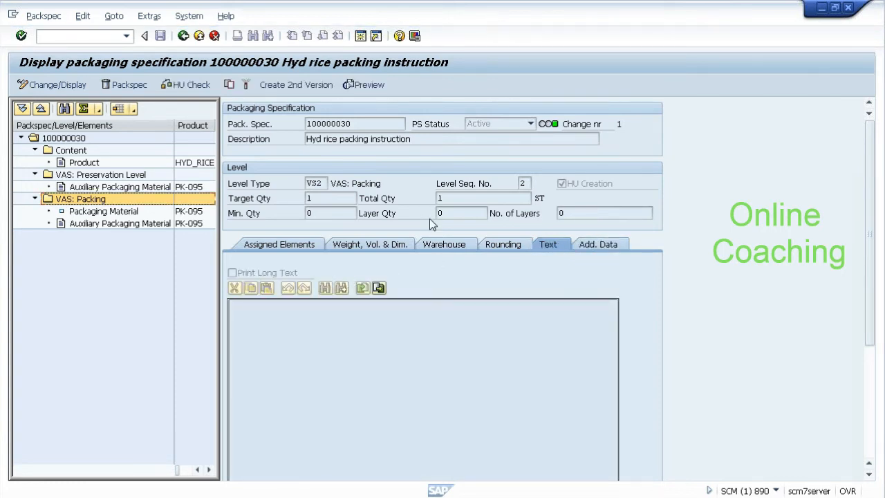
left_click(306, 246)
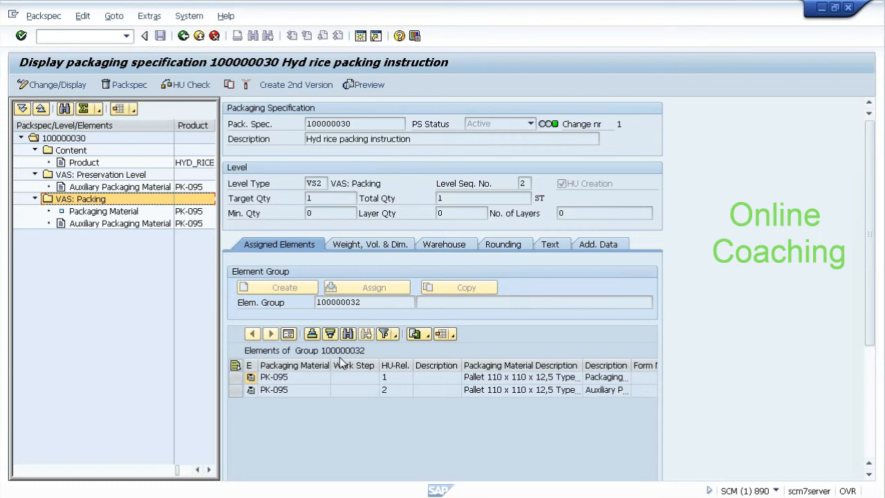
left_click(127, 36)
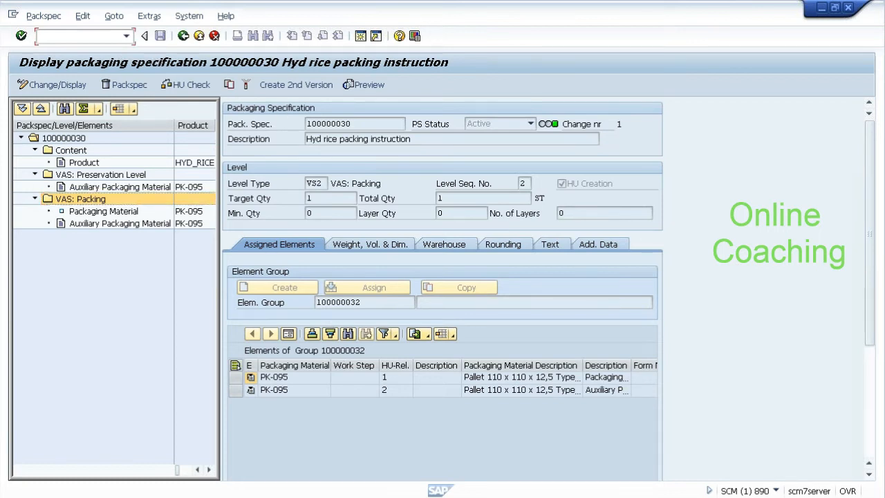
- Request a print preview of the Hyd rice packing instruction specification with output device lp01
left_click(369, 84)
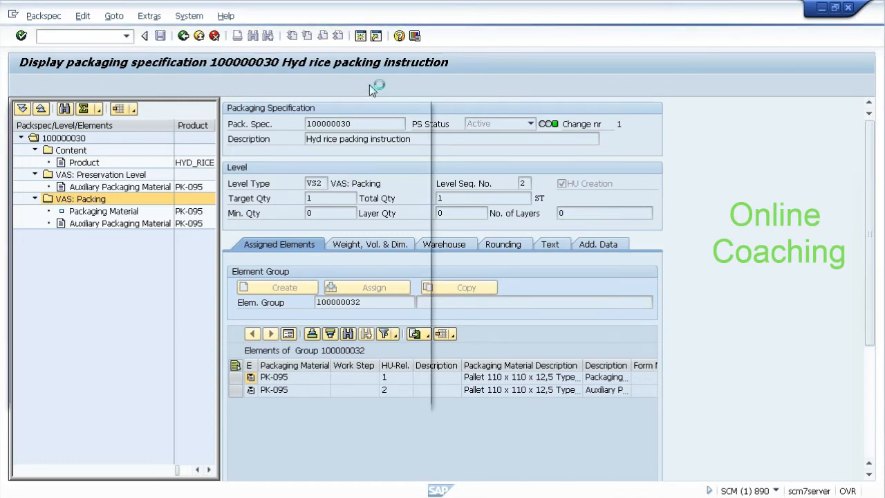
type("lp01")
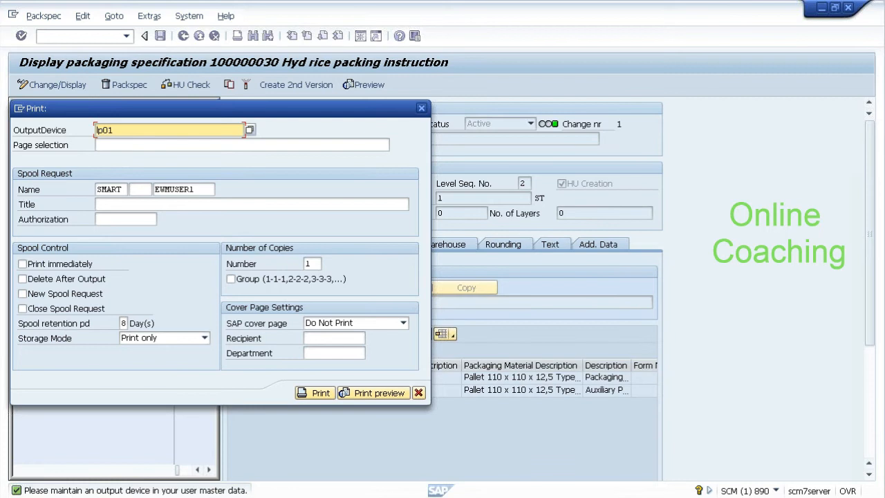
left_click(378, 393)
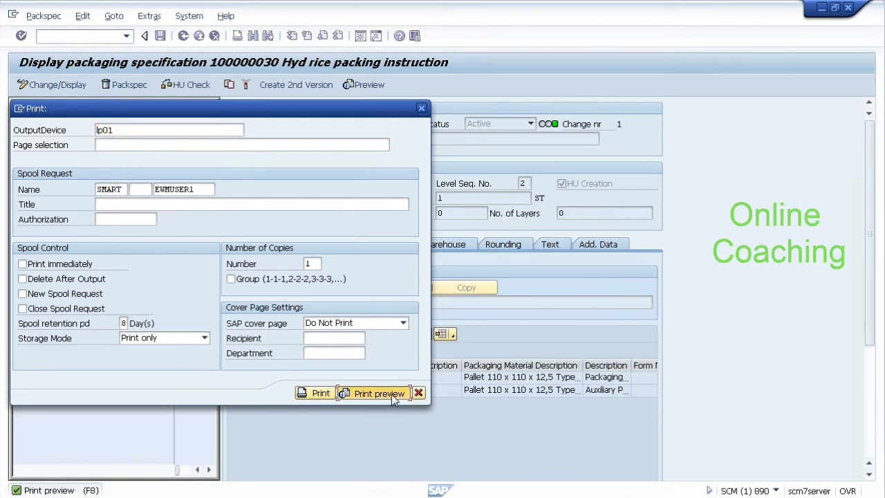
left_click(379, 393)
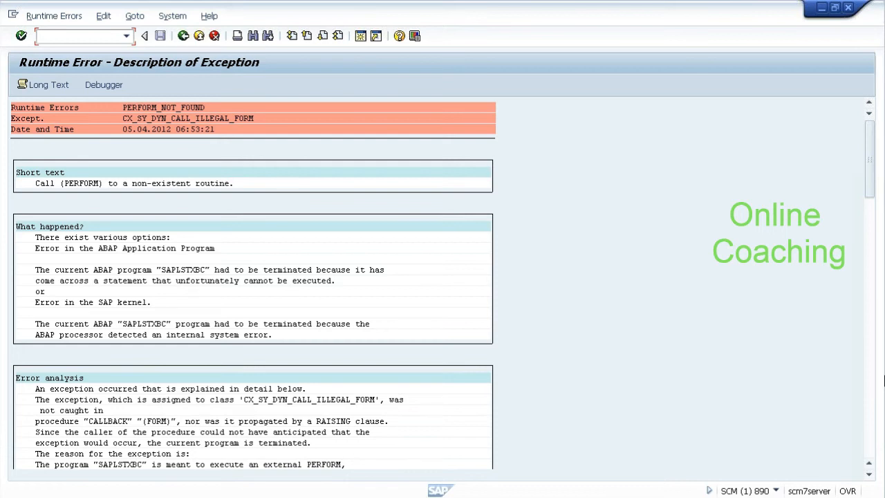
- Read the error analysis of the runtime error and leave it for the SAP Easy Access screen
left_click(871, 424)
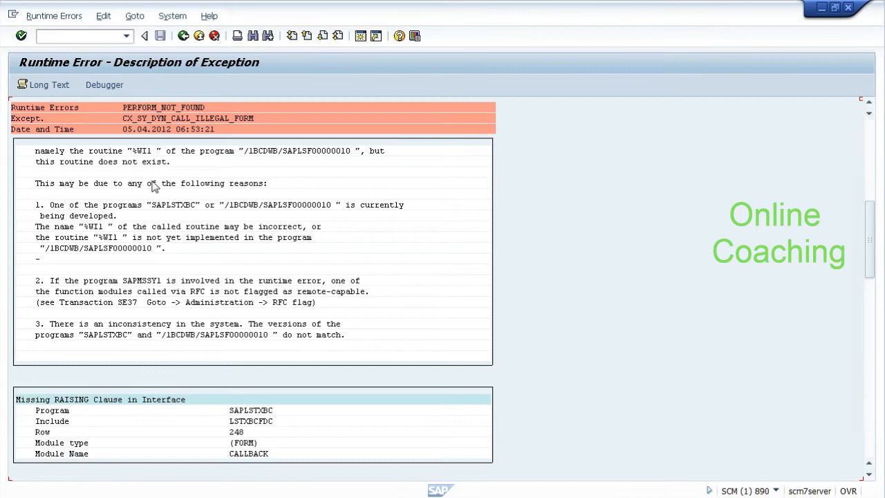
left_click(44, 249)
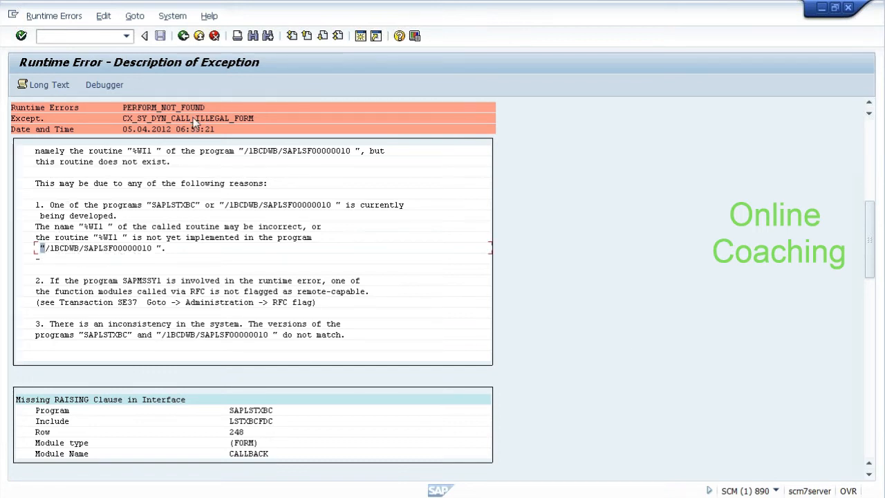
left_click(183, 37)
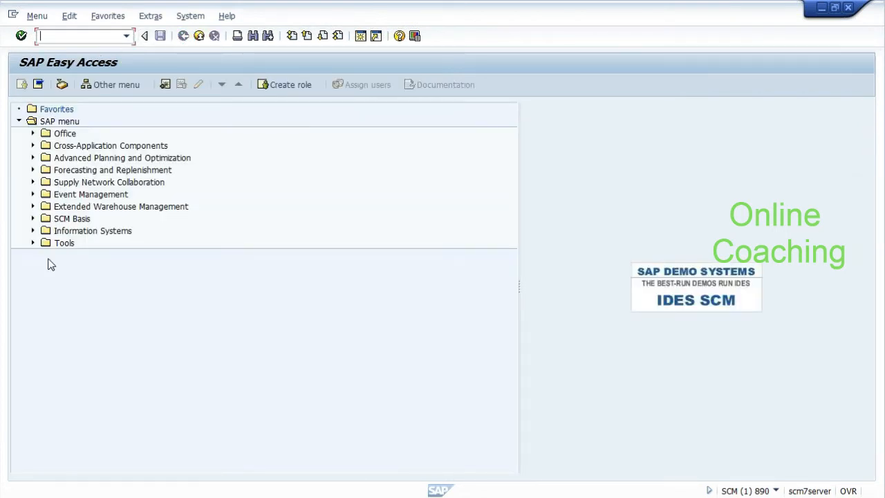
- Expand Extended Warehouse Management and its Settings folder in the SAP menu
left_click(32, 208)
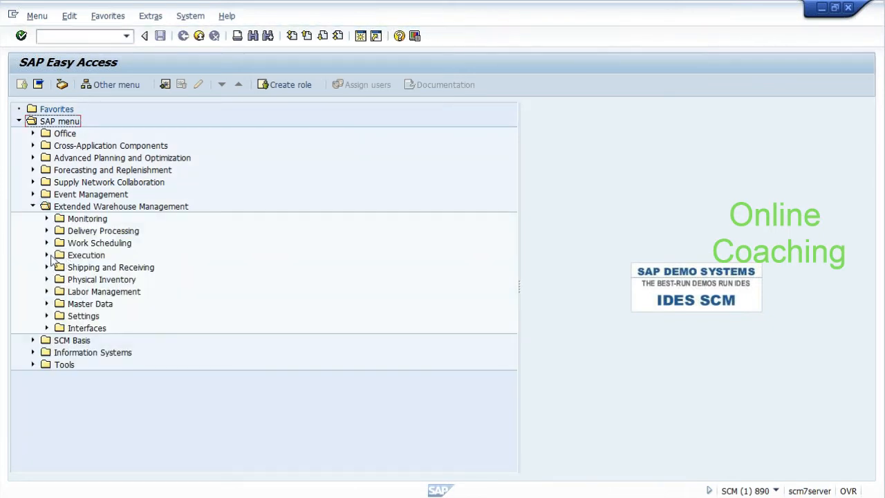
left_click(116, 33)
left_click(47, 315)
- Go to the implementation guide with /nspro and expand Extended Warehouse Management down to Cross-Process Settings
left_click(82, 35)
type("/nspro")
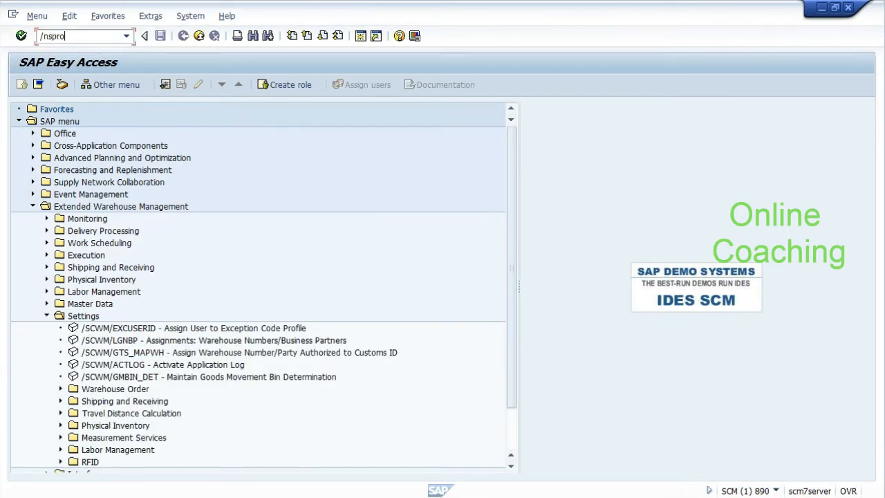
key("Return")
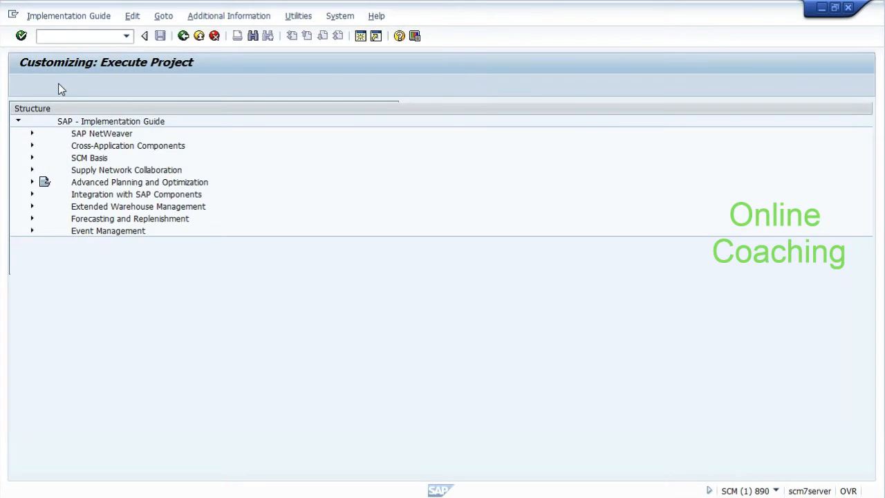
left_click(32, 207)
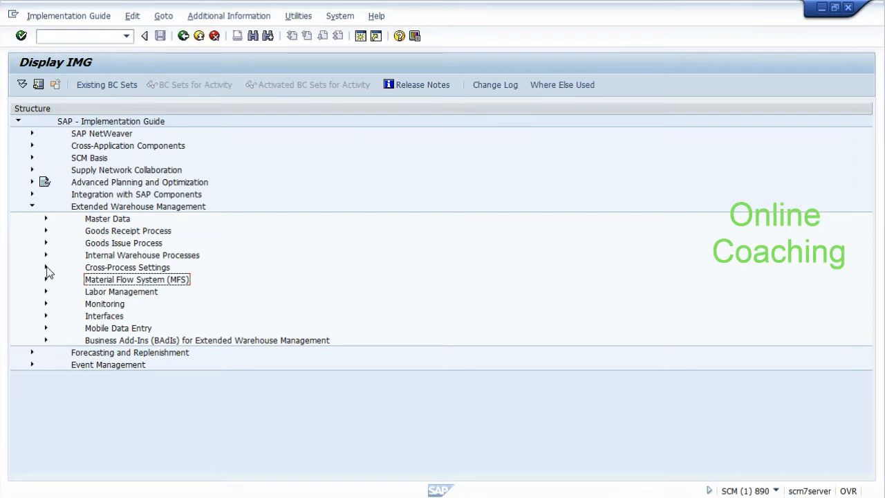
left_click(46, 267)
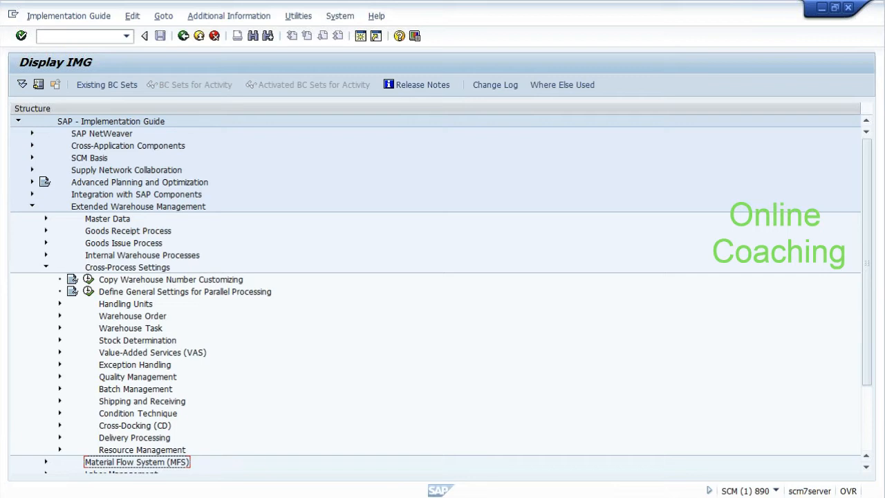
key("alt+Tab")
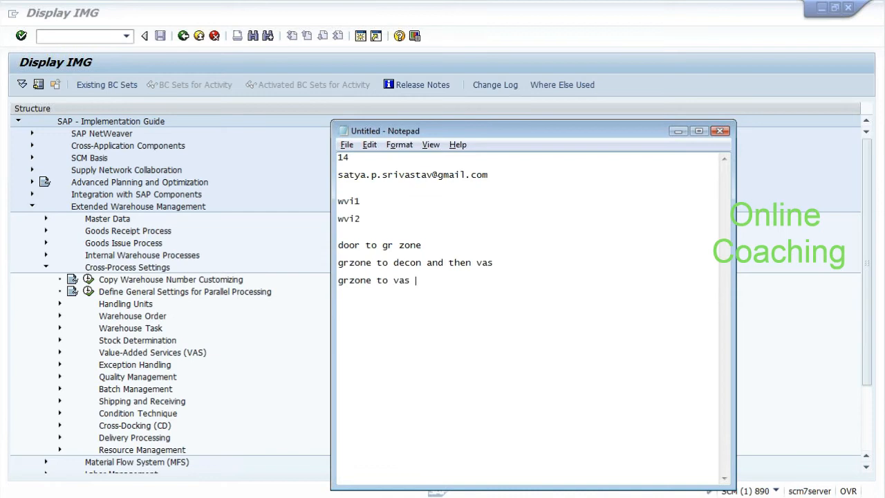
left_click(213, 235)
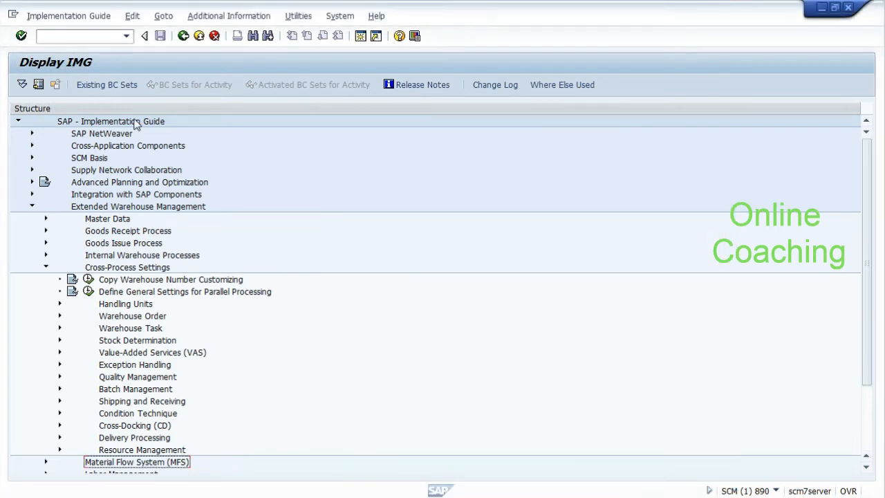
- Try to search the implementation guide structure for "packaing specification"
left_click(253, 36)
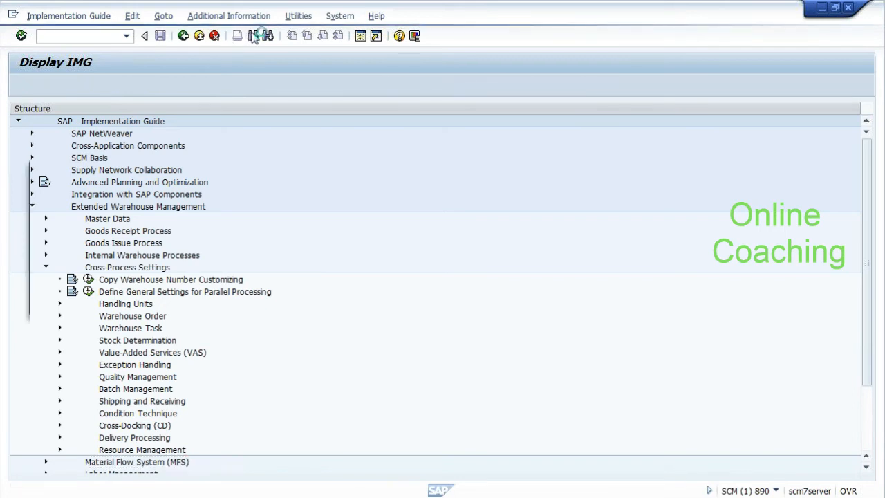
type("packspec")
key("BackSpace")
key("BackSpace")
key("BackSpace")
key("BackSpace")
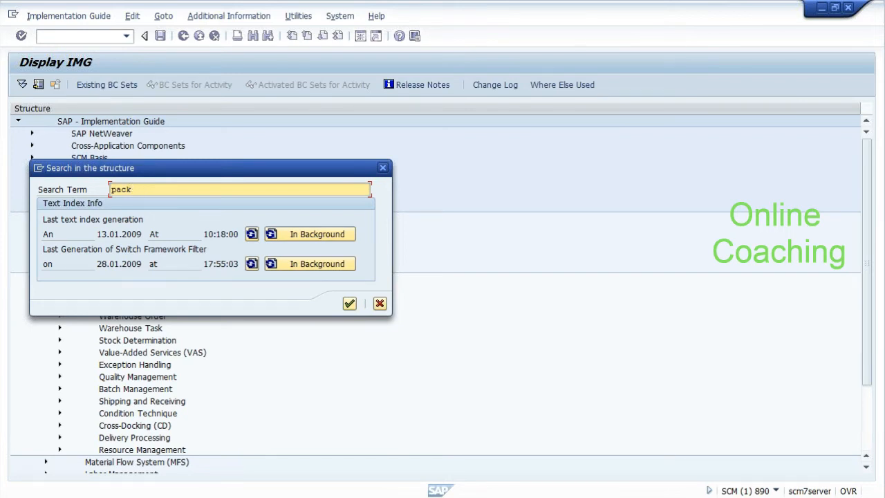
type("aing specification")
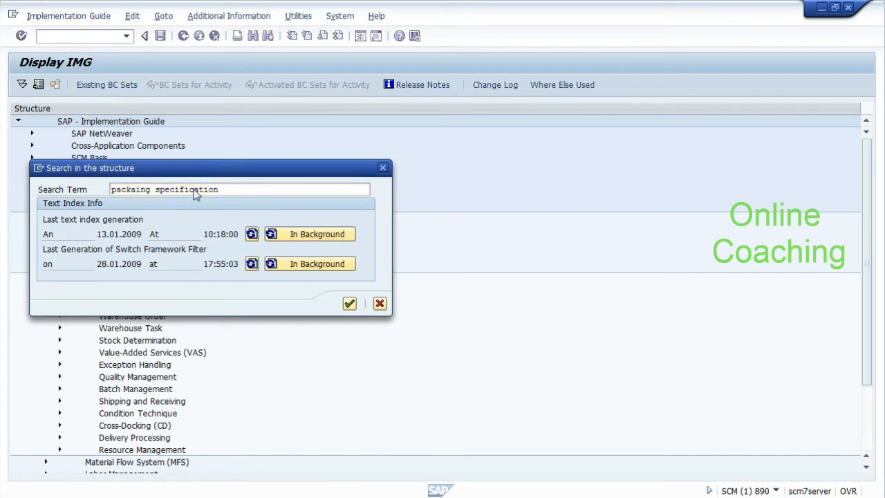
key("Return")
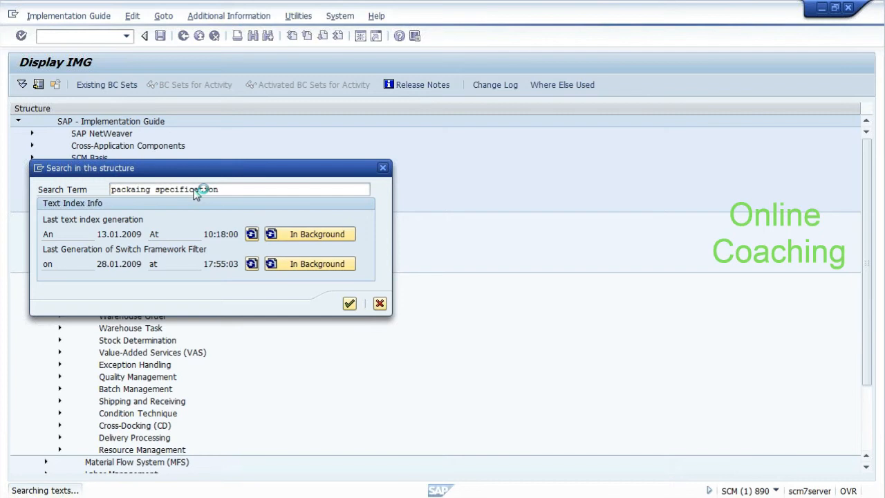
- Search the implementation guide structure again with the corrected term "packaging specification"
left_click(253, 37)
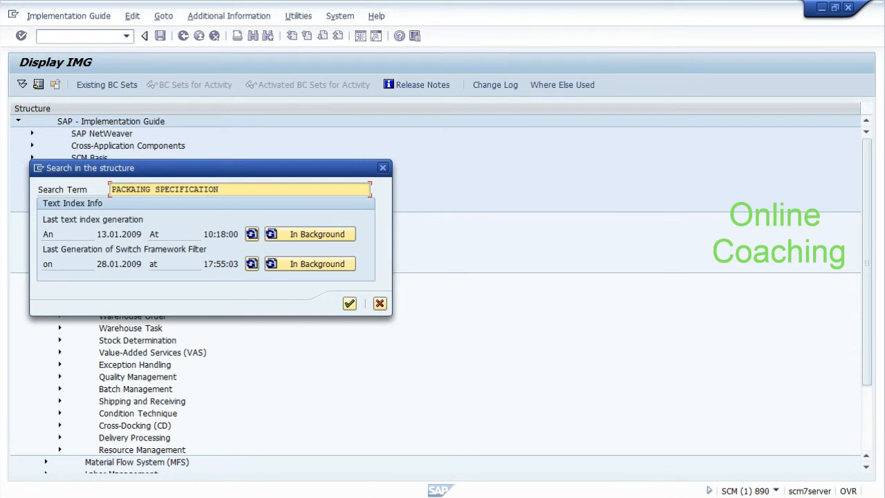
key("Delete")
key("Delete")
key("Delete")
type("g")
key("Delete")
key("Delete")
key("Delete")
key("Delete")
key("Delete")
key("Delete")
key("Delete")
key("Delete")
key("Delete")
key("Delete")
key("Delete")
key("Delete")
key("Delete")
key("Delete")
type("ing specification")
key("Return")
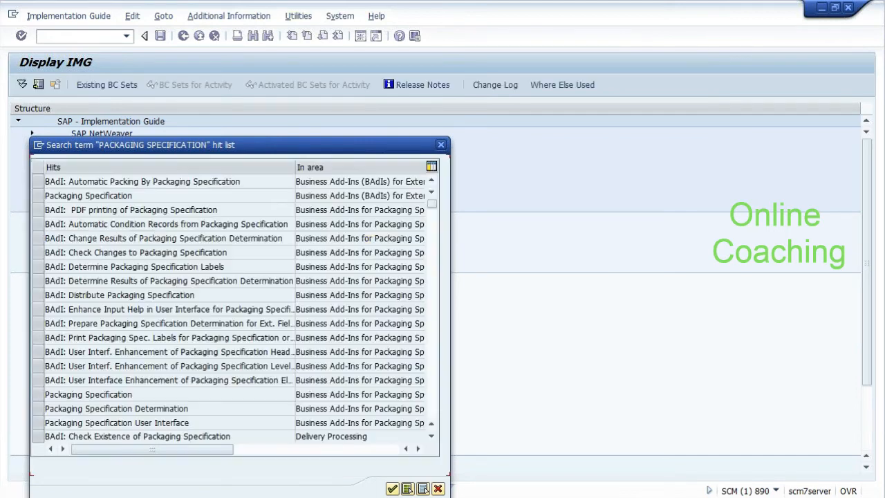
- Jump to the Packaging Specification hit in the Extended Warehouse Management area and expand its node under Master Data
left_click(432, 401)
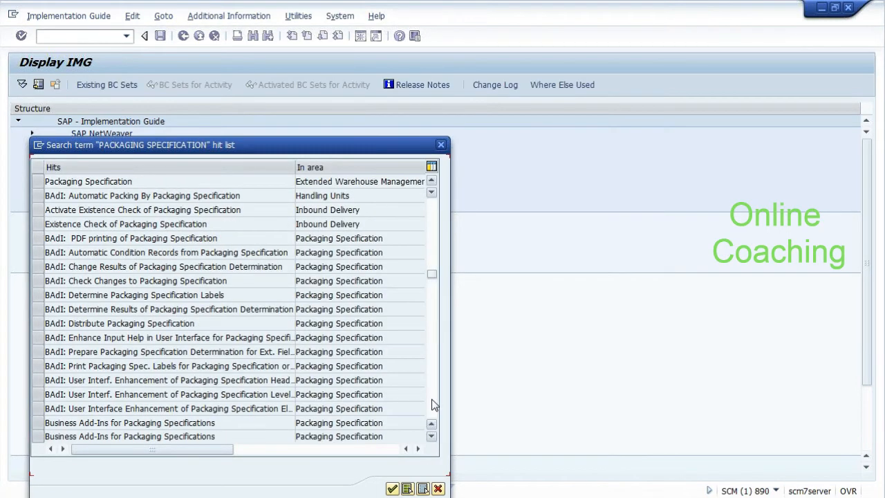
left_click(45, 181)
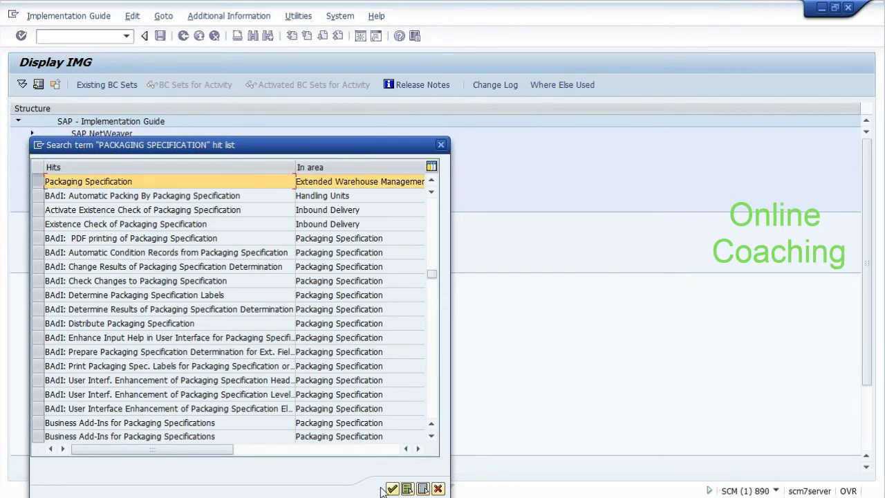
left_click(392, 488)
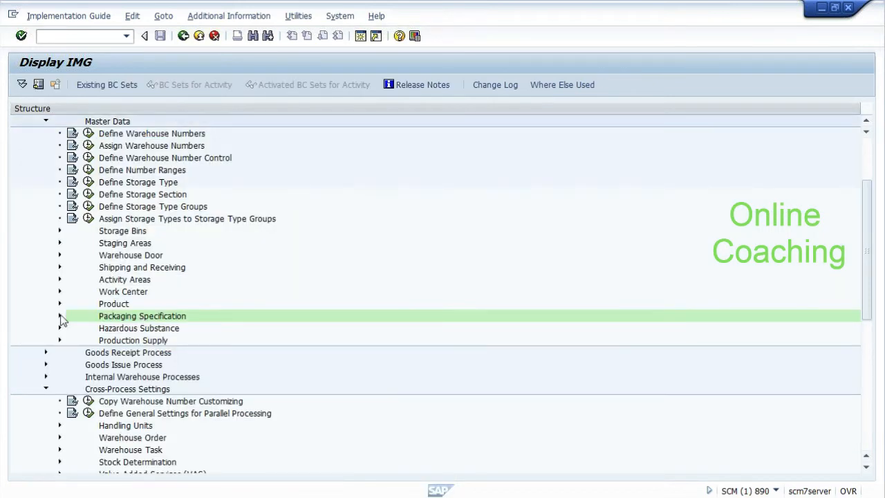
left_click(60, 316)
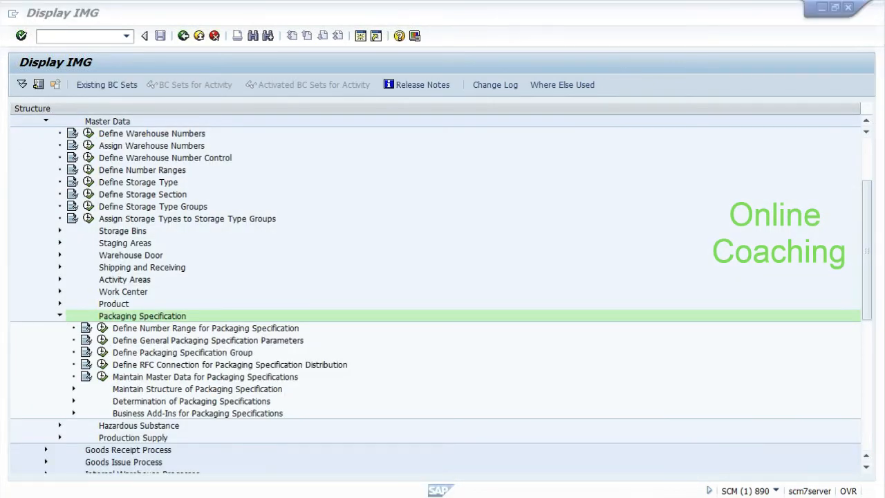
- Switch to Notepad and add a dashed separator line followed by the heading "HYD_CUR:--" below the existing notes
key("alt+Tab")
type("----------------------")
key("Return")
type("HYD_CU")
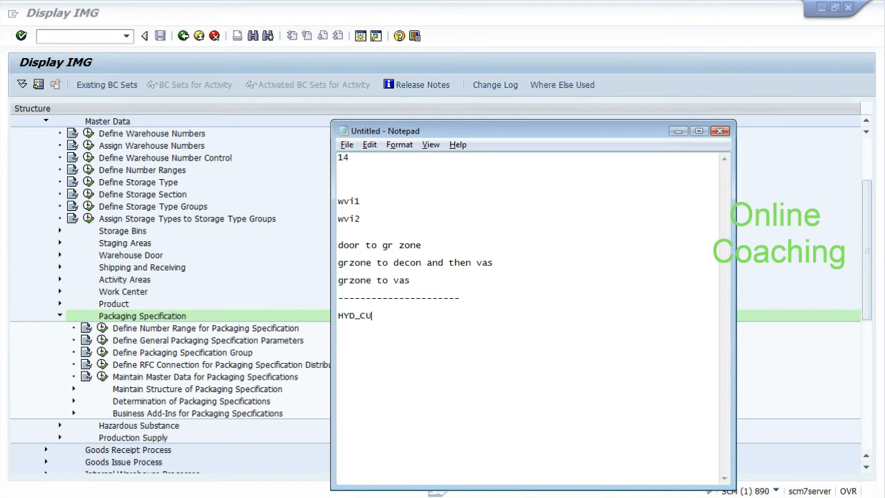
type("R:--  ")
- Write the note line "1 paty packpamaterial" under the HYD_CUR heading
type("1 ")
type("paty")
type(" b")
type("u")
key("BackSpace")
key("BackSpace")
type("packpamaterial")
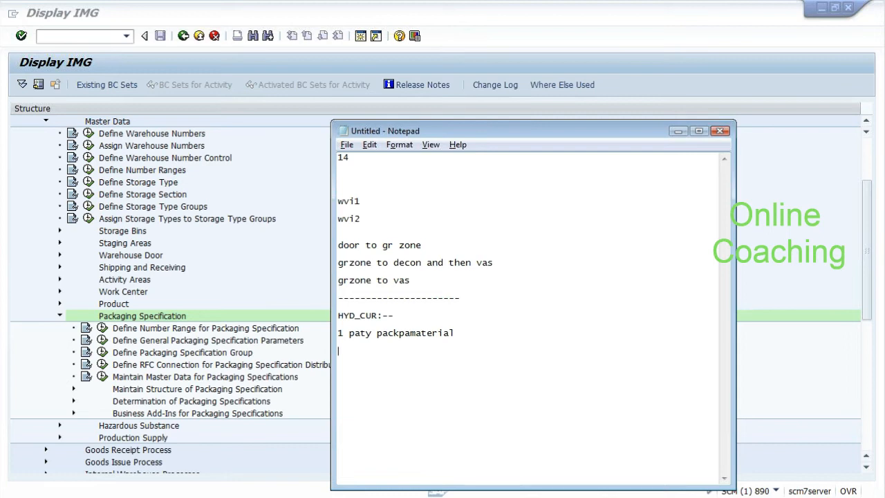
- Append "100 like these 1 pallet" to the packaging material line and add "lable on top of this and then gift wrap" below it
left_click_drag(338, 333, 456, 334)
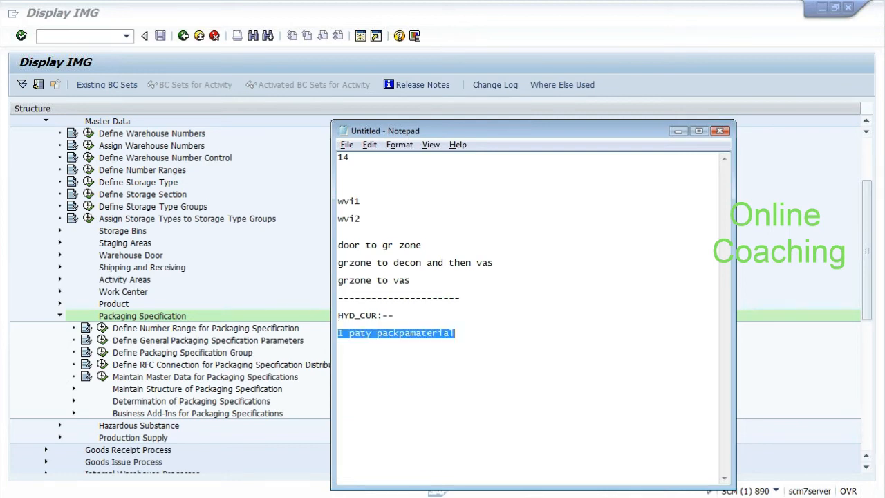
left_click(455, 333)
type("100 like these 1 pallet")
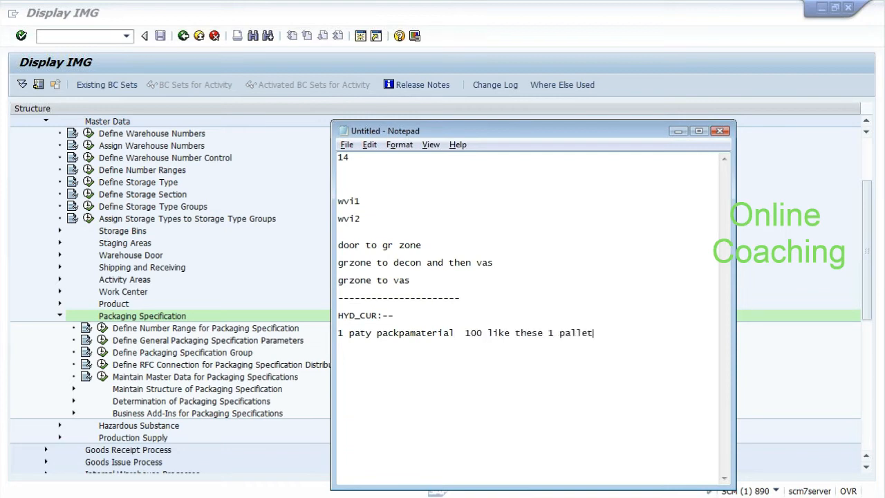
key("Return")
type("lable on top of this")
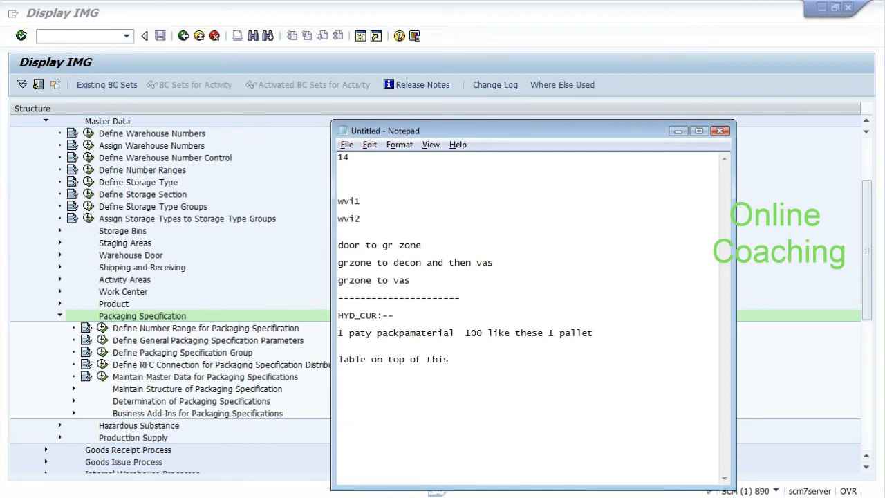
type(" and then gift wrap")
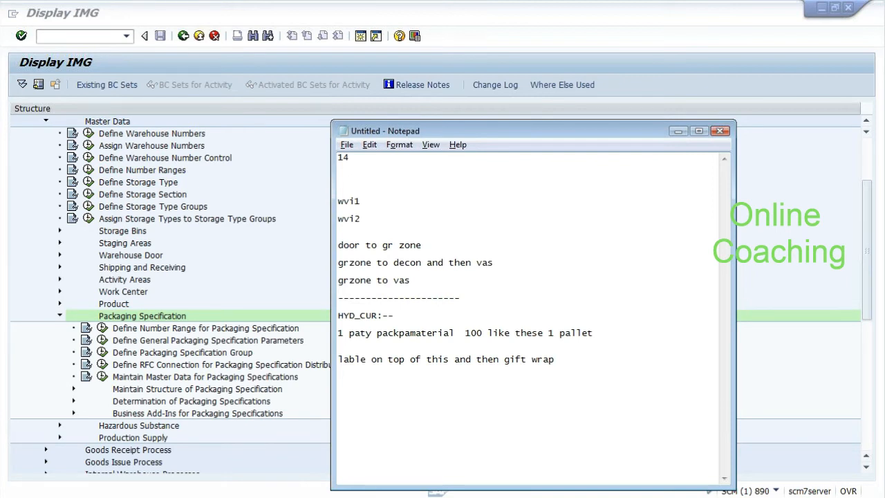
- Insert the note line "step 1 1 coke put it one small cover" directly under the HYD_CUR heading
mouse_move(338, 333)
left_mouse_down()
mouse_move(454, 333)
mouse_move(338, 335)
left_mouse_up()
left_click(454, 333)
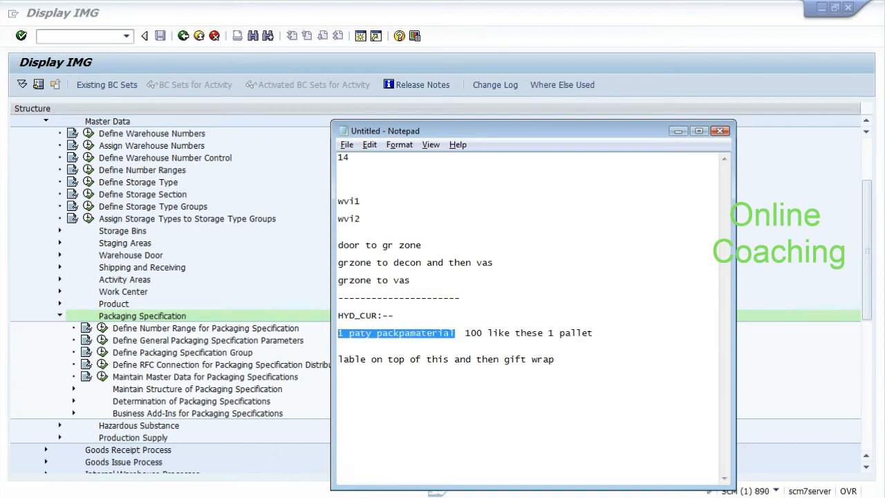
left_click(402, 316)
key("Return")
type("1 coke p")
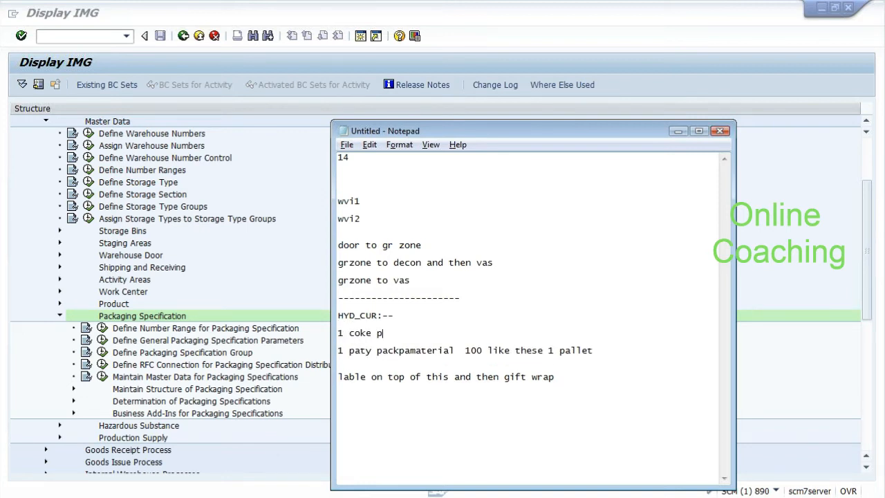
type("ut it one small cover")
key("Delete")
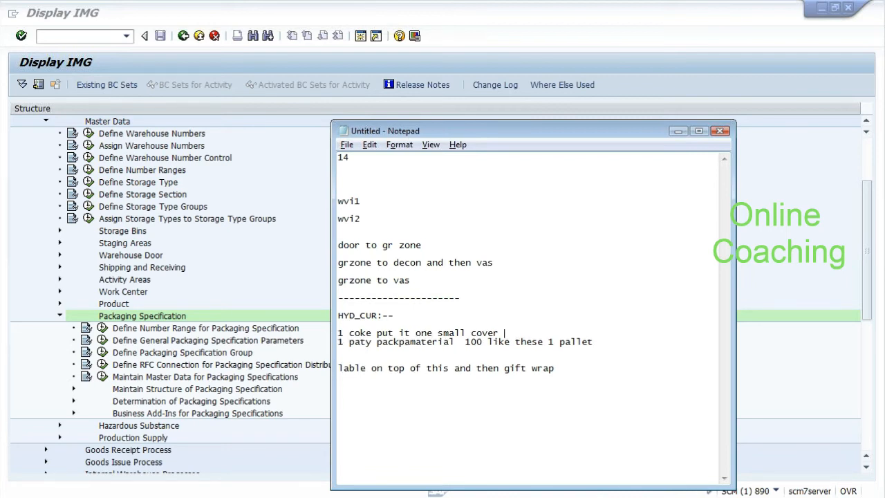
left_click(338, 333)
type("step 1")
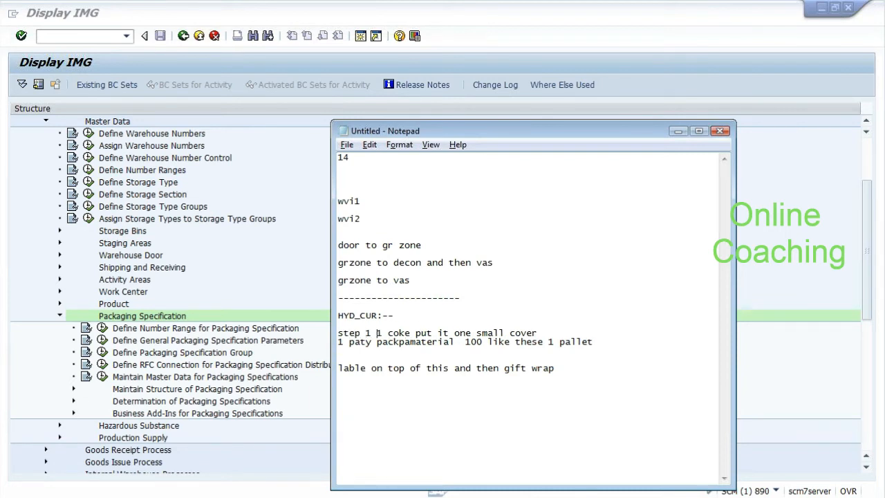
- Add the line "step 2 put 100 like step 1 in a case" below step 1, with blank space after it
left_click(544, 333)
key("Return")
key("Return")
type("step 2 put 100 like step 1 in a case")
key("Return")
key("Return")
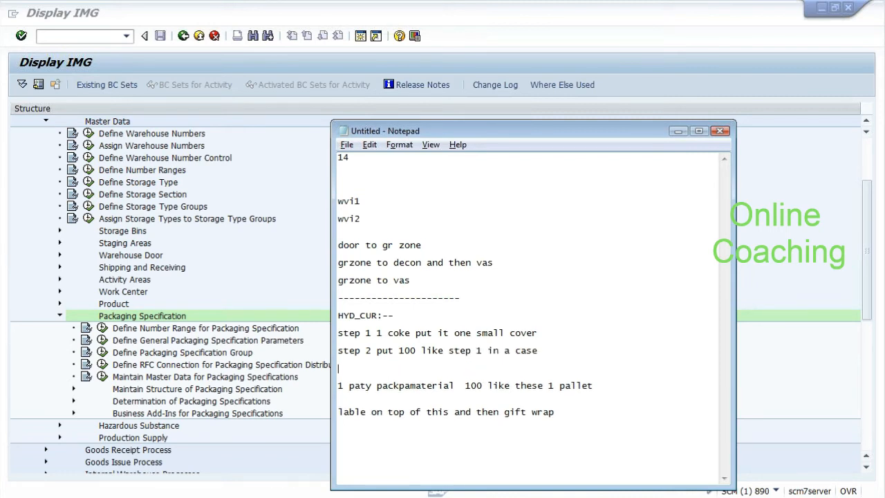
key("Return")
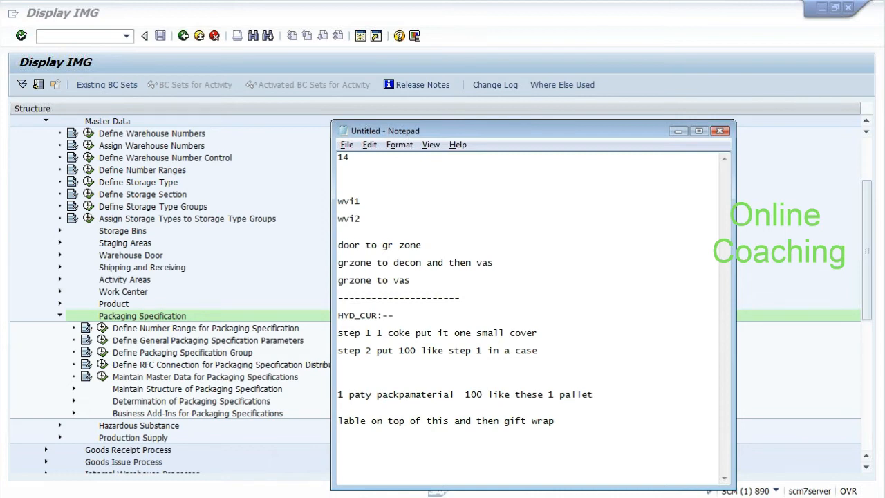
- Insert a colon and spacing after the "step 1" and "step 2" labels in the notes
key("Up")
key("Up")
key("Up")
type(":")
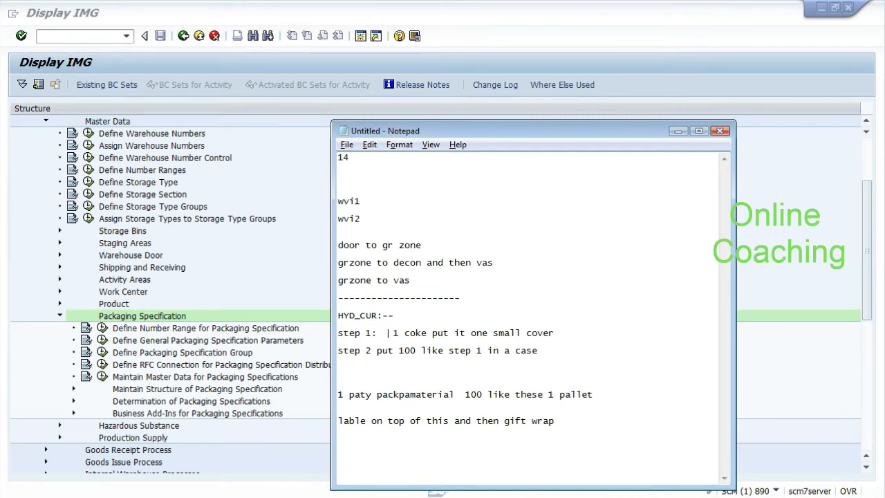
type("  :")
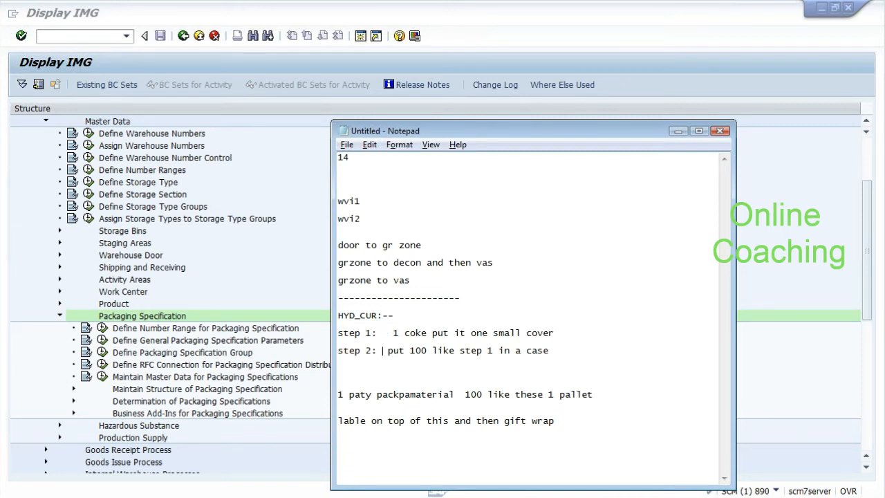
- Add the line "step 3: apply gift wrap around step 2" below the step 2 note
key("End")
key("Return")
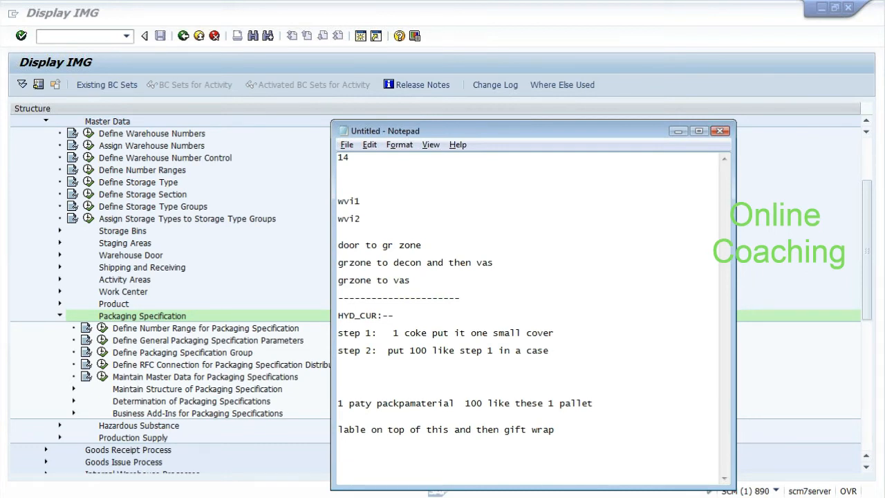
type("step 3")
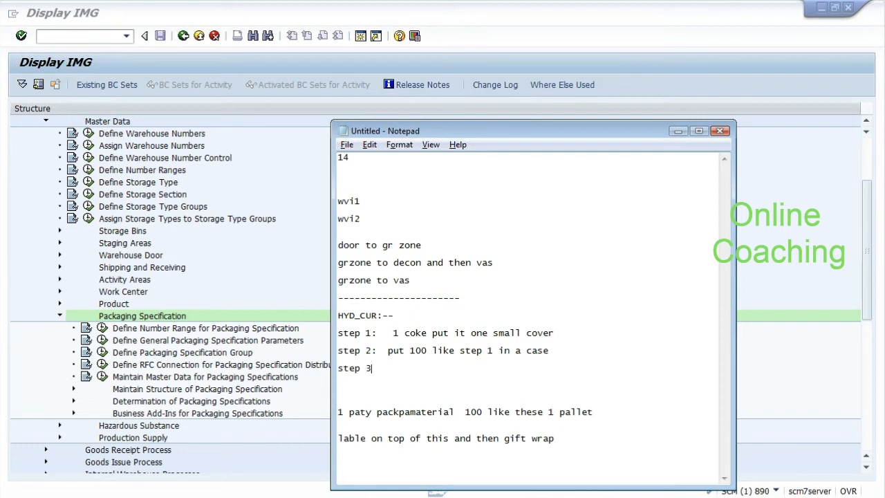
type(": apply gift")
key("BackSpace")
key("BackSpace")
type("ft warap")
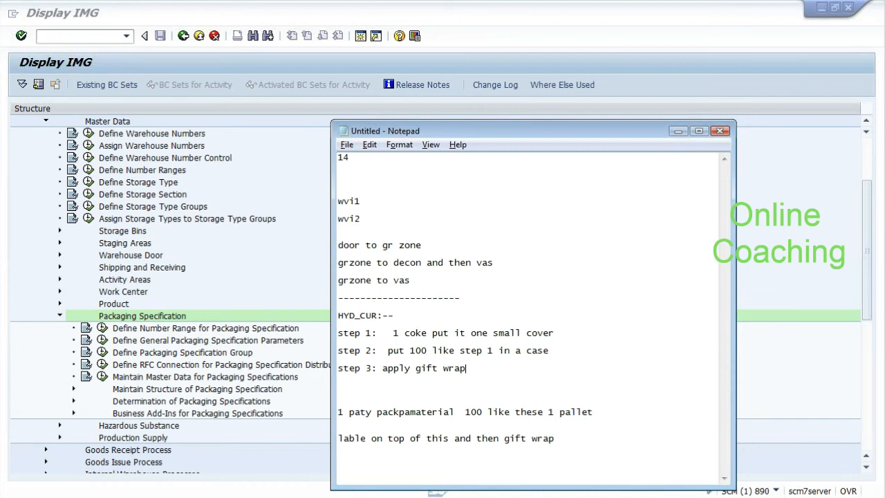
type(" around step 2")
key("Return")
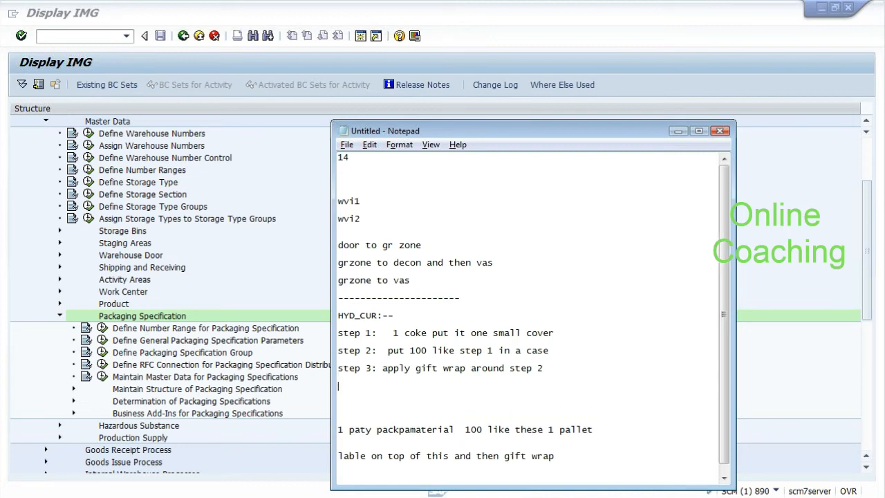
key("Return")
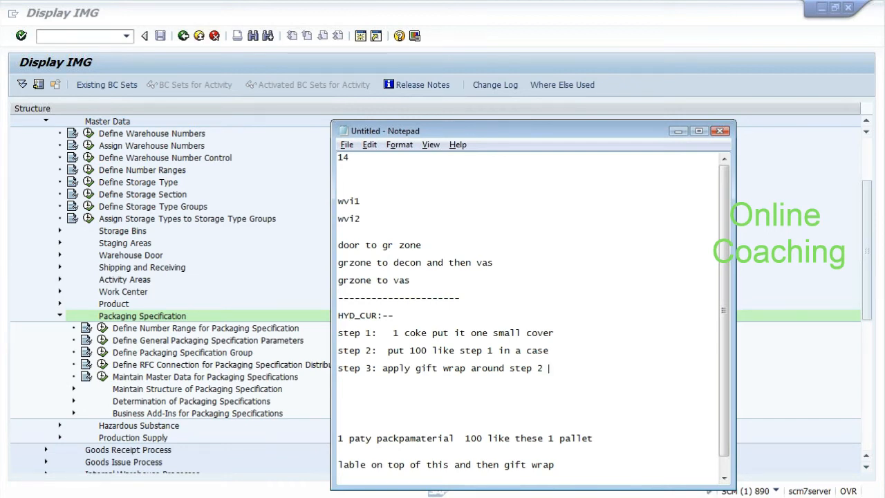
- Add the line "step 4: apply a permanent lable" directly below the step 3 note
left_click(549, 351)
left_click(549, 368)
left_click_drag(548, 351, 377, 350)
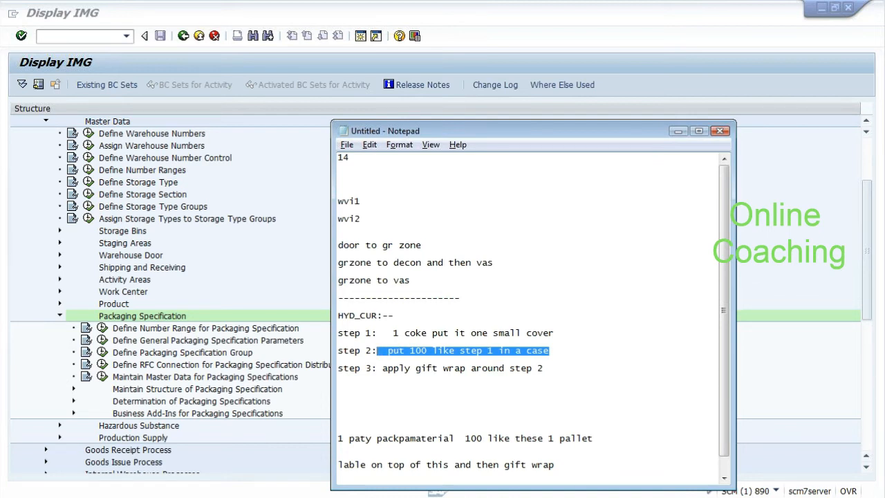
left_click(338, 366)
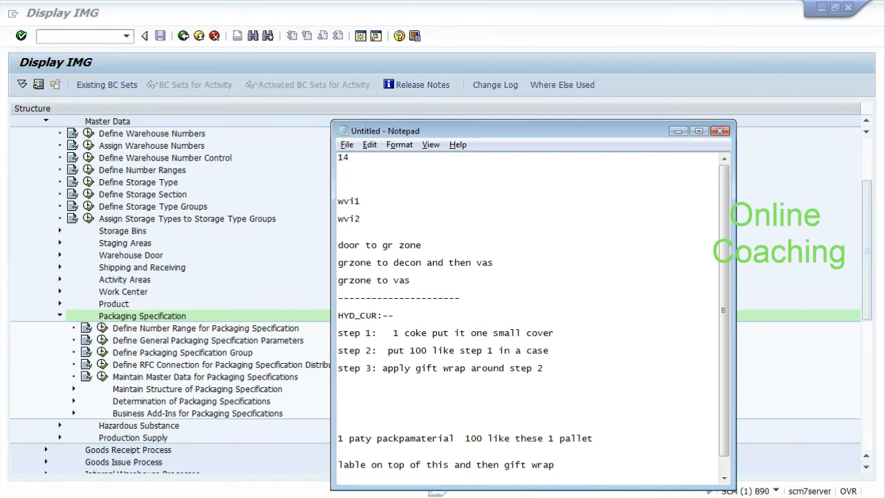
key("Return")
type("s")
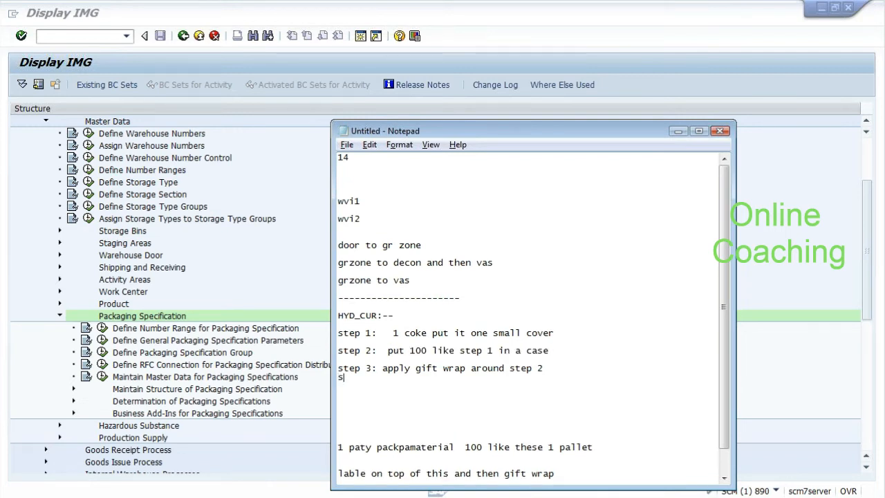
type("tep 4: apply a permanent lable")
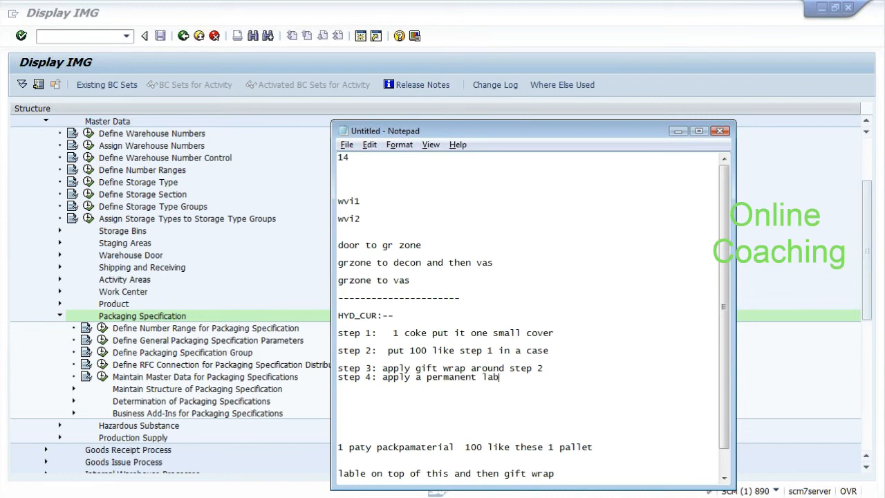
key("Return")
- Add the line "step 5: spray water manual activty" and delete the old packing notes below it
key("Down")
type("step ")
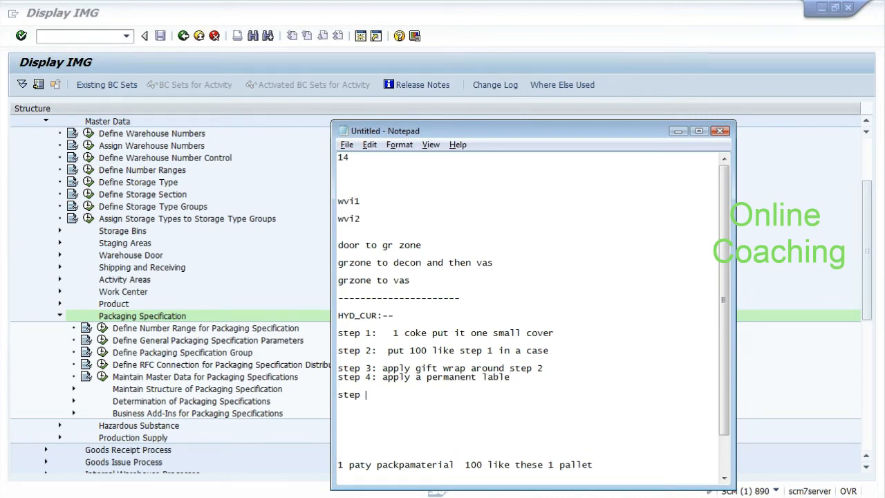
type("5: spray water manual acit")
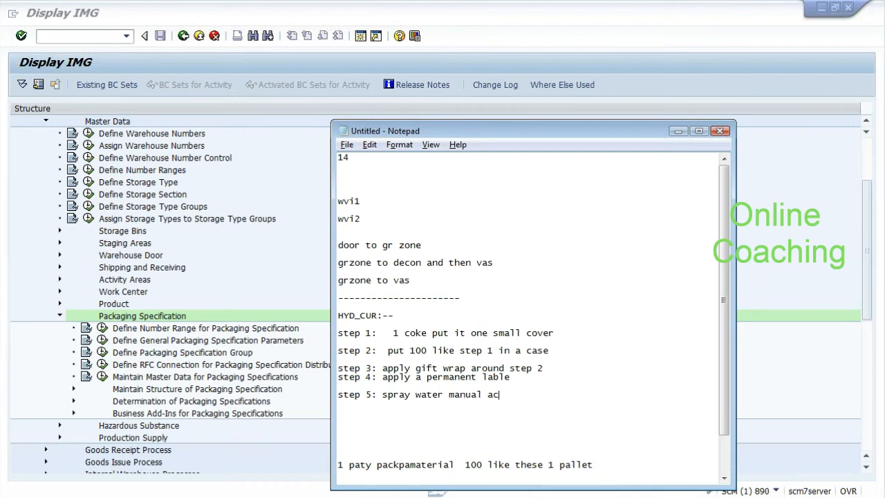
key("BackSpace")
key("BackSpace")
type("tivty")
key("shift+ctrl+End")
key("Delete")
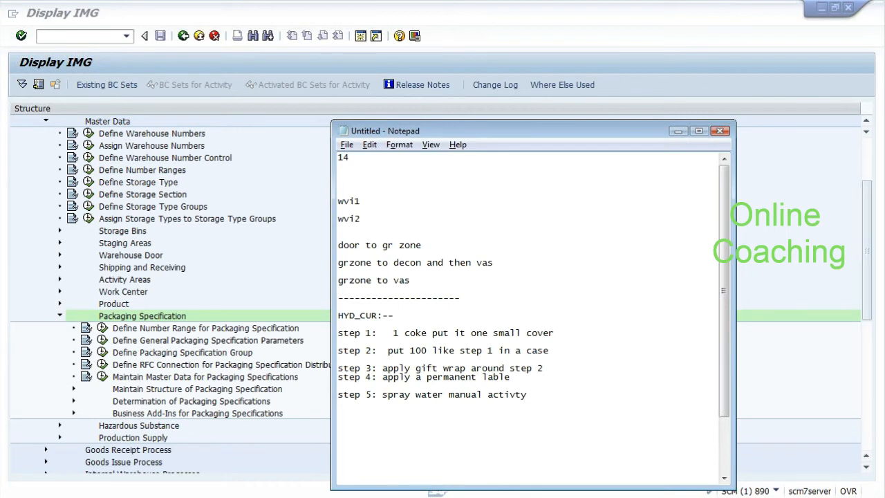
- Append "100" to the step 3 and step 4 notes and "track water." to the step 5 note
left_click(338, 342)
left_click_drag(382, 350, 550, 350)
left_click(437, 368)
left_click(548, 367)
type("100")
left_click(510, 376)
type("100 ")
type("  track ")
type("he")
key("BackSpace")
key("BackSpace")
type("water.")
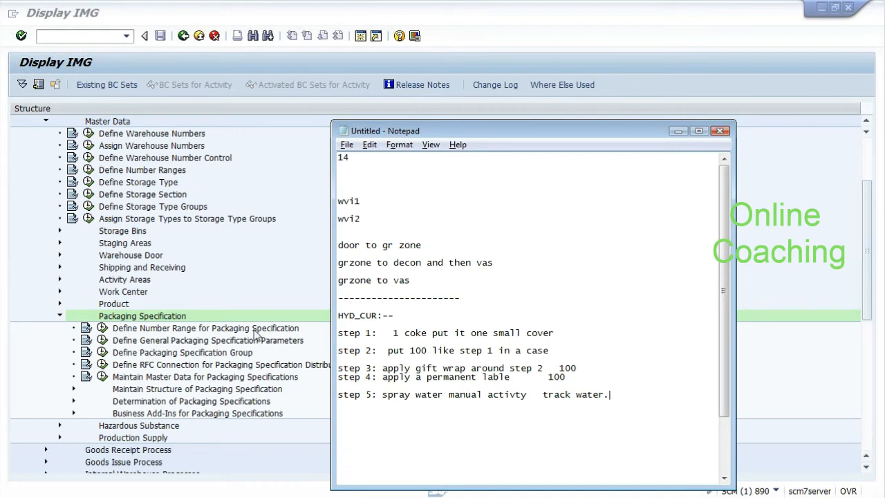
- Switch to the SAP implementation guide, review the VAS entry under Define Packaging Specification Group, and return to the guide
left_click(257, 334)
left_click(205, 341)
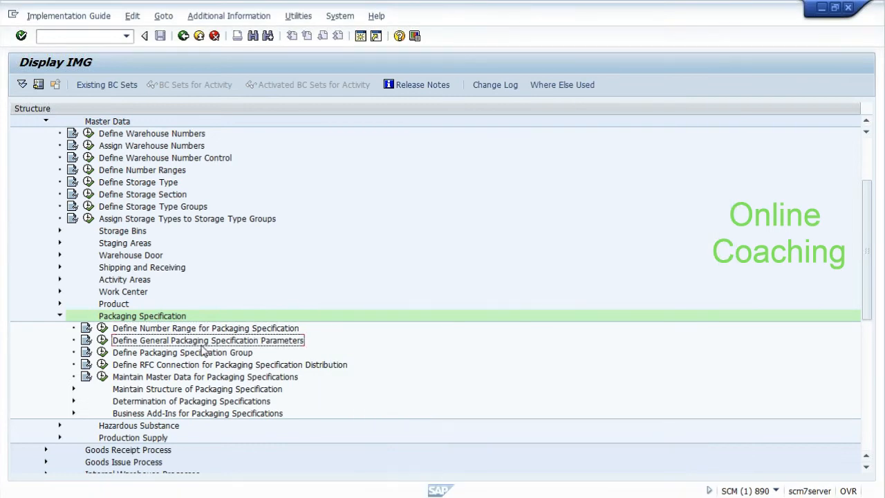
left_click(198, 354)
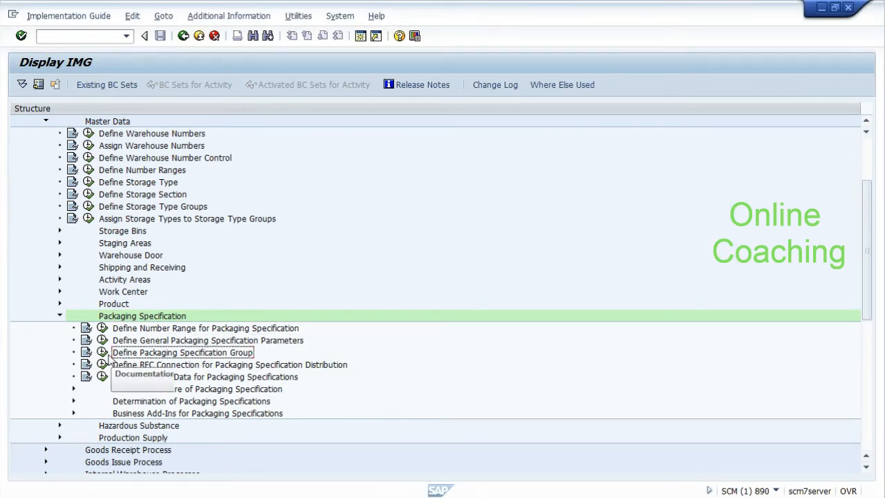
left_click(102, 354)
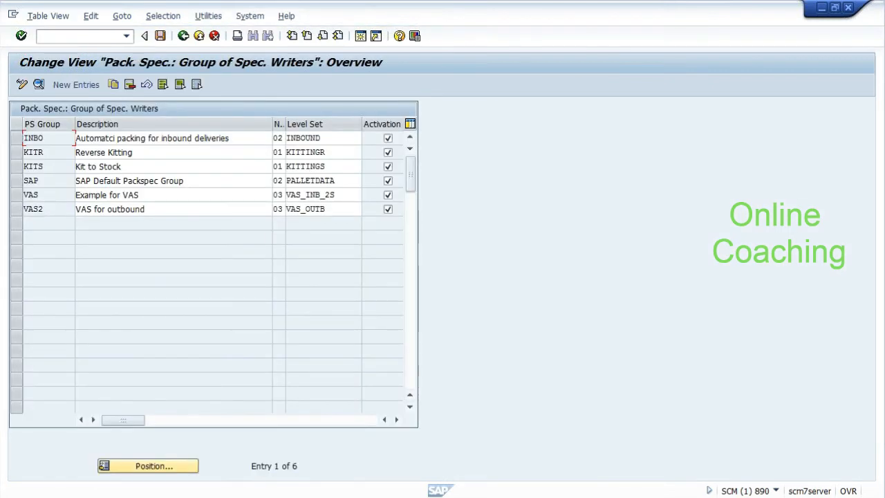
double_click(50, 200)
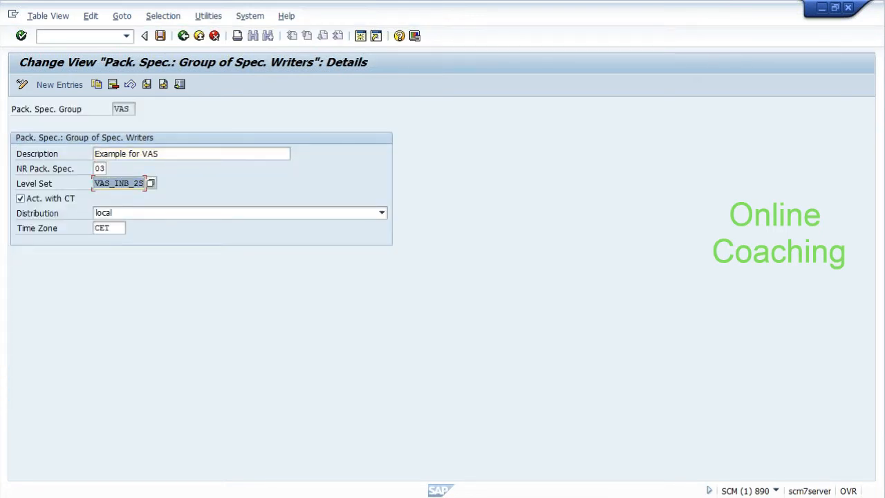
left_click(184, 35)
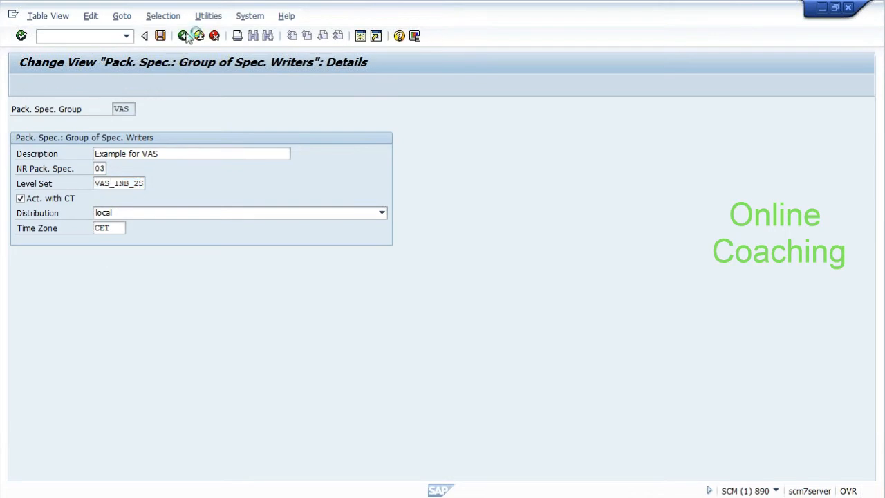
left_click(185, 38)
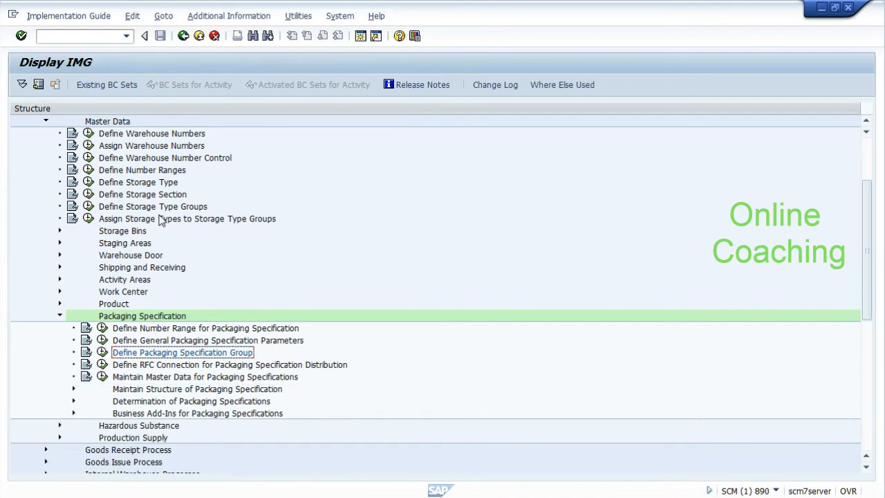
- Open the level type definition under Maintain Structure of Packaging Specification and select the VS1 entry
left_click(137, 391)
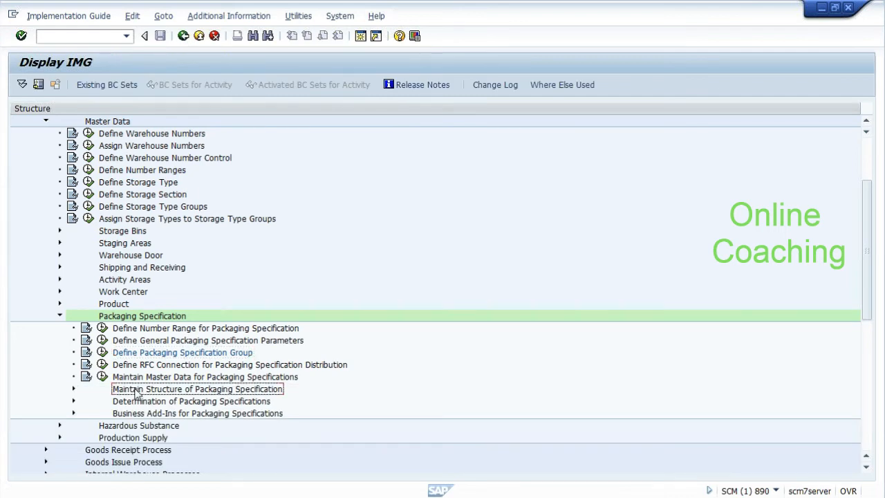
left_click(72, 389)
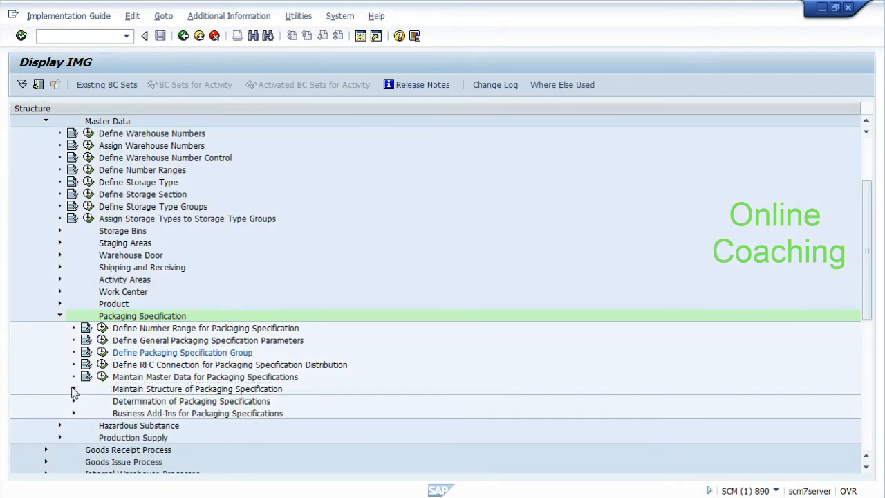
left_click(157, 389)
left_click(116, 389)
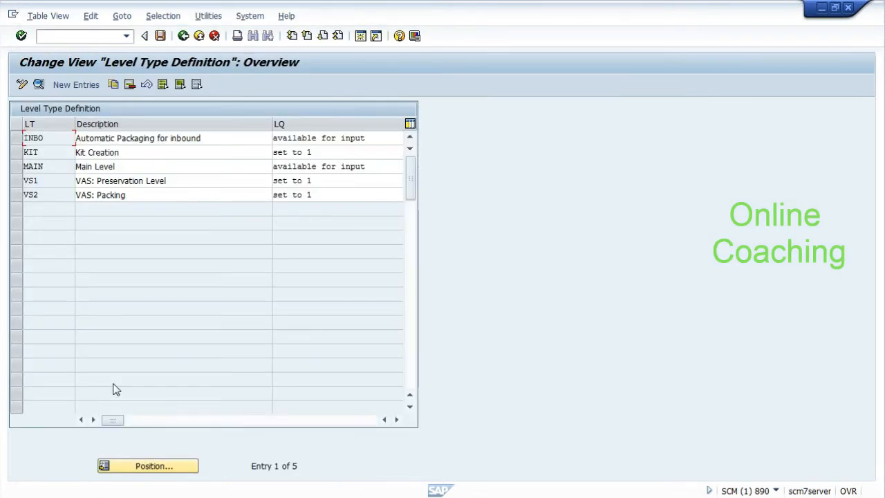
left_click(41, 195)
left_click(17, 181)
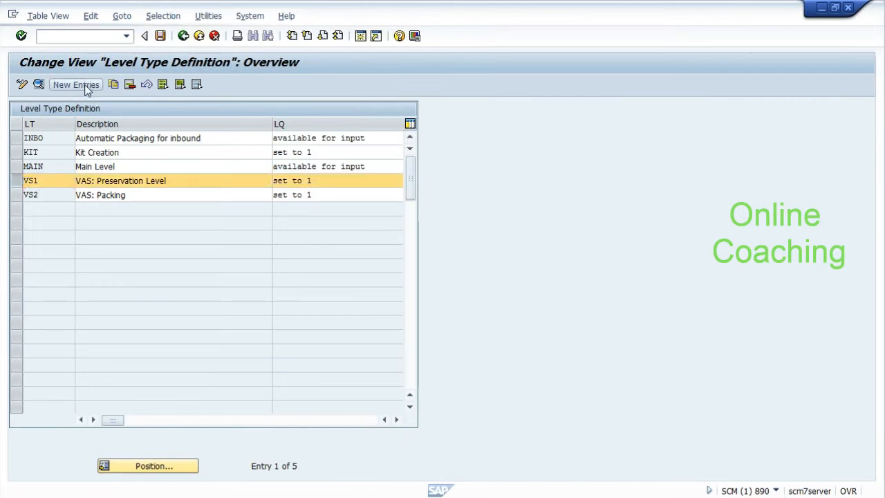
- Start a new level type entry SPWT with the description "spray waters", based on step 5 of the notes
left_click(76, 85)
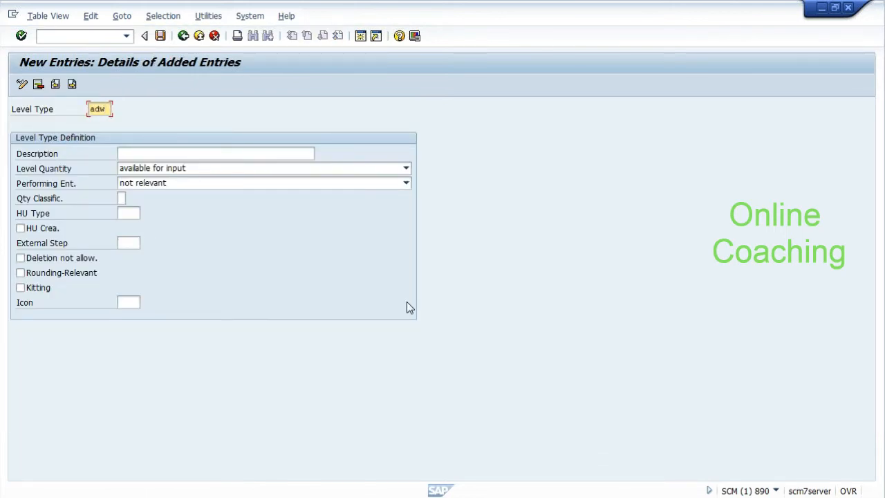
key("alt+Tab")
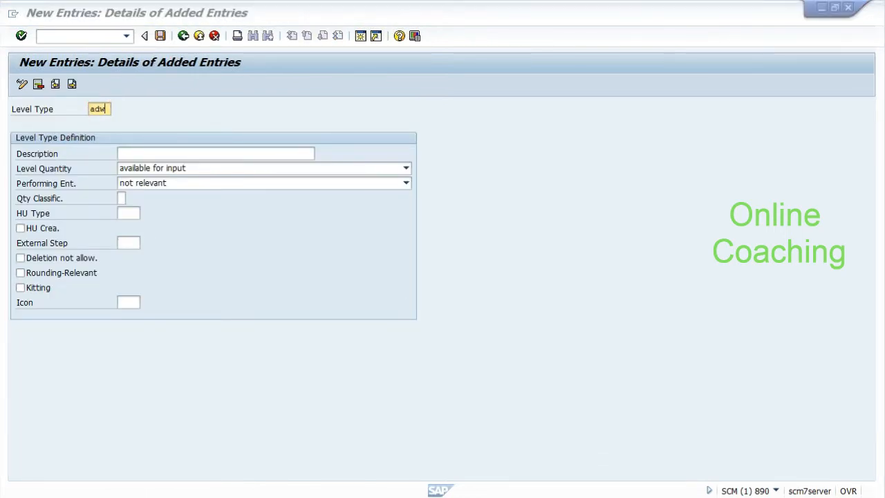
key("alt+Tab")
left_click_drag(382, 394, 438, 394)
left_click(112, 110)
key("BackSpace")
key("BackSpace")
key("BackSpace")
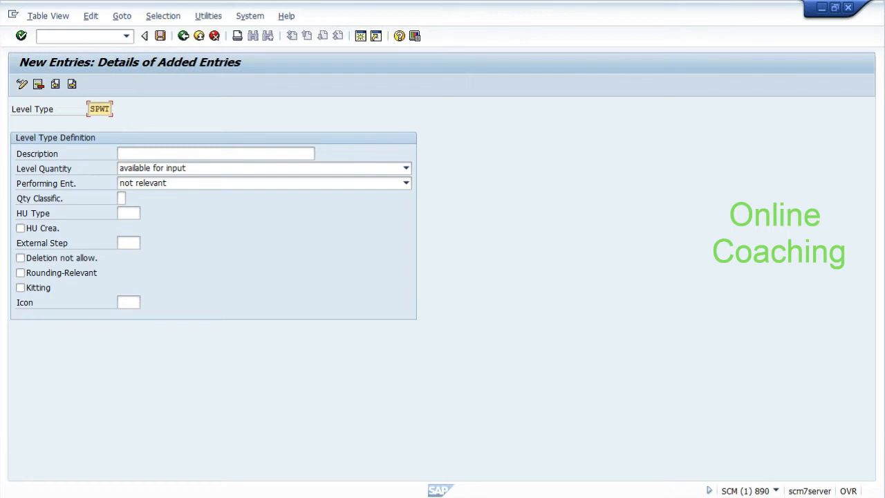
key("Tab")
type("spray waters")
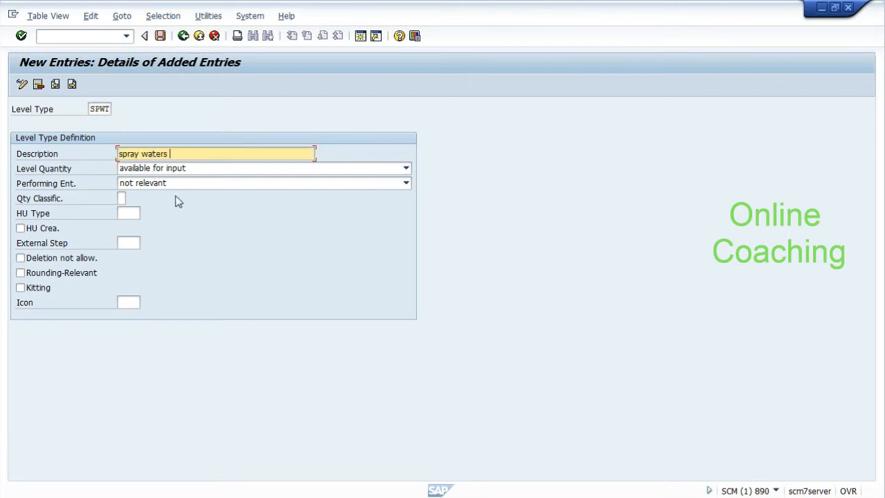
- Save the SPWT level type to the "EWM warehouse configuration" customizing request and return to the implementation guide
left_click(161, 36)
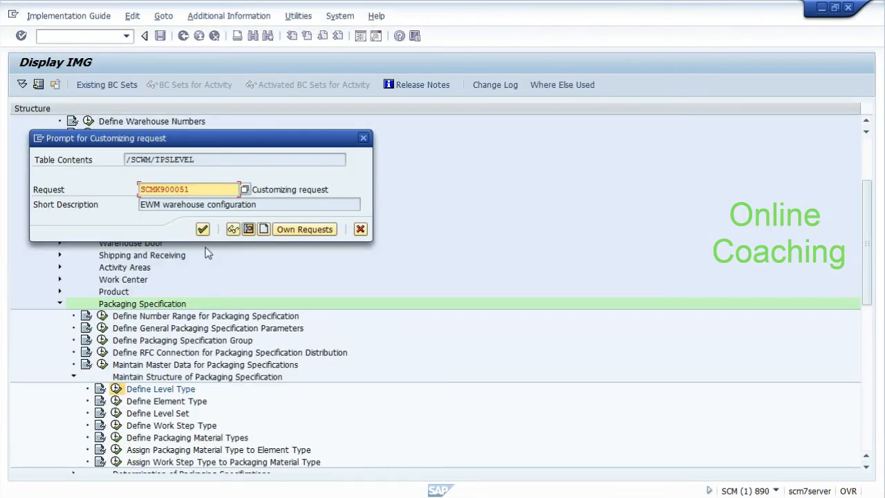
left_click(202, 229)
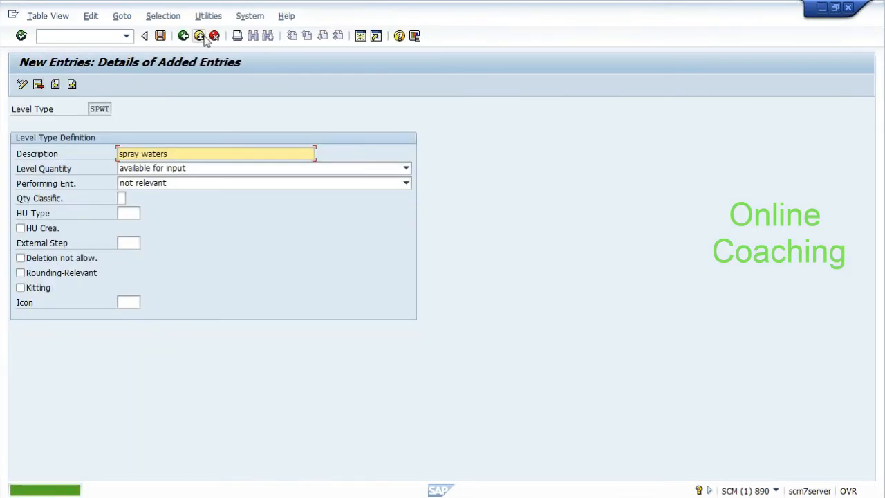
left_click(181, 36)
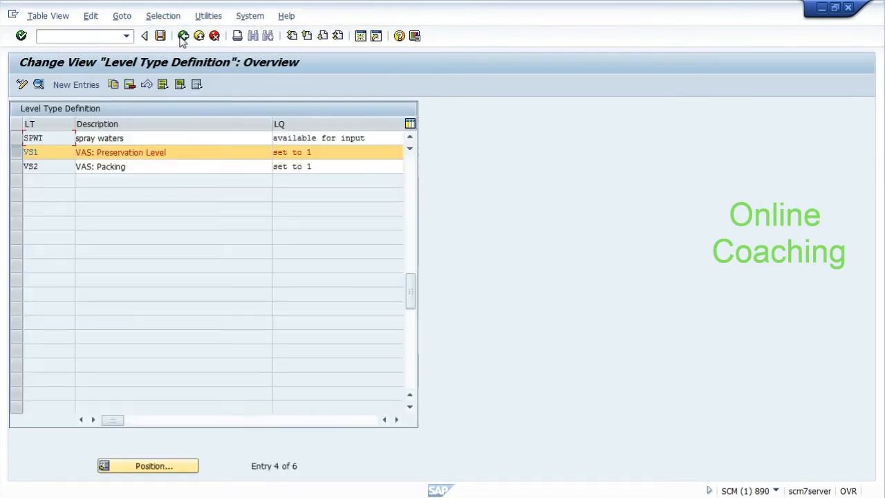
left_click(183, 36)
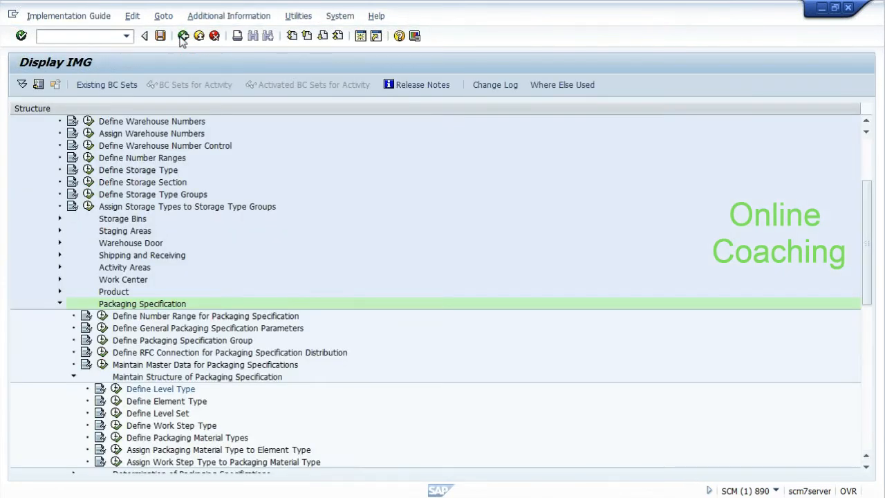
- Open the element type definition and start copying the PACK element type as SPWT
left_click(116, 401)
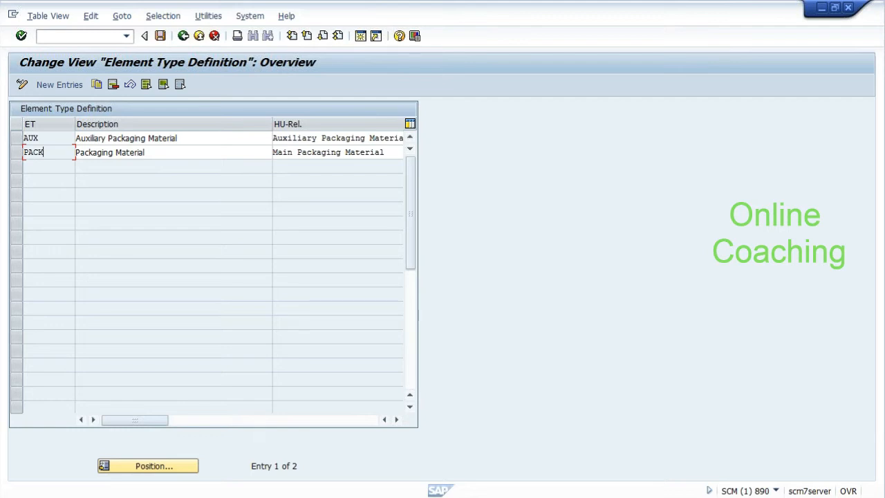
left_click(16, 153)
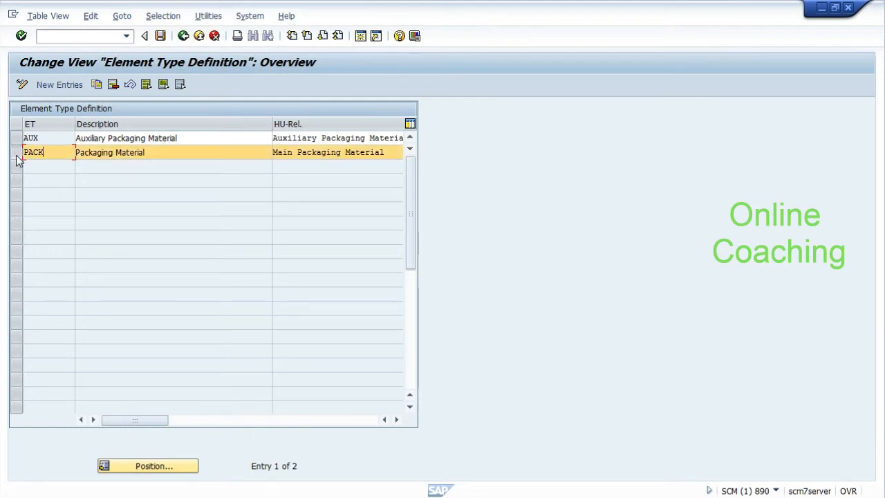
left_click(97, 84)
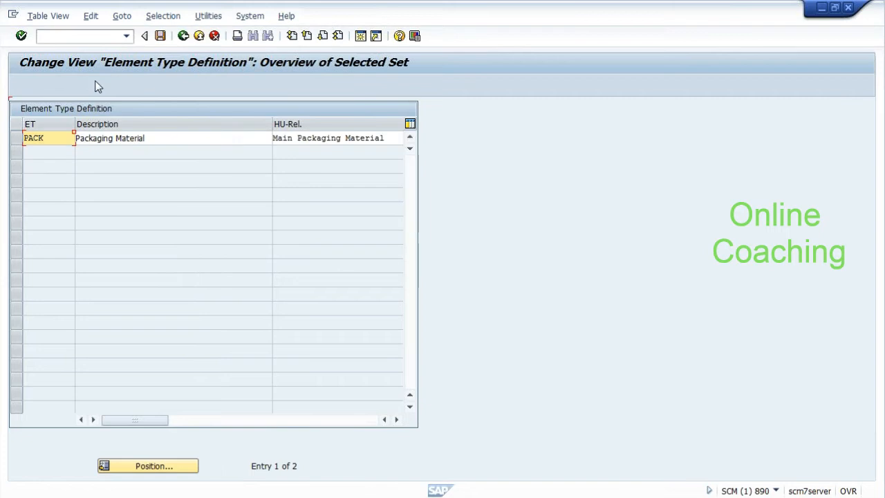
type("S")
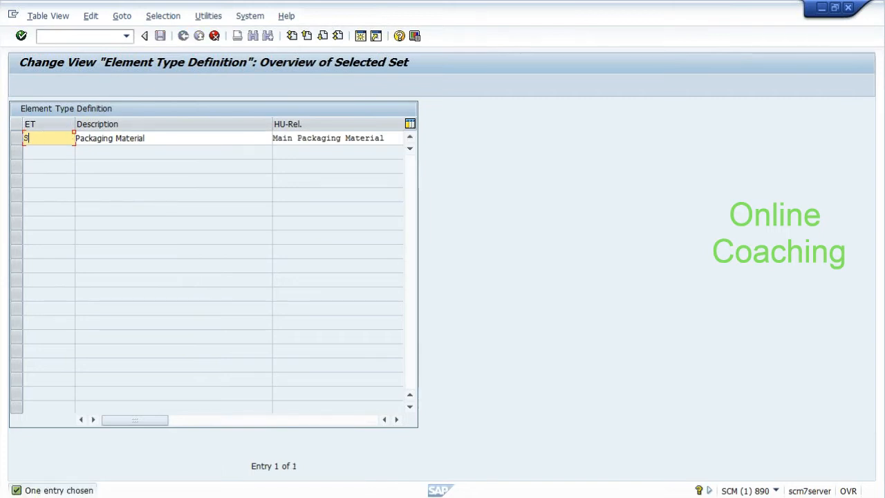
type("PWT")
key("Tab")
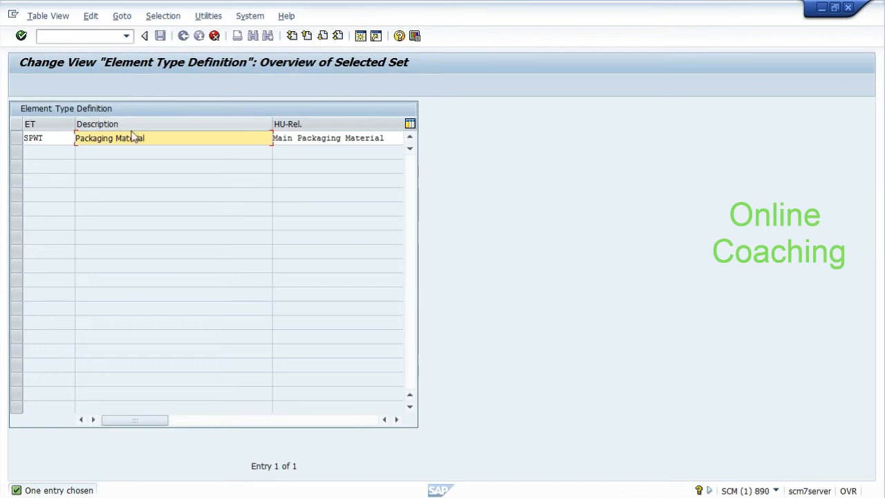
- Replace the description of the copied SPWT element type with "Spraying water"
key("BackSpace")
key("BackSpace")
key("BackSpace")
key("BackSpace")
key("BackSpace")
key("BackSpace")
key("BackSpace")
key("BackSpace")
key("BackSpace")
key("BackSpace")
key("BackSpace")
key("BackSpace")
key("BackSpace")
key("BackSpace")
key("BackSpace")
type("Spraying water")
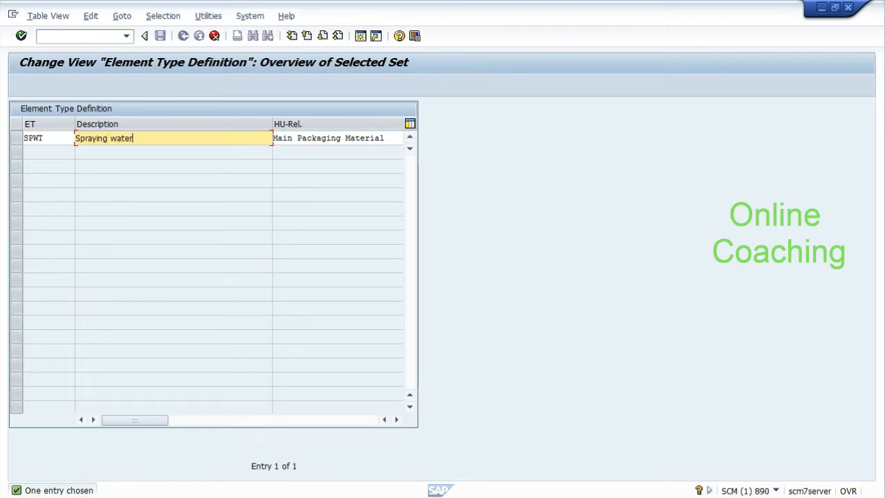
- Set the SPWT element type's HU relevance to Not Relevant for HU and save it to the EWM warehouse configuration request
key("Tab")
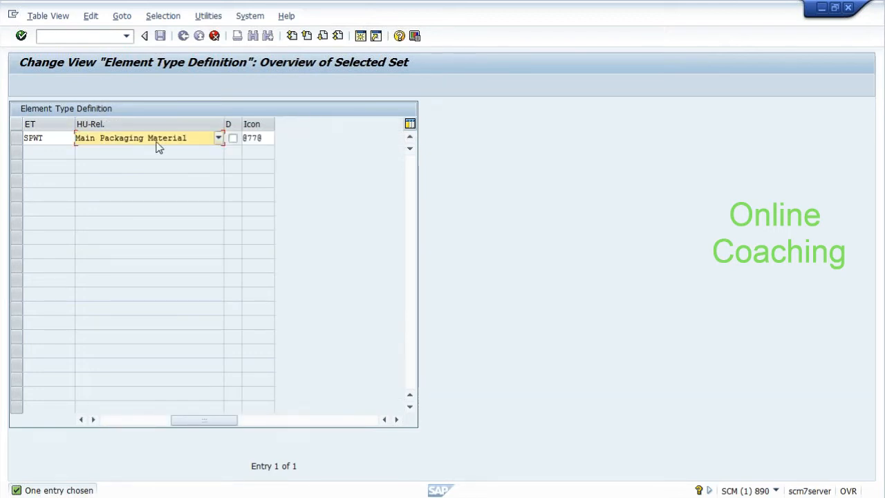
left_click(157, 141)
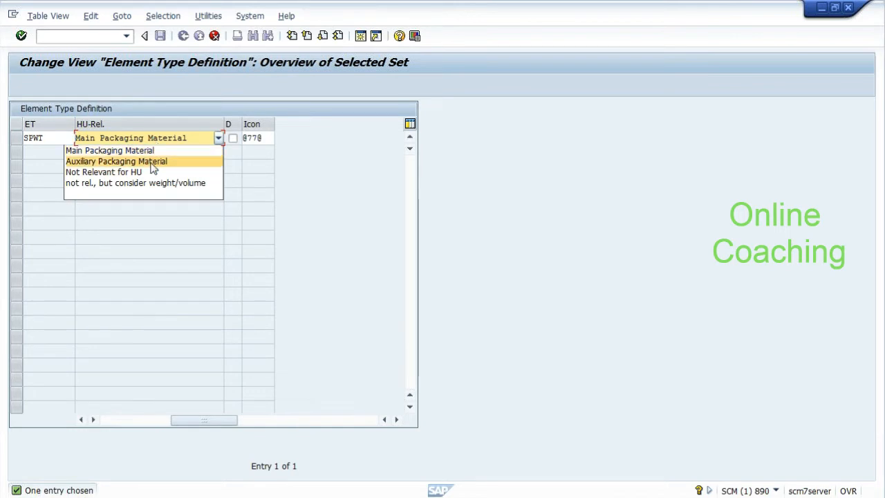
left_click(148, 172)
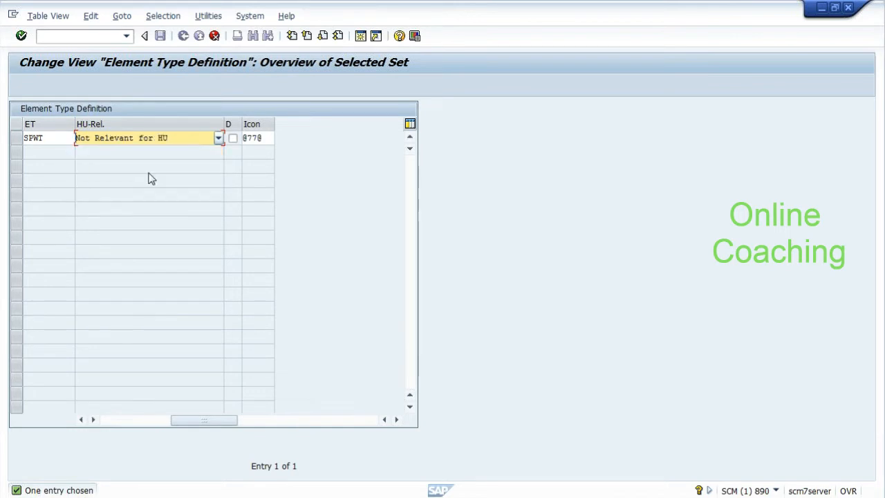
left_click(266, 139)
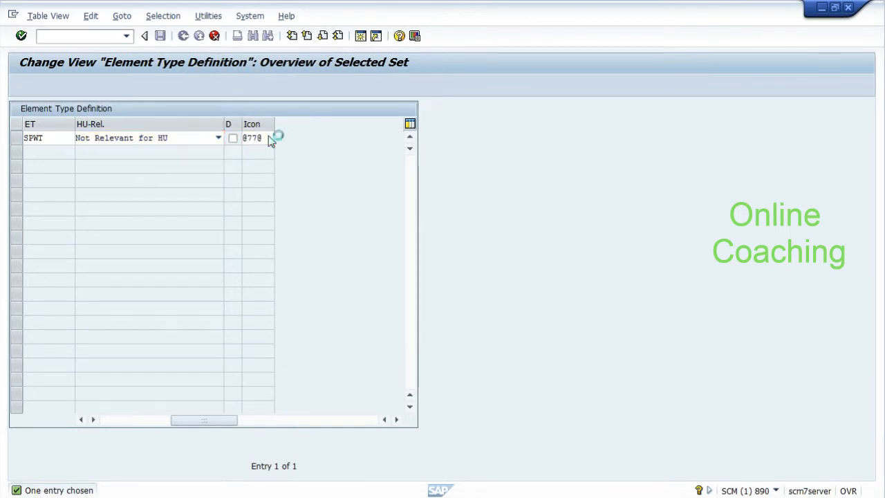
key("Return")
left_click(159, 36)
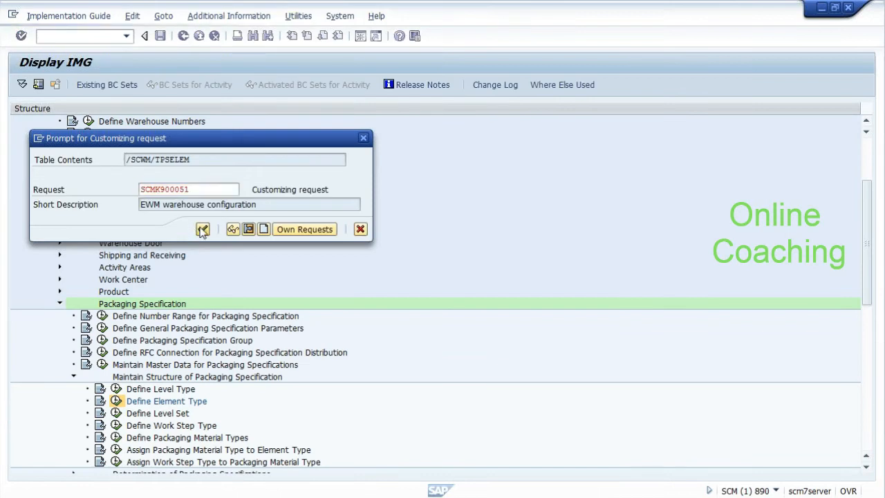
left_click(202, 230)
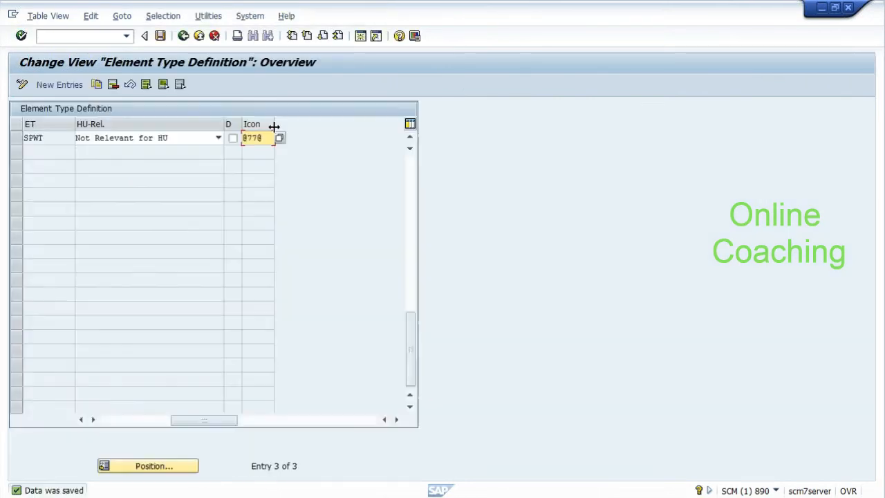
left_click(280, 139)
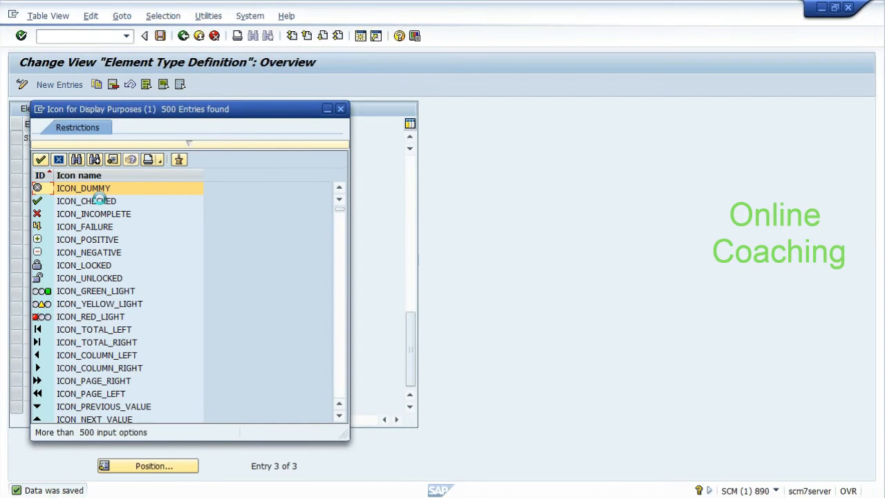
left_click(41, 227)
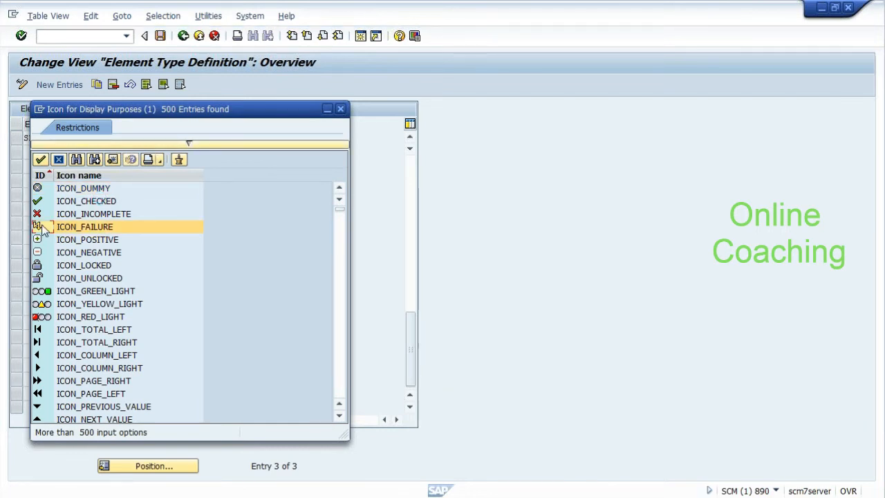
left_click(58, 159)
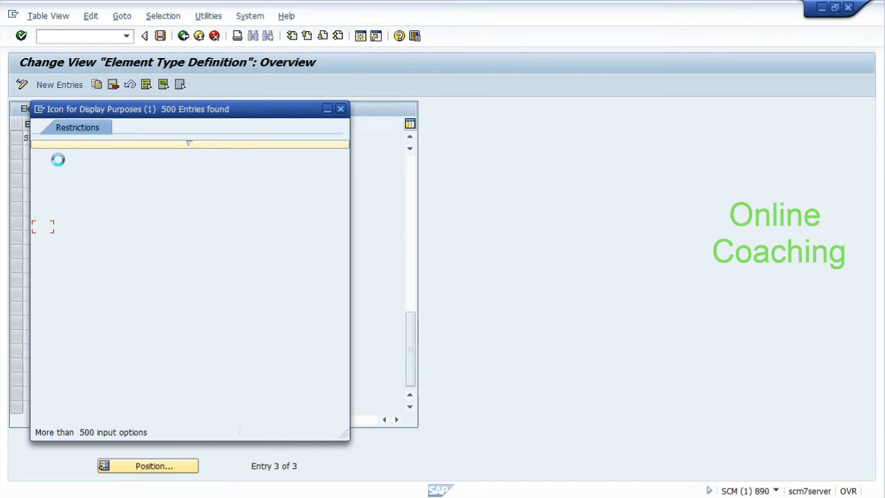
- Return to the implementation guide, open the level set definition, and display the level types assigned to VAS_INB_2S
left_click(183, 37)
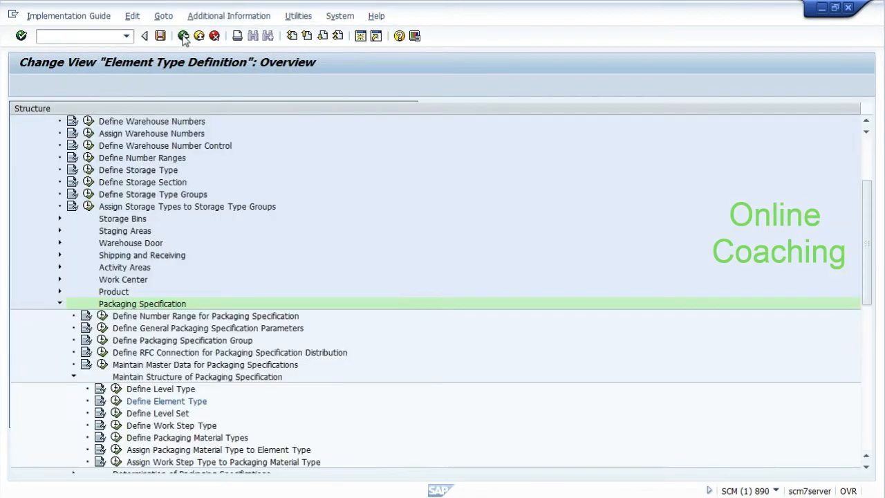
left_click(116, 412)
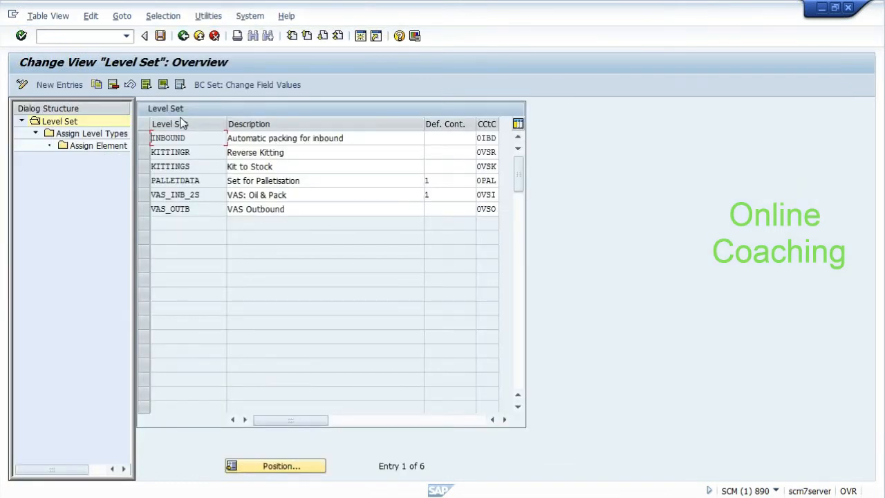
left_click(144, 195)
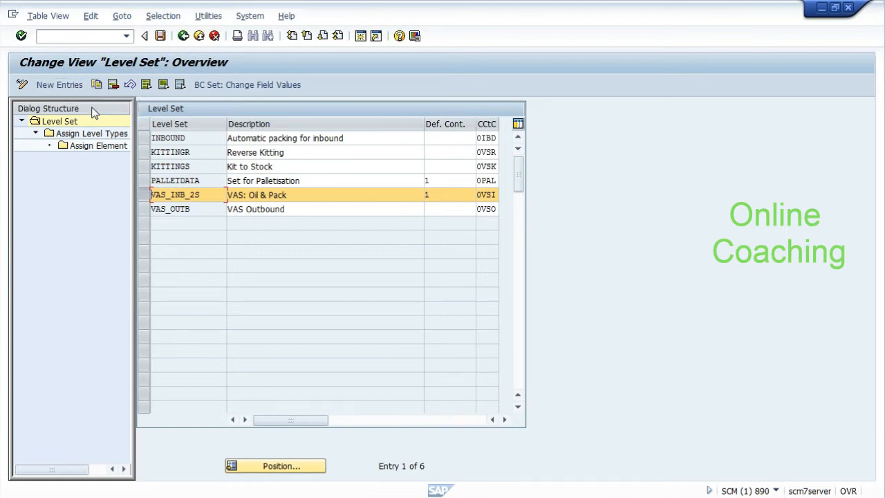
left_click(92, 135)
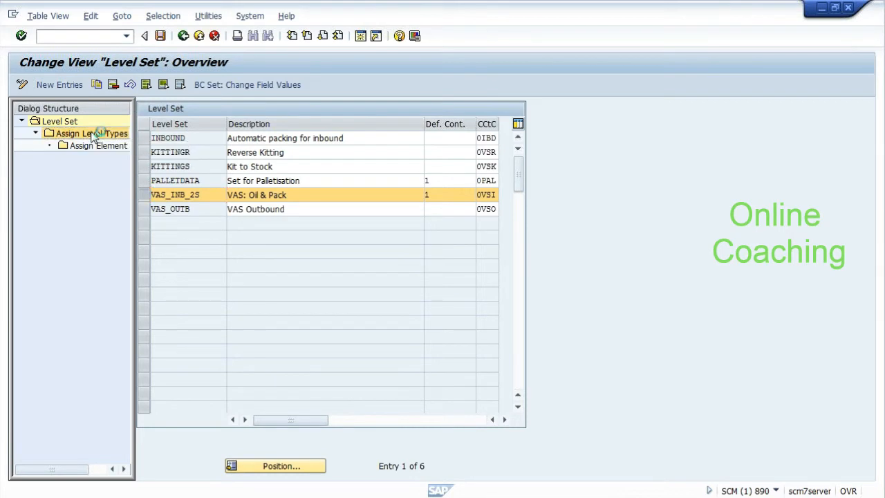
- Copy the VS2 level type assignment as SPWT with sequence number 2, including all dependent entries
left_click(143, 197)
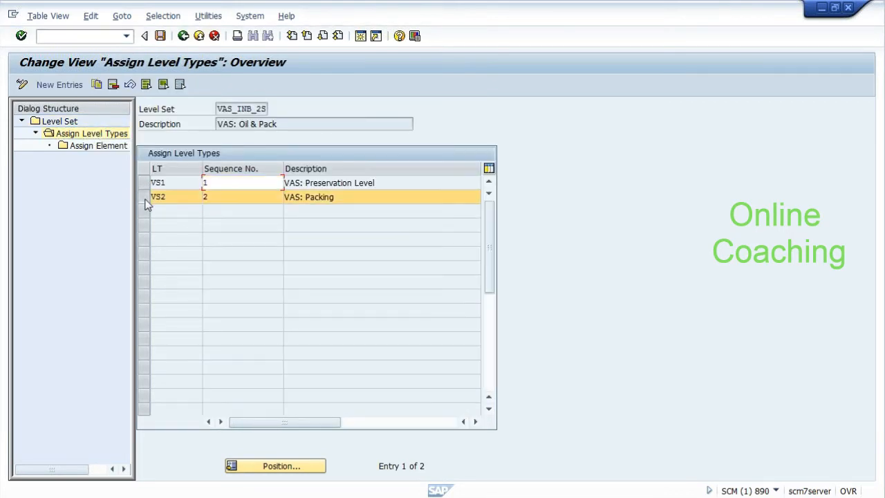
left_click(97, 87)
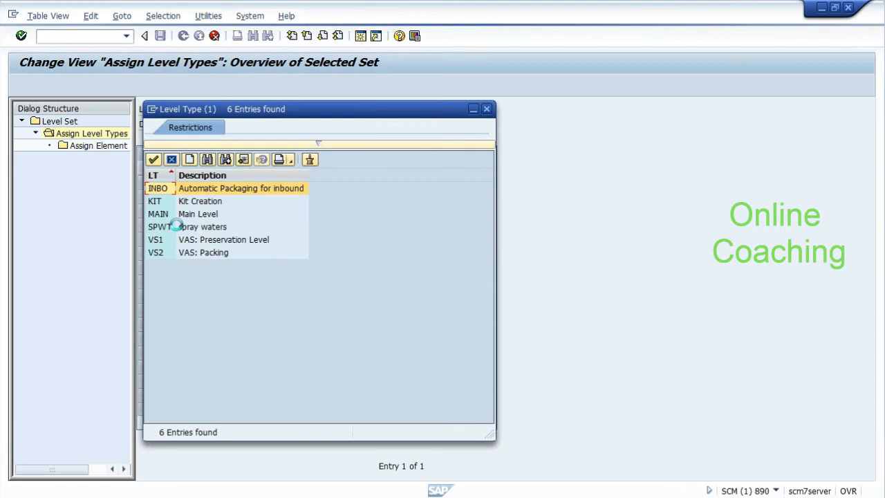
double_click(175, 226)
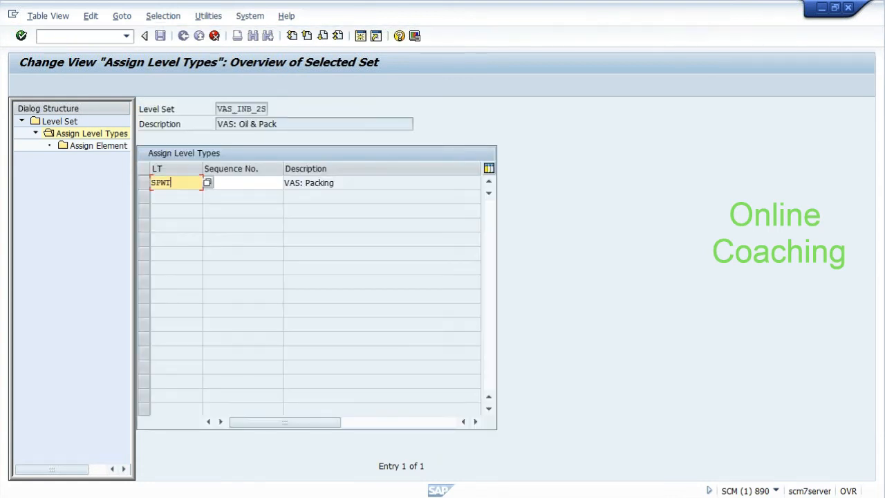
key("Tab")
type("2")
key("Return")
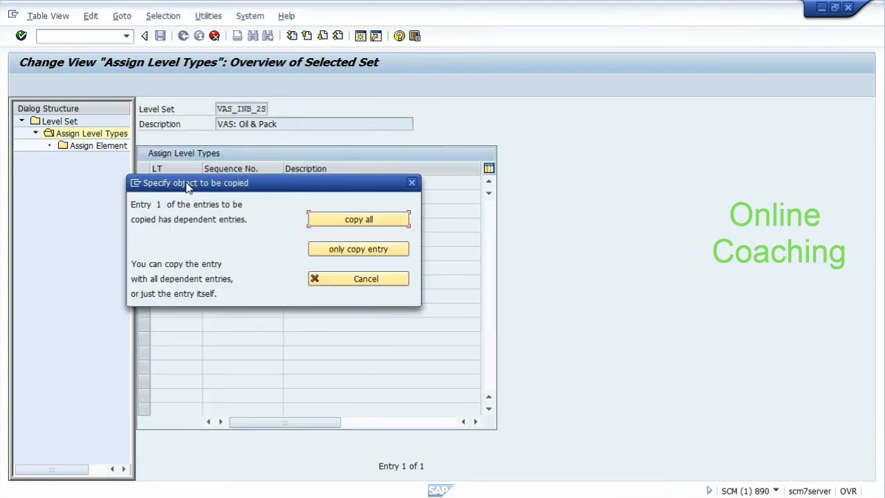
left_click(327, 224)
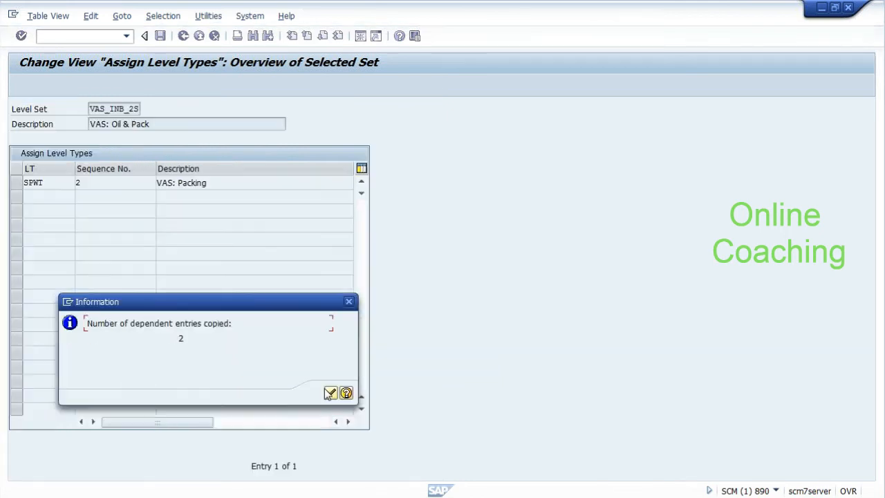
left_click(331, 393)
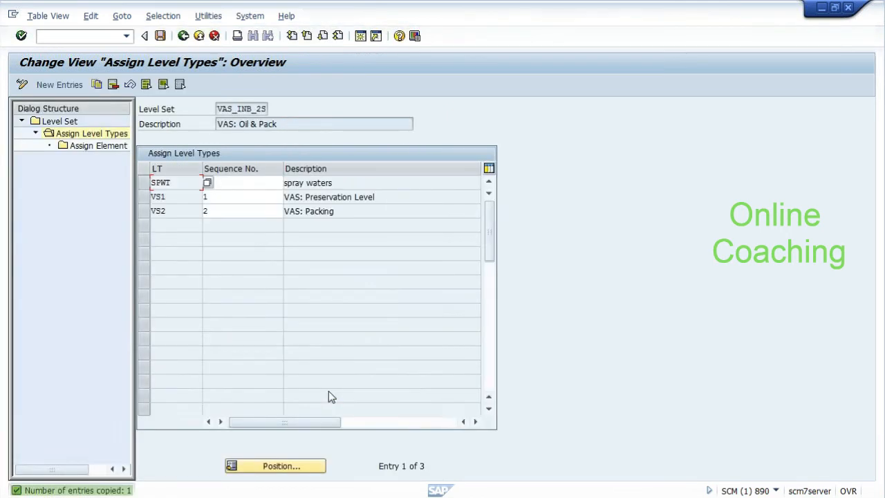
- Delete the AUX and PACK element type assignments from the SPWT level type in level set VAS_INB_2S
left_click(144, 183)
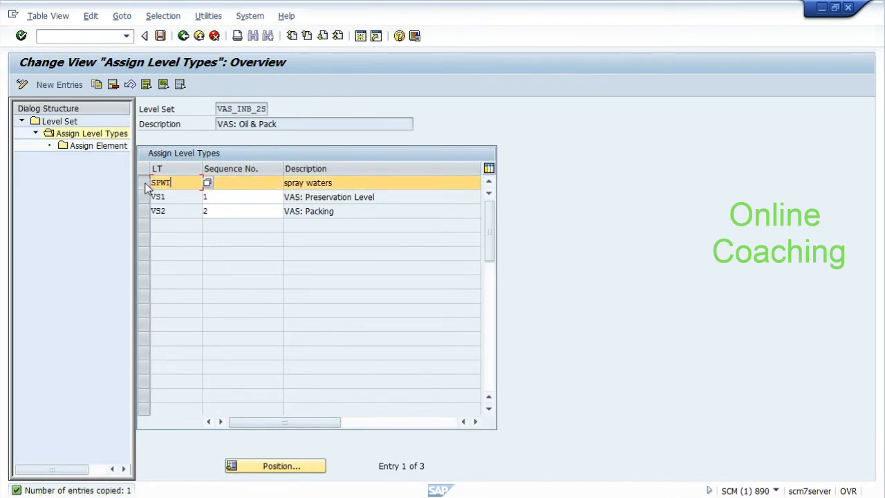
left_click(94, 148)
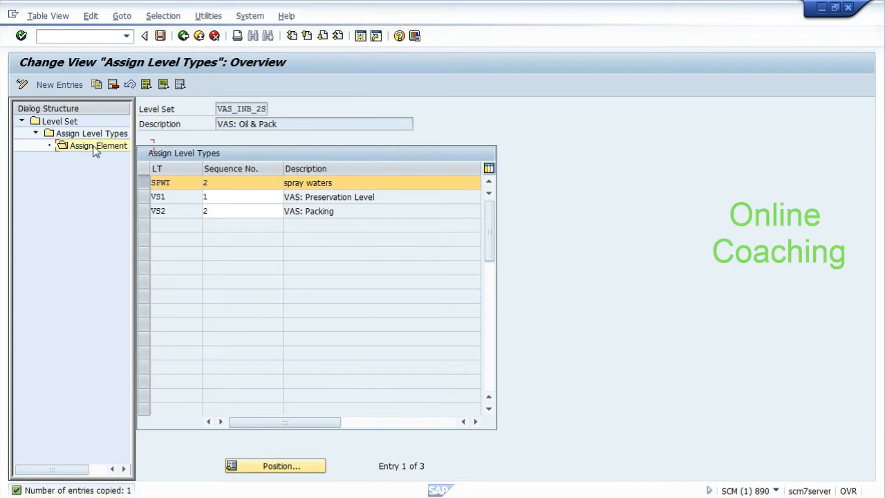
left_click(145, 198)
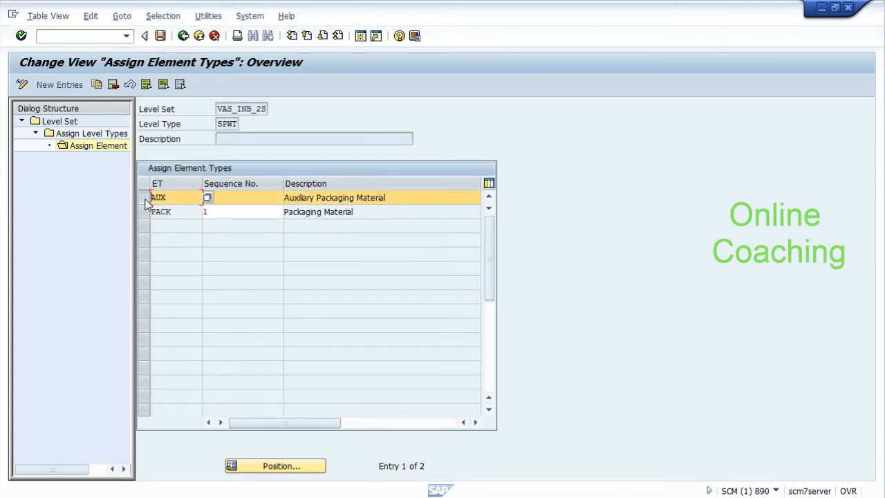
left_click(113, 84)
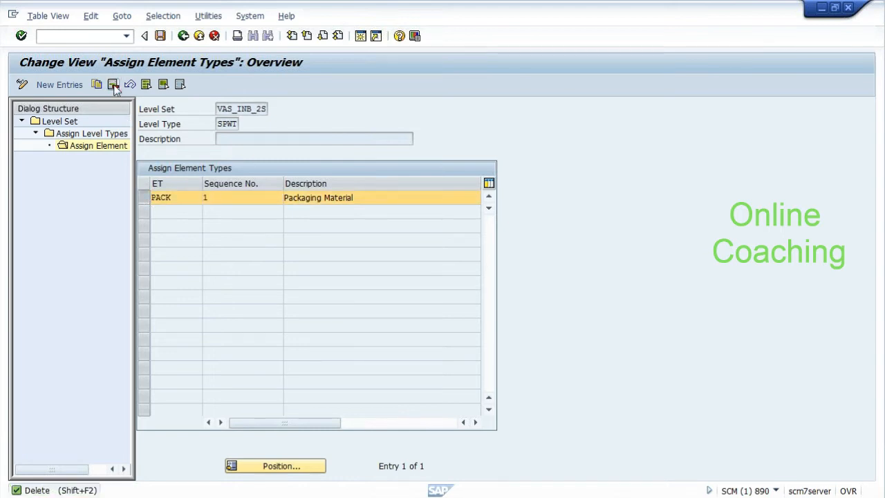
left_click(114, 85)
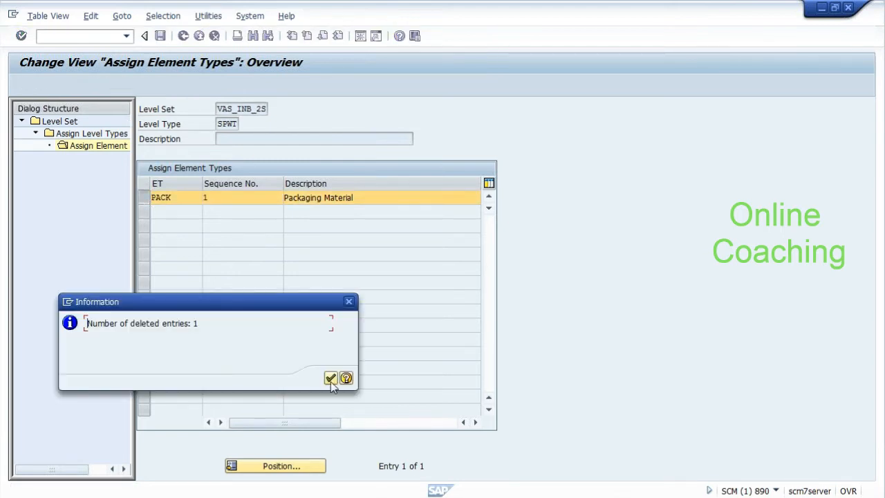
key("Return")
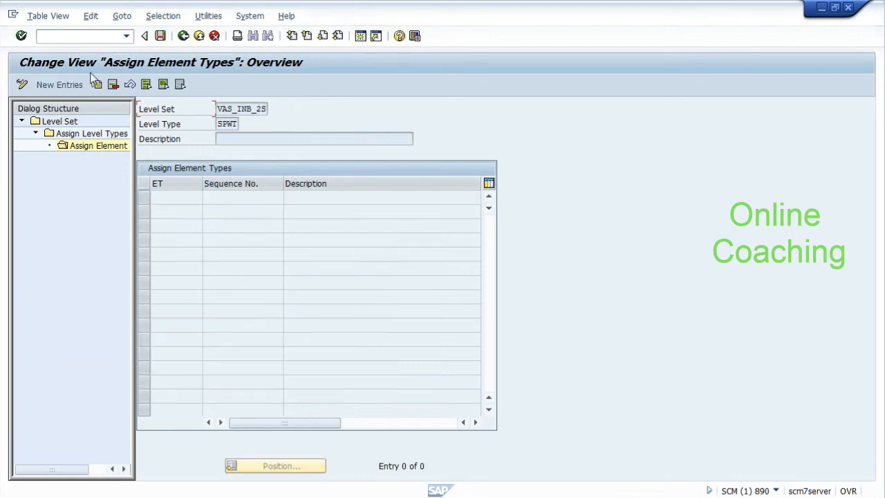
- Assign element type SPWT to the SPWT level type of level set VAS_INB_2S and save it to the customizing request
left_click(58, 85)
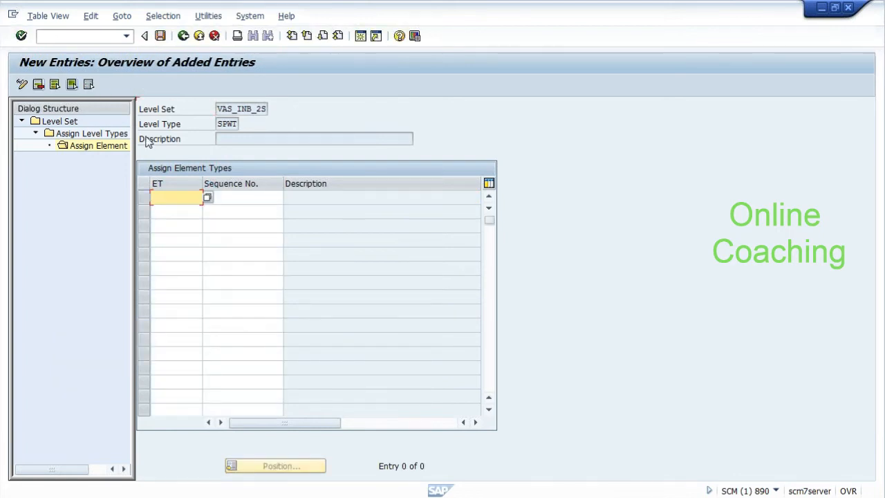
left_click(208, 198)
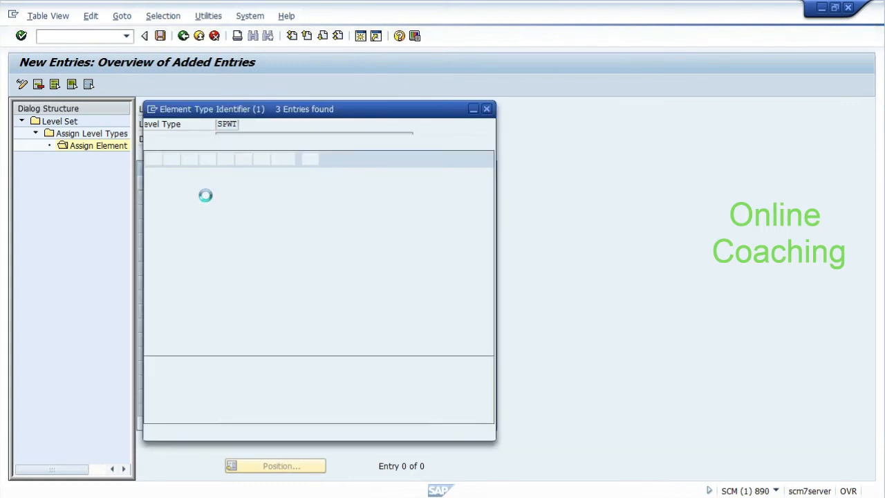
double_click(159, 214)
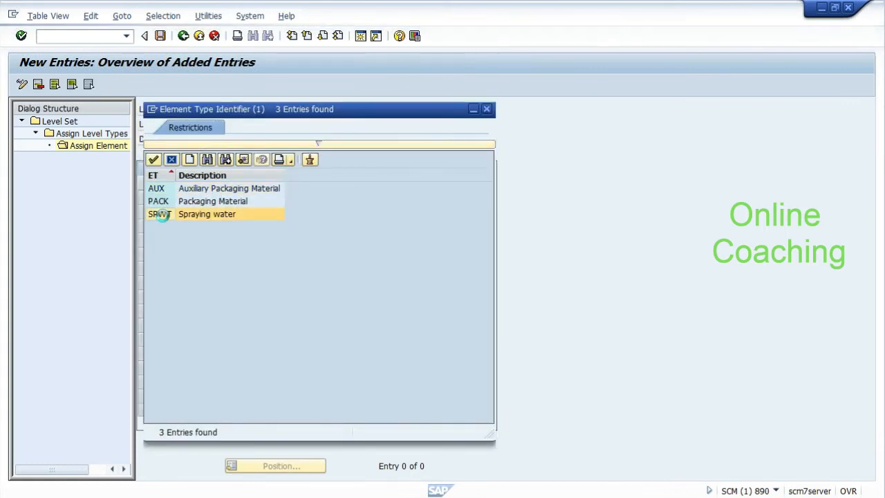
left_click(234, 197)
key("Return")
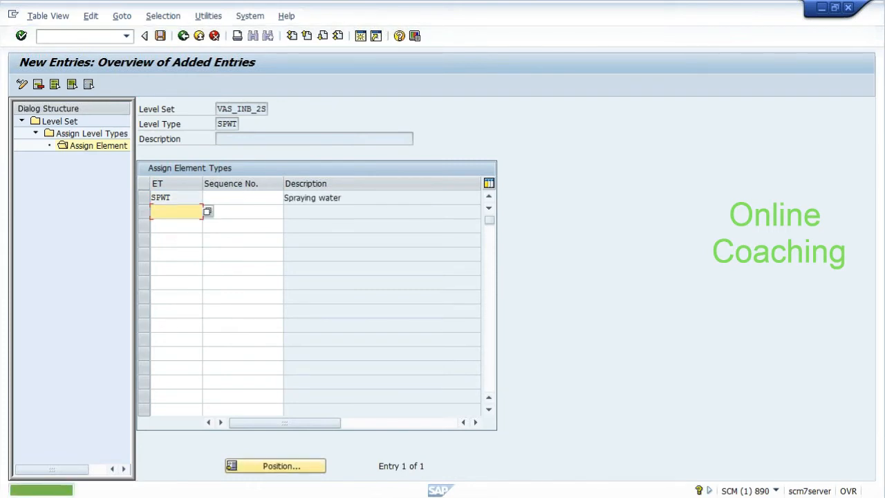
left_click(163, 38)
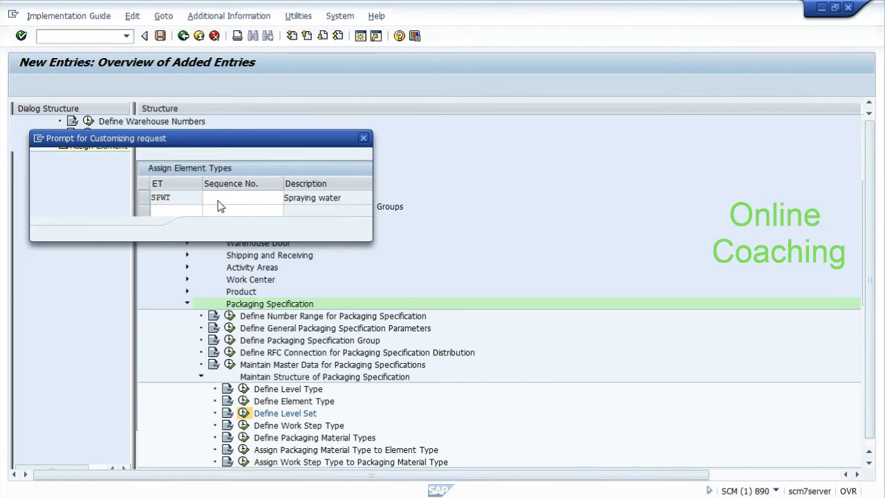
left_click(202, 230)
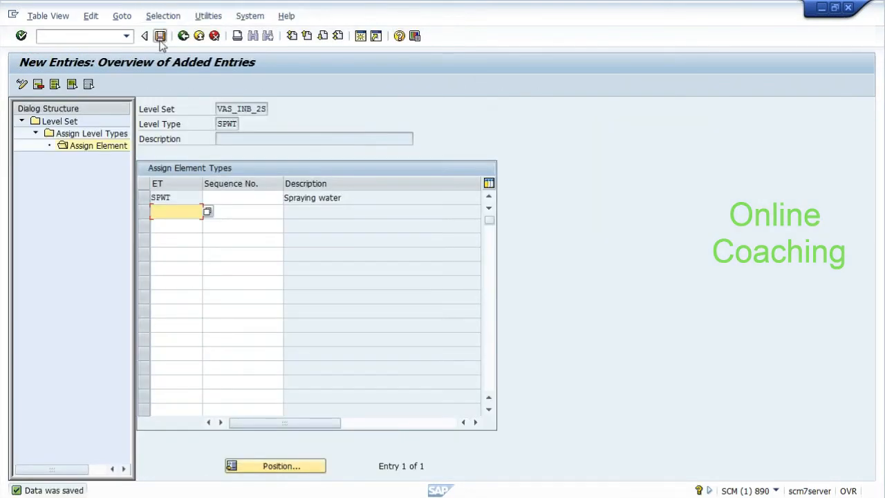
left_click(162, 36)
- Return to the level types assigned to VAS_INB_2S and set the SPWT level type's sequence number to 3
left_click(183, 36)
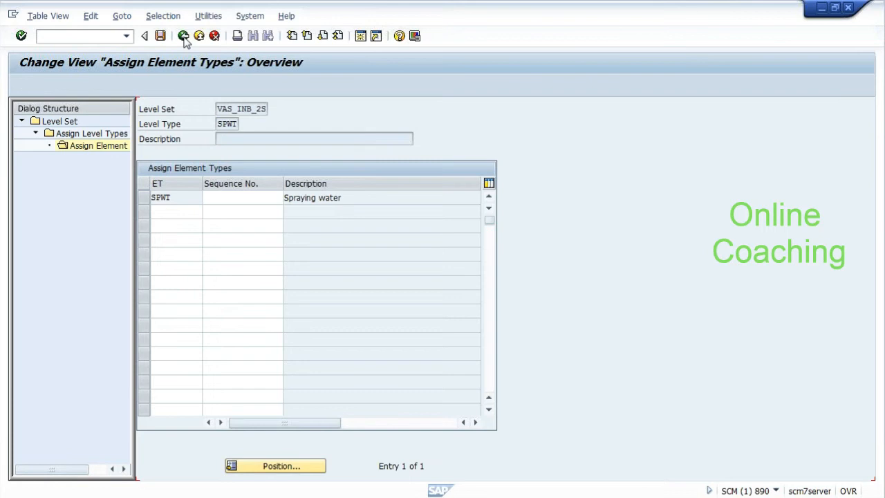
left_click(183, 36)
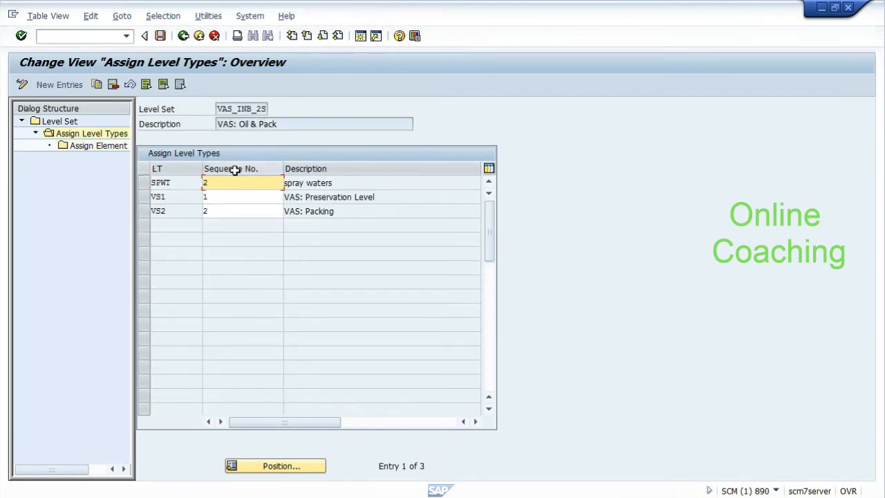
key("Delete")
key("Down")
type("23")
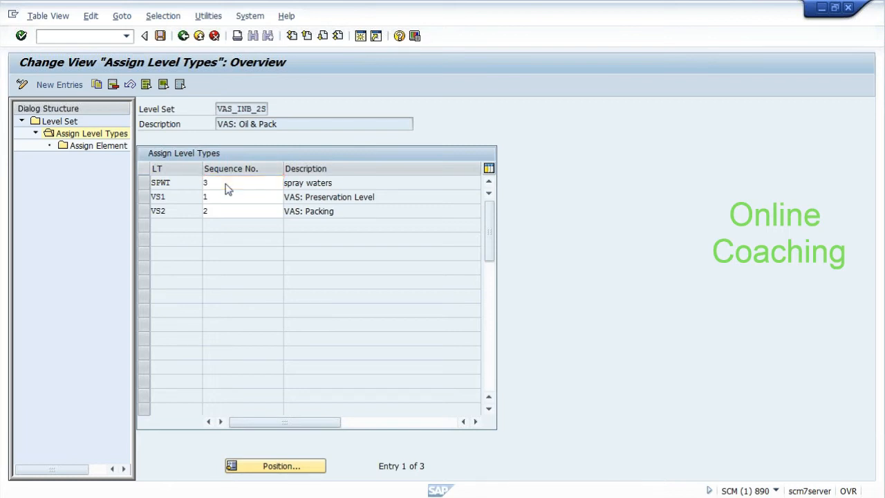
- Set the sequence number of the SPWT element type under the SPWT level type to 1 and save the assignment
left_click(143, 182)
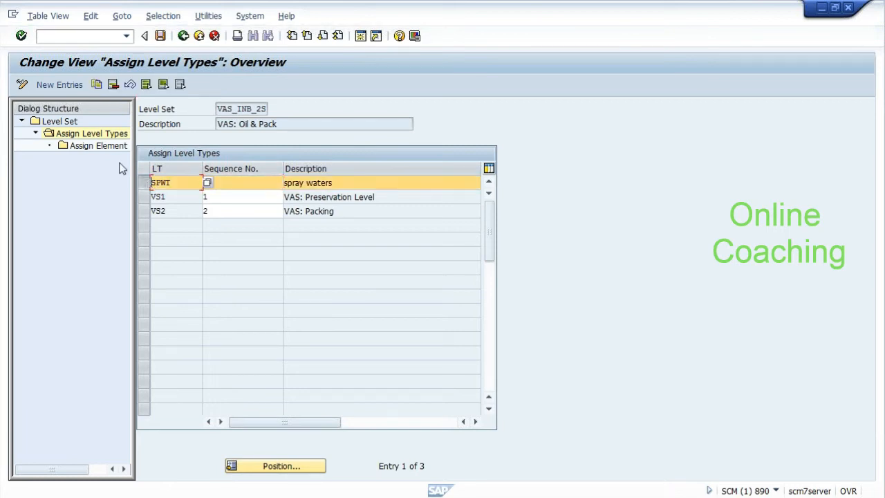
left_click(109, 149)
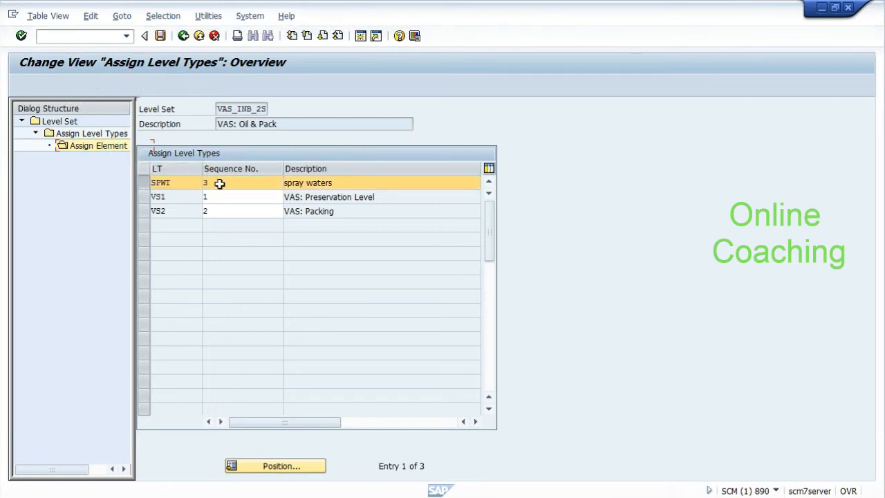
type("1")
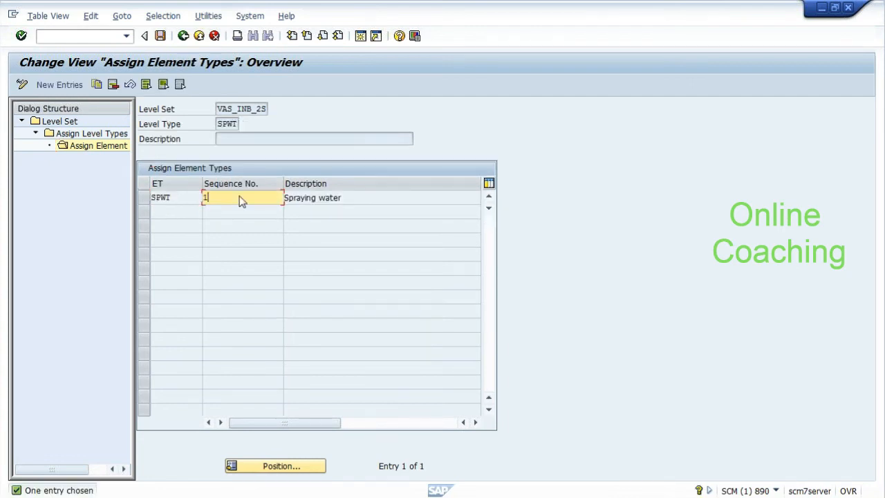
key("Return")
left_click(145, 199)
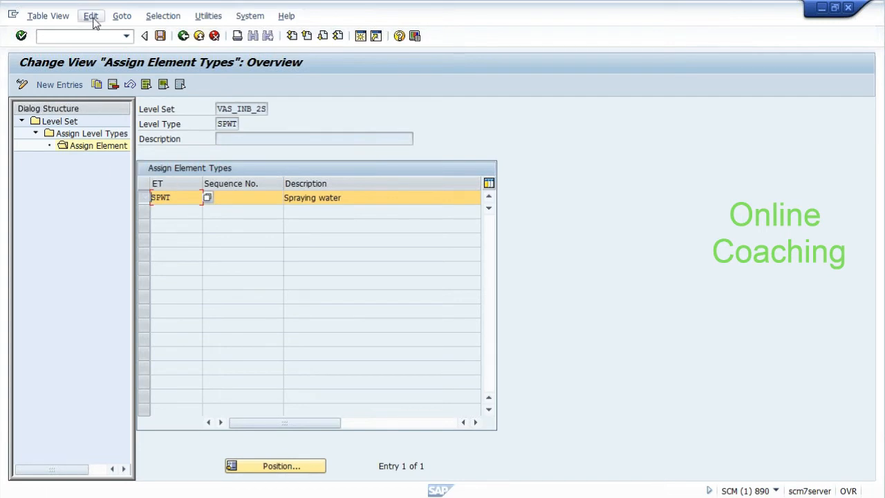
left_click(160, 37)
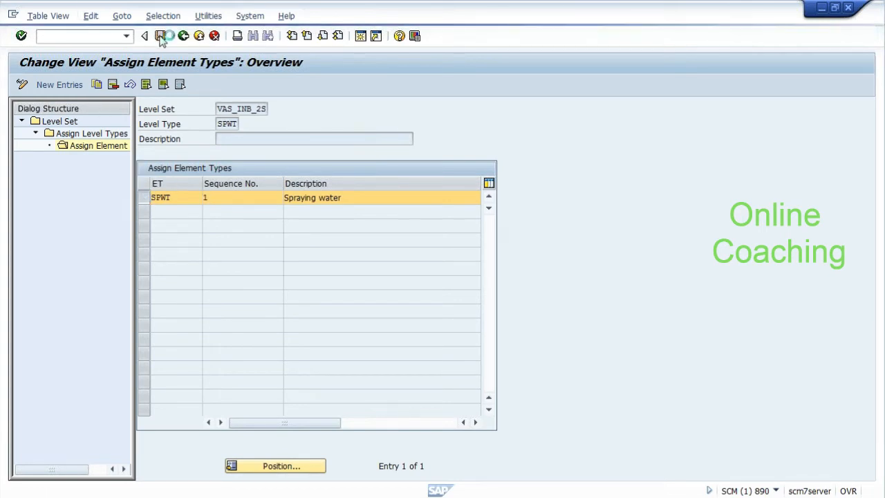
- Return to the implementation guide, open the work step type definition, and widen the Work Step Type column
left_click(182, 37)
left_click(182, 36)
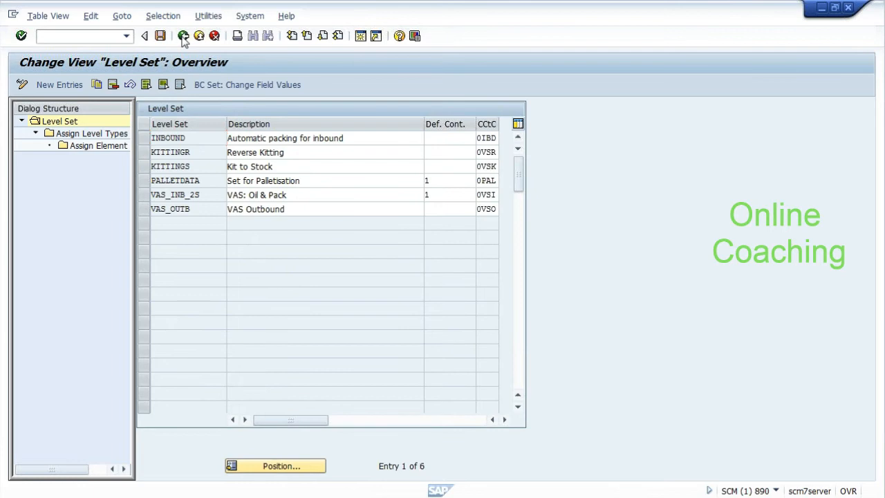
left_click(183, 36)
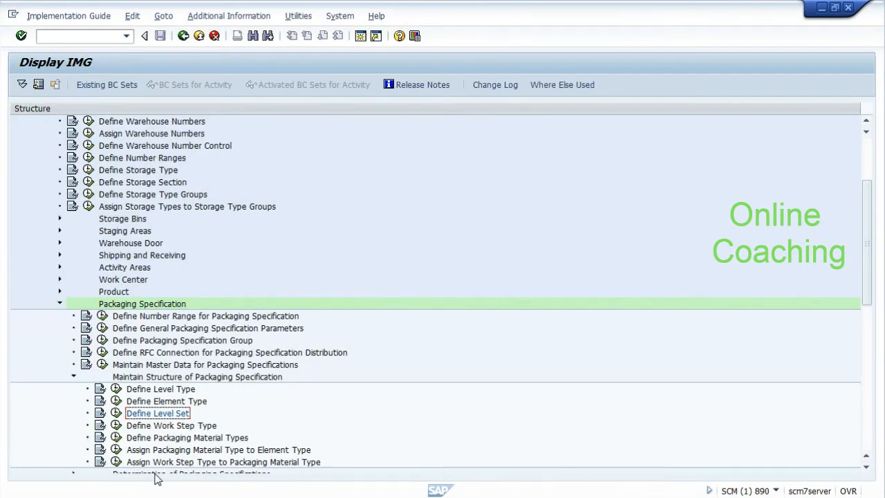
left_click(116, 425)
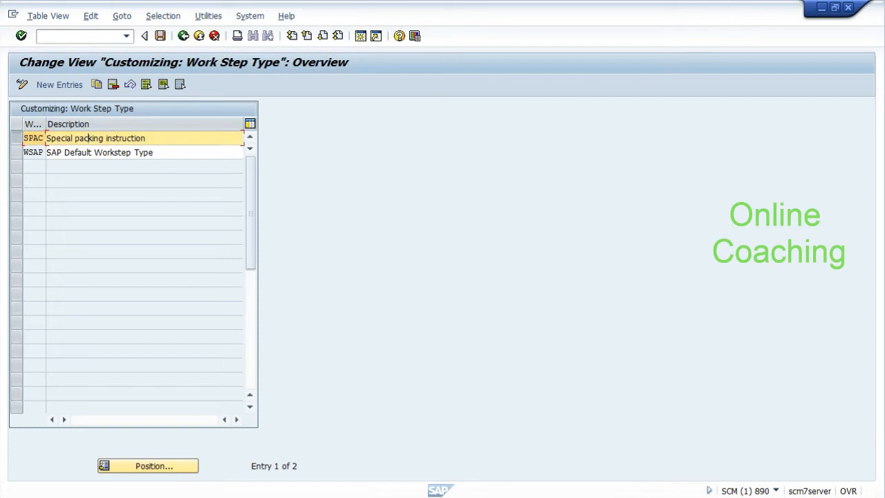
left_click_drag(46, 124, 89, 129)
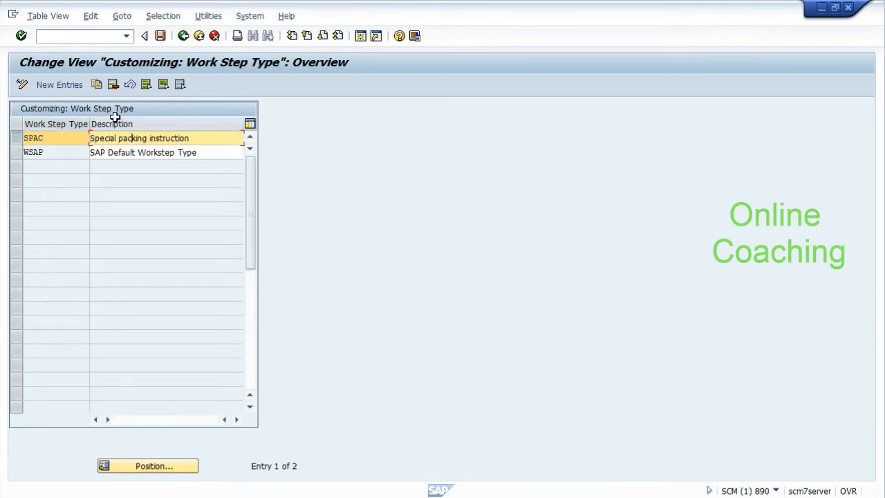
- Copy work step type SPAC as SPWT with the description "Special water spray"
left_click(97, 84)
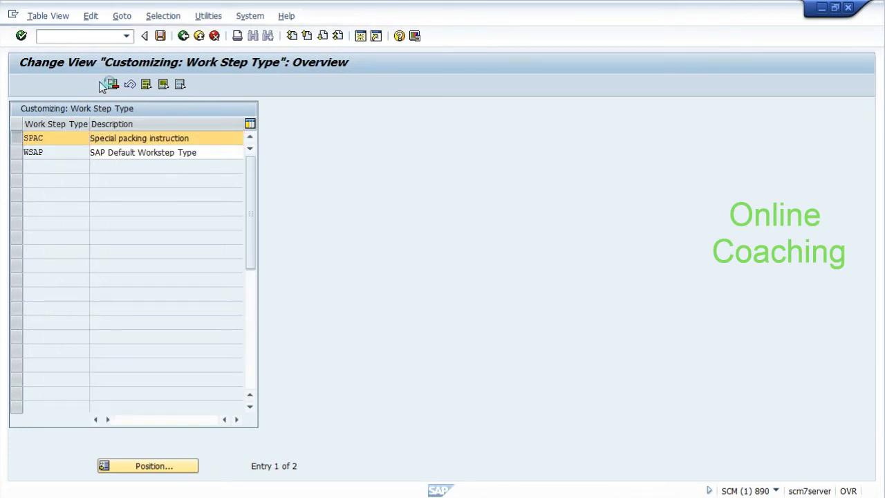
left_click(81, 134)
key("BackSpace")
key("BackSpace")
type("WT")
key("Tab")
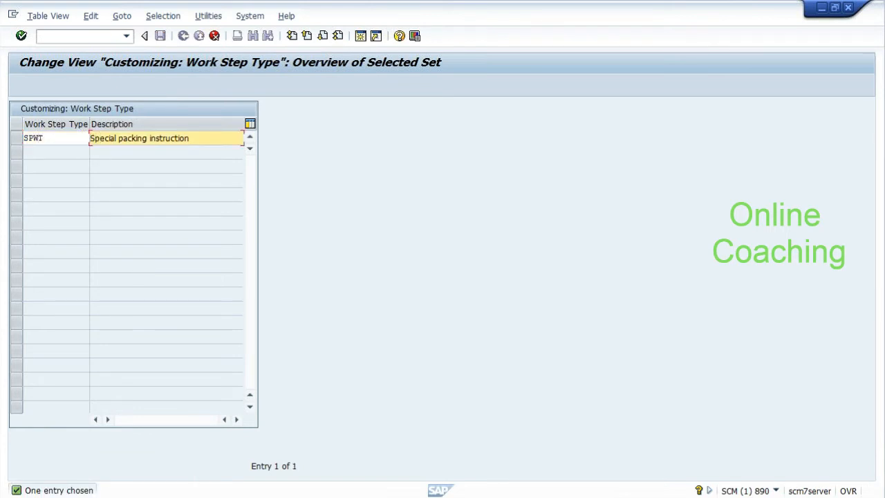
key("Delete")
key("Delete")
key("Delete")
key("Delete")
key("Delete")
key("Delete")
key("Delete")
key("Delete")
key("Delete")
key("Delete")
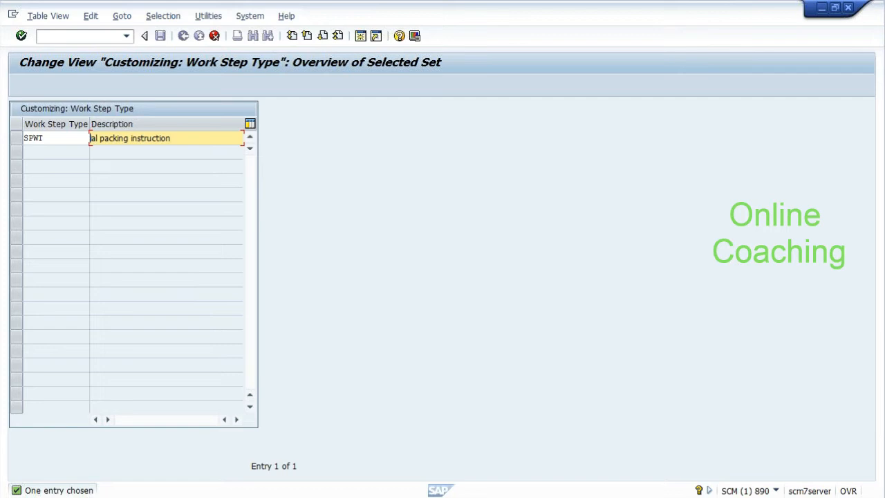
key("Delete")
key("Delete")
key("Delete")
key("Delete")
key("Delete")
key("Delete")
key("Delete")
key("Delete")
key("Delete")
key("Delete")
key("Delete")
key("Delete")
key("Delete")
key("Delete")
key("Delete")
key("Delete")
key("Delete")
type("Spe")
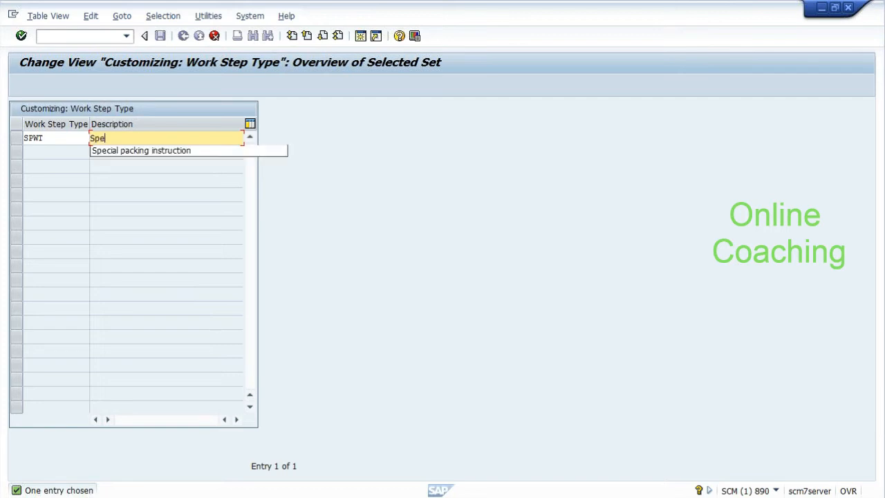
type("cial water spray")
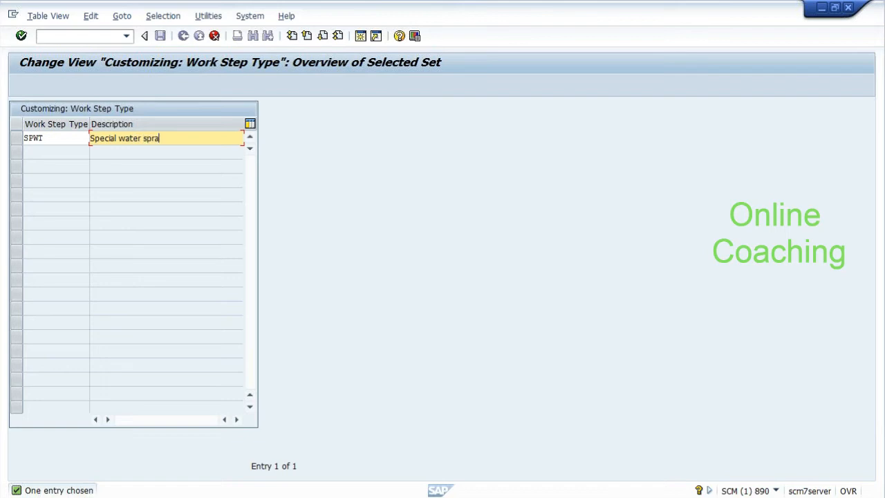
key("Return")
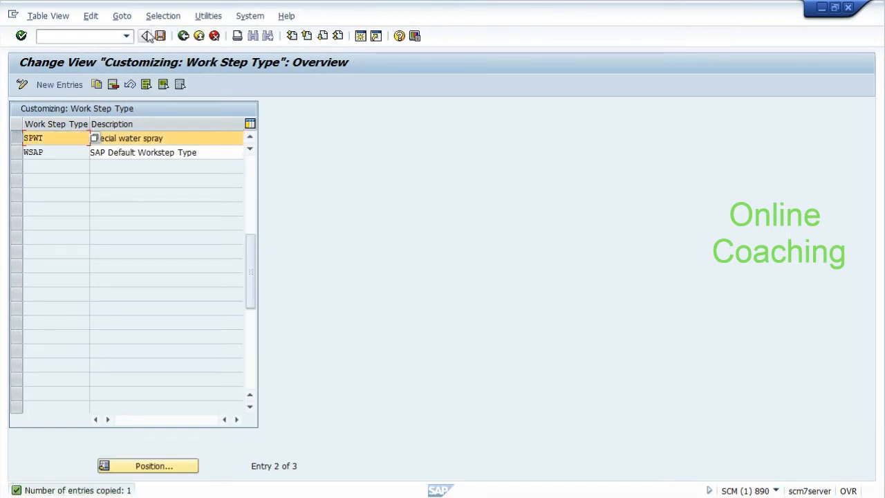
- Save the SPWT work step type to the EWM warehouse configuration request and return to the implementation guide
left_click(160, 35)
left_click(183, 36)
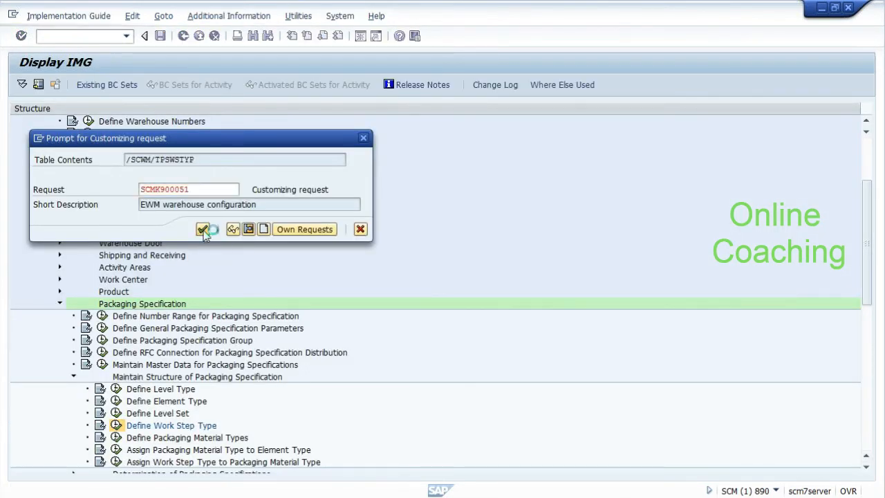
left_click(203, 229)
left_click(183, 36)
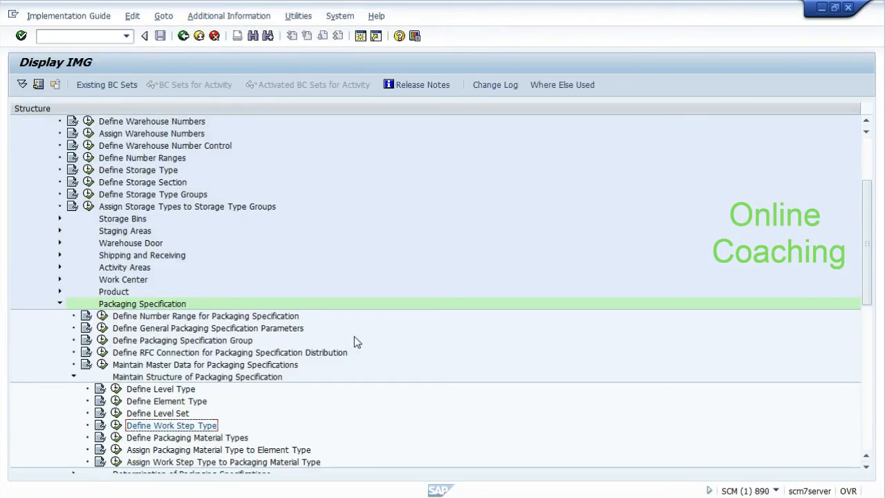
key("Down")
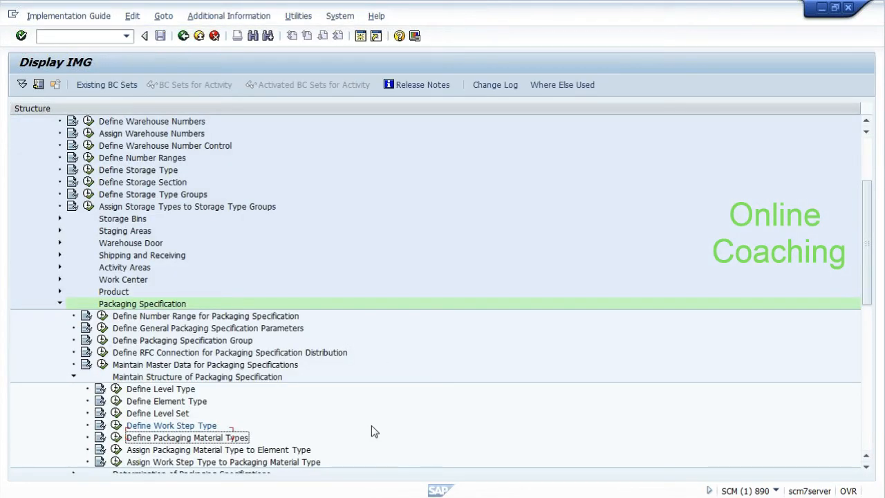
key("Down")
key("Down")
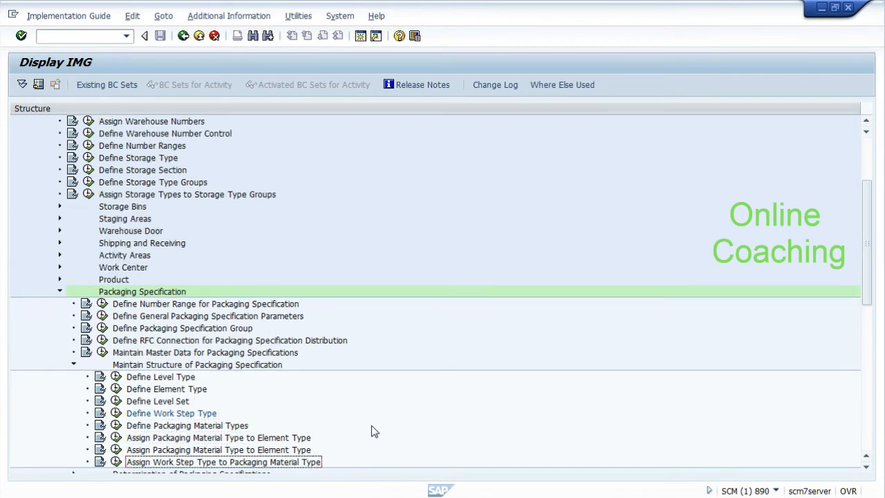
scroll(371, 431, "down", 1)
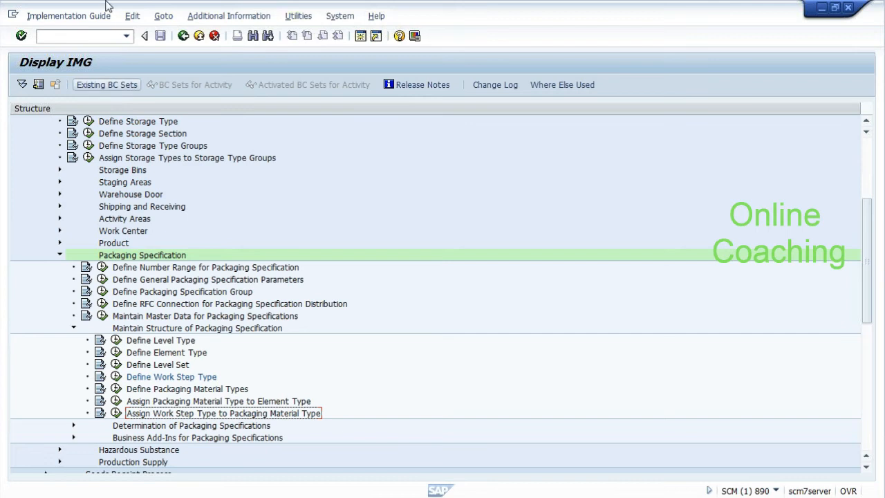
- Open the packaging specification overview with transaction /n/scwm/packspec
left_click(41, 36)
type("/o/s")
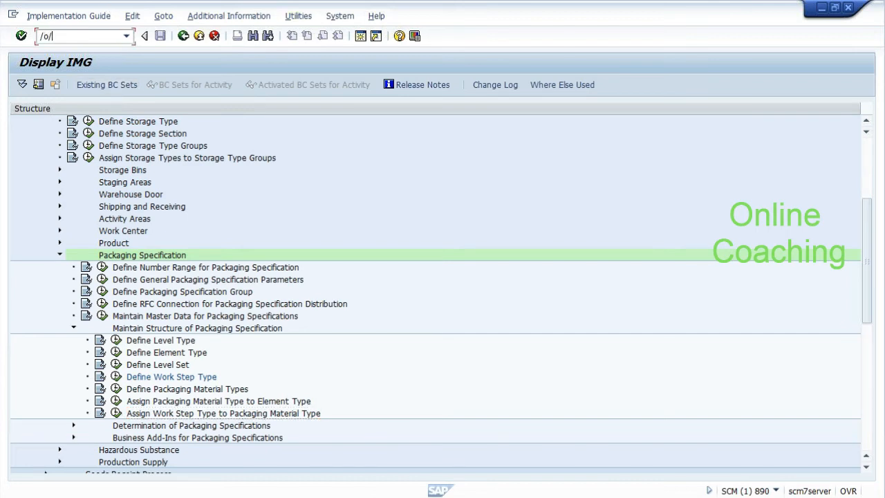
key("BackSpace")
key("BackSpace")
key("BackSpace")
type("n/scwm/packspec")
key("Return")
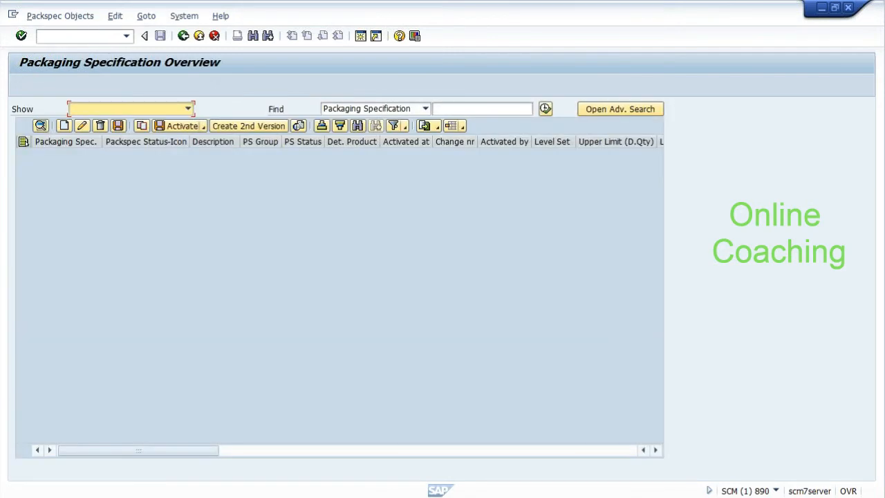
- Create a packaging specification in packaging specification group VAS and open its details
left_click(65, 127)
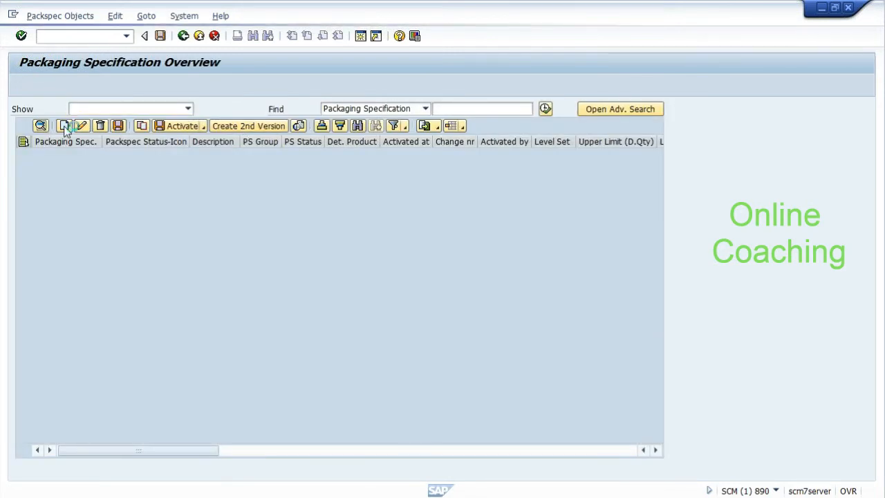
left_click(276, 153)
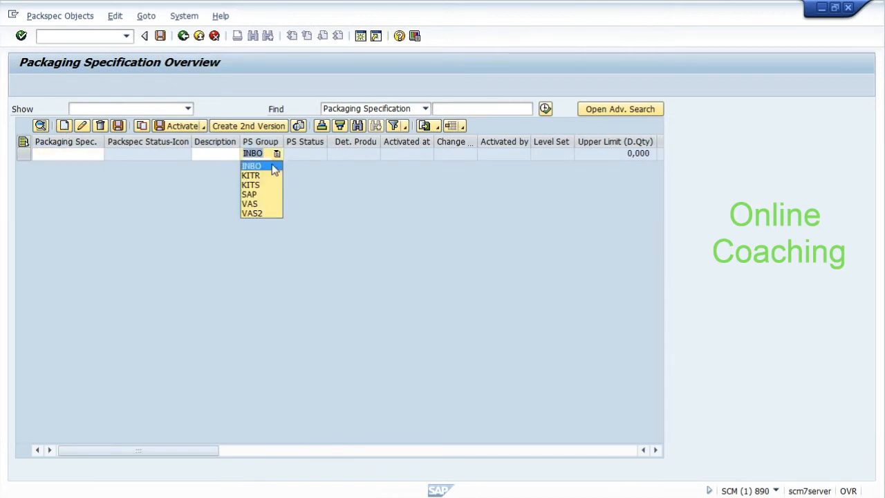
left_click(253, 203)
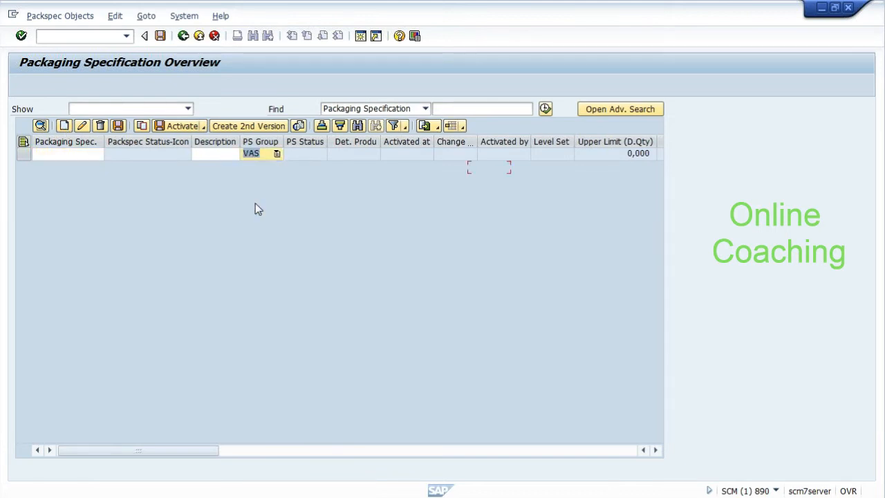
left_click(24, 154)
left_click(41, 126)
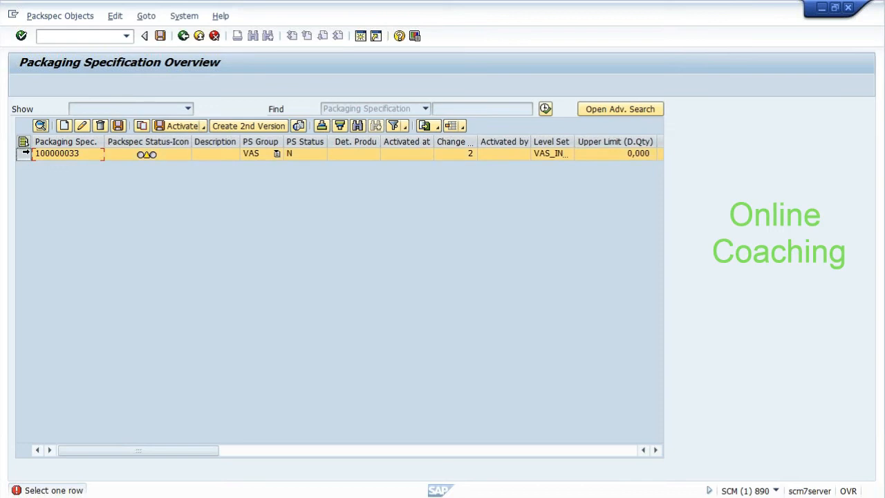
left_click(40, 126)
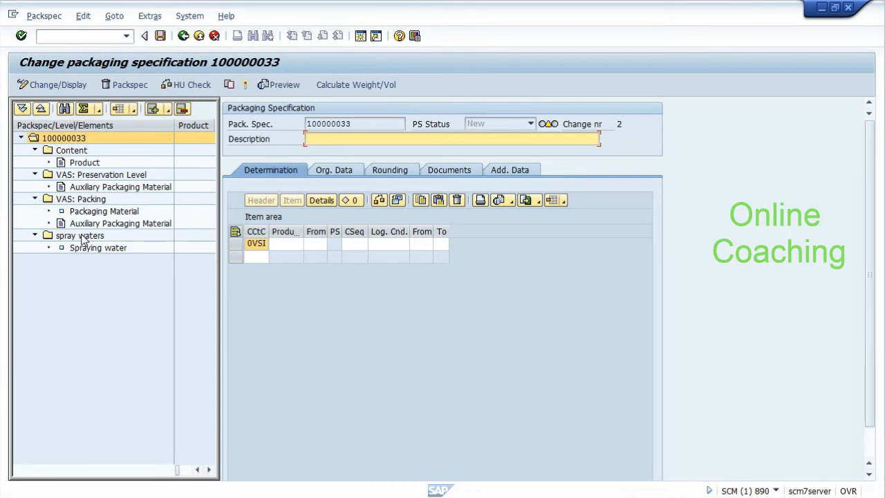
- Set the target quantity of the spray waters level to 1
left_click(81, 238)
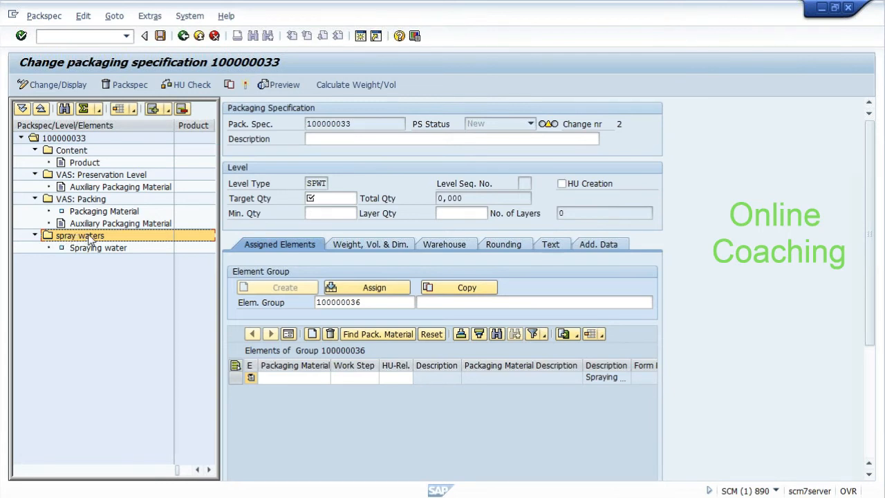
left_click(329, 198)
type("1")
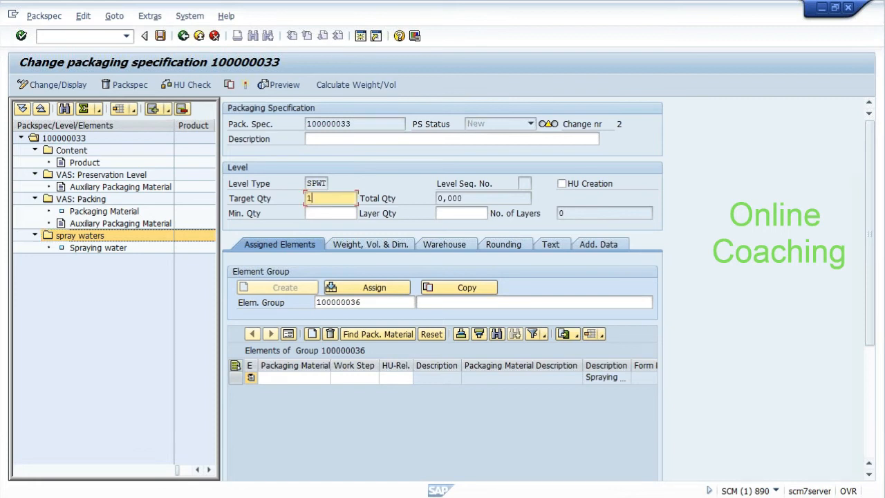
left_click(154, 111)
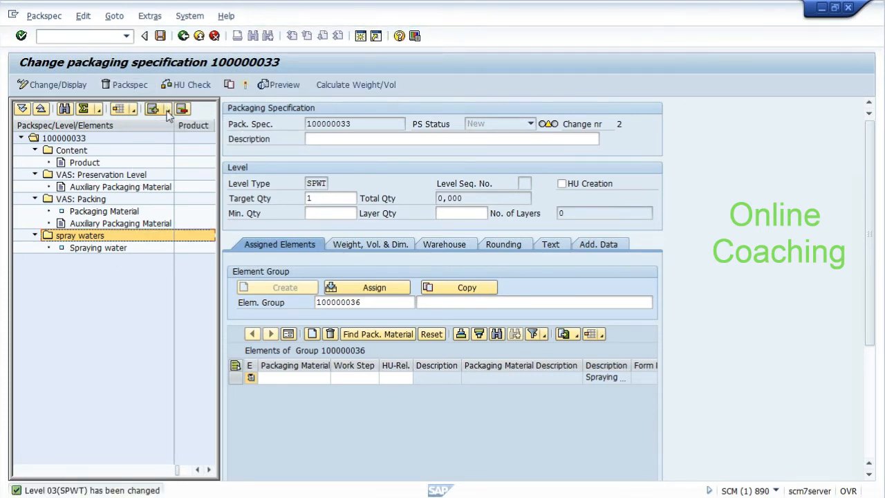
- Add two further levels below the spray waters level, and leave the packaging specification without saving
left_click(168, 112)
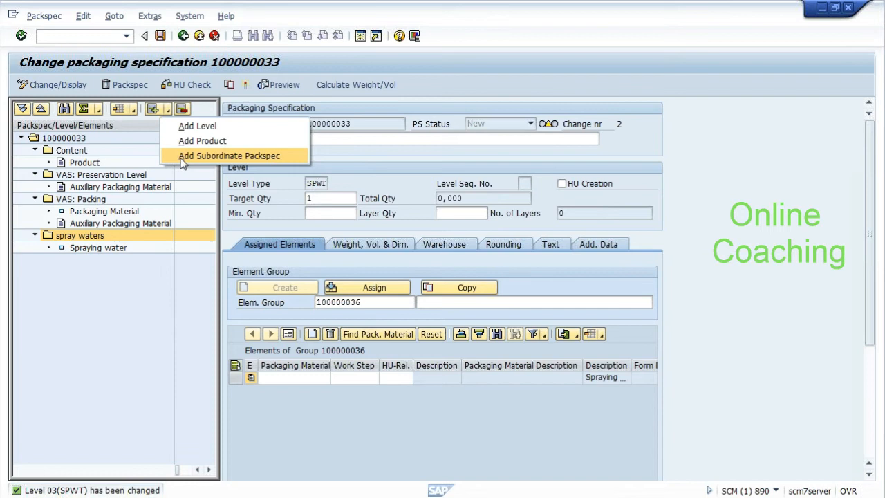
left_click(191, 129)
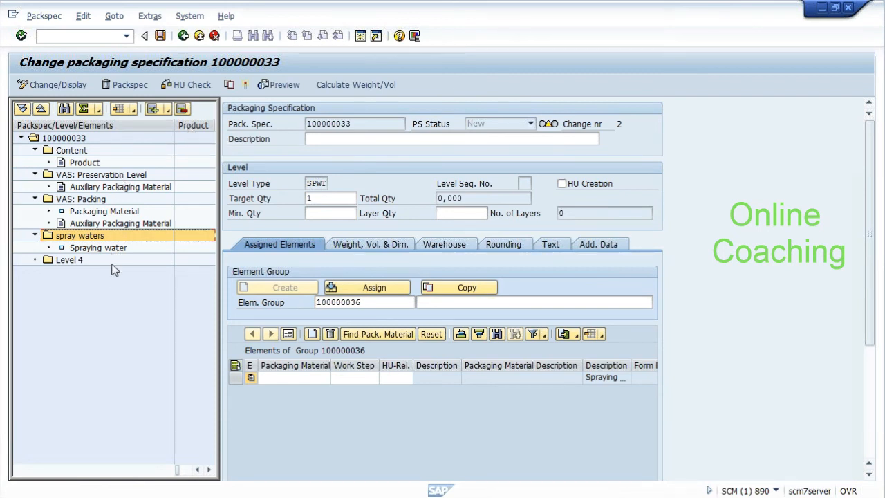
left_click(63, 262)
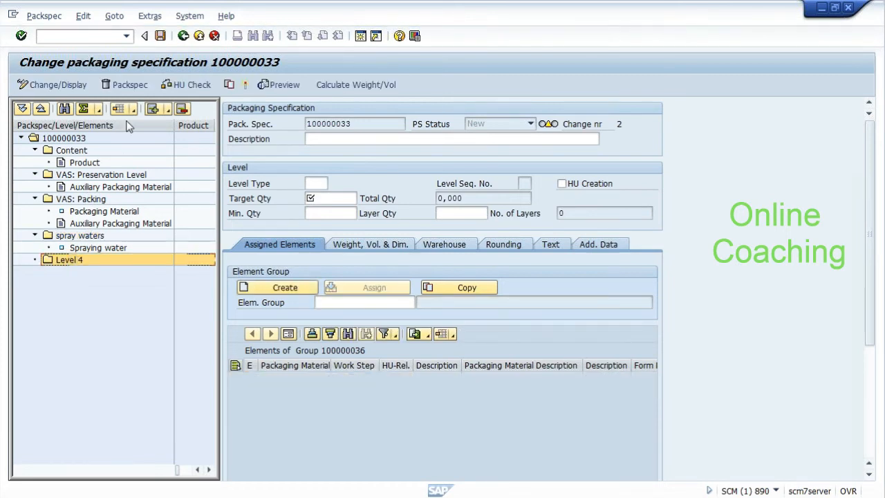
left_click(171, 112)
left_click(175, 125)
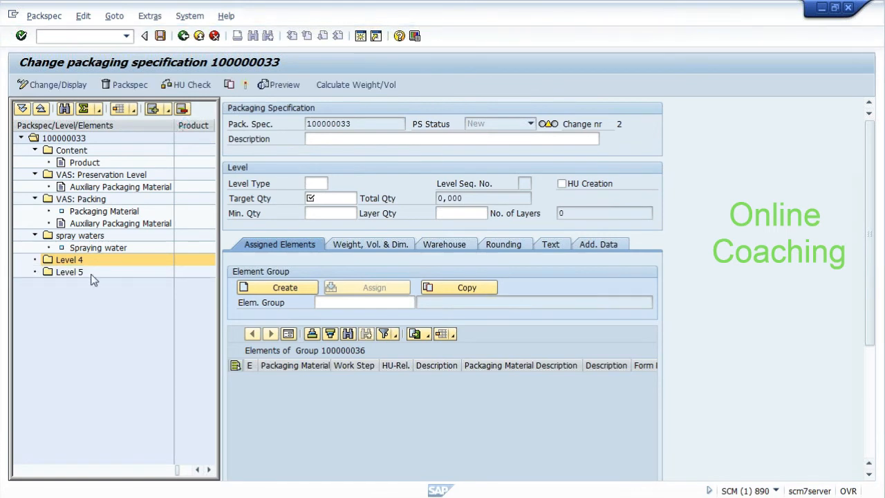
left_click(170, 112)
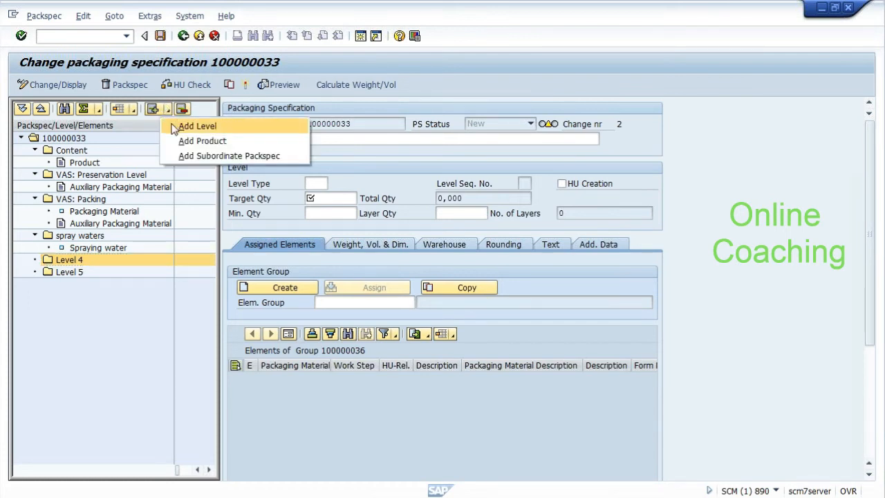
left_click(115, 286)
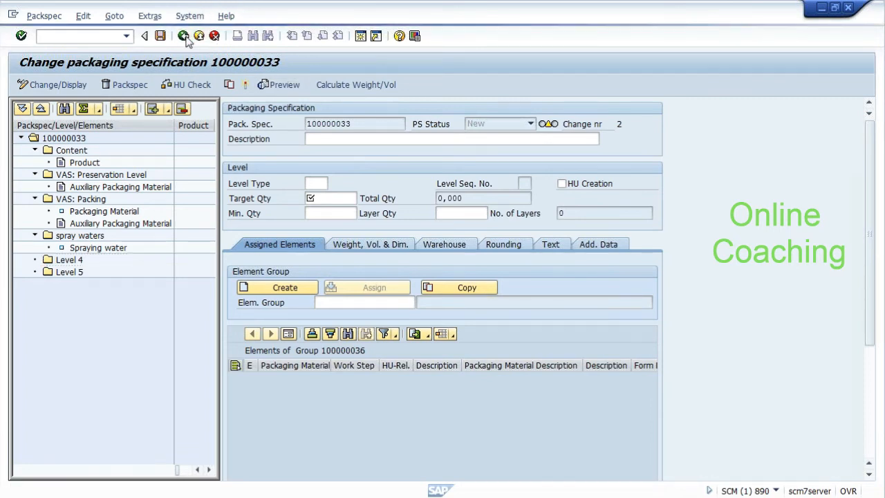
left_click(183, 36)
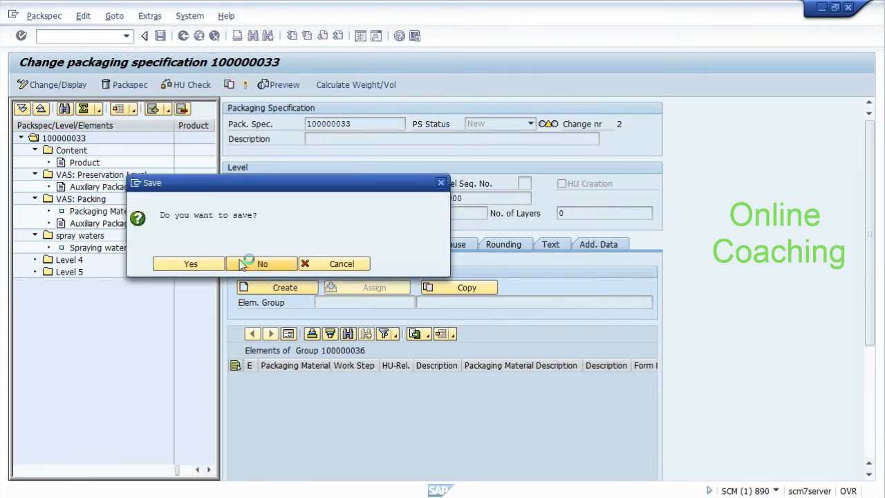
left_click(243, 265)
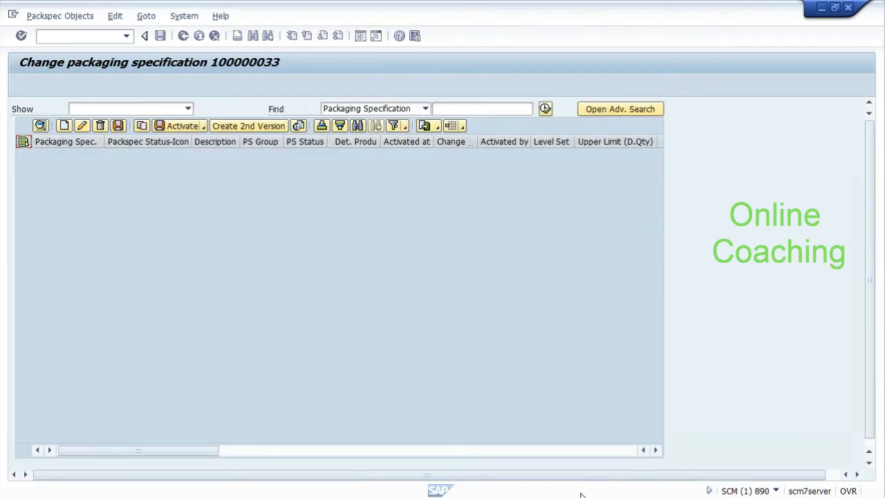
left_click(582, 495)
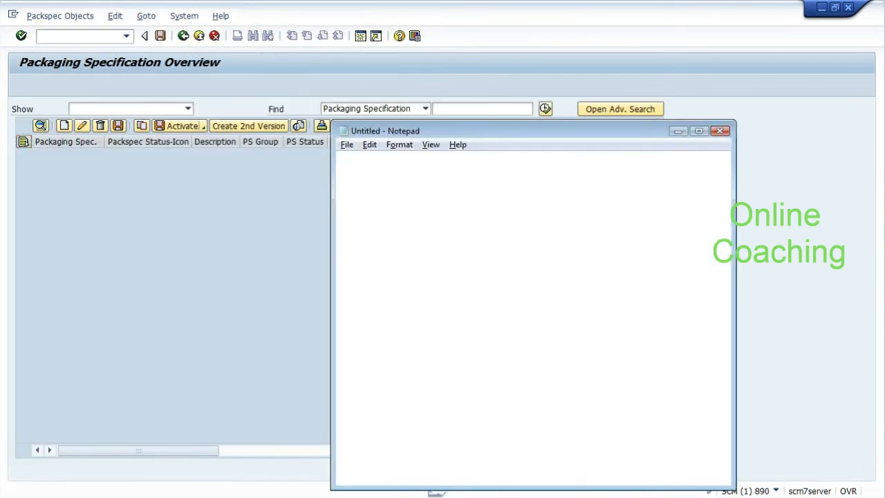
left_click(338, 227)
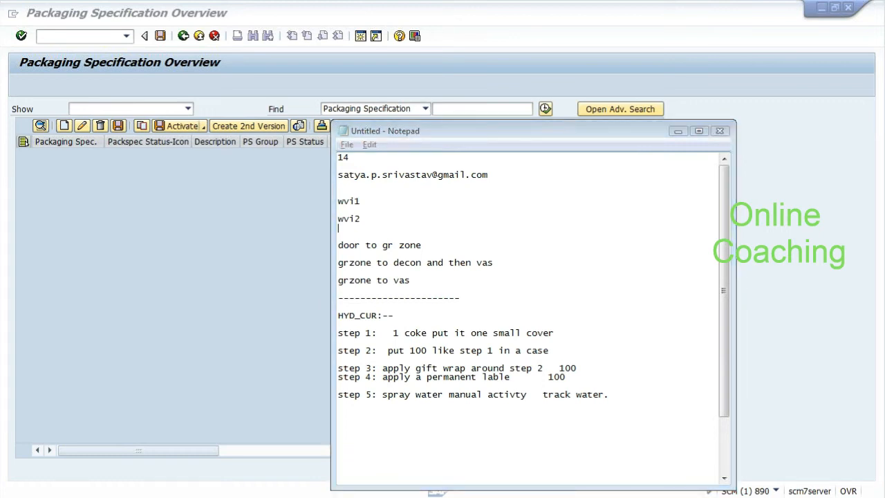
left_click(643, 496)
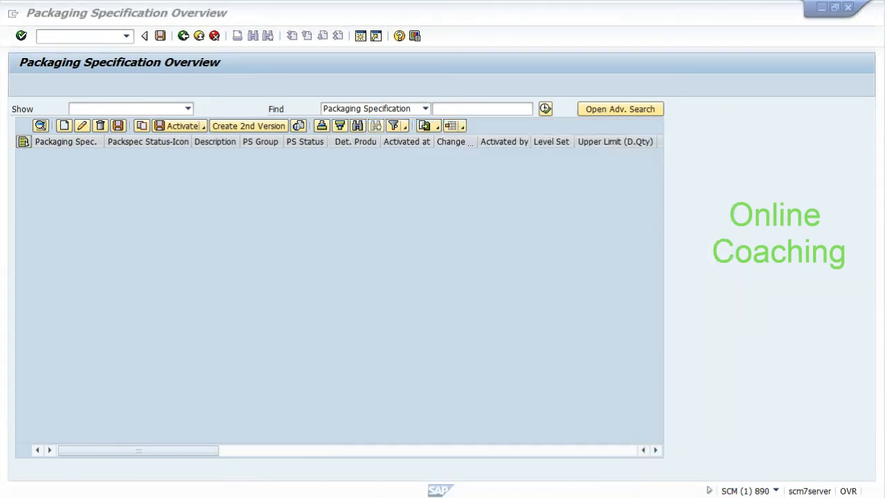
- Switch to the ECC system, view the customer master record with transaction /nxd03 using the customer number, and leave the customer display
key("alt+Tab")
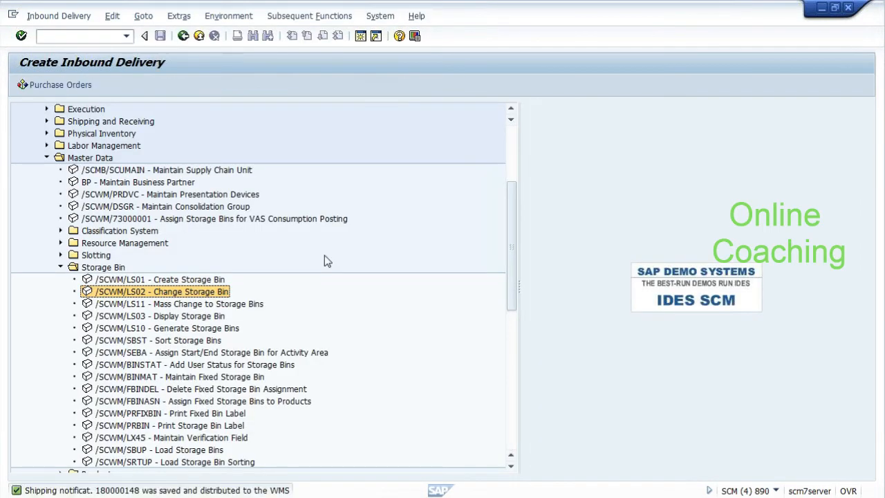
left_click(111, 36)
type("/n")
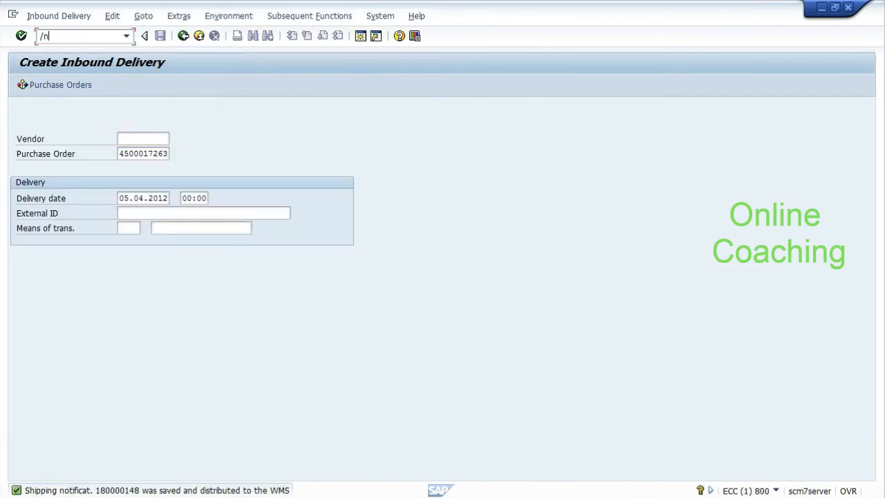
type("xd03")
key("Return")
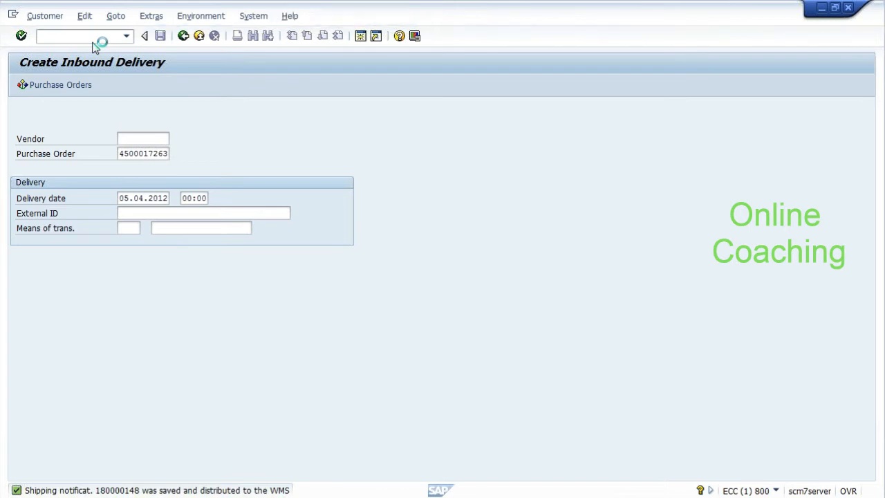
type("1000")
left_click(275, 304)
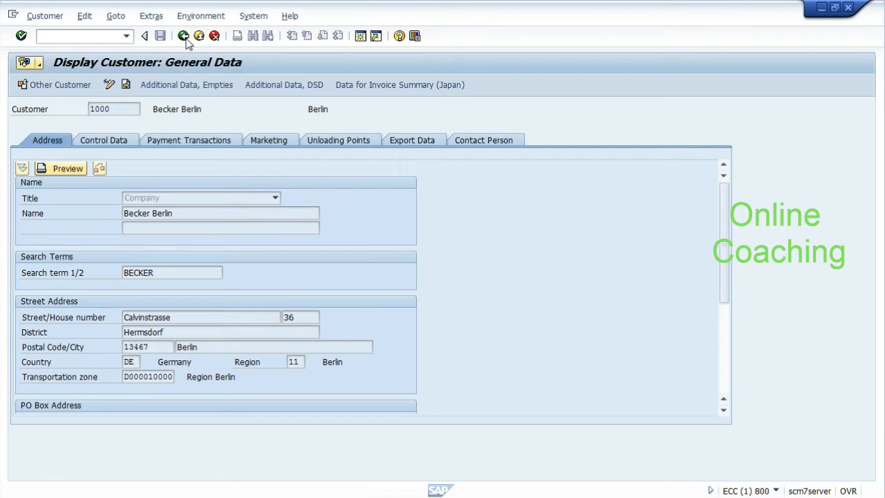
left_click(183, 36)
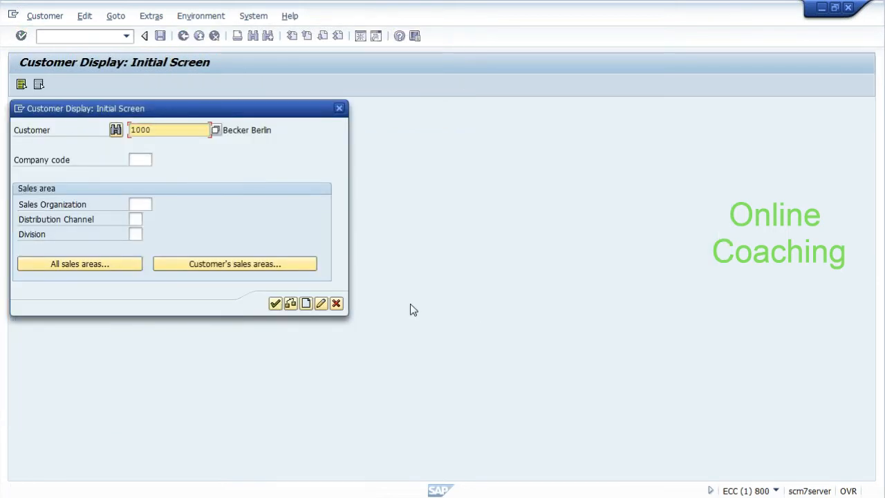
left_click(336, 304)
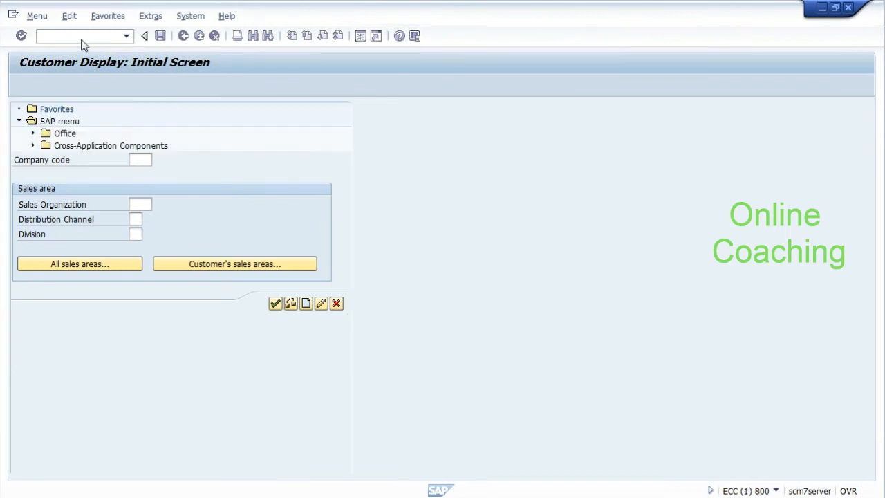
- Open the vendor display with transaction /nxk03 and look up the vendor by its vendor number
type("xk01")
key("Return")
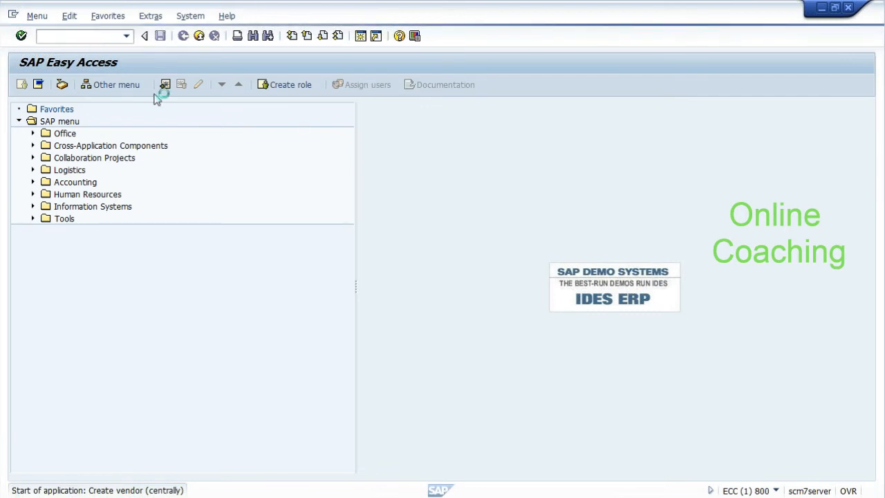
type("/nxk03")
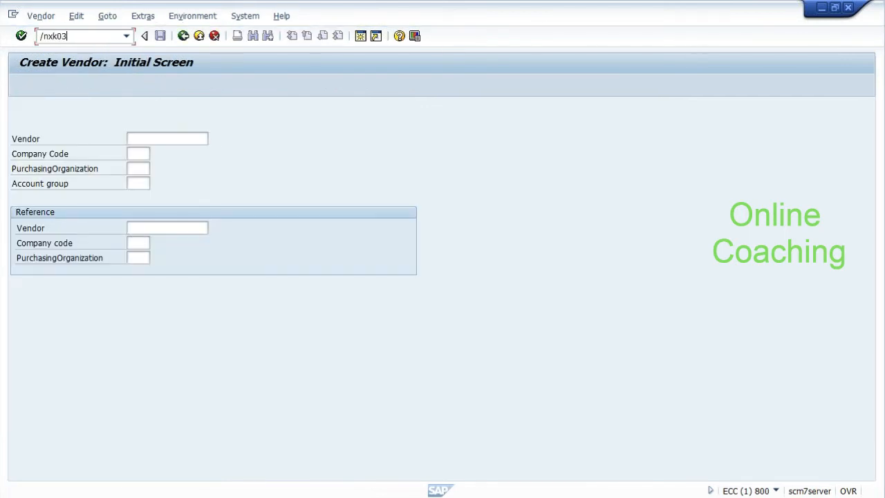
key("Return")
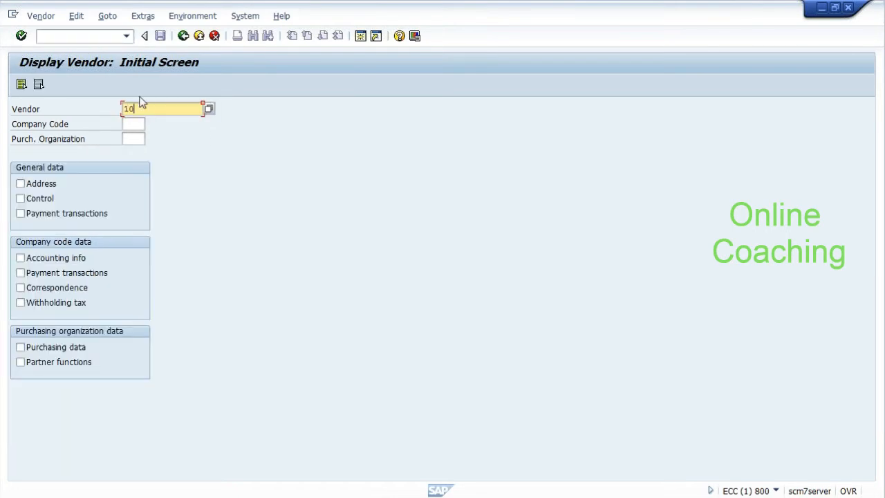
key("Return")
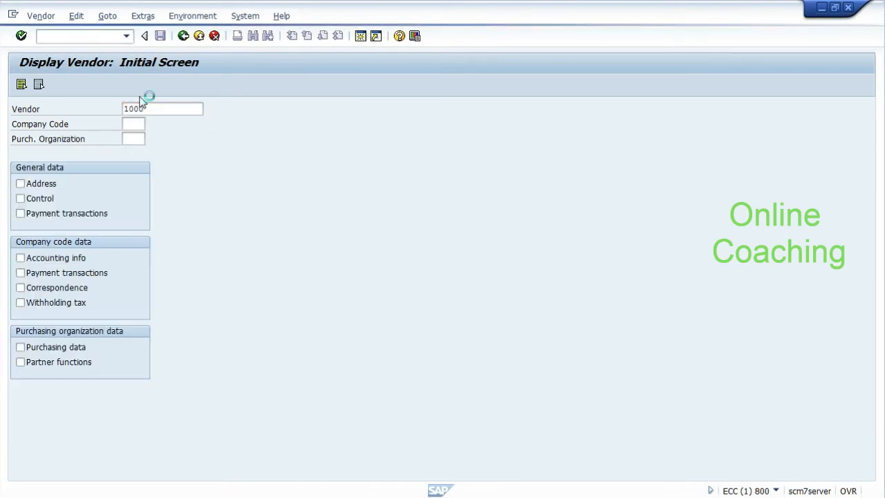
left_click_drag(144, 108, 122, 110)
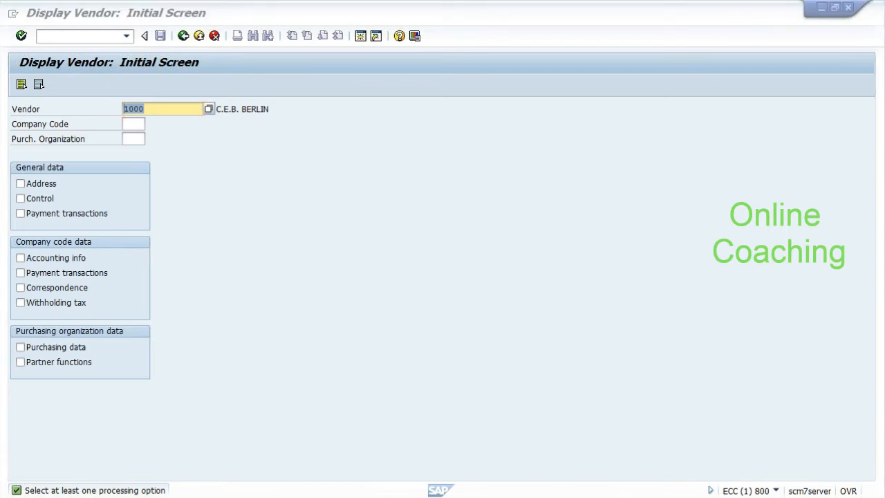
- Switch to Notepad and add a dashed separator line above the HYD_CUR section of the notes
key("alt+Tab")
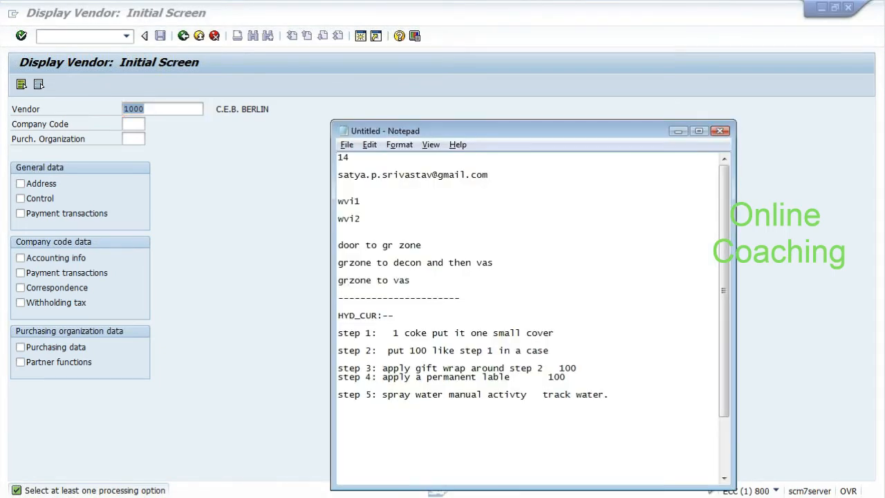
key("Return")
key("Return")
type("------------------ ")
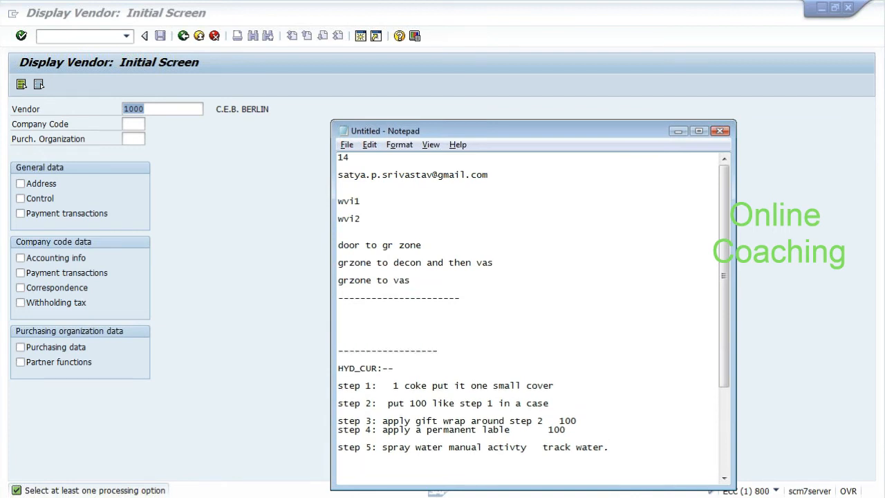
- Note the business partner prefixes below the first dashed separator as two lines, "KU_customer" and "VN_vendornumber"
type("KU")
key("Return")
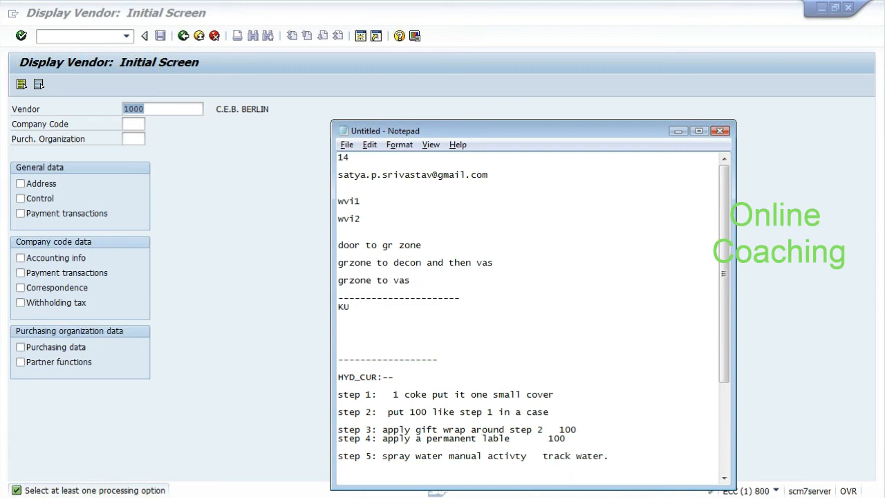
type("_")
type("ved")
key("BackSpace")
type("n")
key("BackSpace")
key("BackSpace")
key("BackSpace")
type("customer")
key("Return")
key("Return")
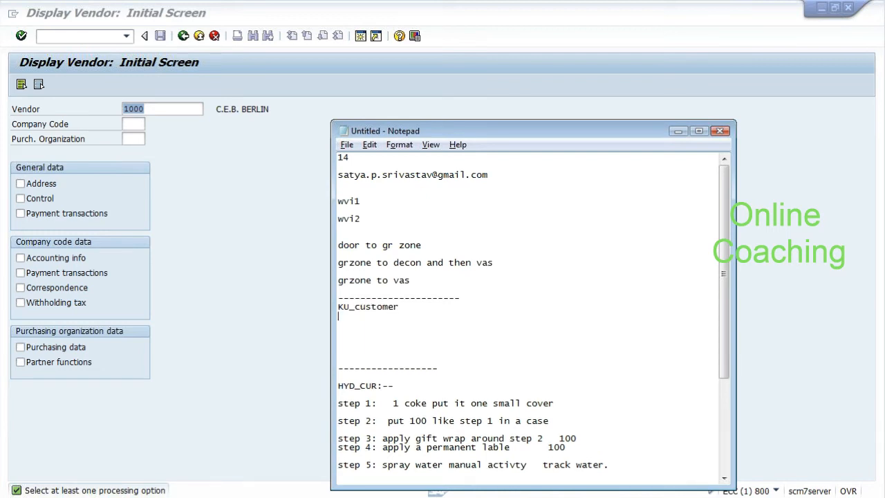
type("VN_v")
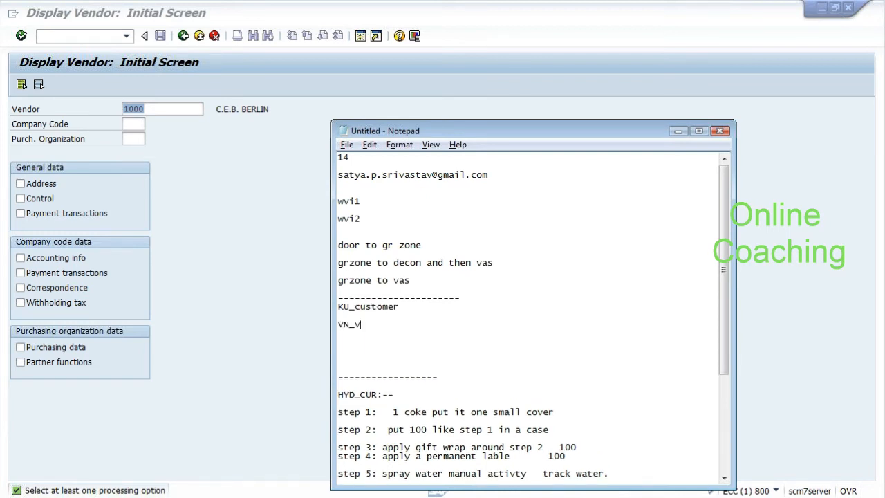
type("endornumber")
- Reposition the Notepad window and replace the "KU_customer" line with the heading "BP number:--"
left_click_drag(399, 307, 338, 306)
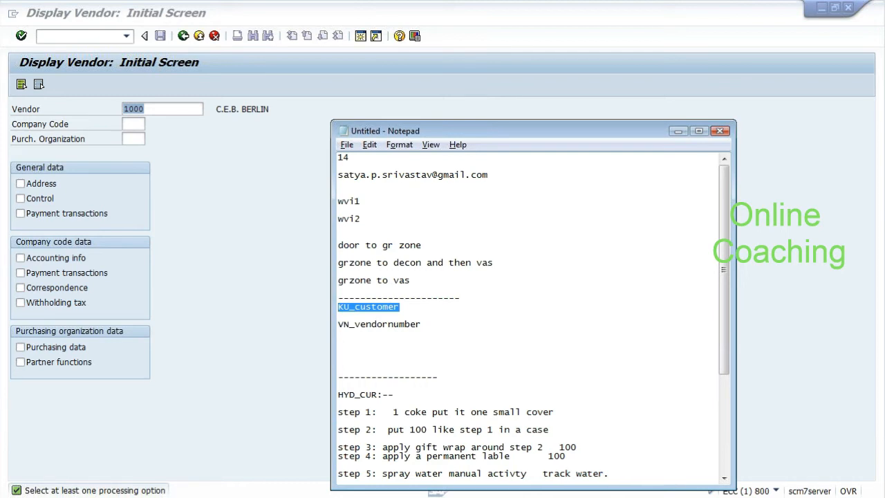
left_click_drag(466, 133, 333, 60)
left_click(305, 251)
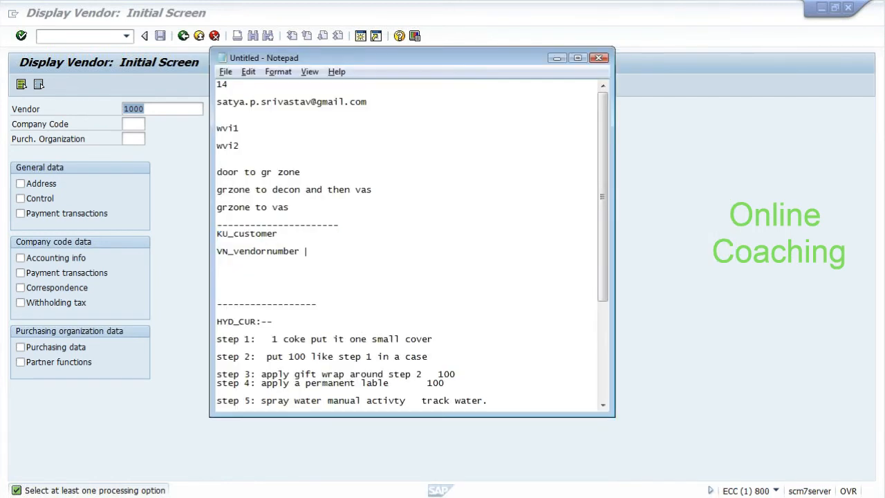
left_click_drag(603, 214, 603, 247)
left_click(277, 190)
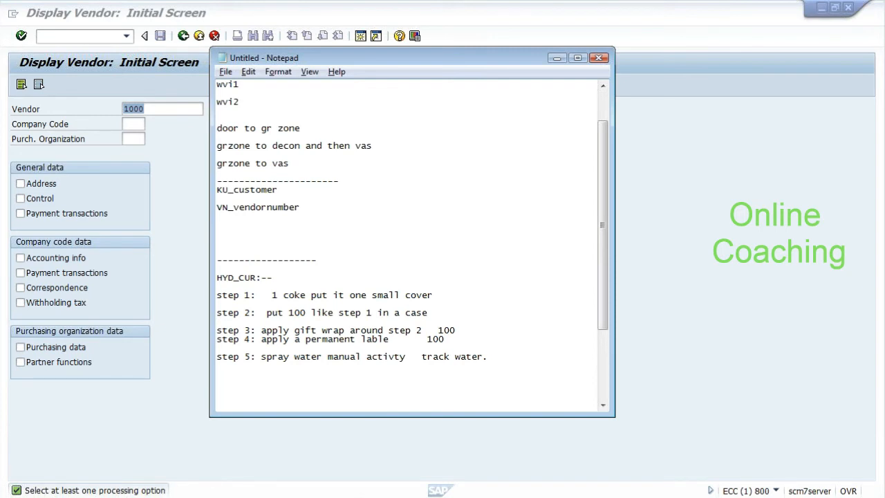
key("BackSpace")
key("BackSpace")
key("BackSpace")
key("BackSpace")
key("BackSpace")
key("BackSpace")
key("BackSpace")
key("BackSpace")
key("BackSpace")
key("BackSpace")
key("BackSpace")
type("BP number:--")
- Insert "ERPLOGICALSYTEM_" between "VN_" and "vendornumber" in the line under the BP number heading
left_click_drag(217, 207, 235, 208)
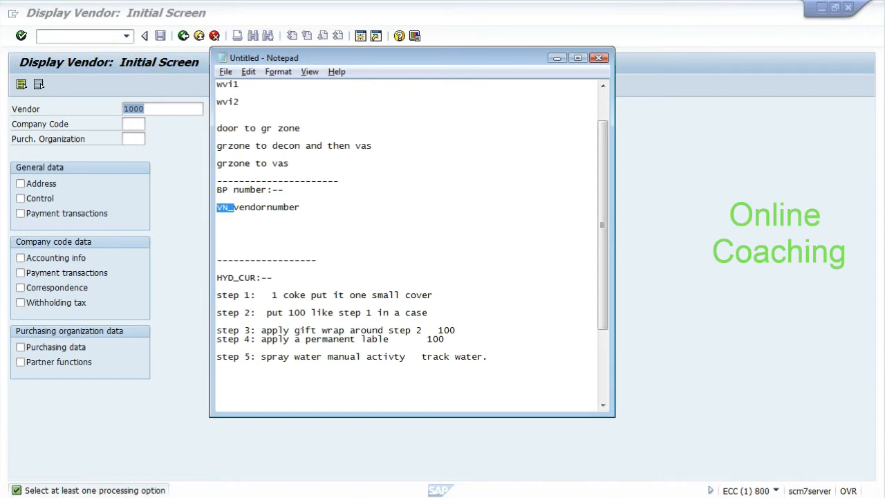
left_click(217, 216)
mouse_move(217, 206)
left_mouse_down()
mouse_move(306, 207)
mouse_move(233, 206)
left_mouse_up()
left_click(233, 207)
type("ERPLOGICALS")
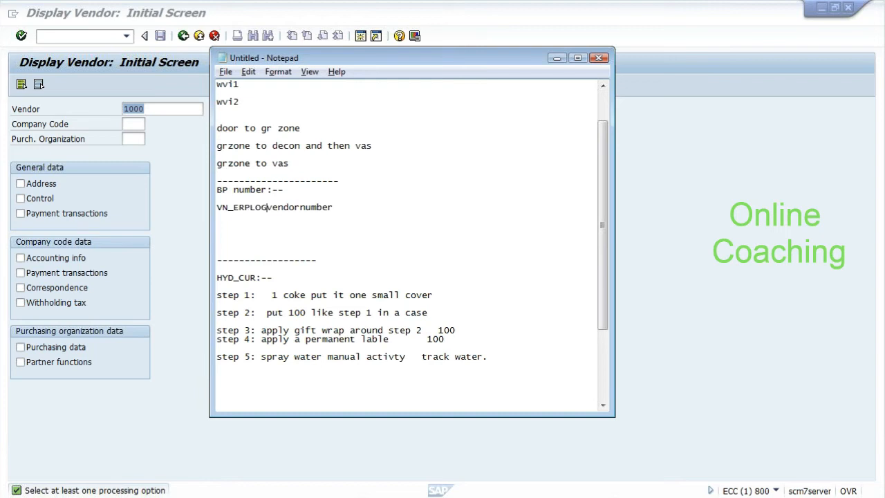
type("YTEM")
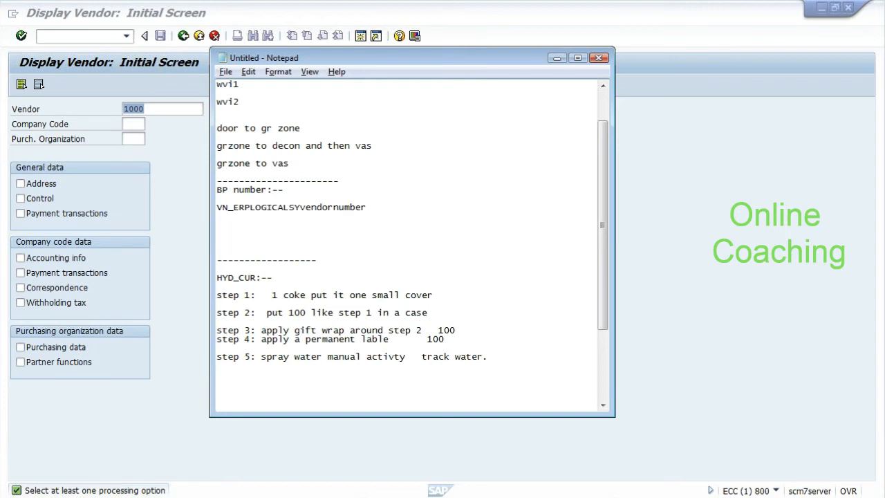
type("_")
- Add the line "SCM and multiple ERP:--" below the VN line, separated by a blank line
left_click(217, 216)
key("Return")
key("Return")
type("SCM and multiple ERP")
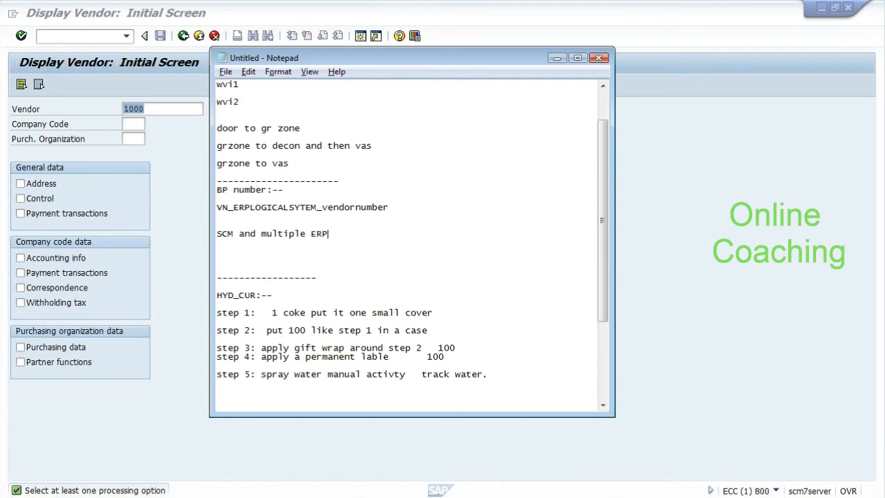
type(":--")
- Highlight the logical system part and the vendor number part of the VN line in turn
left_click(322, 208)
mouse_move(322, 207)
left_mouse_down()
mouse_move(216, 208)
mouse_move(313, 207)
left_mouse_up()
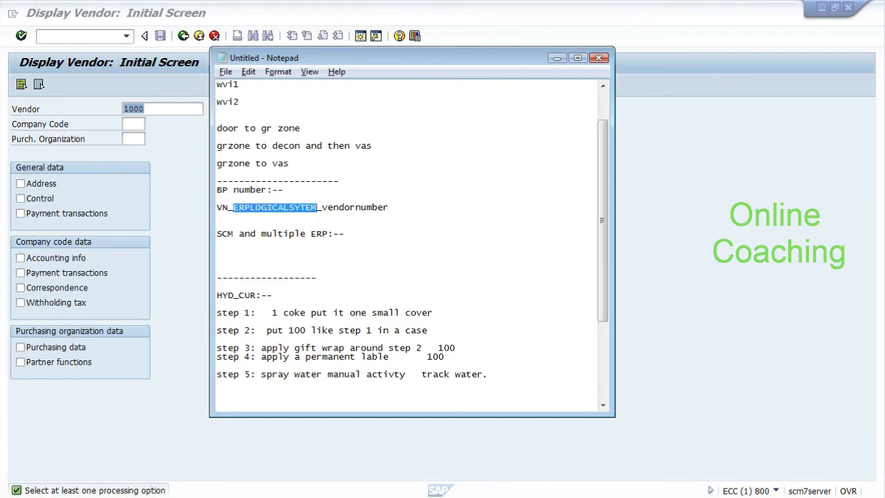
left_click_drag(322, 207, 395, 207)
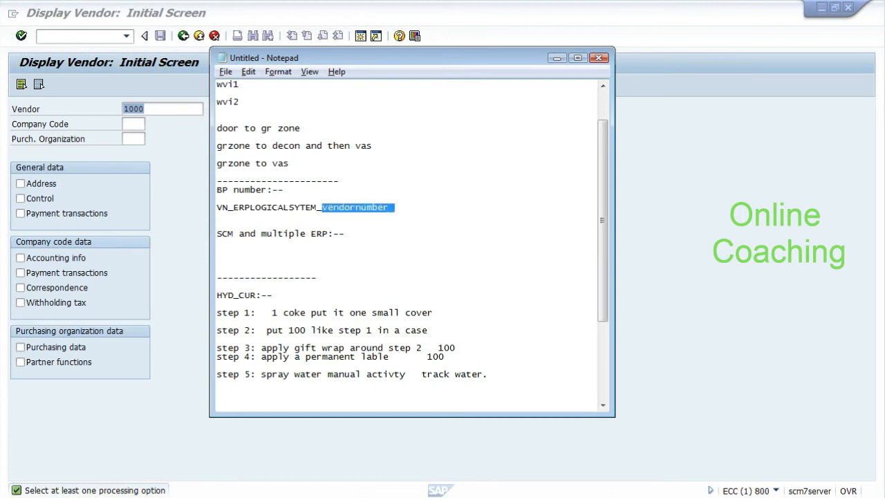
key("Down")
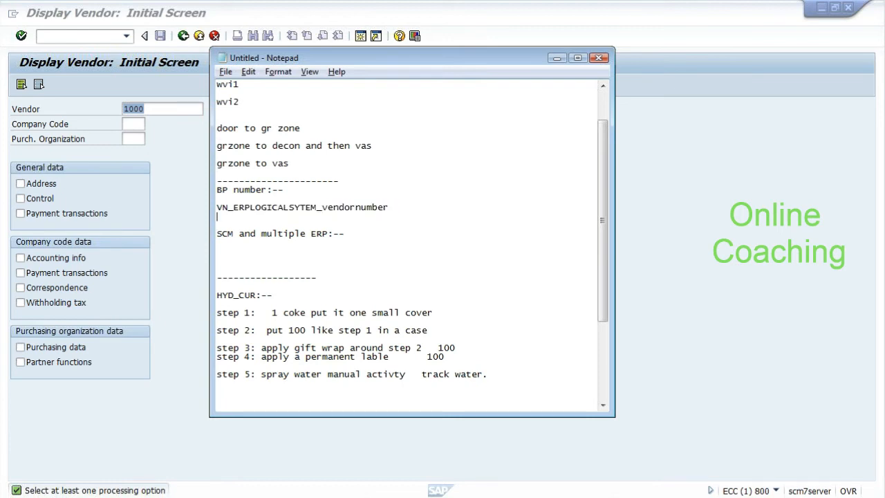
- Switch to the ECC system and leave the vendor display for the SAP Easy Access screen
left_click(174, 298)
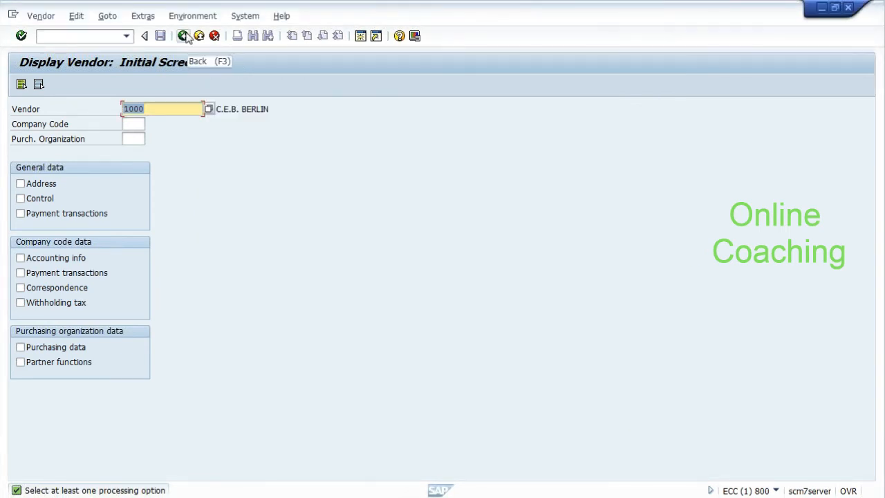
left_click(186, 37)
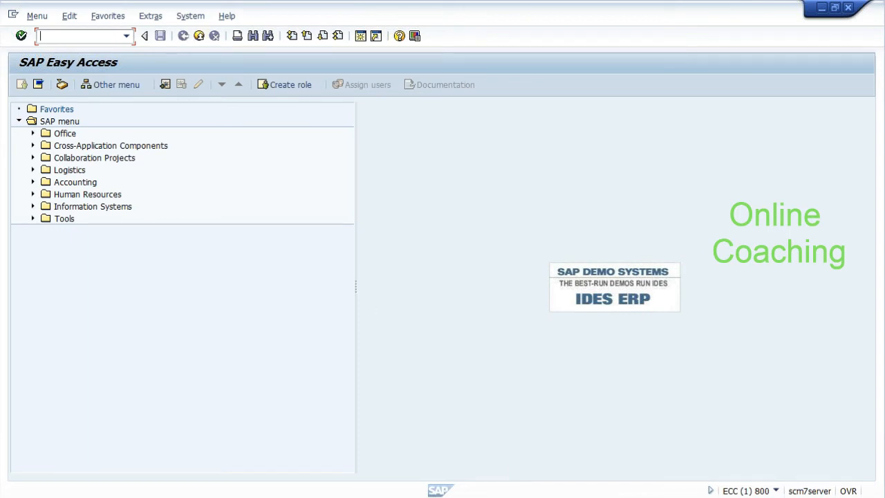
- Switch to Notepad, insert blank lines below "grzone to vas" and add a dashed separator under that line
key("alt+Tab")
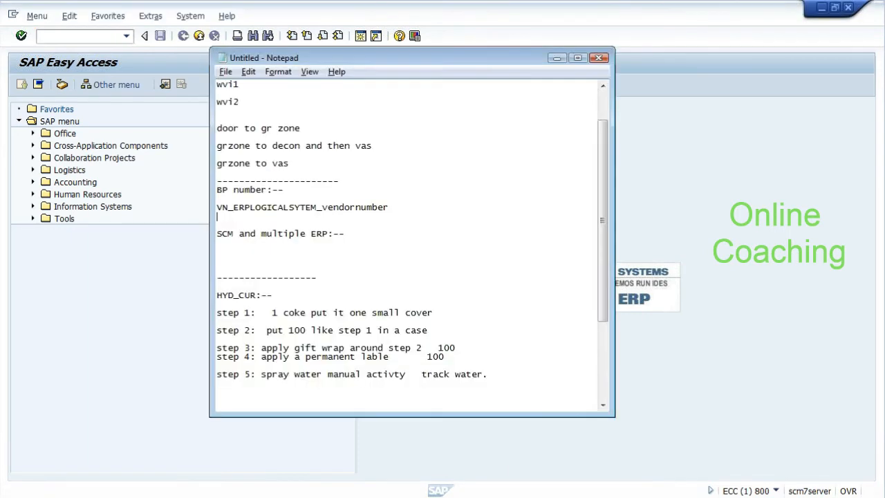
left_click_drag(602, 188, 607, 130)
left_click(173, 128)
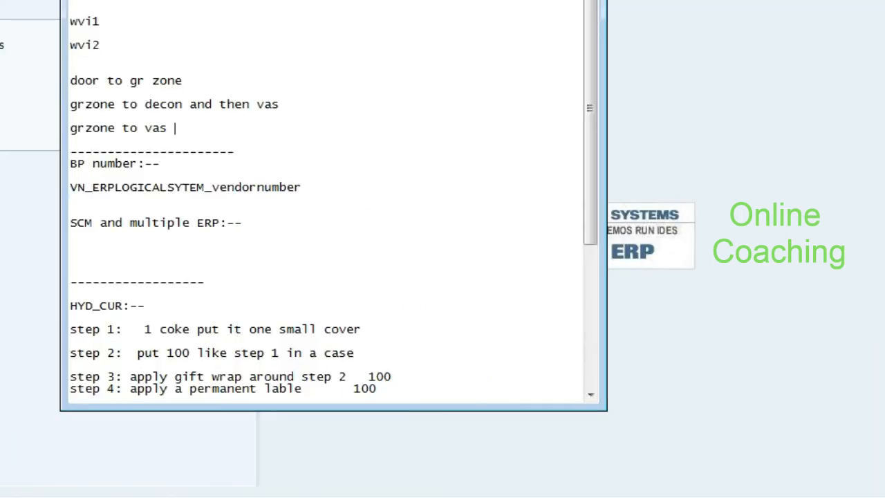
key("Return")
key("Return")
key("Return")
key("Return")
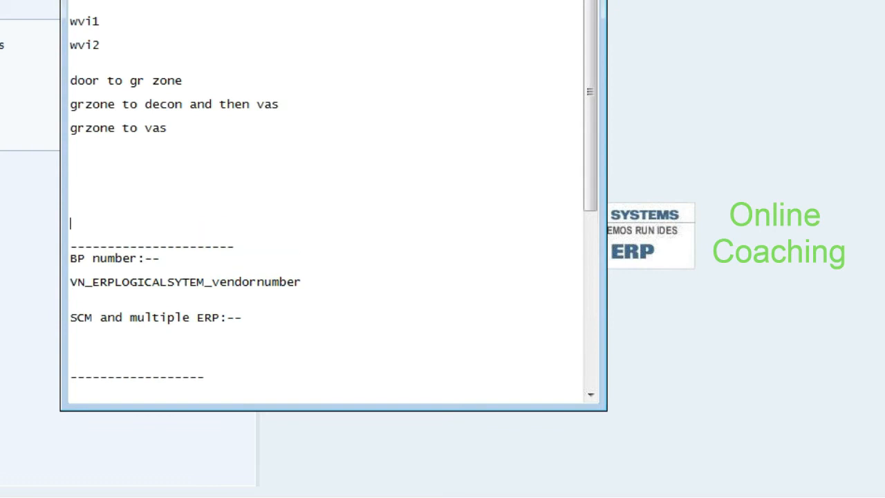
key("Return")
key("Up")
key("Up")
key("Up")
key("Up")
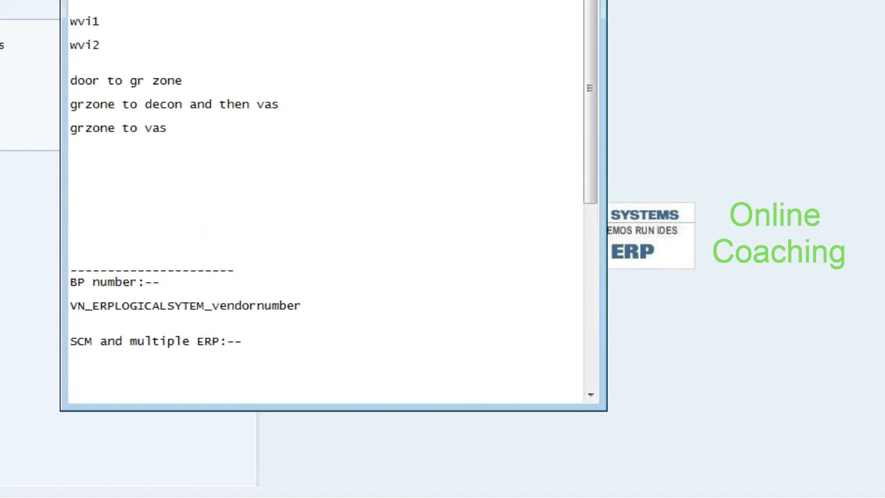
type("-------------------------------------")
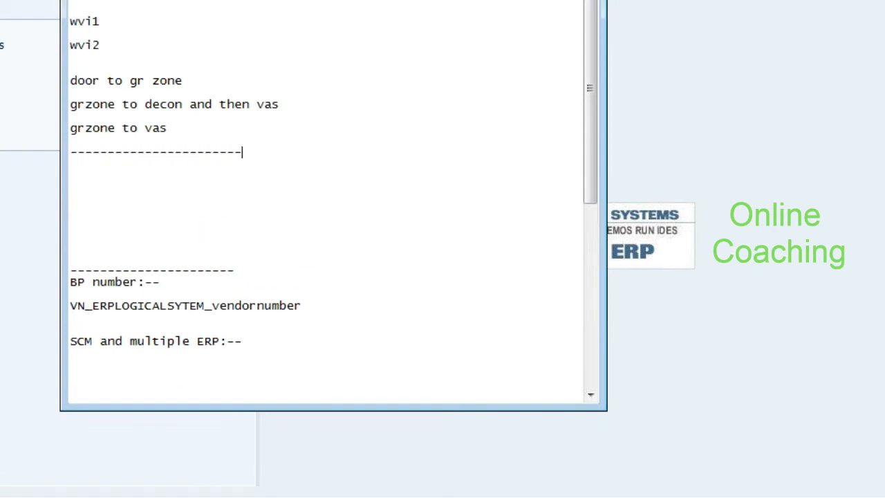
- Add a second dashed separator several blank lines below the new one to frame an empty section
key("Return")
key("Return")
key("Return")
key("Return")
key("Return")
key("Return")
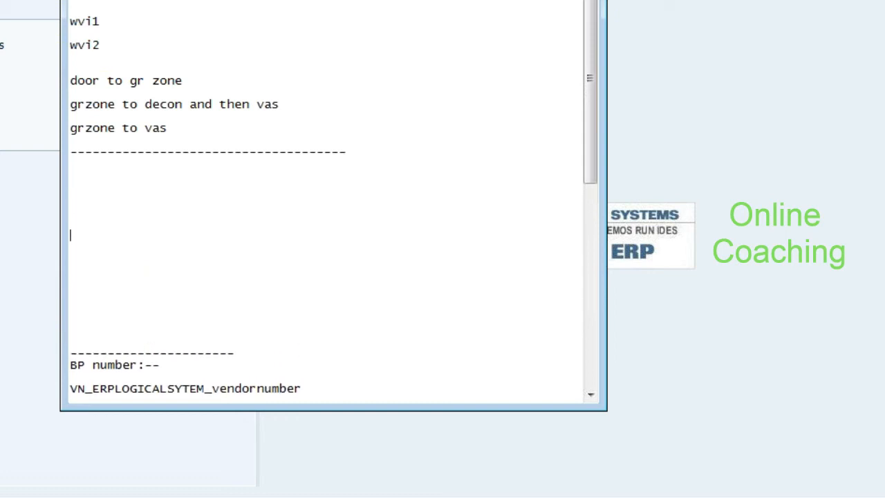
type("-------------------------------------")
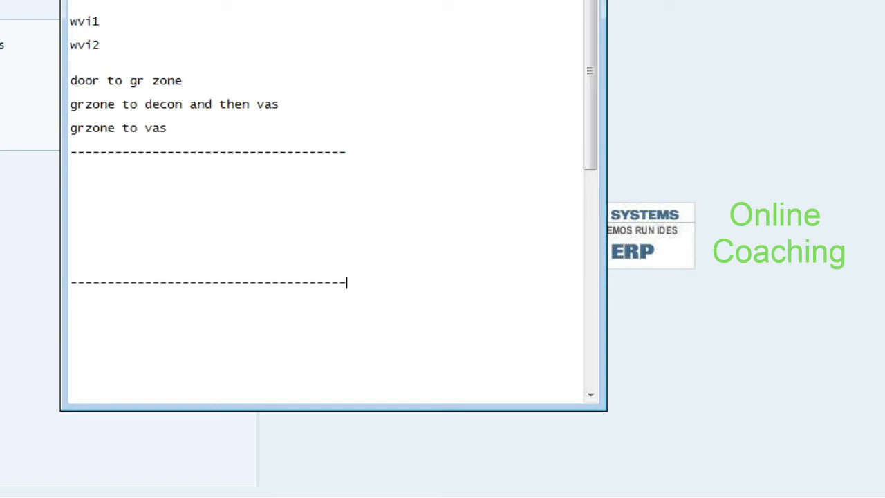
- Head the new section "HYD_RICE + HYD_CUR" and add the line "4 work centres for VAS actvities"
left_click(71, 176)
type("HYD_RICE + H")
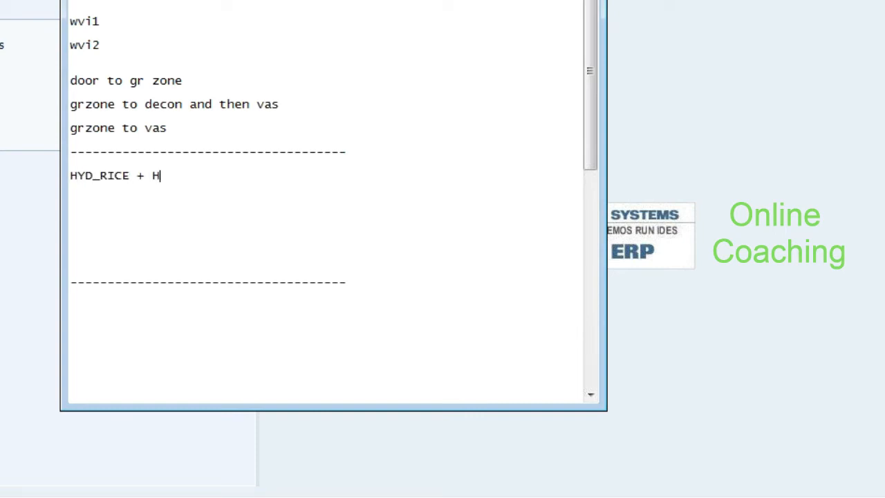
type("YD_CUR")
key("Return")
type("DOOR")
key("BackSpace")
key("BackSpace")
key("BackSpace")
key("BackSpace")
type("4  work centres for VAS actvities")
key("Return")
- List the rice work centres as "1 HYD_RICE add preservatives" and "2 Pack Rice", followed by a gap
type("1  HY")
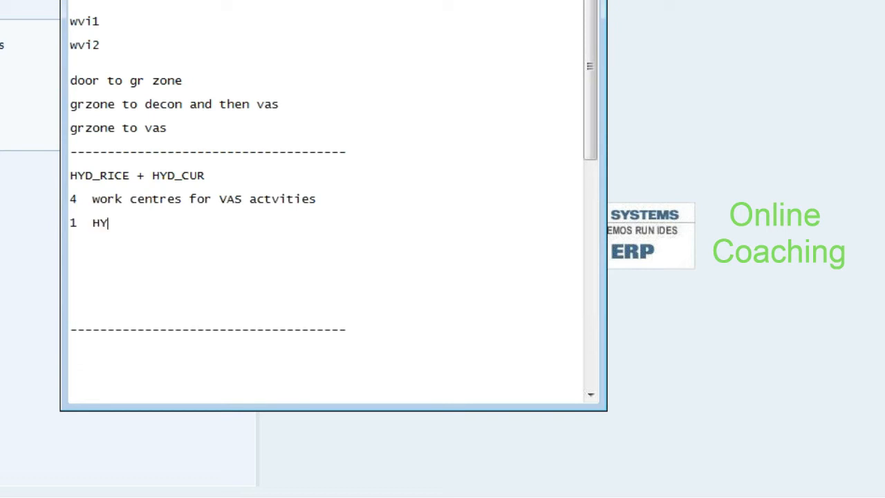
type("D_RICE add preservfa")
key("BackSpace")
key("BackSpace")
type("atives")
key("Return")
type("2 Pa")
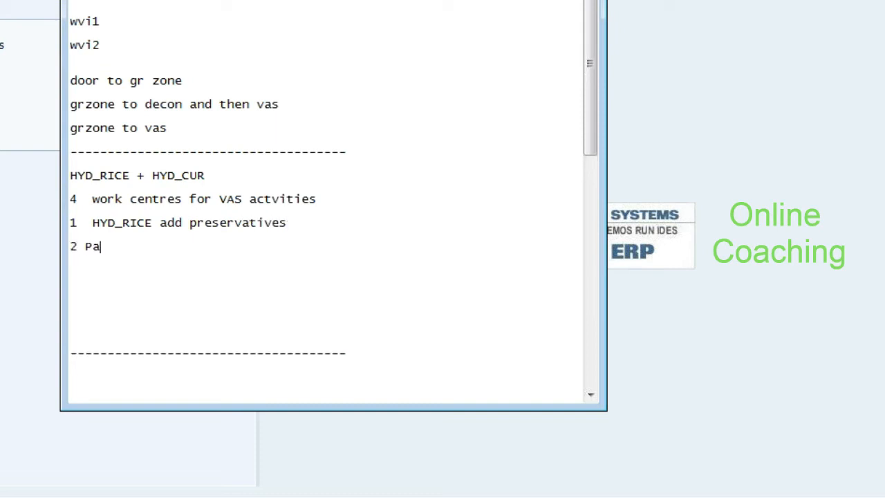
type("ck Rice")
key("Return")
key("Return")
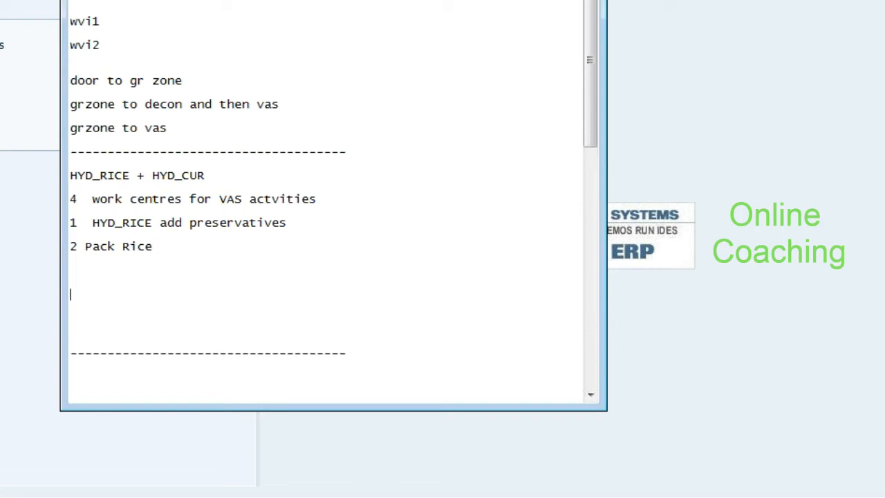
- List the curry work centres as "3 HYD_CUR add preservatives" and "4 Pack curry"
type("3 HYD_CUR add pres")
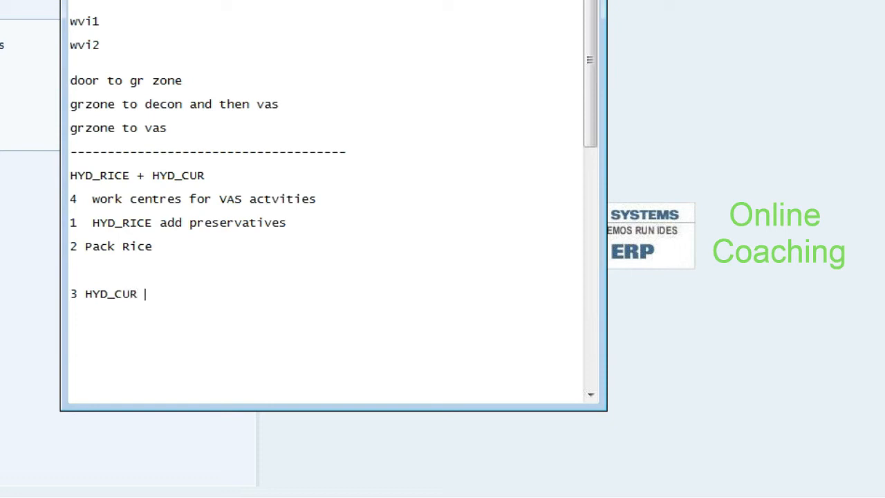
type("ervatives")
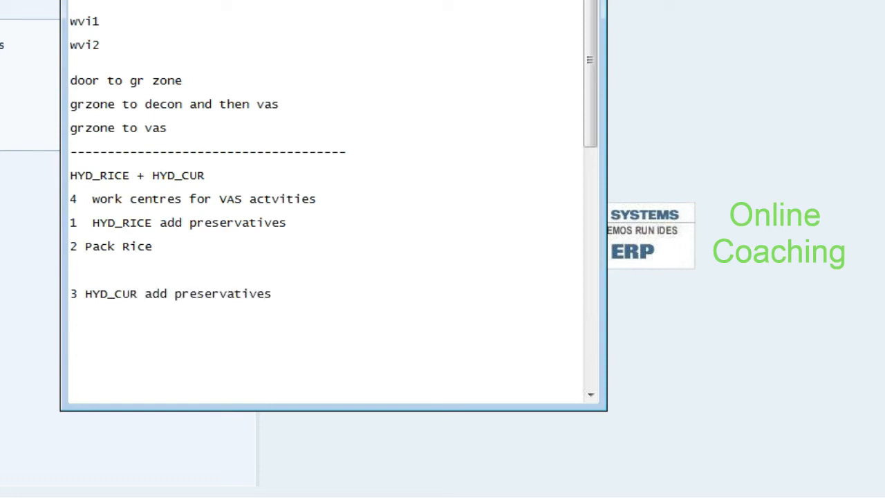
key("Return")
type("4 Pack")
type("curry")
key("Return")
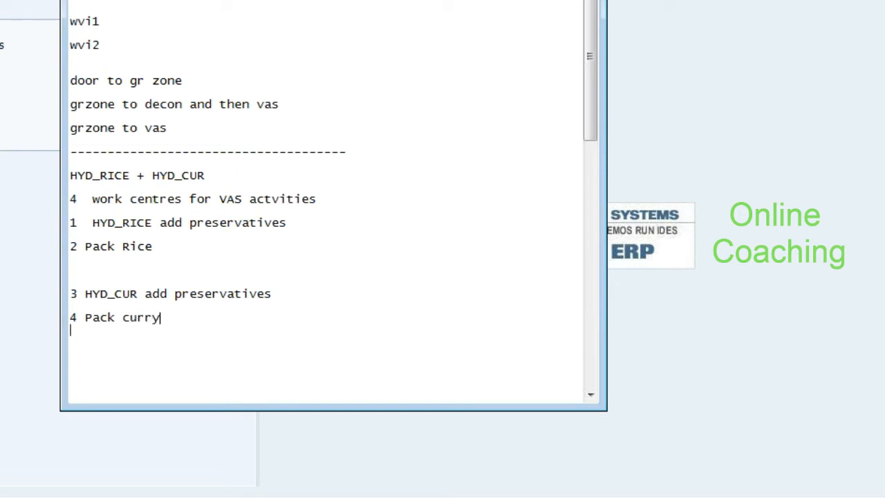
- Add a dashed separator below "4 Pack curry" and a dashed underline beneath the HYD_RICE + HYD_CUR heading
type("----------------------------------")
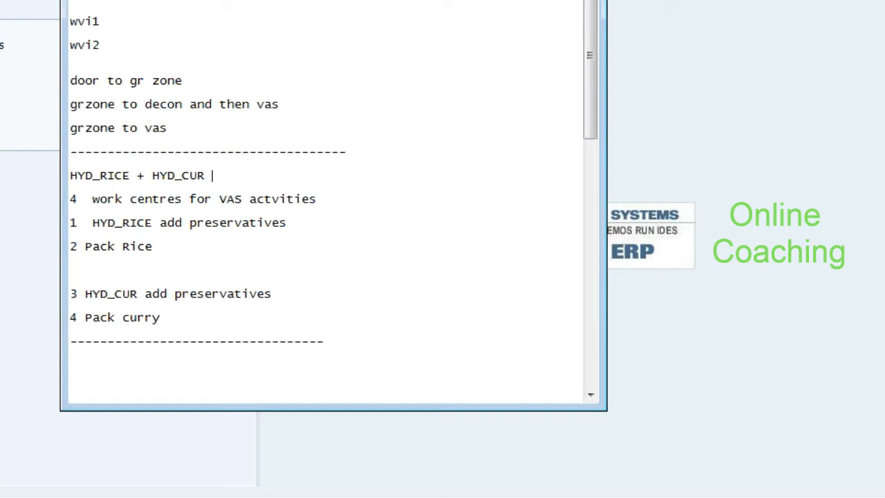
key("Return")
type("----------------------")
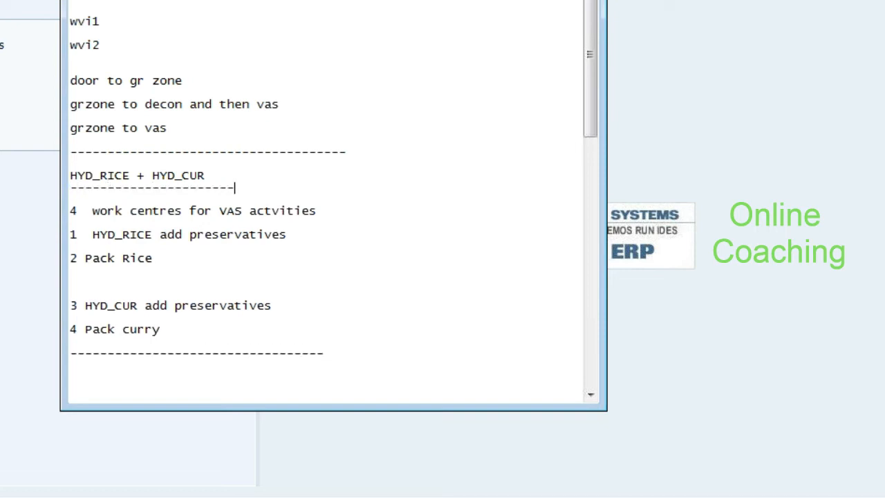
- Add the line "5 Gift Labling" after the work centre list and close it with a dashed separator
left_click(71, 365)
type("5  Gift Labling")
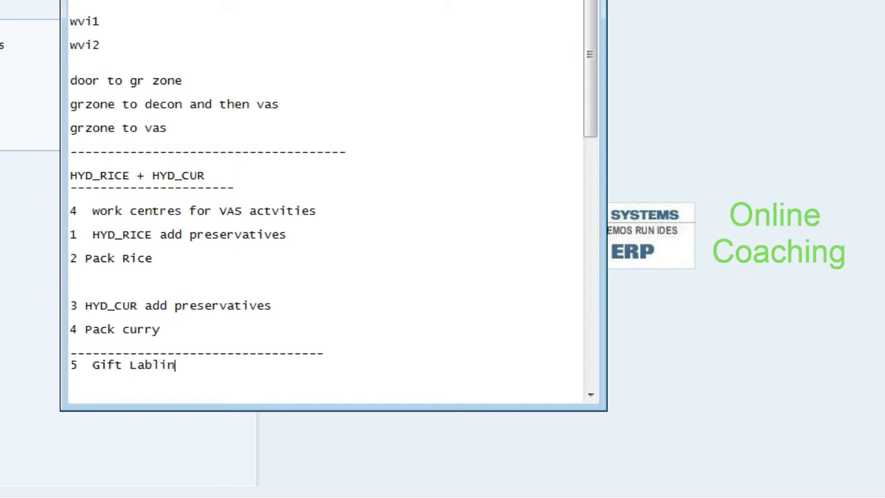
key("Return")
type("---------------------------------")
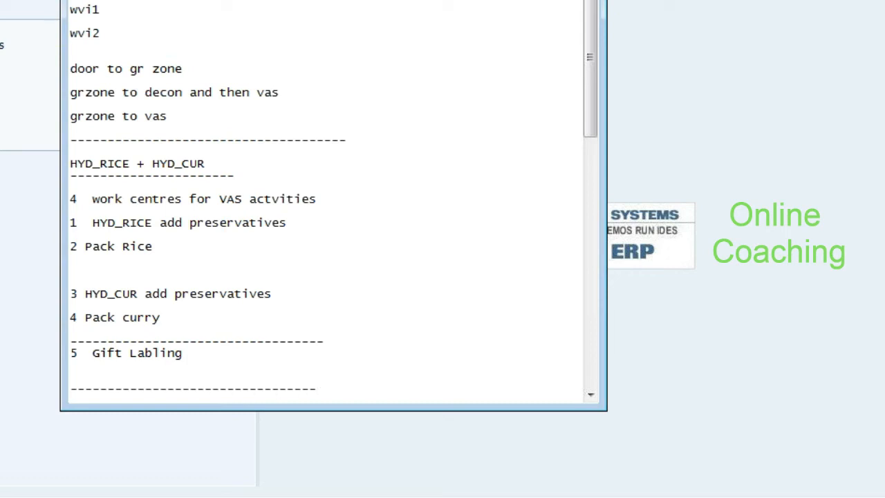
- Append "Grzone and then to decon to correponding vas automatically and then to subsequent work centres.." to the HYD_RICE + HYD_CUR heading
left_click(235, 176)
left_click(220, 164)
type("Grzone and then to ")
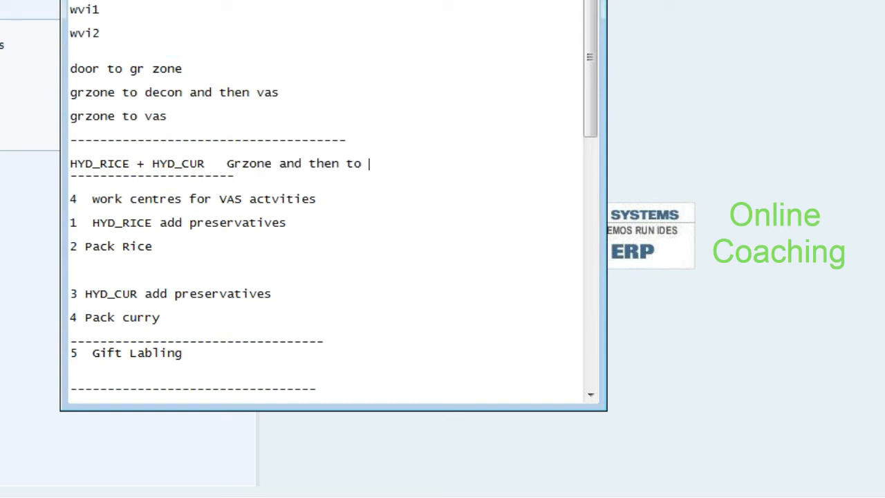
type("decon to c")
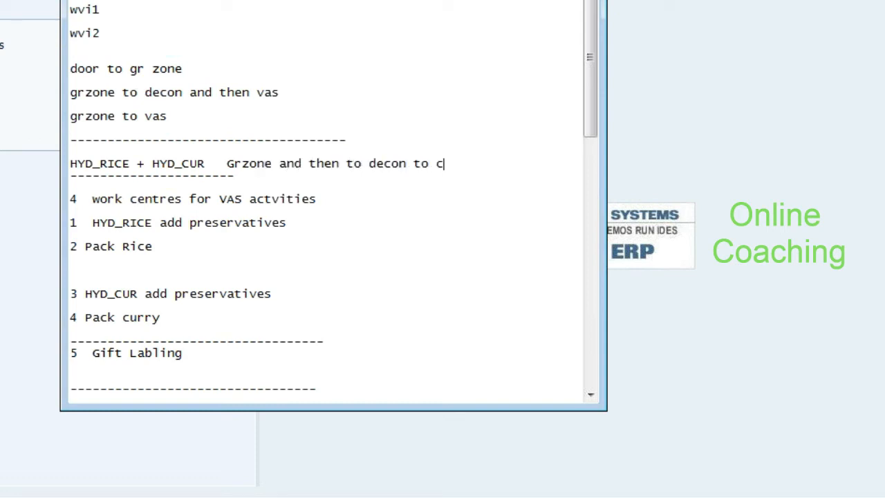
type("orrepondin")
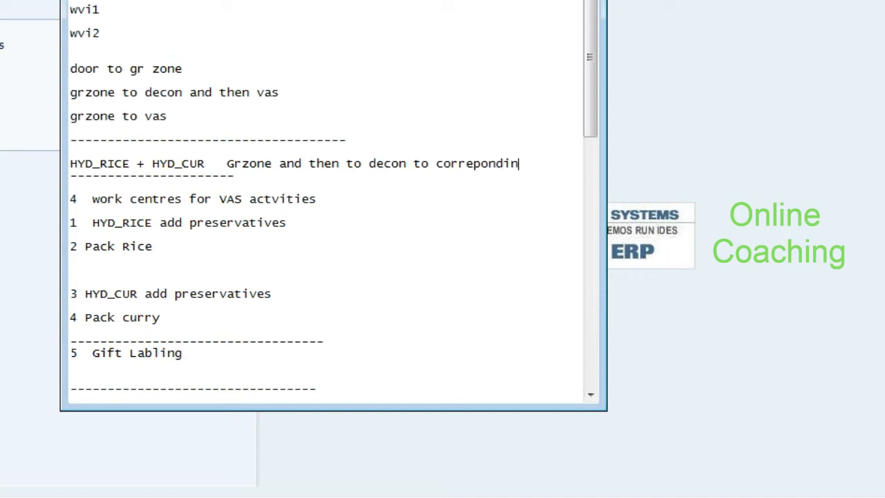
type("g vas aut")
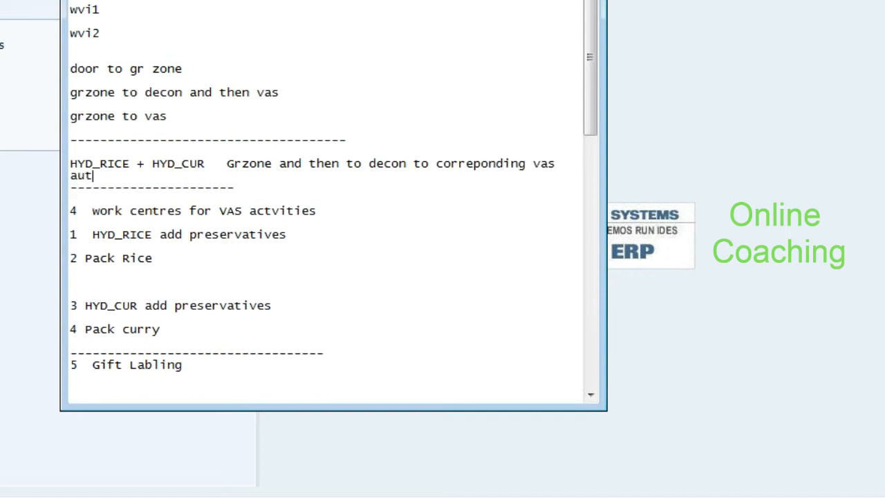
type("omatically and ")
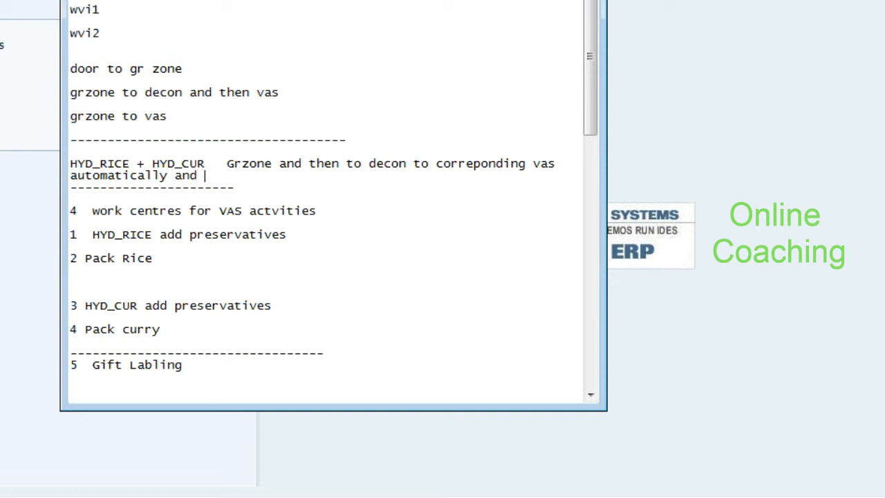
type("then to subsequne")
key("BackSpace")
key("BackSpace")
type("ent work centres..")
- Add a dashed separator and the line "Final Putaway." beneath "5 Gift Labling", and close the section with a longer dashed line
left_click(72, 388)
type("------------------------")
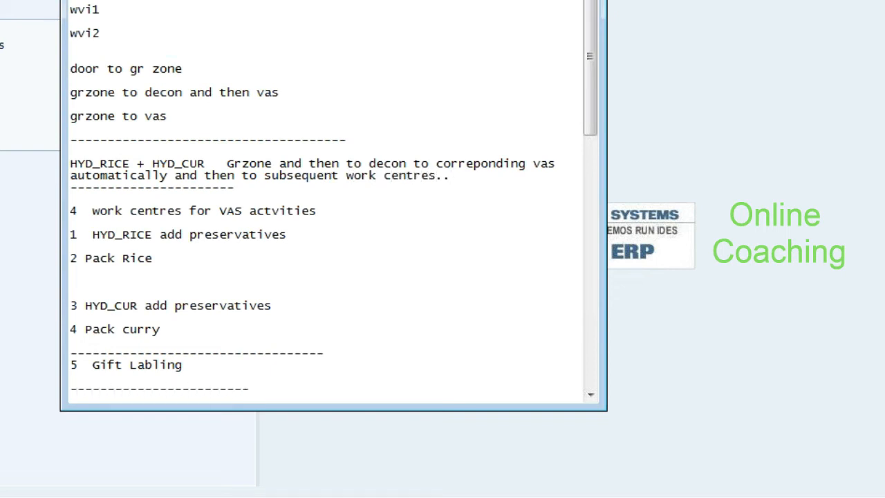
key("Return")
key("Return")
key("Return")
type("Final Putaway")
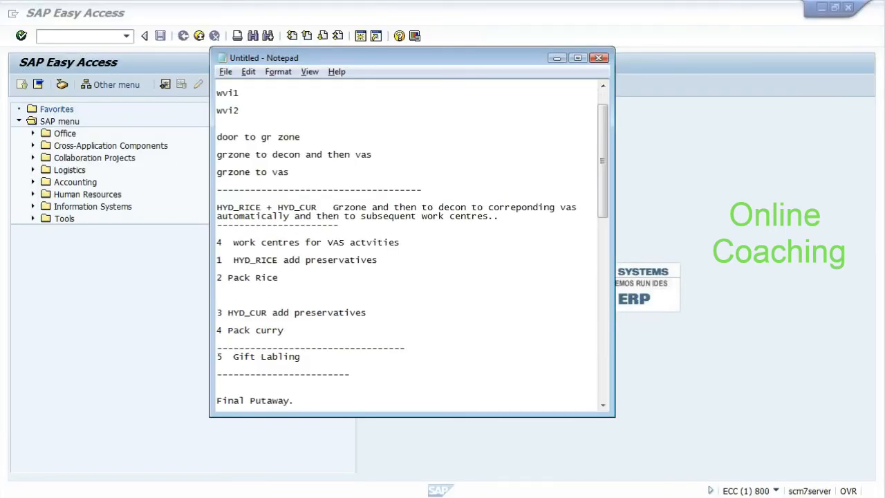
type(".")
key("Return")
key("Return")
key("Return")
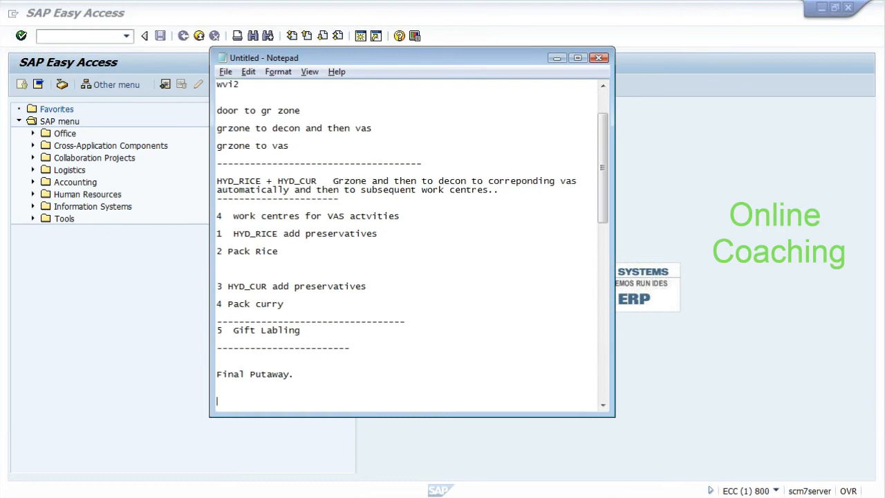
key("Return")
type("------------------------------------------")
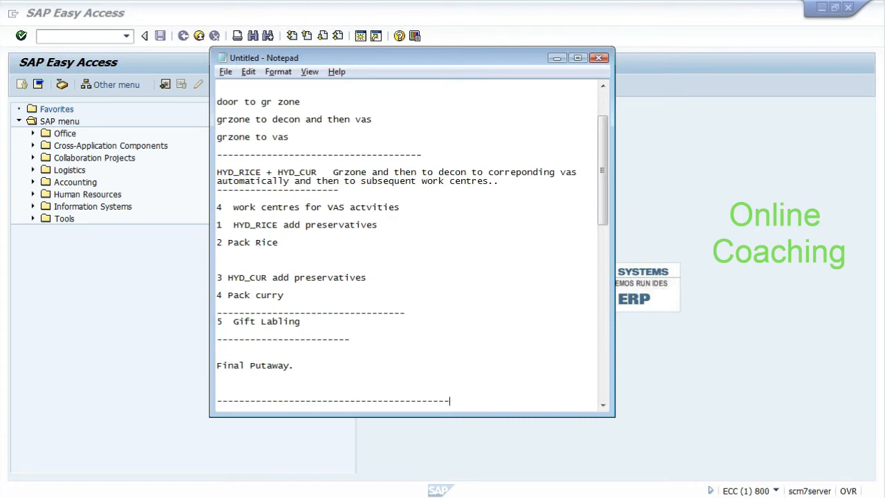
- Review the four VAS work centre lines by highlighting them from the work centre heading through "4 Pack curry"
key("shift+Up")
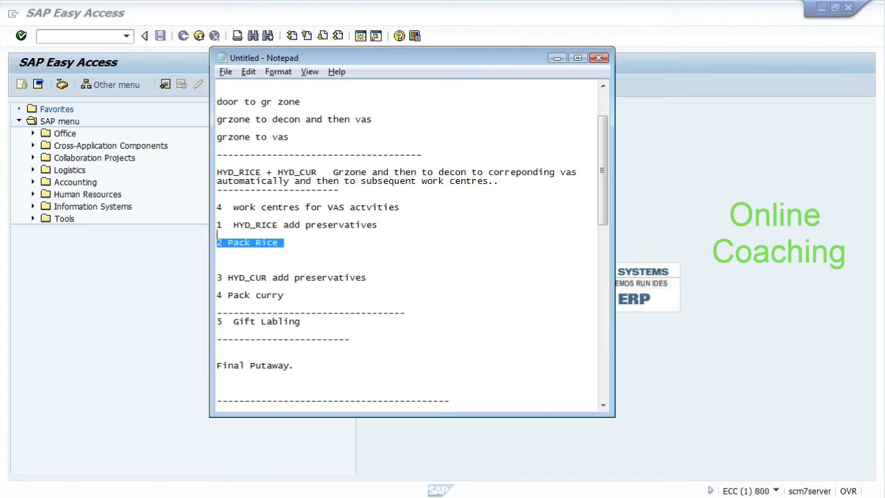
left_click(284, 295)
key("shift+Left")
key("shift+Left")
key("shift+Left")
key("shift+Left")
key("shift+Left")
key("shift+Left")
key("shift+Left")
key("shift+Left")
key("shift+Left")
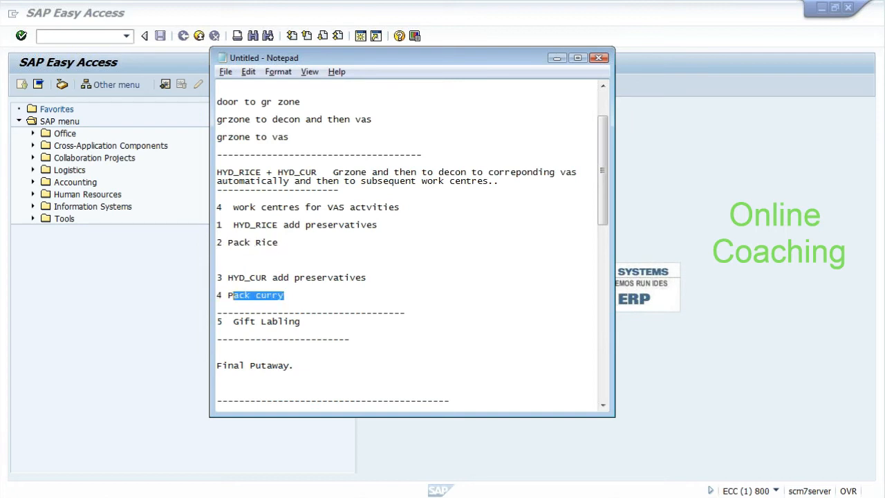
key("Up")
key("Up")
key("Up")
key("Up")
key("Up")
key("Up")
key("Up")
key("Up")
key("Up")
key("Up")
key("Home")
key("shift+Down")
key("shift+Down")
key("shift+Down")
key("shift+Down")
key("shift+Down")
key("shift+Down")
key("shift+Down")
key("shift+Down")
key("shift+Down")
key("shift+Down")
key("shift+Down")
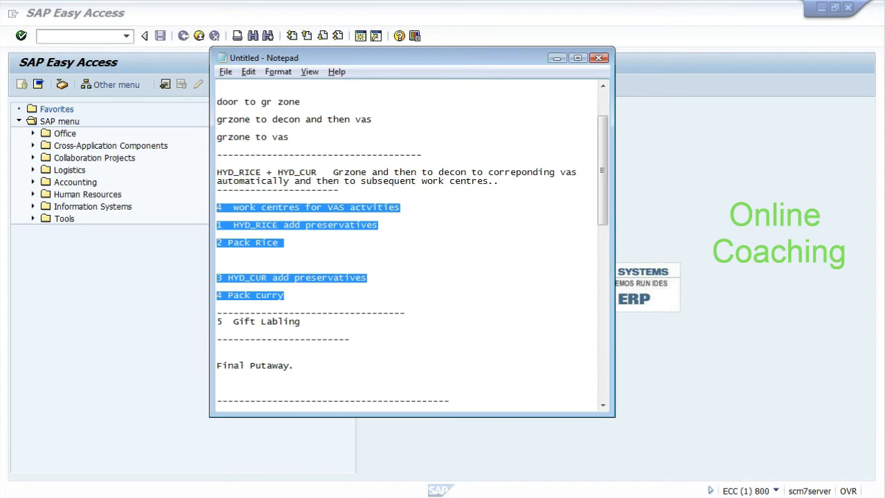
- Review the Gift Labling, HYD_CUR preservatives and Final Putaway lines by highlighting them
key("Down")
key("End")
key("shift+Left")
key("shift+Left")
key("shift+Home")
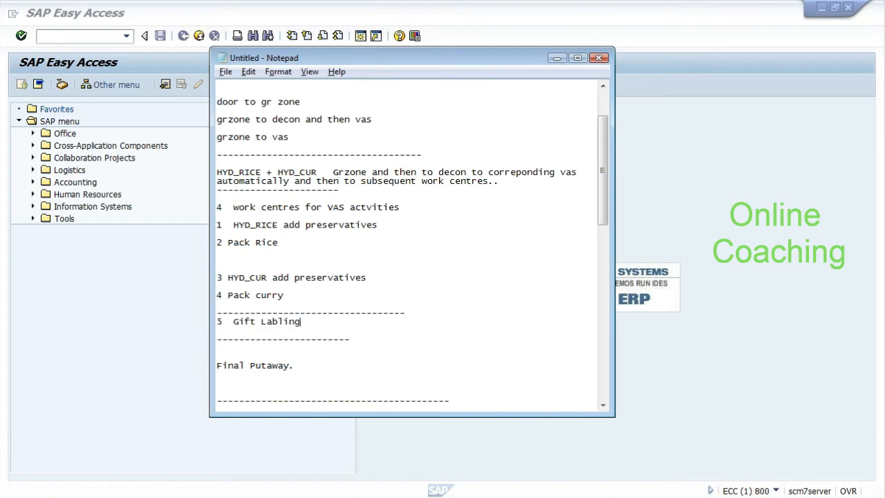
key("shift+Up")
key("shift+Down")
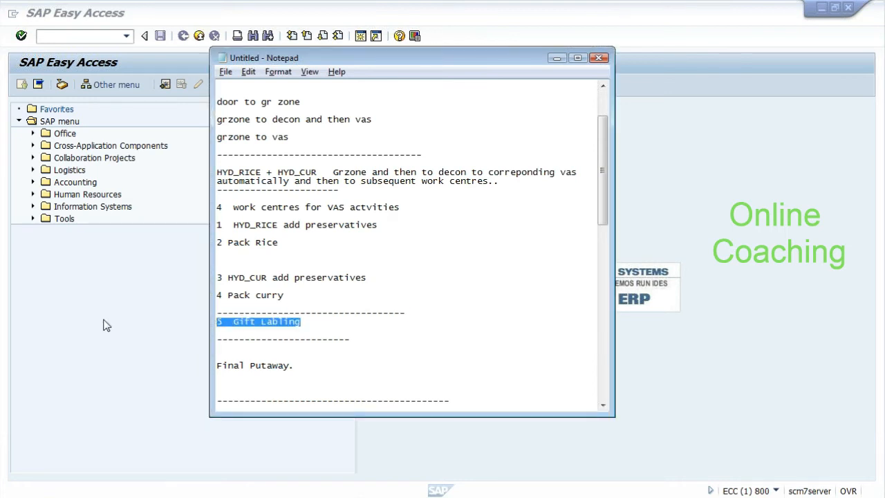
left_click_drag(313, 277, 217, 270)
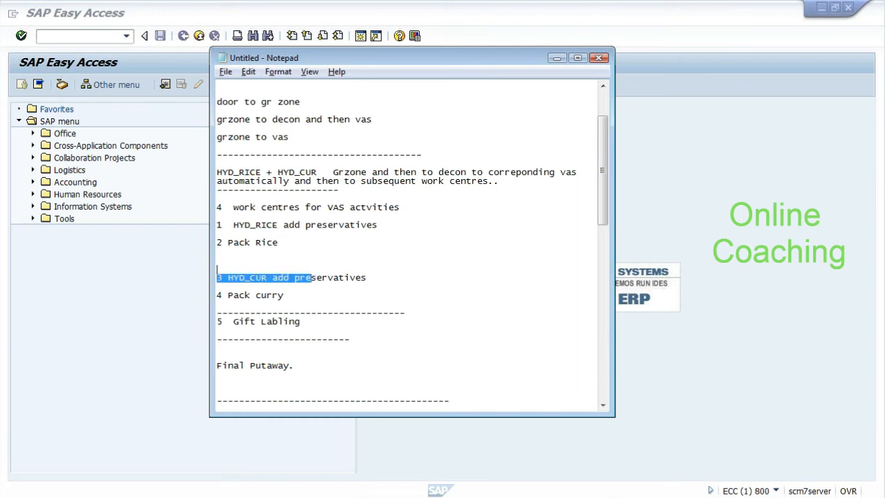
left_click(218, 304)
mouse_move(217, 374)
left_mouse_down()
mouse_move(239, 365)
mouse_move(222, 365)
left_mouse_up()
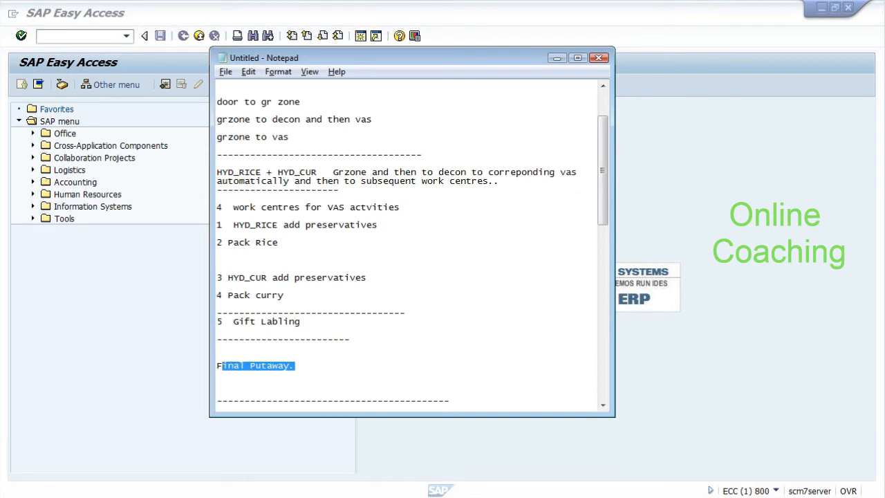
left_click_drag(216, 365, 295, 365)
left_click(297, 365)
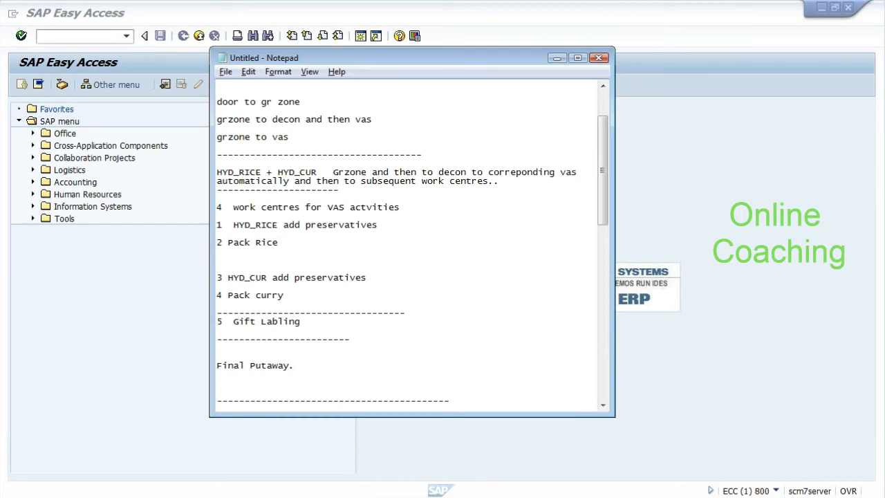
- Open up space below "2 Pack Rice" and add the route lines "dor to gr" and "gr to decon"
left_click_drag(228, 225, 217, 242)
left_click(218, 260)
key("Return")
key("Return")
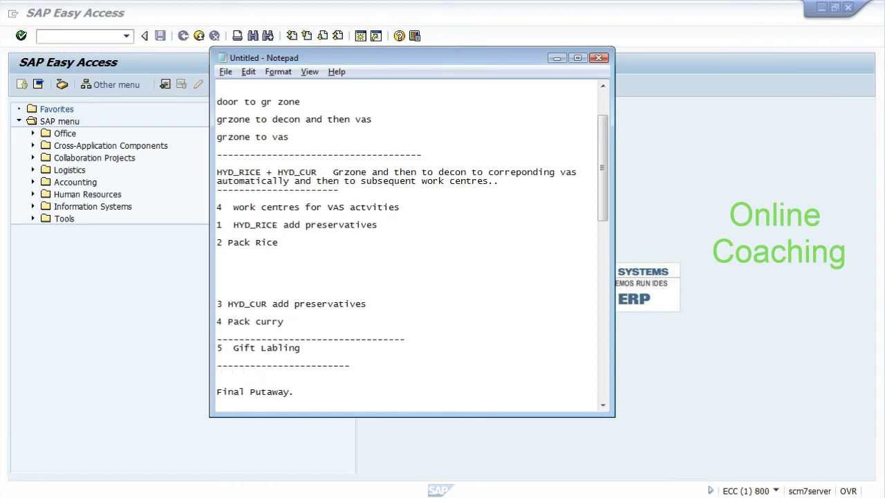
key("Up")
type("dor to gr")
key("Return")
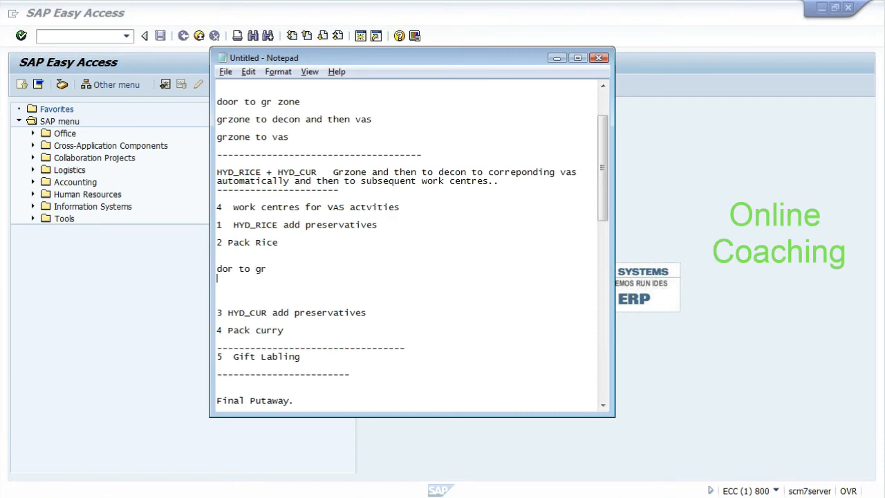
key("Return")
type("gr to")
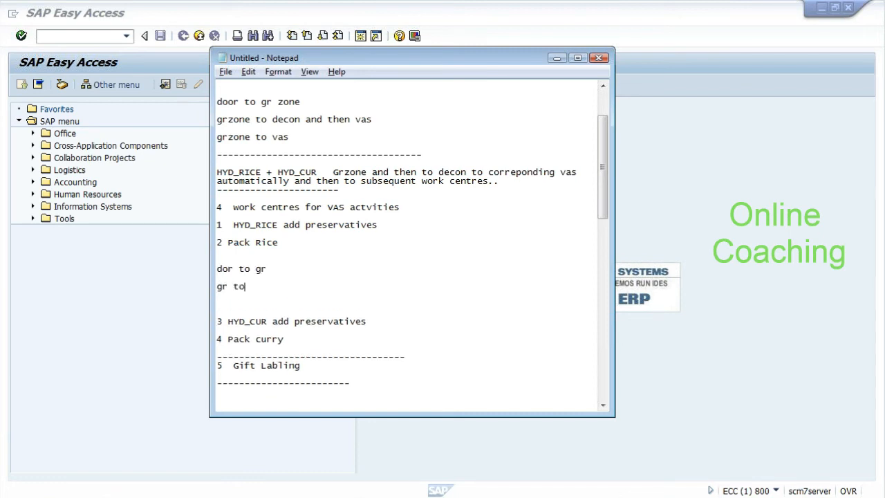
type(" decon")
- Continue the rice route with the lines "decon to vas1", "vas1 to vas2" and "vas2 to final storage"
key("Return")
type("decon")
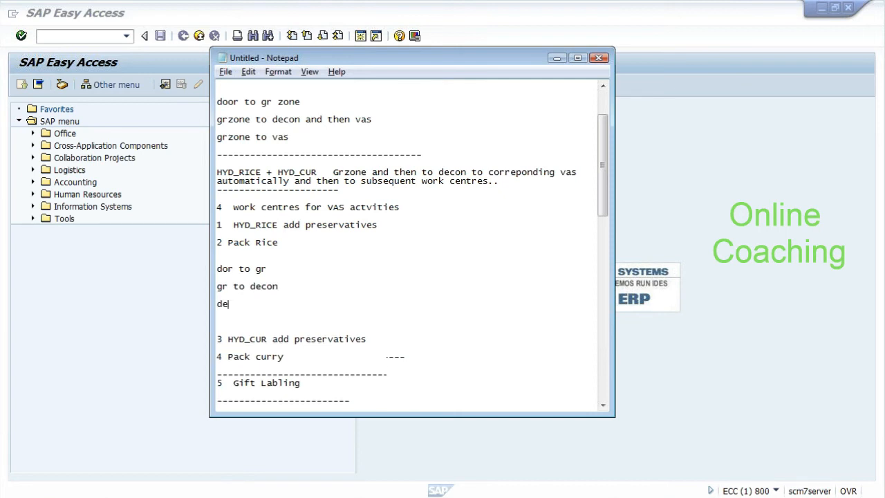
type(" to vas1")
key("Return")
type("vas2")
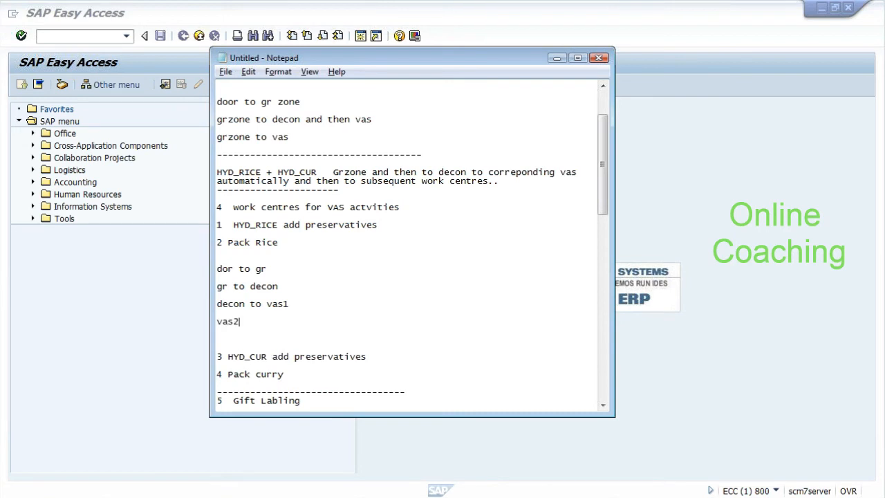
key("BackSpace")
type("1 to vas2")
key("Return")
type("vas")
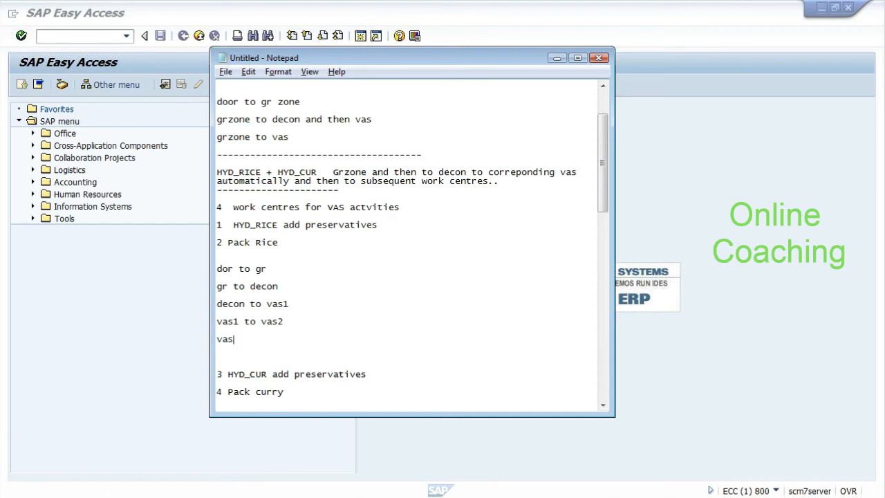
type("2 to final storage")
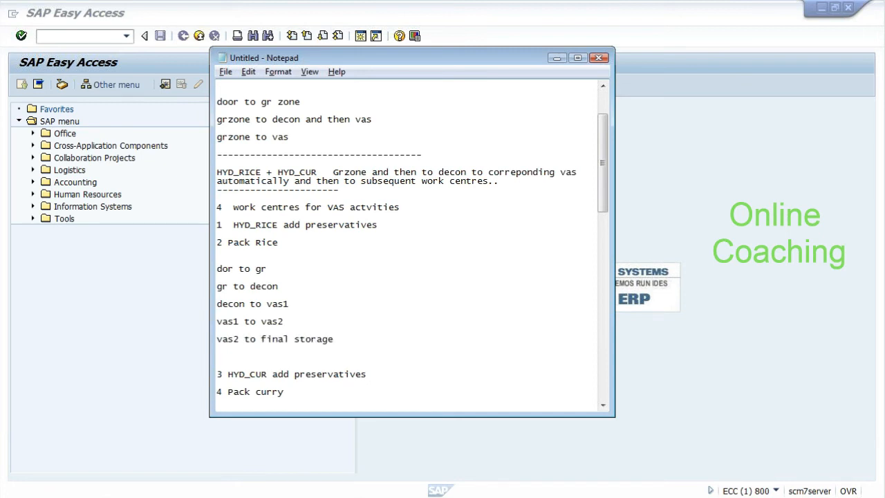
- Insert blank lines below the rice route and change its last line to "vas2 to gift labling and then final storage"
key("Return")
key("Return")
key("Return")
key("Return")
key("Return")
key("Return")
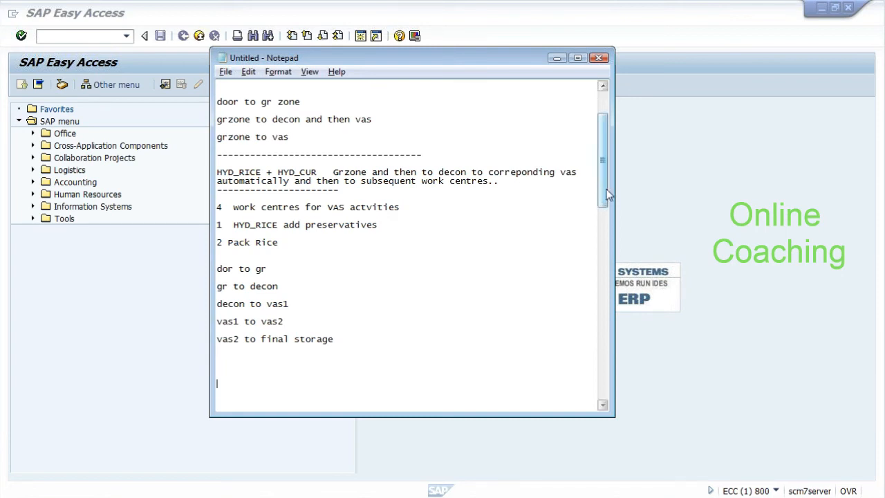
left_click_drag(607, 192, 602, 244)
left_click(262, 163)
type("gift lab")
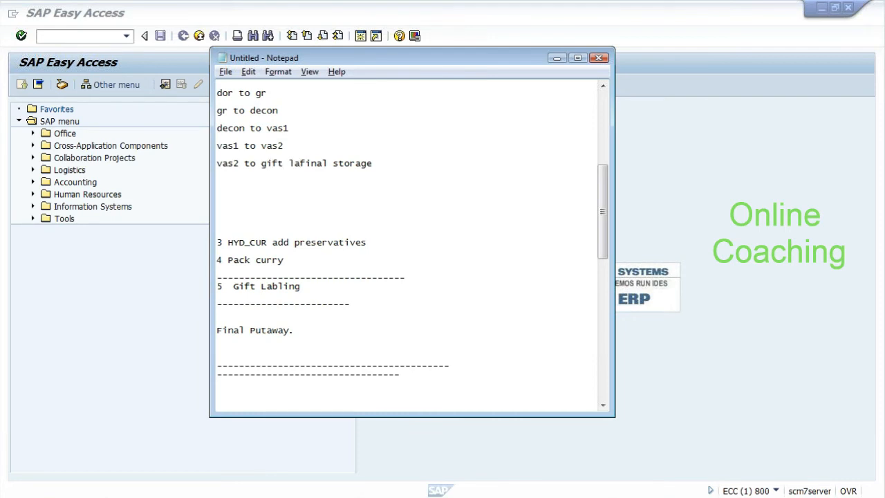
type("ling and then")
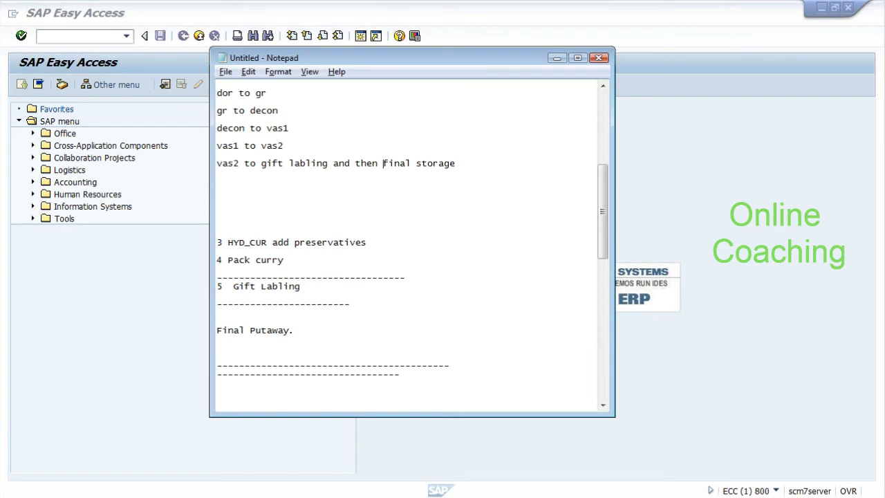
- Review the notes from "dor to gr" through the curry, gift labelling and final putaway lines by highlighting them
left_click_drag(603, 215, 604, 197)
left_click(217, 190)
key("Down")
key("Down")
key("Down")
left_click(278, 225)
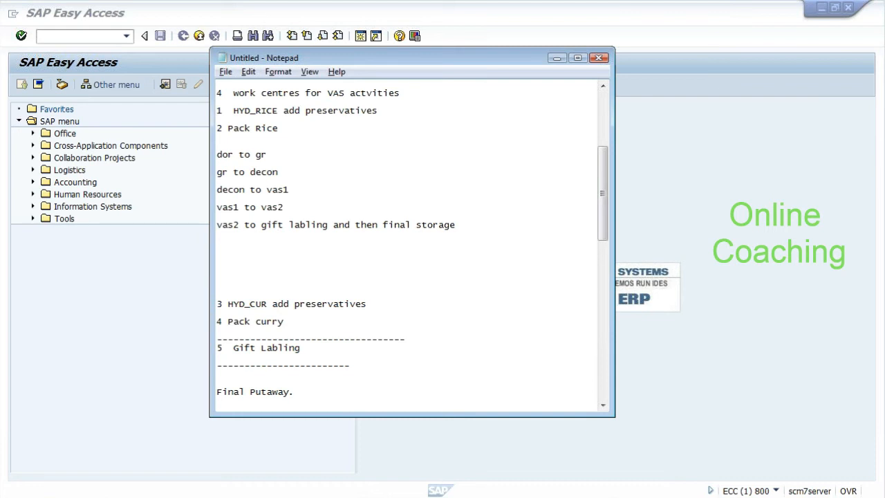
key("Up")
key("Up")
key("Up")
key("Up")
key("Home")
key("shift+Down")
key("shift+Down")
key("shift+Down")
key("shift+Down")
key("shift+Down")
key("shift+Down")
key("shift+Down")
key("shift+Down")
key("shift+Down")
key("shift+Down")
key("shift+Down")
key("shift+Down")
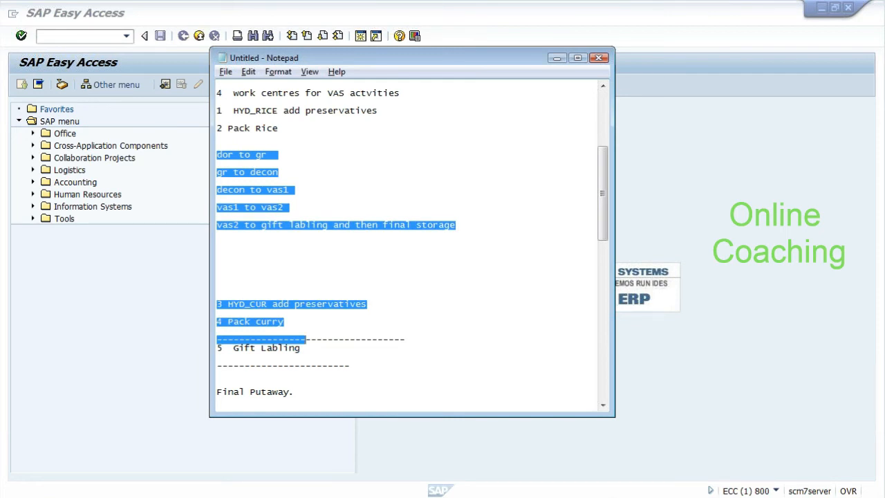
key("shift+Down")
key("shift+Down")
key("shift+Down")
key("shift+Down")
key("shift+Down")
key("shift+Down")
key("shift+Down")
key("shift+Down")
key("shift+Down")
key("shift+Down")
key("shift+Down")
key("shift+Down")
key("shift+Down")
key("shift+Down")
key("shift+Down")
key("shift+Down")
key("shift+Down")
key("shift+Down")
key("shift+Down")
key("shift+Down")
key("shift+Up")
key("shift+Up")
left_click_drag(602, 281, 610, 182)
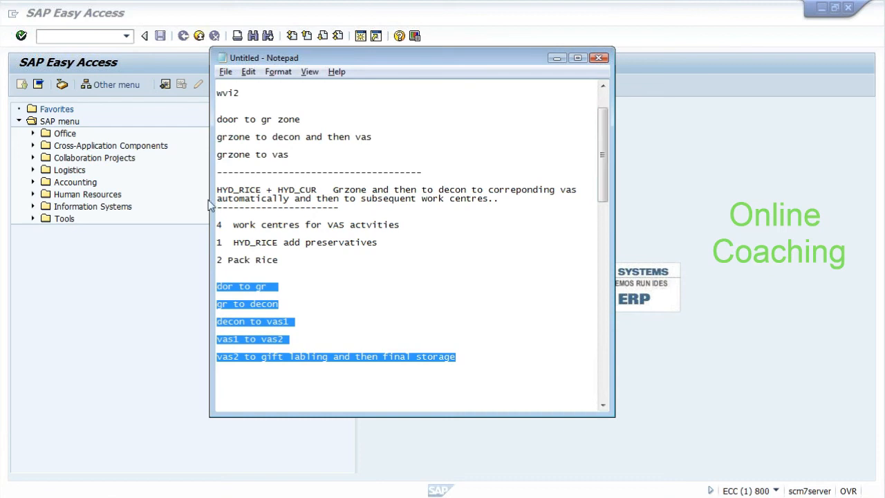
- Switch to the SAP SCM session and display the Implementation Guide using transaction /nspro
left_click(185, 230)
key("alt+Tab")
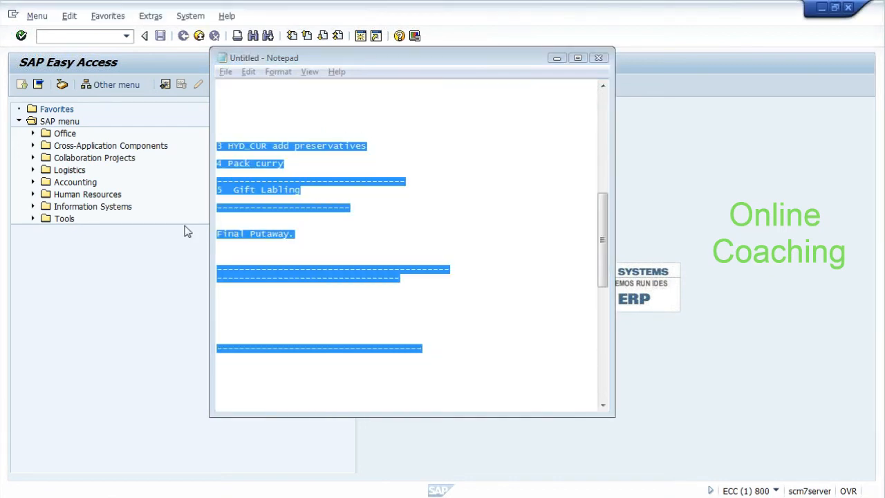
type("/nspro")
key("Return")
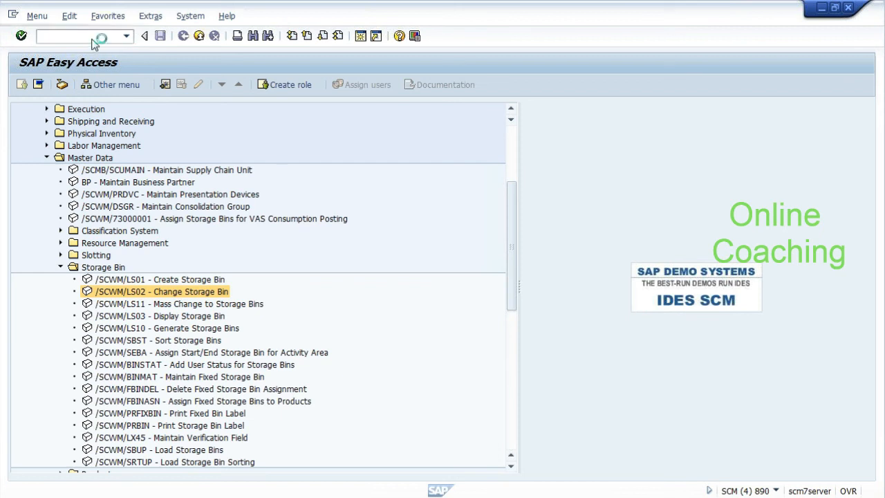
left_click(77, 88)
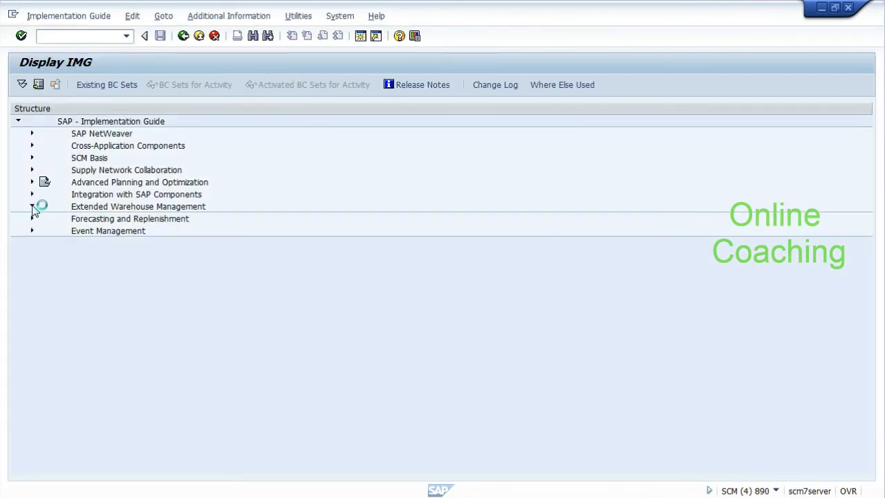
- Open the Define Process-Oriented Storage Control activity under Extended Warehouse Management, Cross-Process Settings, Warehouse Task
left_click(32, 207)
left_click(46, 267)
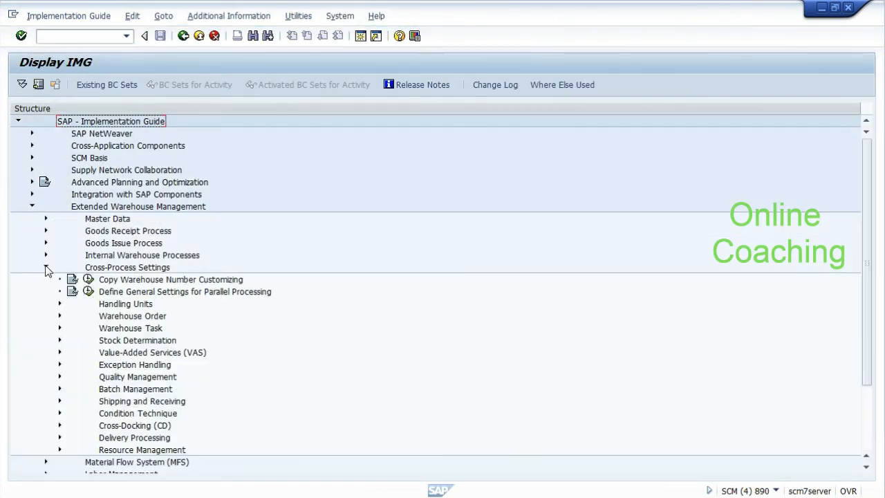
left_click(59, 329)
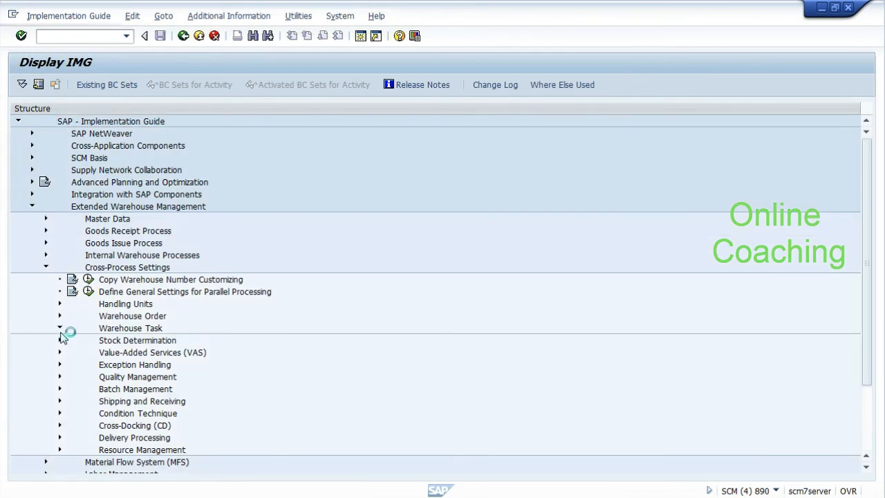
left_click(104, 353)
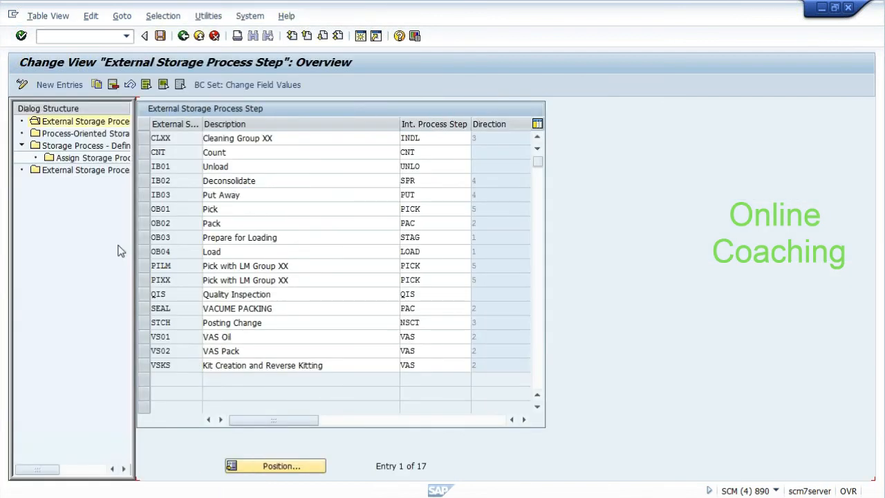
- Copy warehouse EHYD's storage process definition INB1 as ZVAS, including all its dependent entries
left_click(106, 146)
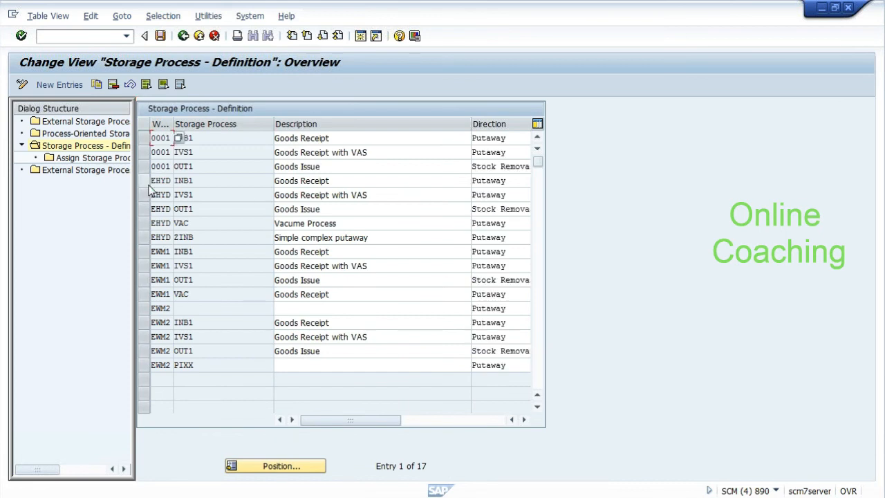
left_click(145, 181)
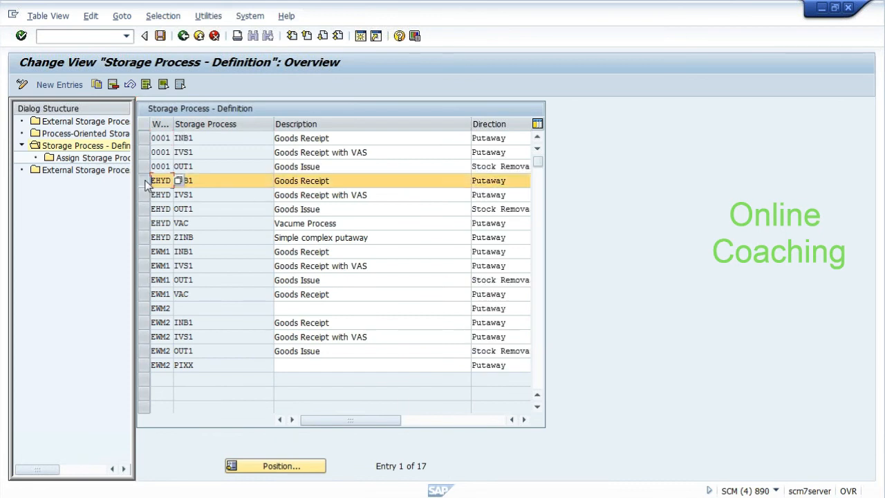
left_click(98, 85)
left_click(222, 136)
type("zvas")
key("Return")
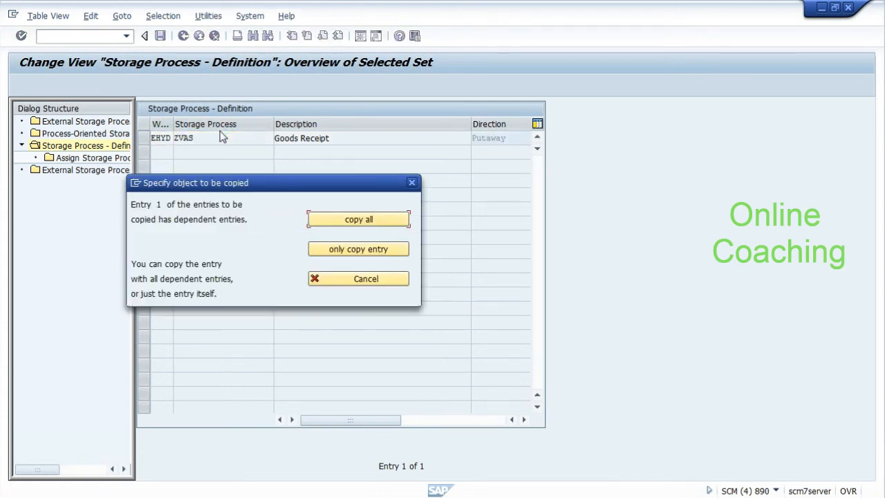
left_click(322, 219)
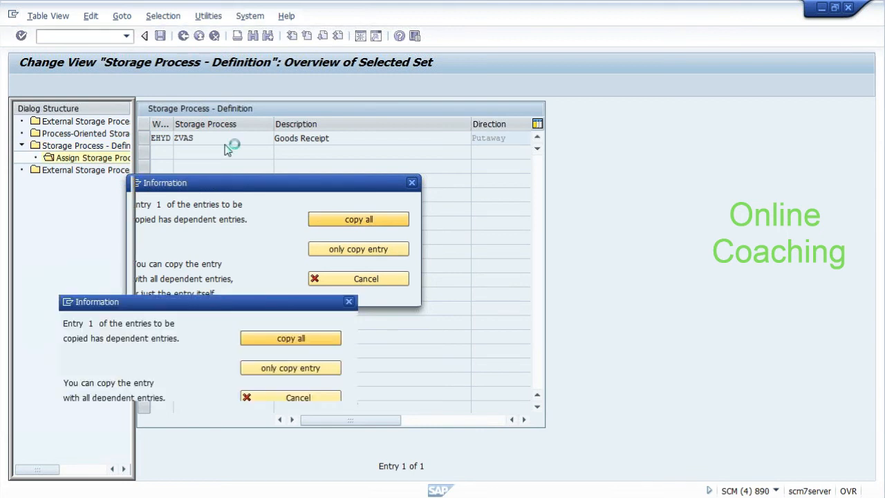
left_click(331, 392)
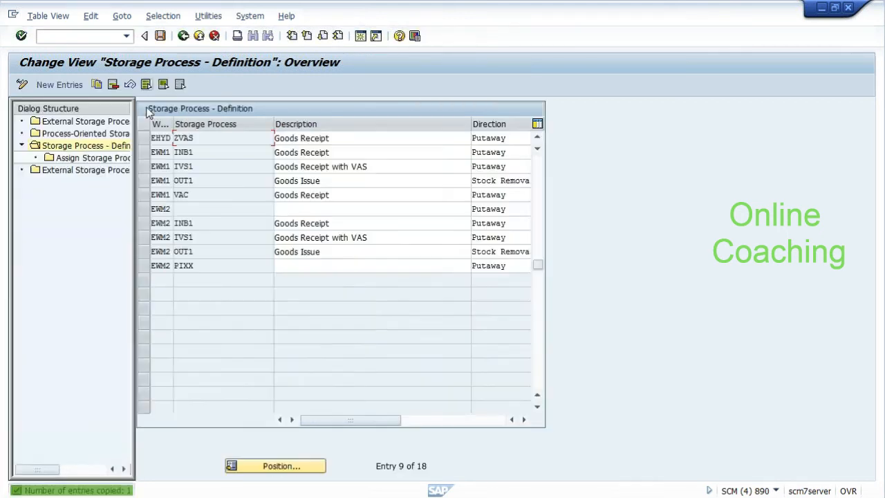
- Delete the IB03 step from the storage process steps assigned to ZVAS and save to the proposed customizing request
left_click(144, 138)
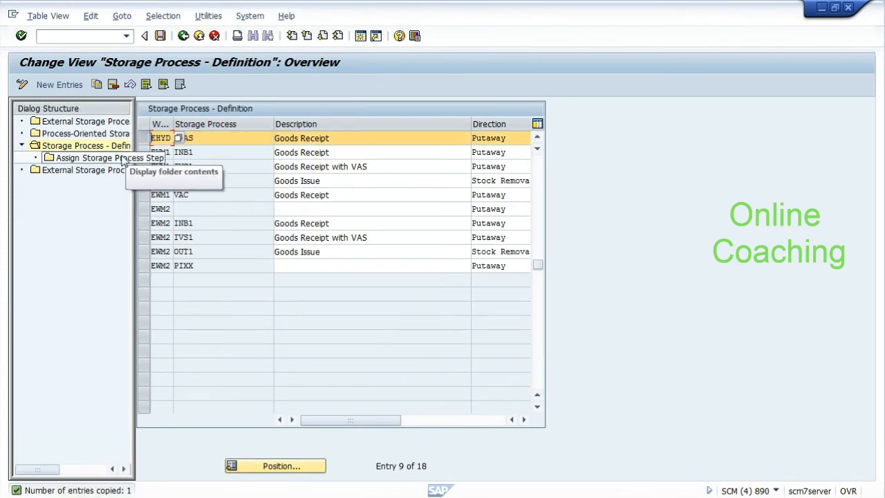
double_click(122, 159)
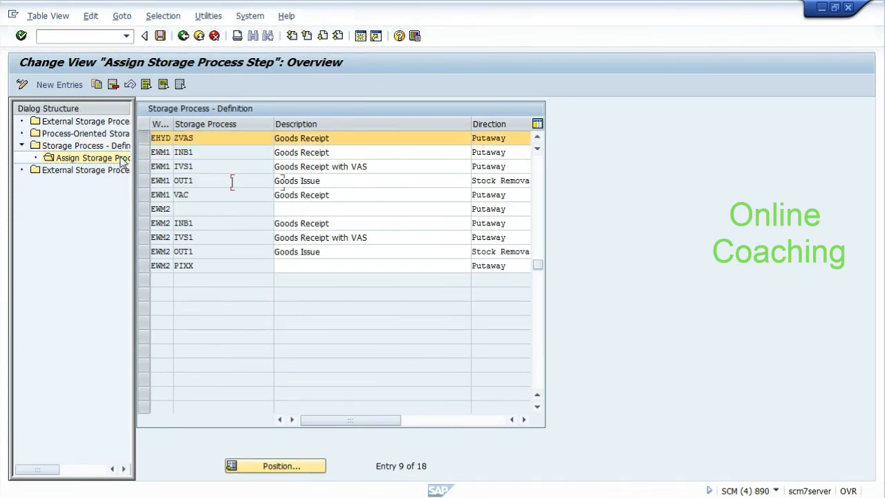
left_click(250, 197)
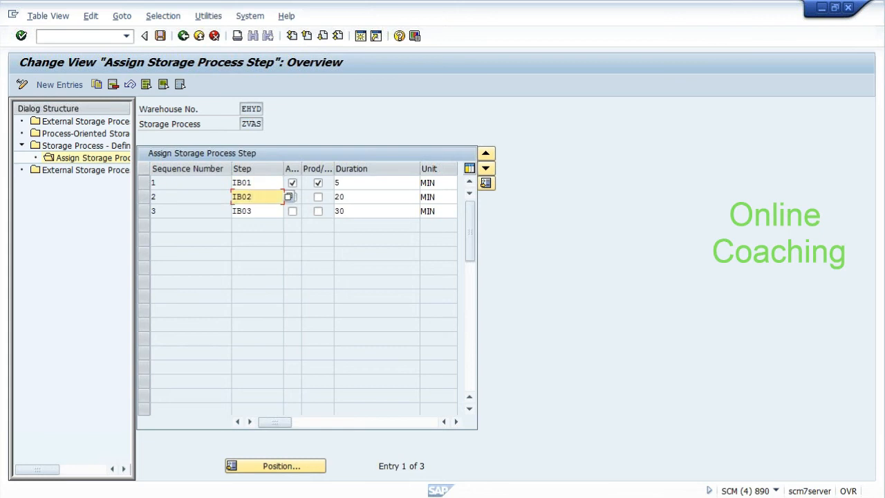
left_click_drag(256, 210, 231, 211)
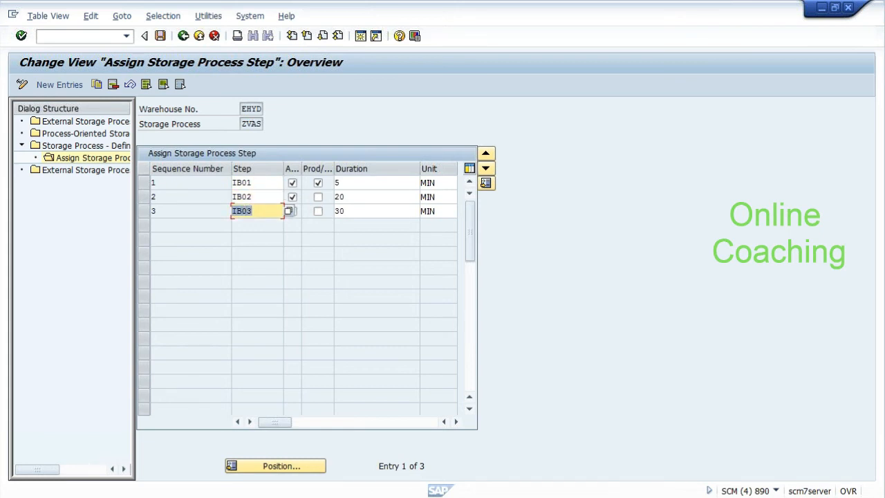
left_click(145, 214)
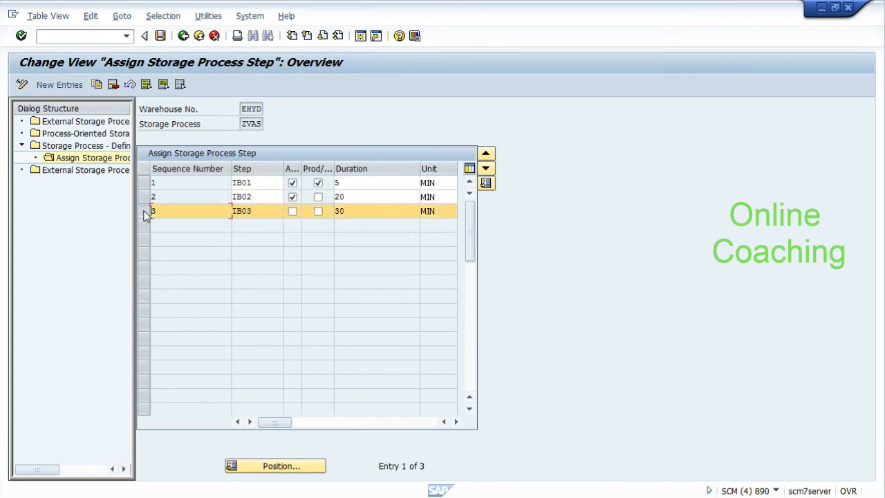
left_click(113, 86)
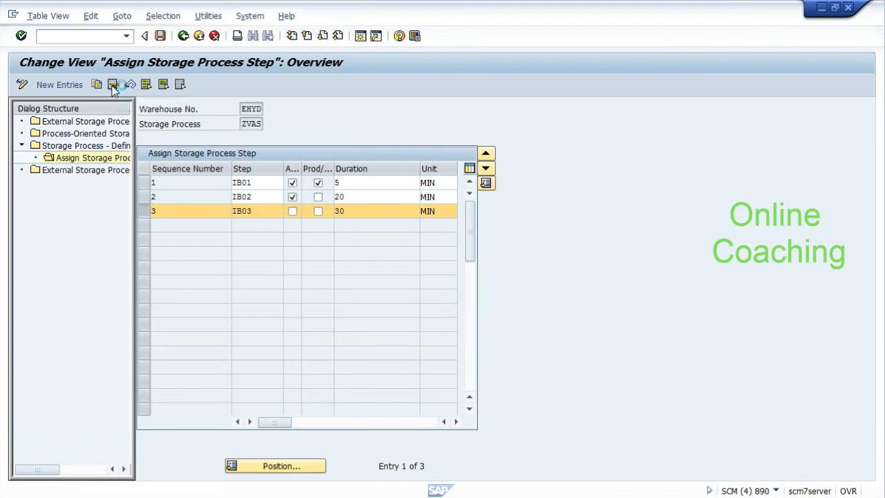
left_click(160, 37)
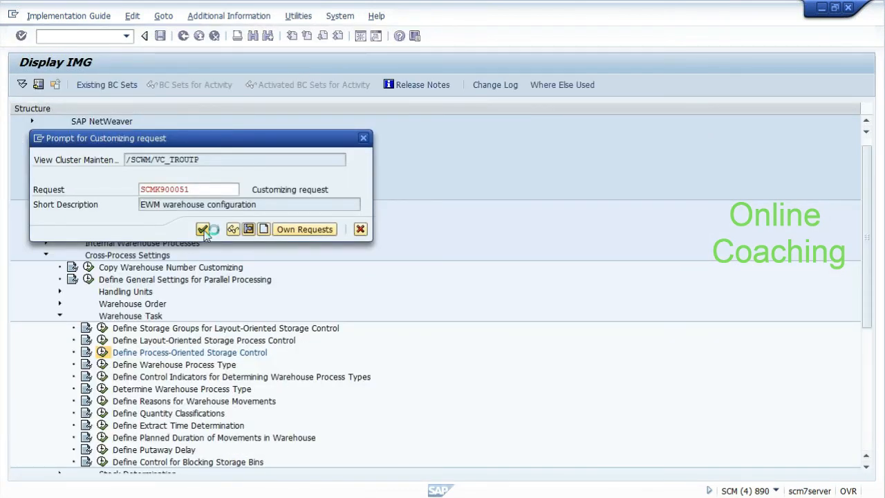
left_click(203, 228)
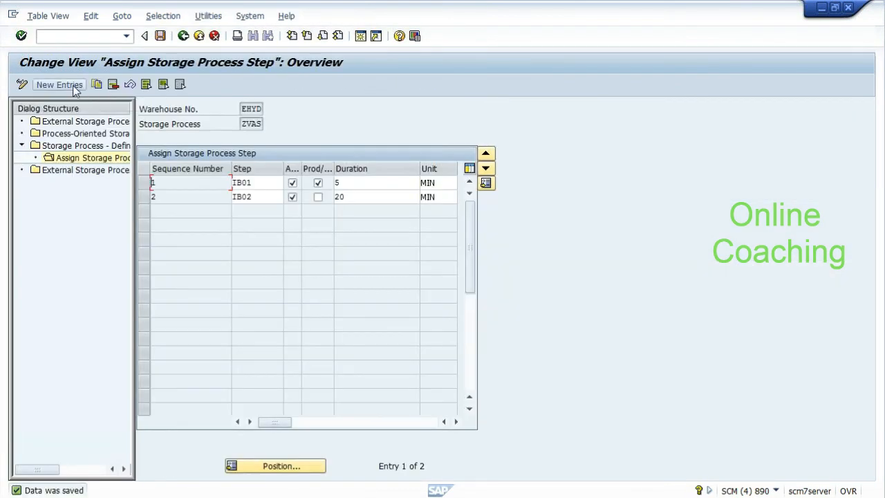
- Copy the IB02 row of ZVAS as a new process step VS01 (VAS Oil)
left_click(145, 197)
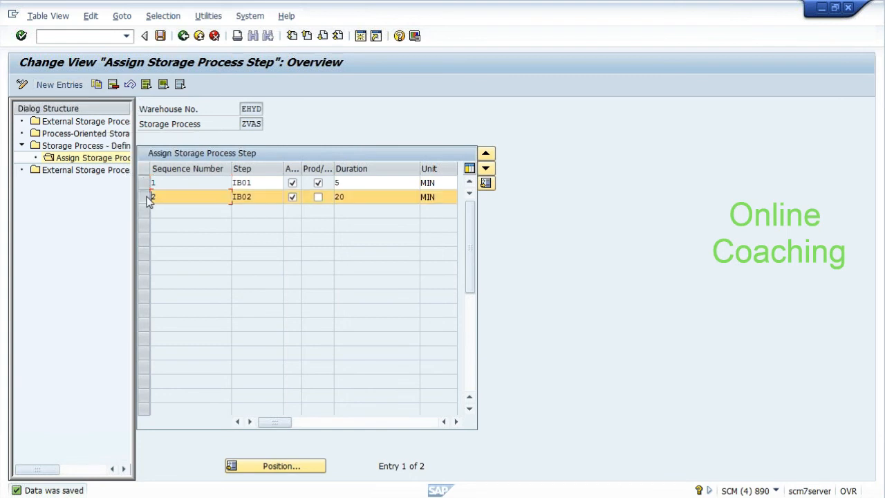
left_click(97, 85)
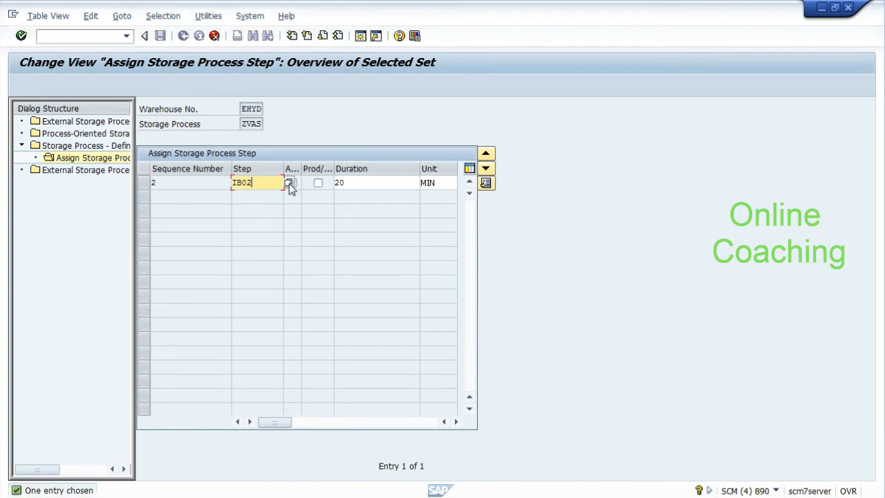
left_click(289, 183)
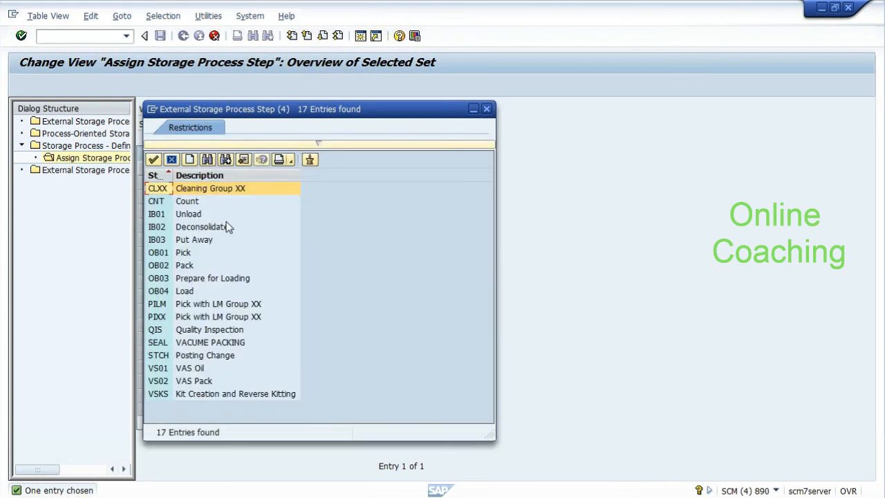
left_click(157, 368)
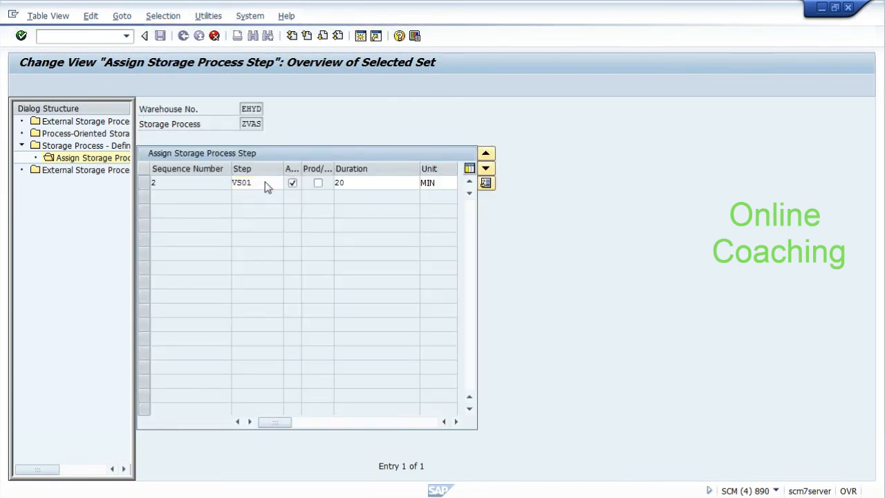
key("Return")
- Copy the VS01 row of ZVAS as a further process step VS02
left_click(148, 183)
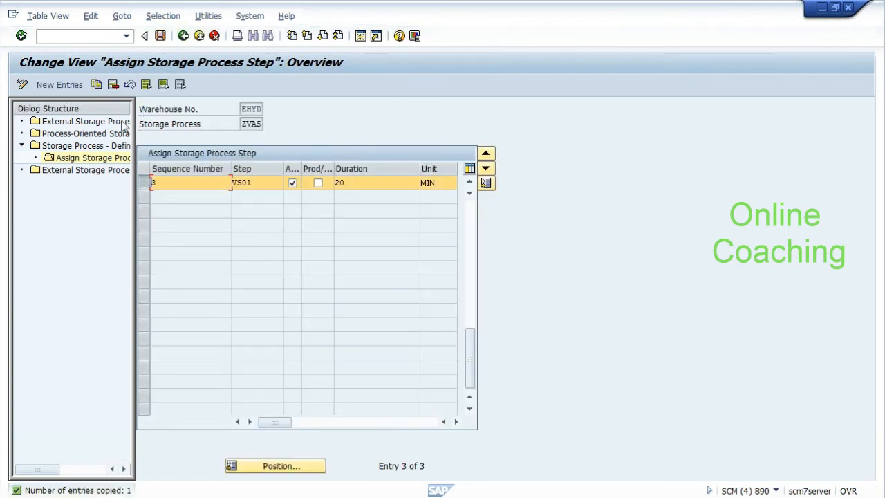
left_click(100, 86)
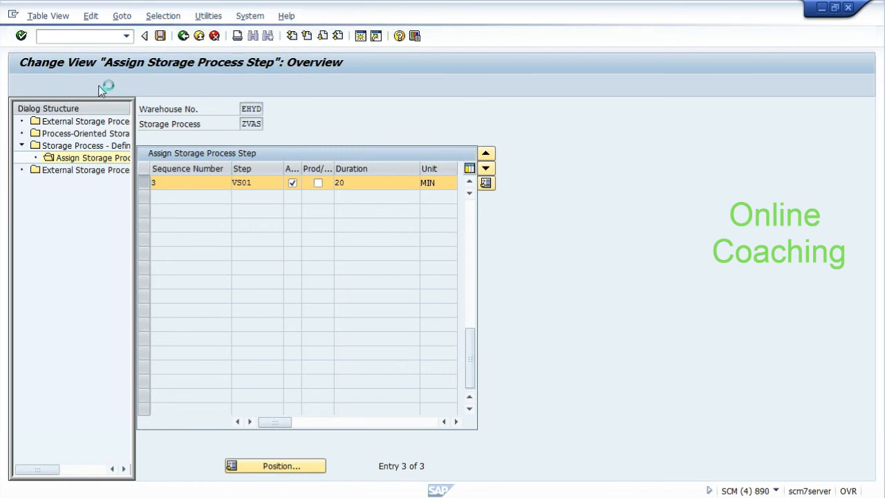
key("BackSpace")
type("2")
key("Return")
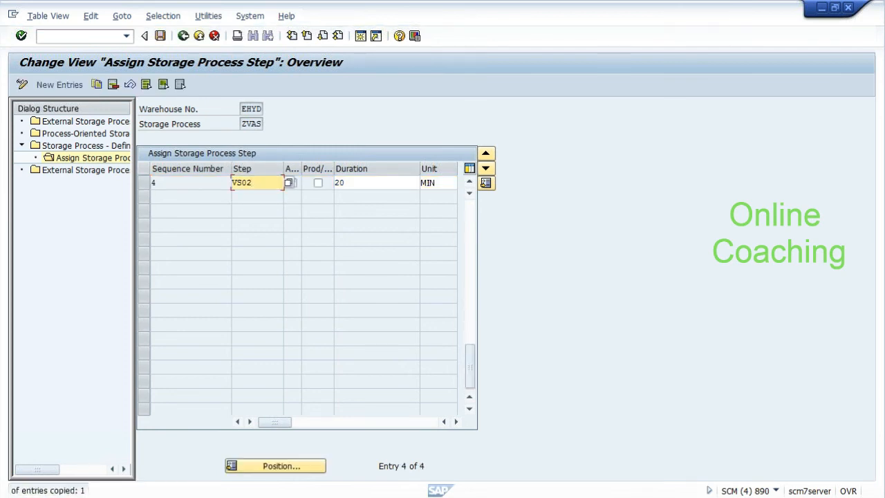
- Copy the VS02 row of ZVAS as the closing process step IB03
left_click(147, 185)
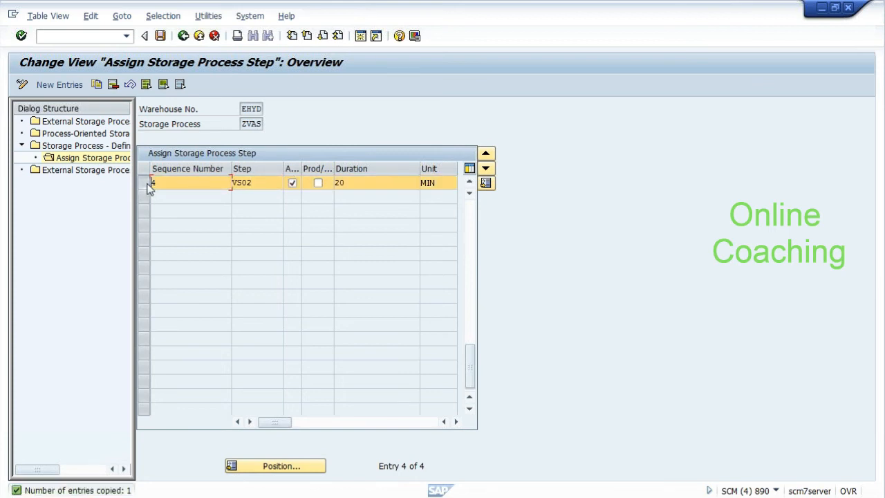
left_click(99, 85)
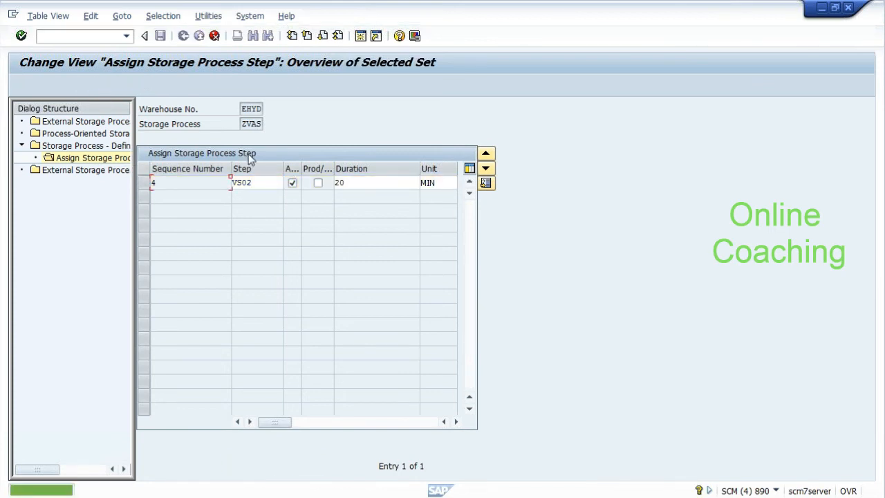
left_click(266, 184)
key("BackSpace")
key("BackSpace")
key("BackSpace")
key("BackSpace")
type("Ib03")
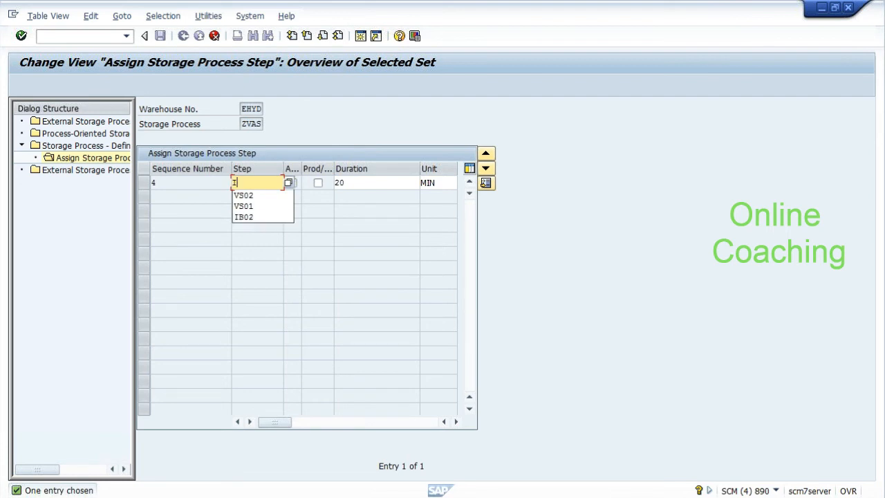
key("Return")
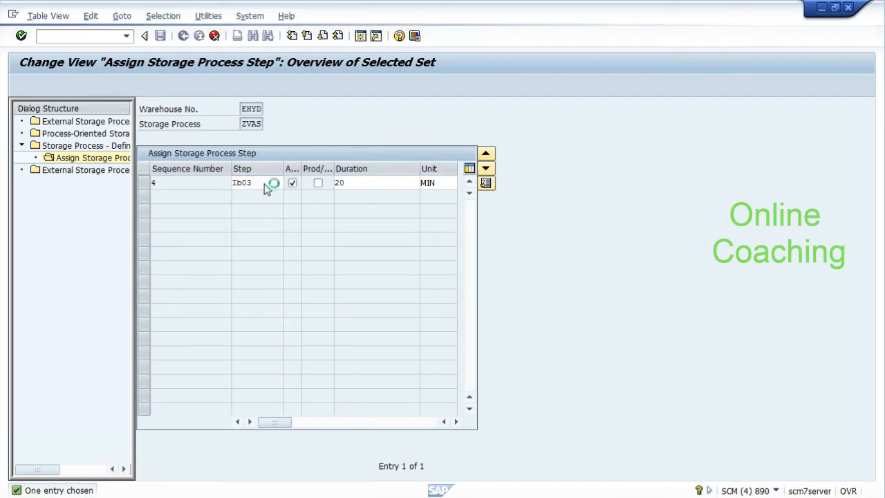
- Widen the Auto. WT column, clear automatic warehouse task creation for the new IB03 step and save the ZVAS assignment
left_click(160, 35)
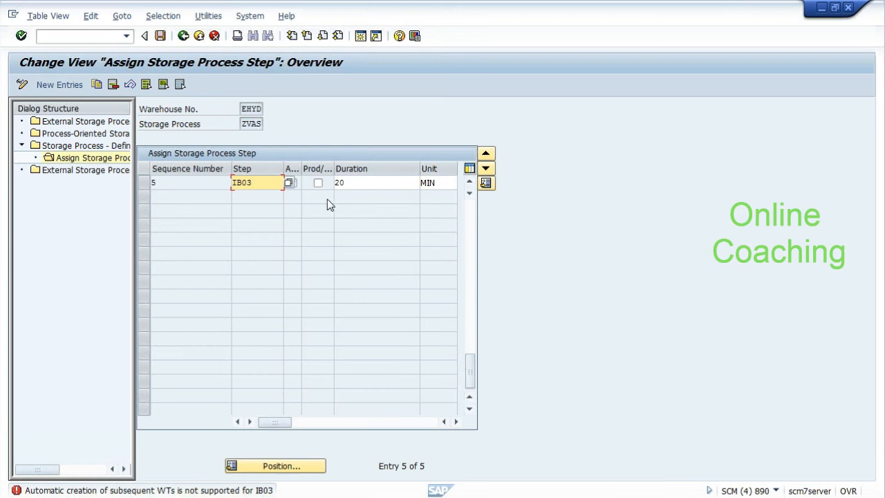
left_click_drag(301, 169, 330, 181)
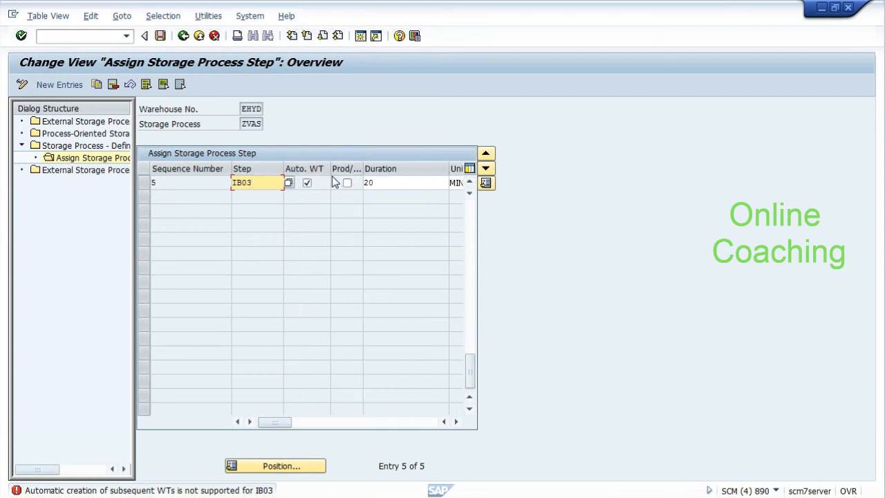
left_click(307, 183)
left_click(159, 36)
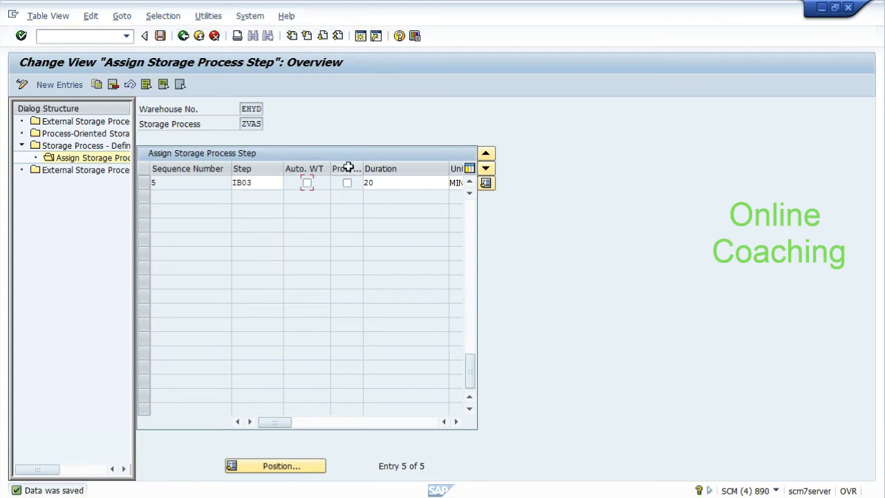
- Review the process steps assigned to ZVAS in sequence, from IB01 through IB02, VS01 and VS02 to IB03
left_click(472, 204)
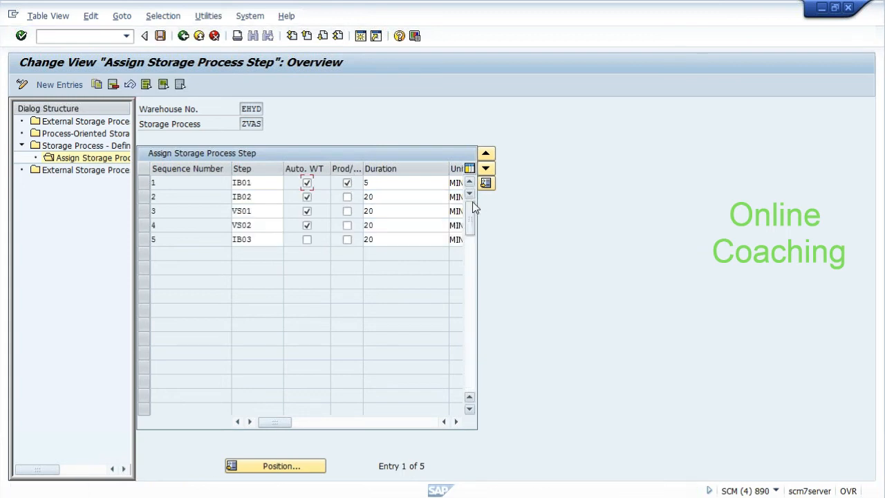
left_click(256, 183)
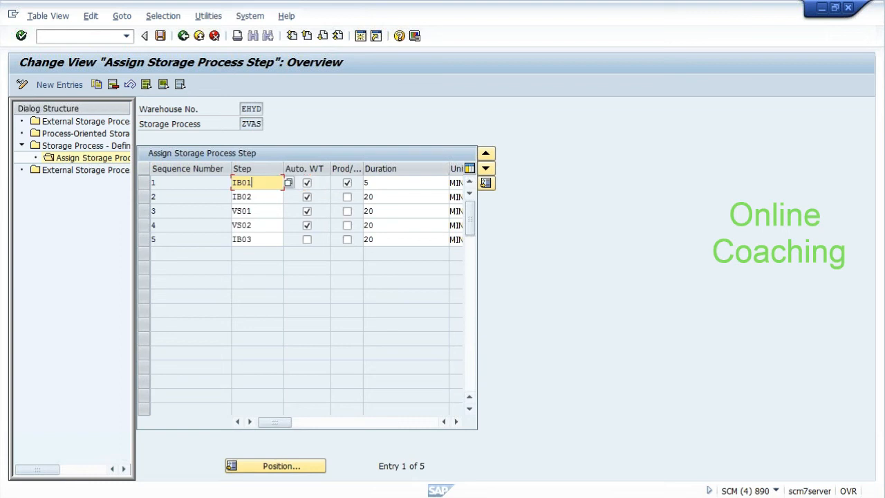
left_click(256, 196)
left_click(256, 211)
left_click(252, 225)
left_click(251, 239)
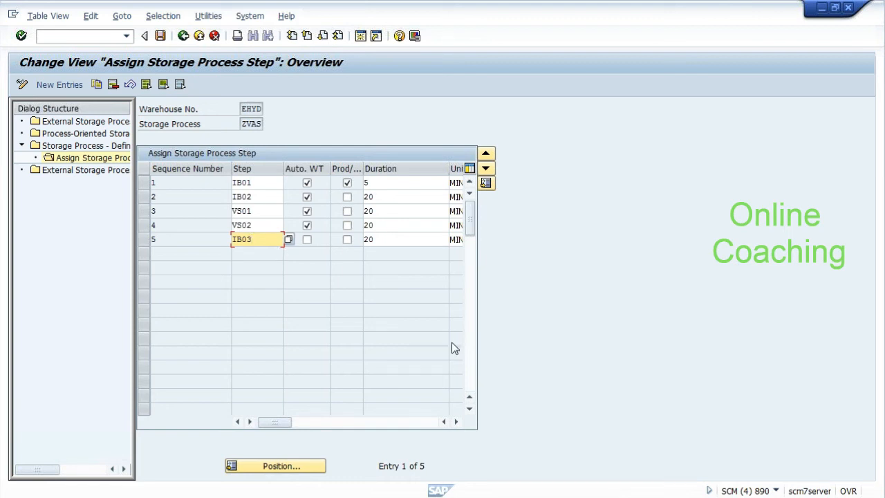
key("Up")
key("Up")
key("Up")
key("Up")
key("shift+Left")
key("shift+Left")
key("shift+Left")
key("shift+Left")
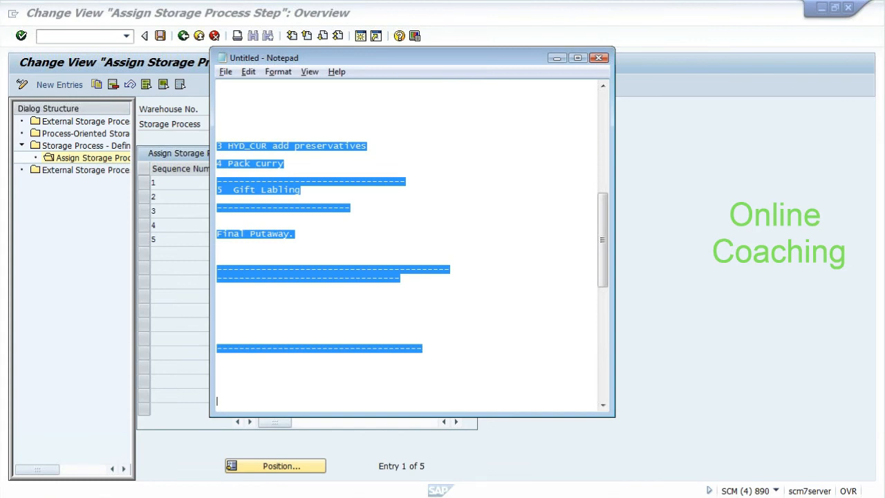
- In the Notepad notes, append process step code IB01 to the "dor to gr" line of the rice route
left_click(235, 220)
left_click_drag(601, 275, 601, 211)
left_click(297, 208)
type("IBOD2")
key("BackSpace")
key("BackSpace")
type("1 to vas2")
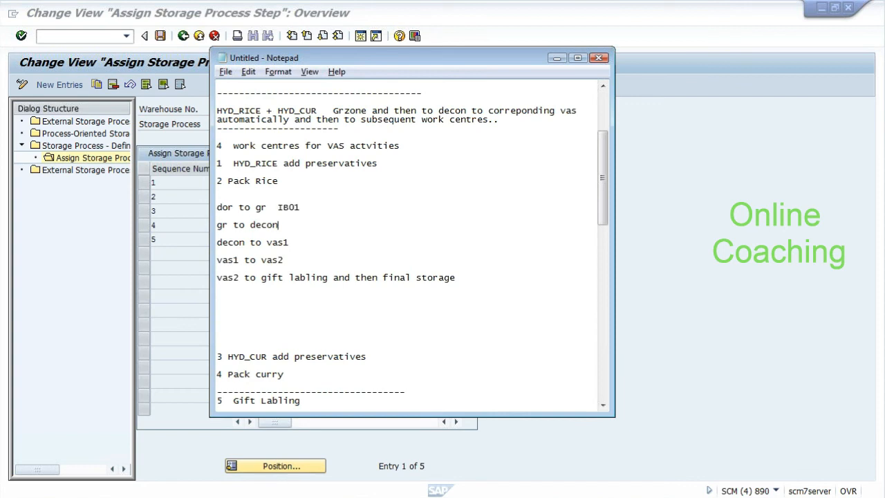
- Append "IB02 ( close HU )" to the "gr to decon" line of the rice route and switch to the ZVAS step assignment in SAP
type(" IB02 ( close HU )")
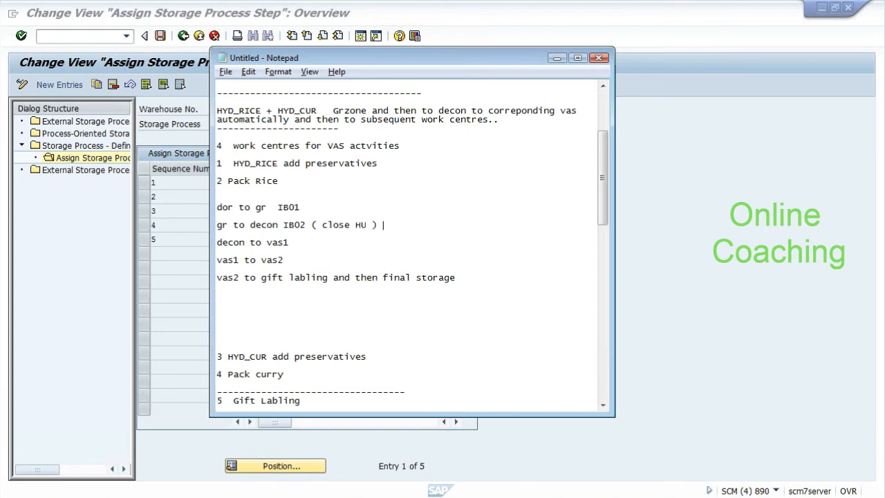
key("alt+Tab")
key("alt+Tab")
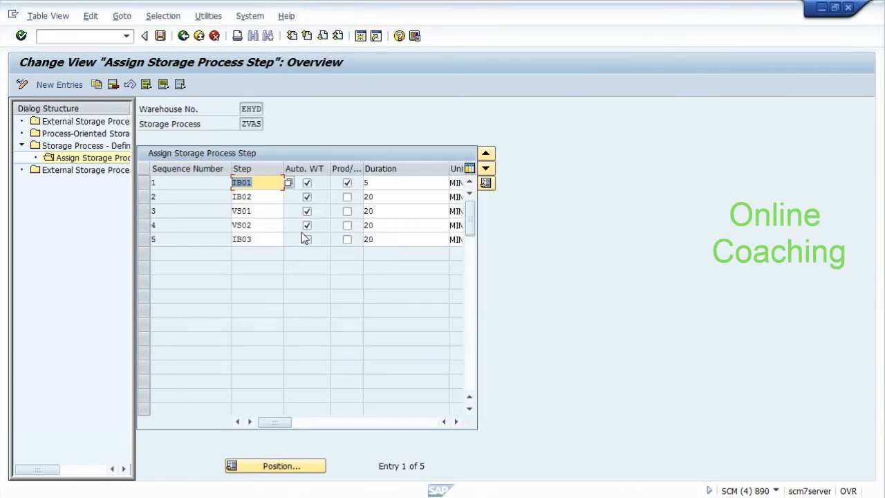
- Review the Notepad notes from the work centre codes and door-to-GR-zone movement through the rice route's final storage line
key("alt+Tab")
left_click_drag(277, 207, 306, 207)
left_click(306, 206)
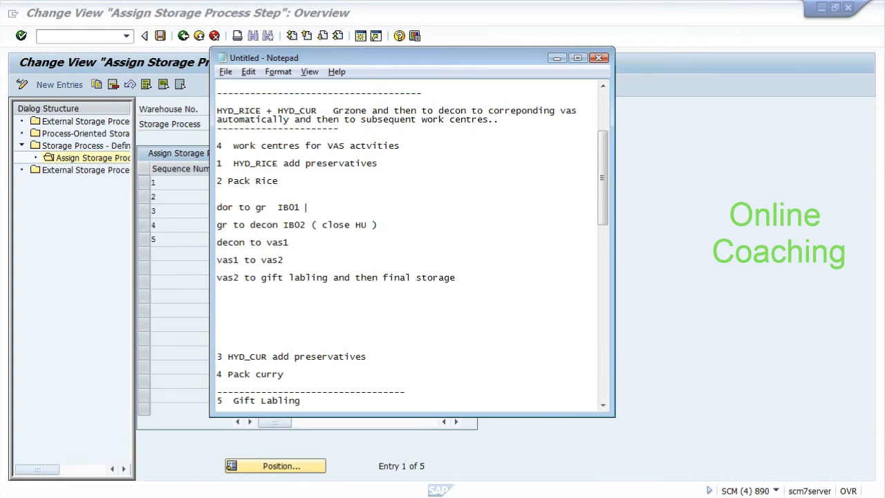
left_click_drag(606, 186, 607, 148)
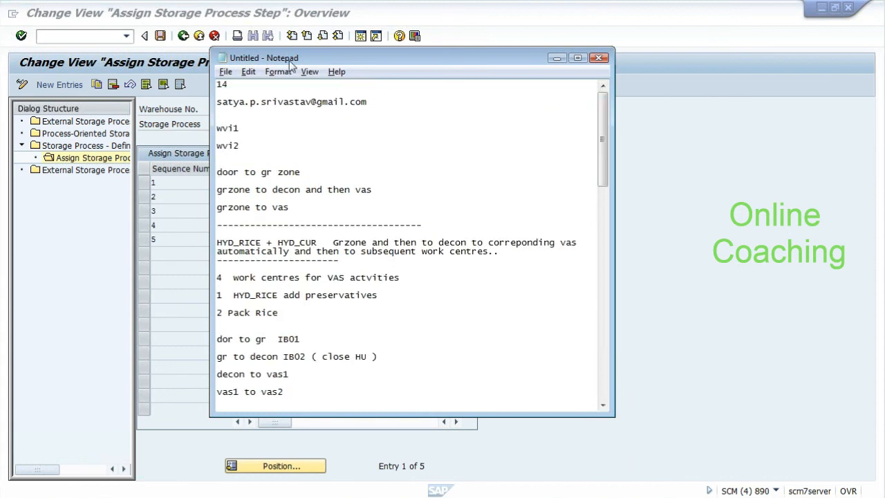
left_click_drag(217, 128, 289, 409)
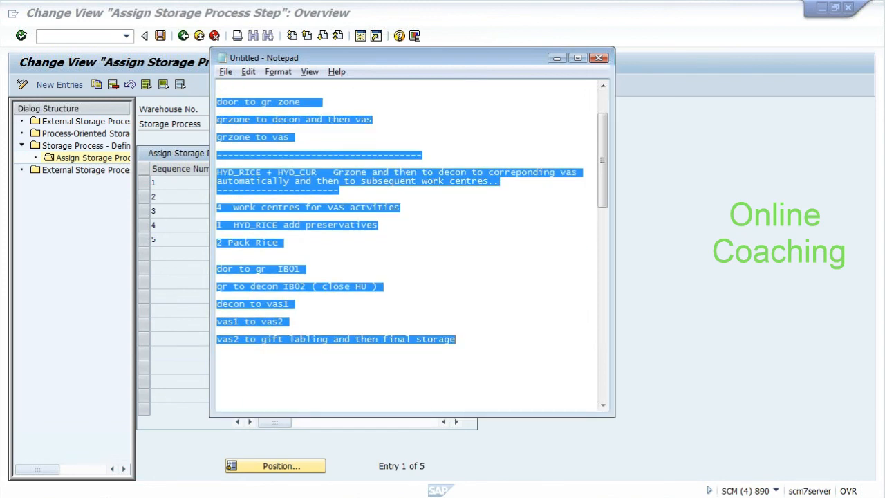
- Switch to SAP, open the Implementation Guide with transaction /nspro and expand Extended Warehouse Management
key("alt+Tab")
left_click(102, 38)
type("/nspro")
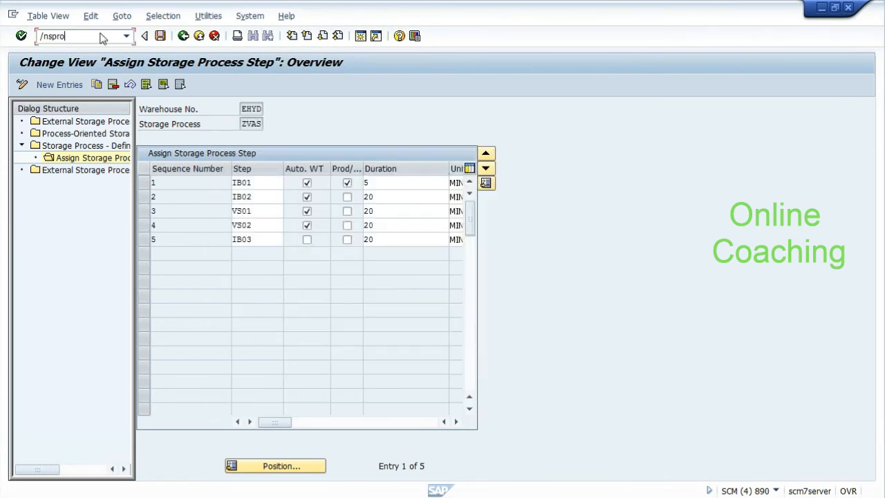
key("Return")
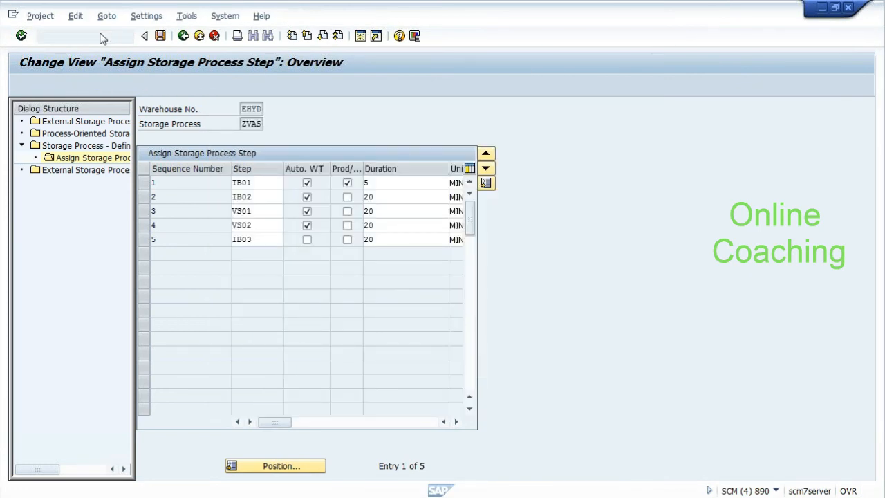
left_click(93, 86)
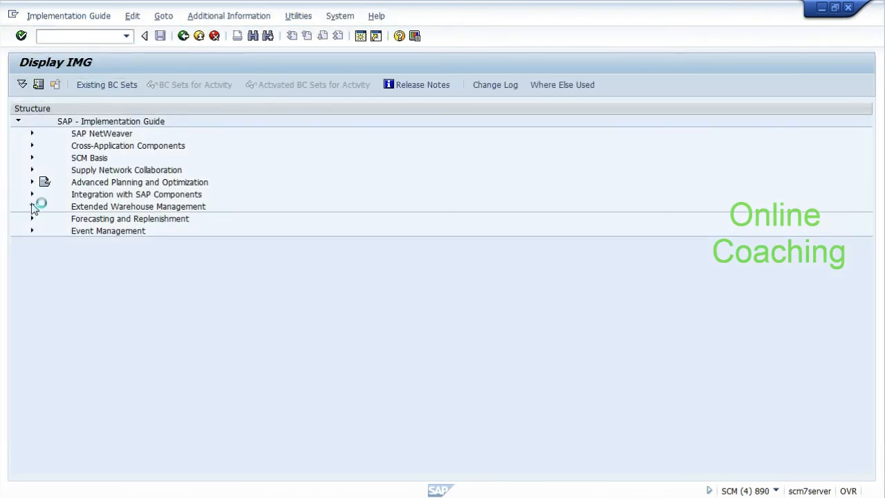
left_click(32, 206)
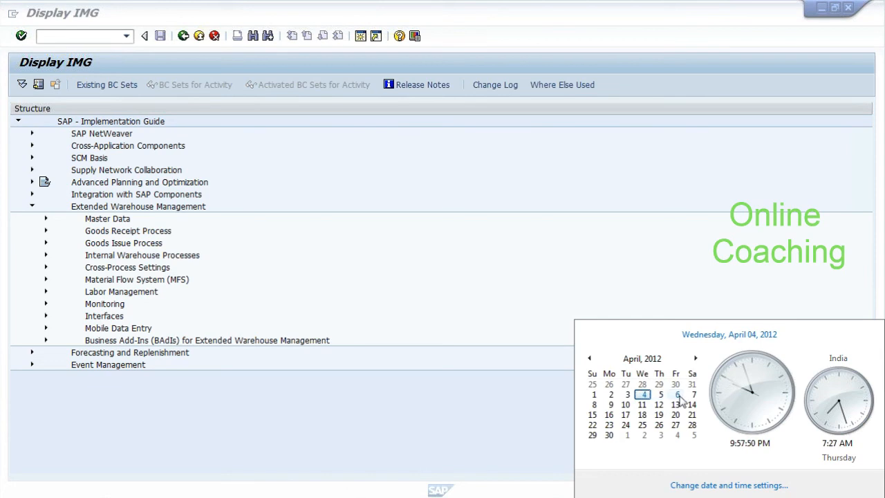
left_click(369, 268)
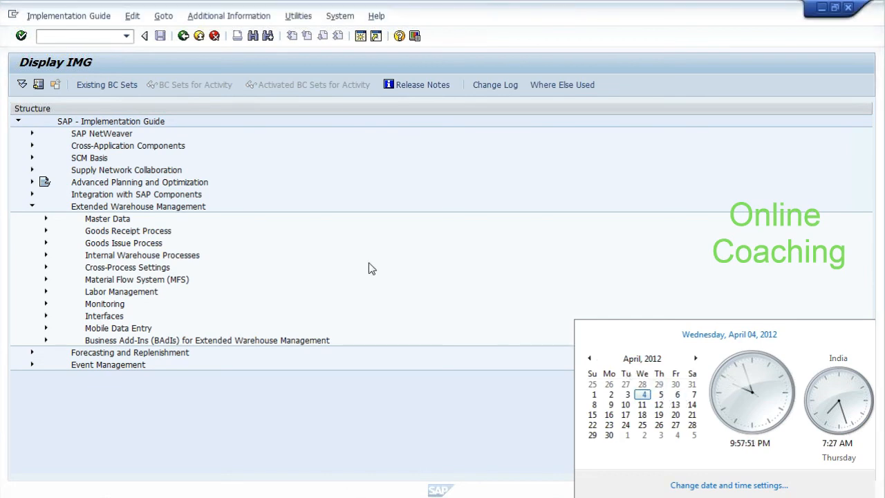
- Examine the customizing topics under Cross-Process Settings, Goods Issue Process and Goods Receipt Process
left_click(46, 267)
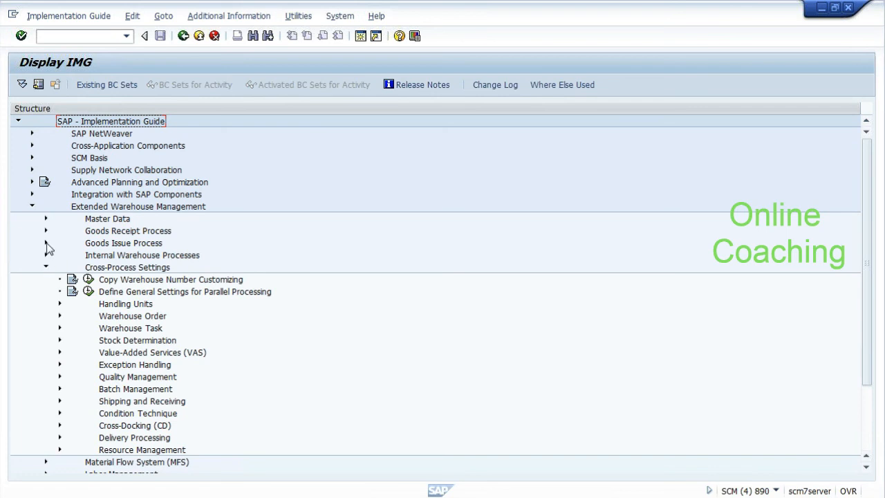
left_click(46, 243)
left_click(46, 231)
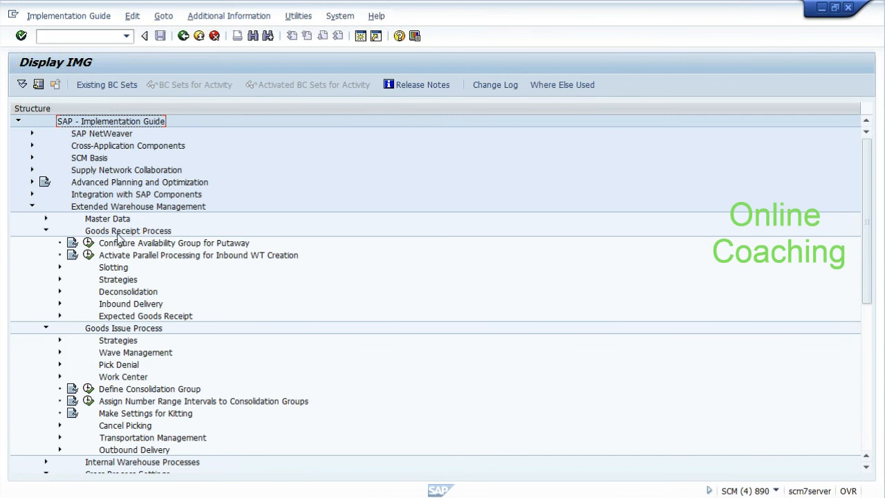
left_click(45, 230)
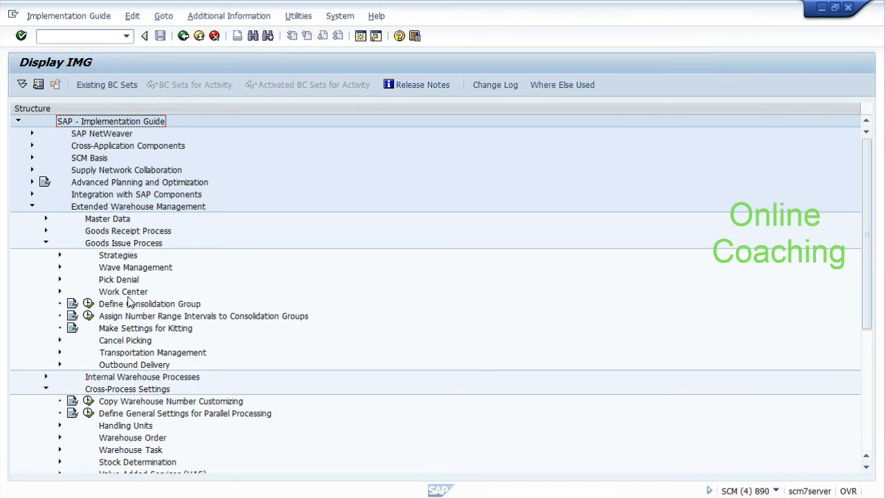
left_click(866, 469)
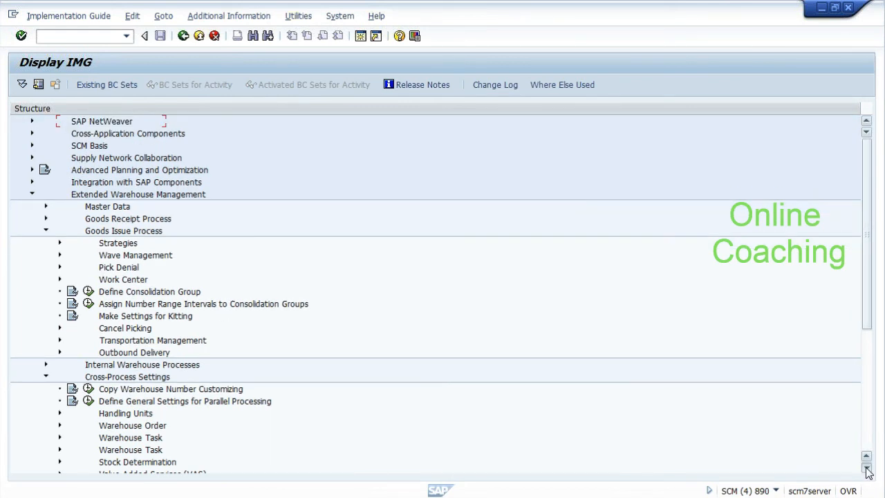
double_click(866, 469)
double_click(866, 469)
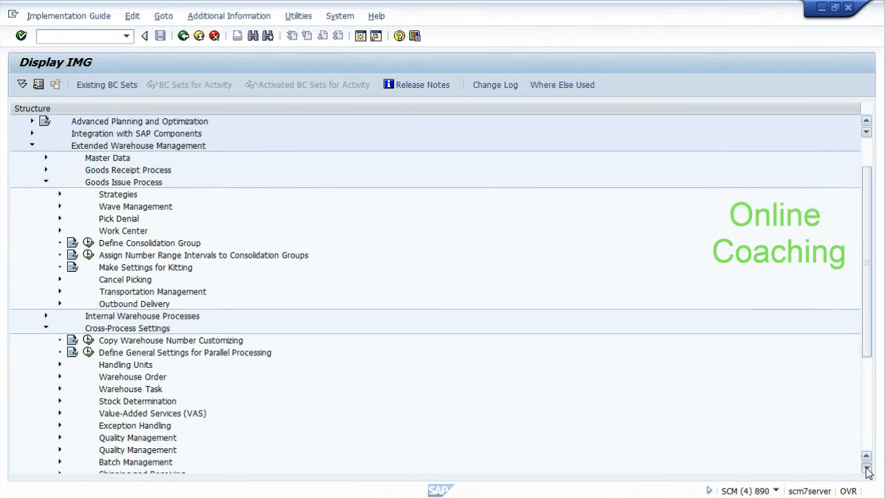
triple_click(866, 469)
double_click(866, 469)
left_click(866, 469)
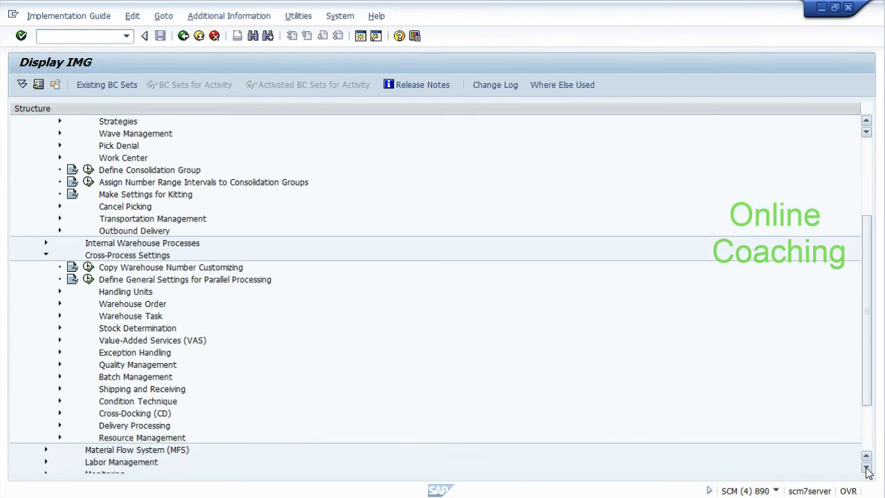
double_click(866, 469)
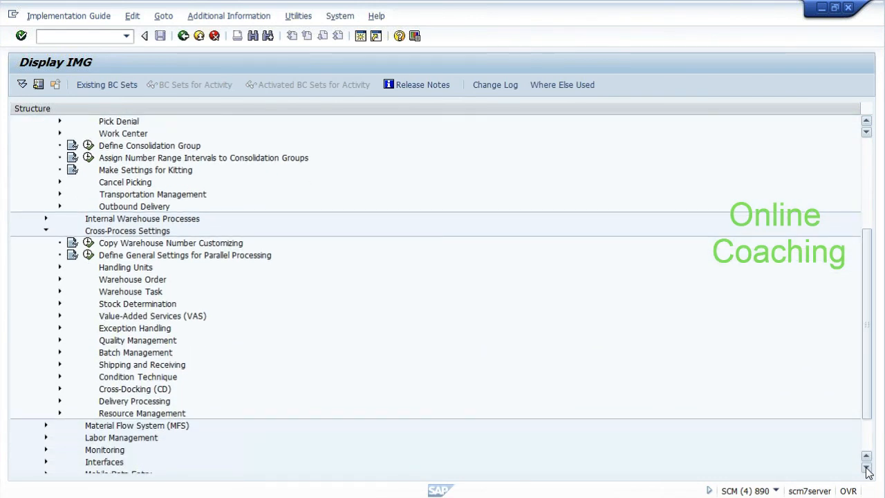
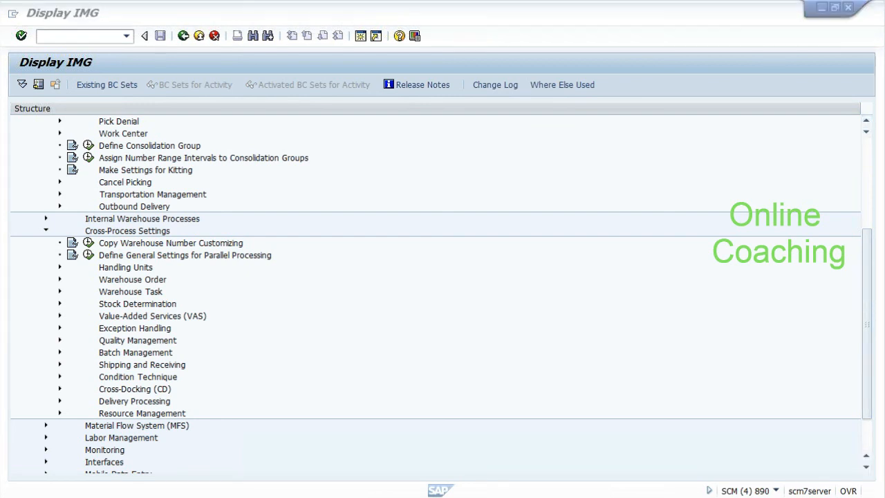
- Switch to Notepad and reread the HYD_RICE and HYD_CUR requirements and the rice route from door to final storage
key("alt+Tab")
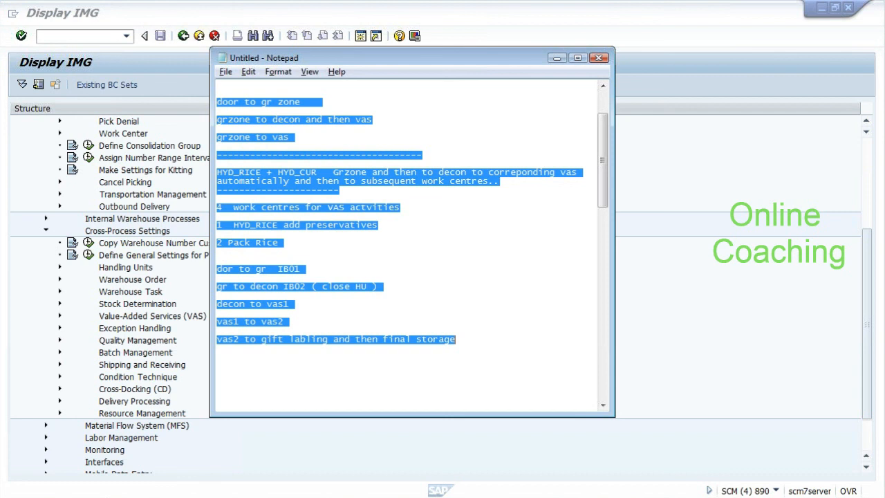
left_click(217, 260)
scroll(603, 150, "up", 3)
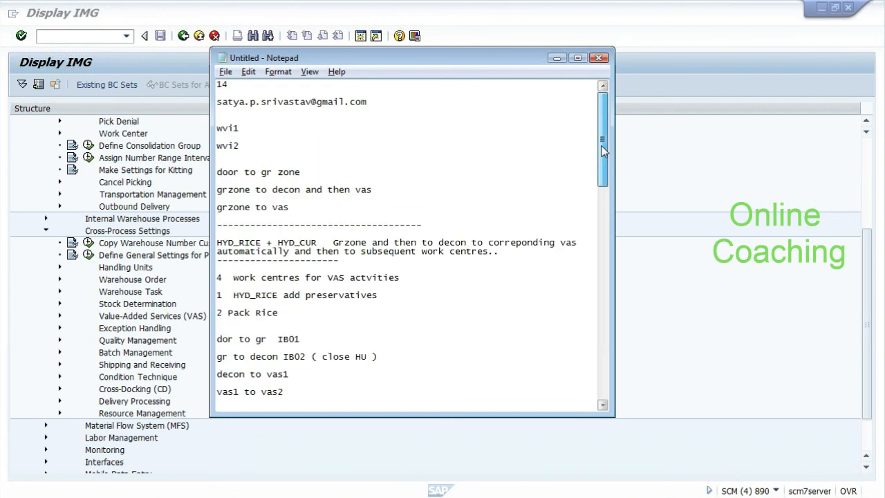
scroll(603, 159, "down", 1)
scroll(601, 176, "down", 2)
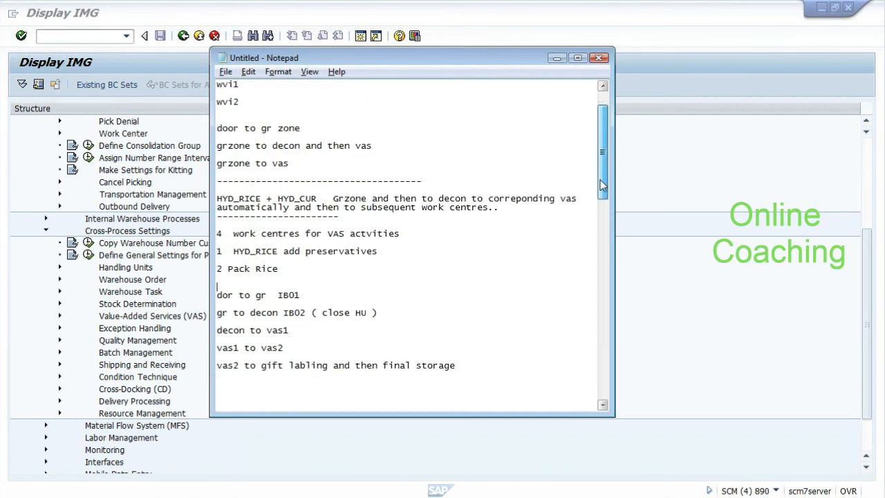
left_click_drag(217, 130, 217, 384)
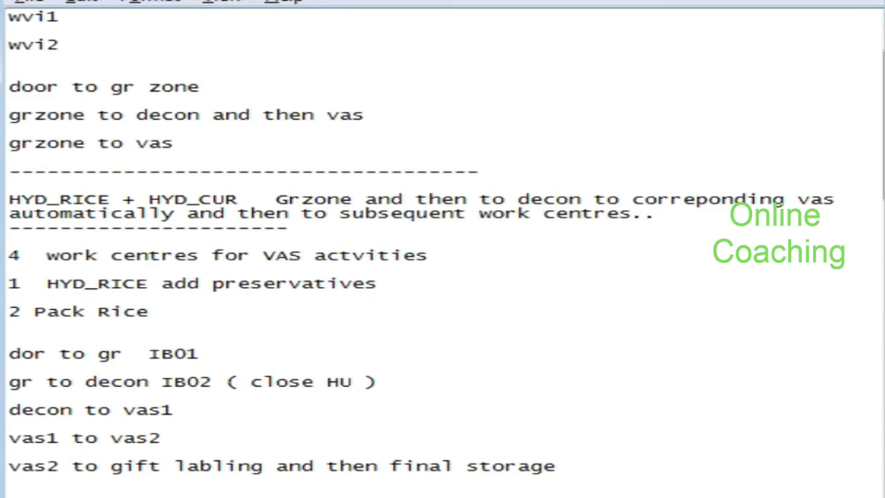
- Go through the Goods Issue Process and Cross-Process Settings topics in the SAP Implementation Guide and collapse both branches
key("alt+Tab")
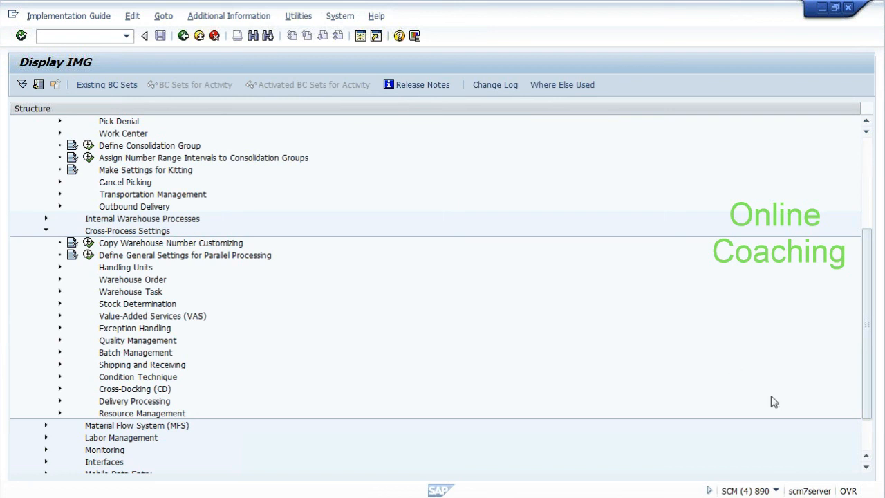
left_click(866, 456)
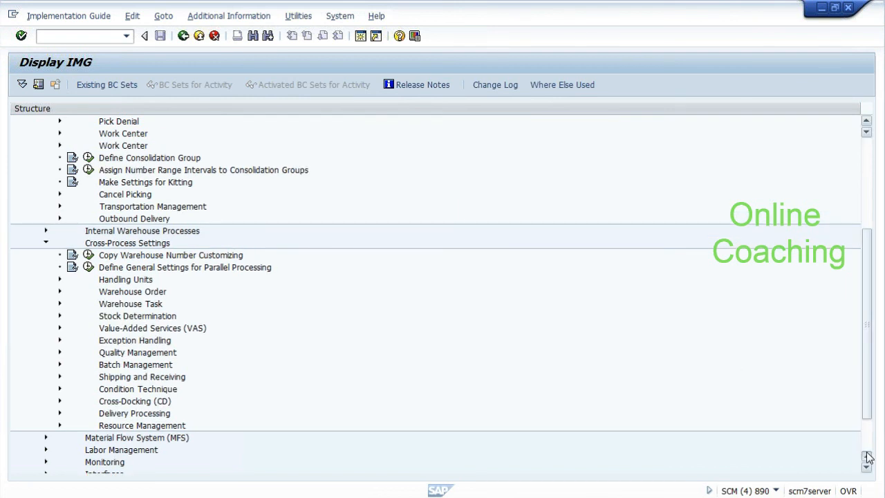
left_click(866, 456)
left_click(866, 455)
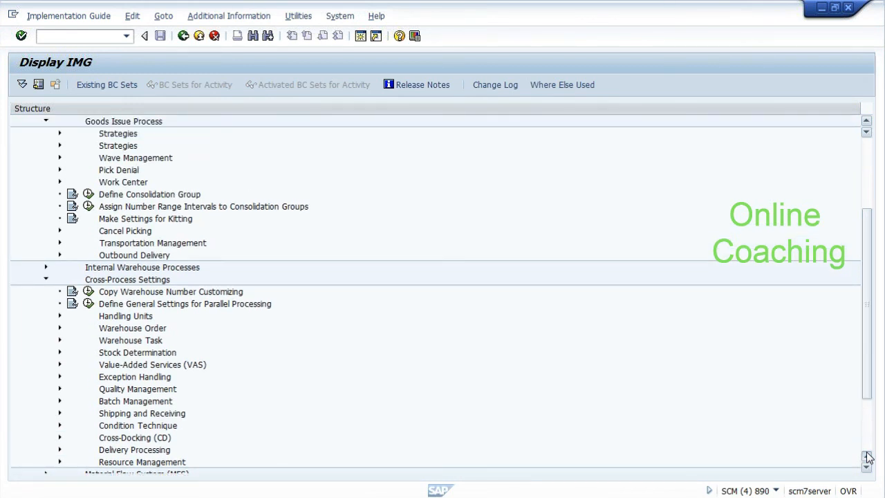
left_click(866, 455)
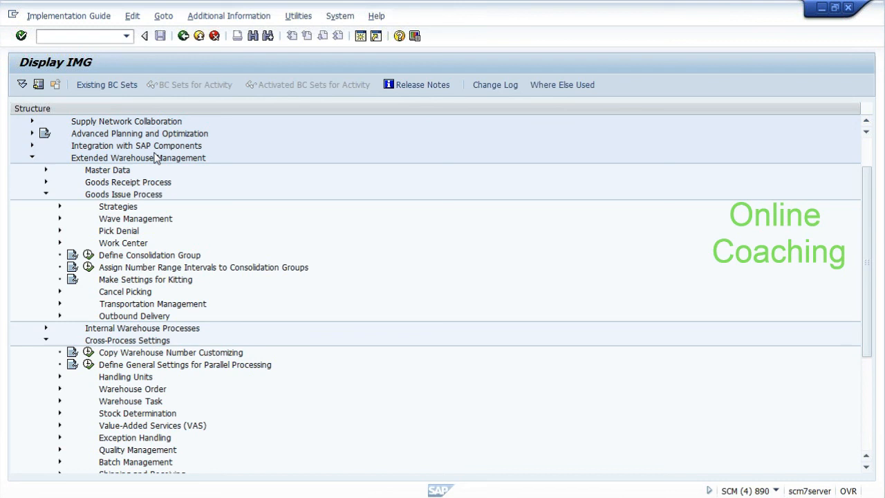
left_click(112, 207)
left_click(117, 389)
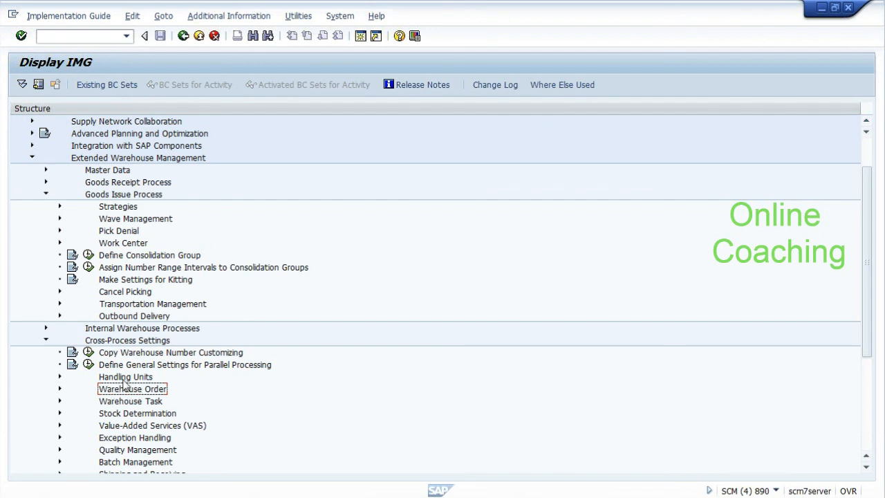
left_click(142, 220)
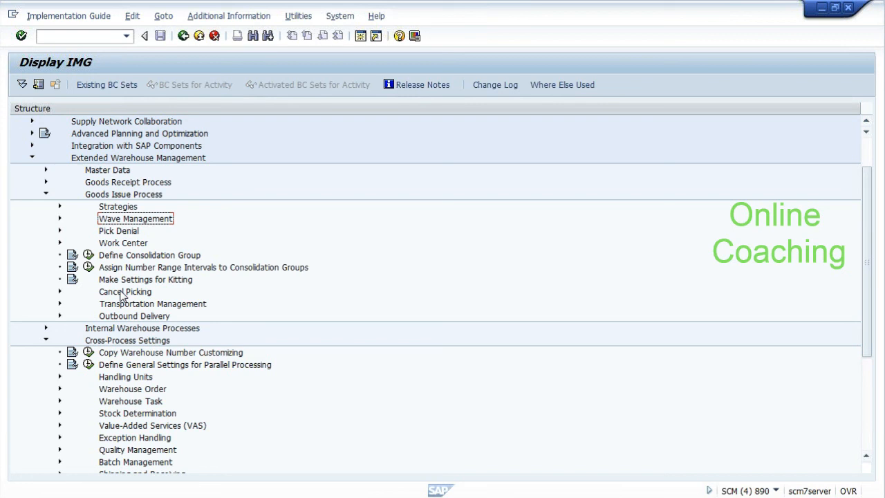
left_click(45, 195)
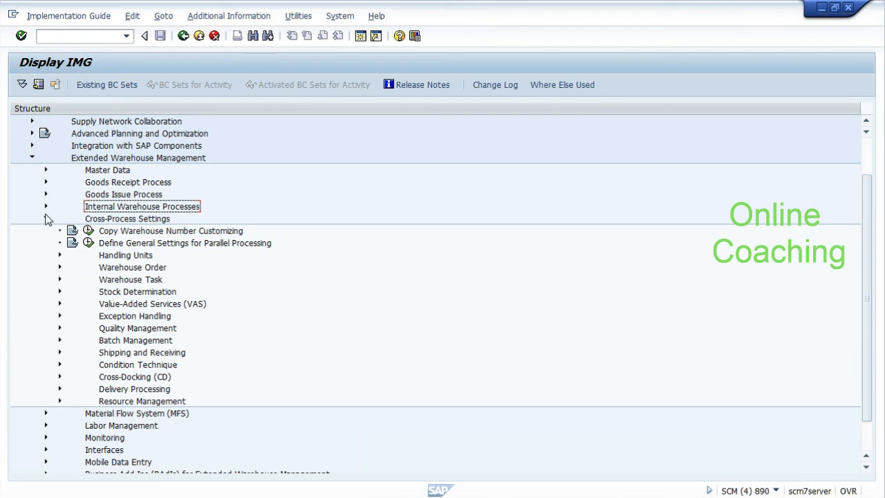
left_click(45, 207)
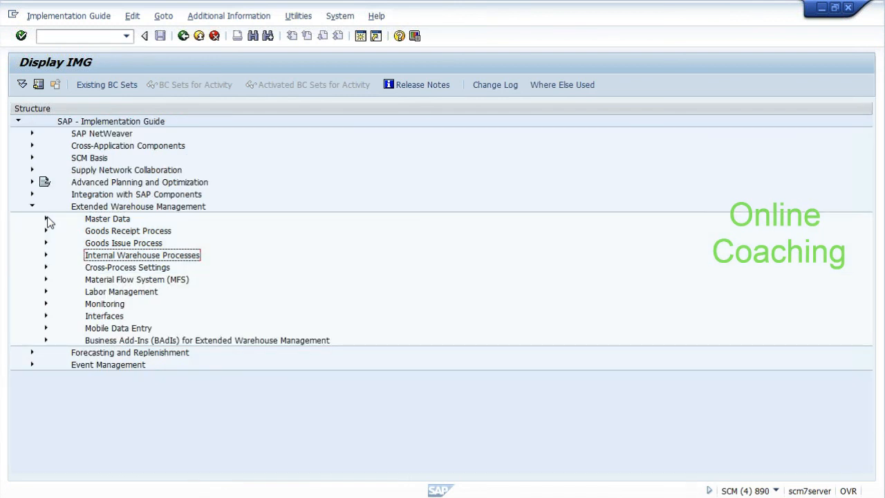
- Look over the main Extended Warehouse Management areas, including Cross-Process Settings, Goods Issue Process, Material Flow System (MFS) and Labor Management
left_click(116, 281)
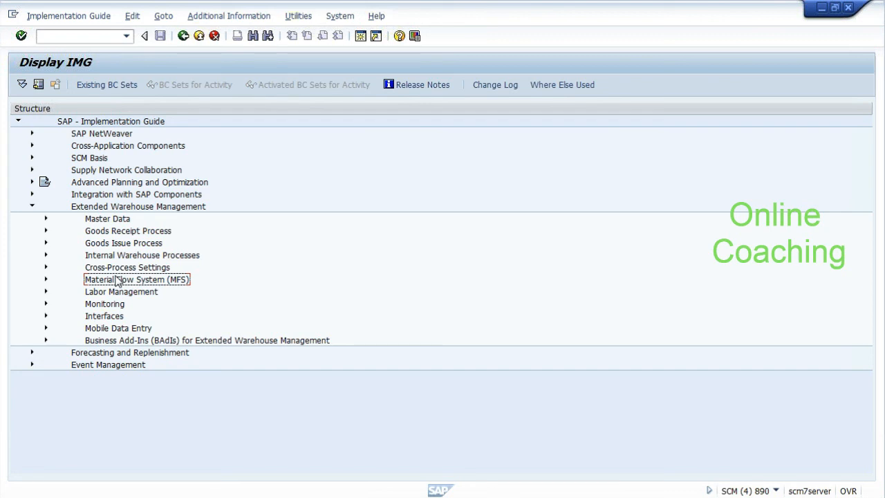
left_click(116, 270)
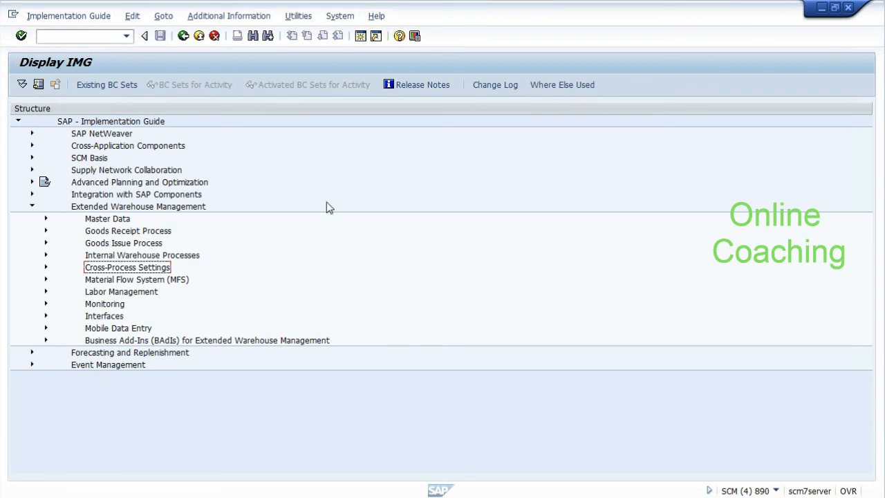
left_click(126, 245)
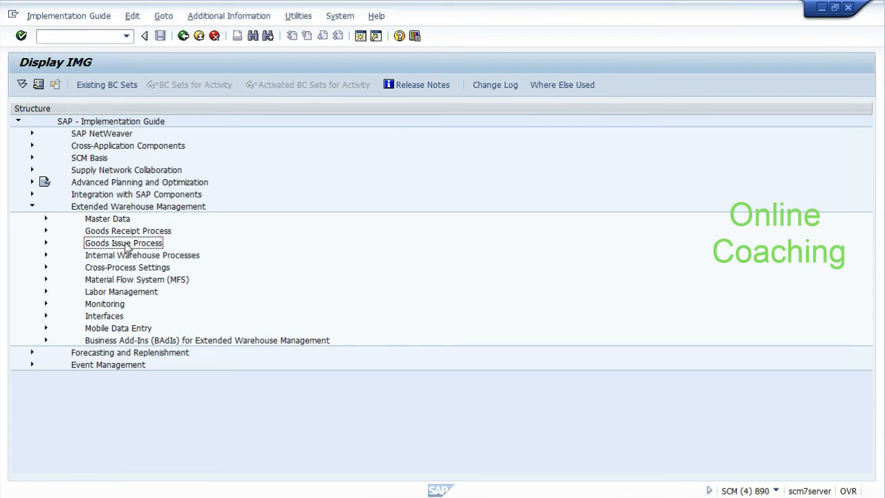
left_click(118, 281)
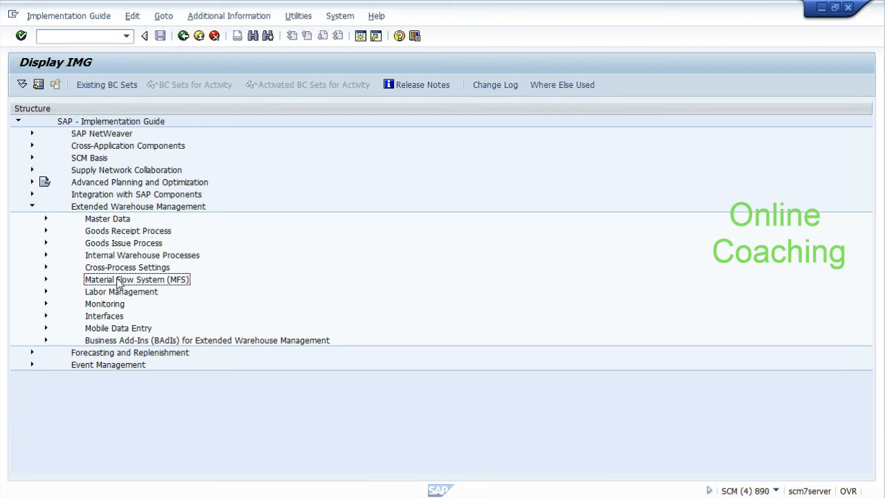
left_click(116, 293)
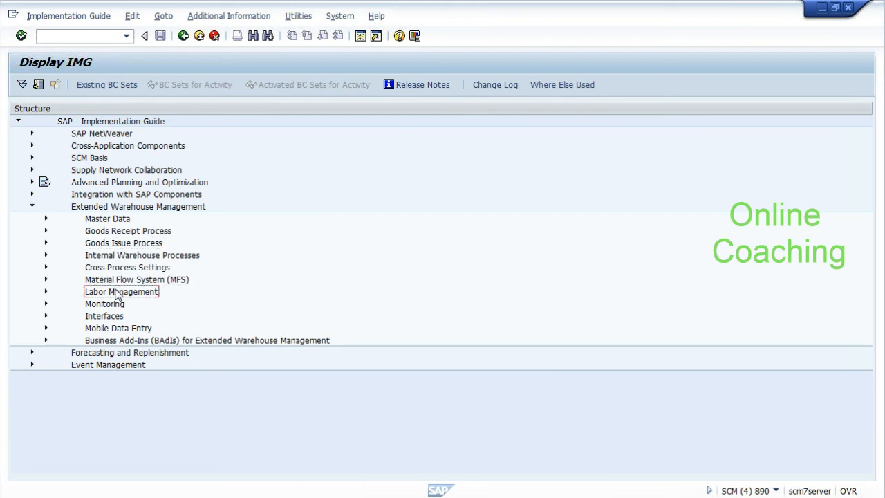